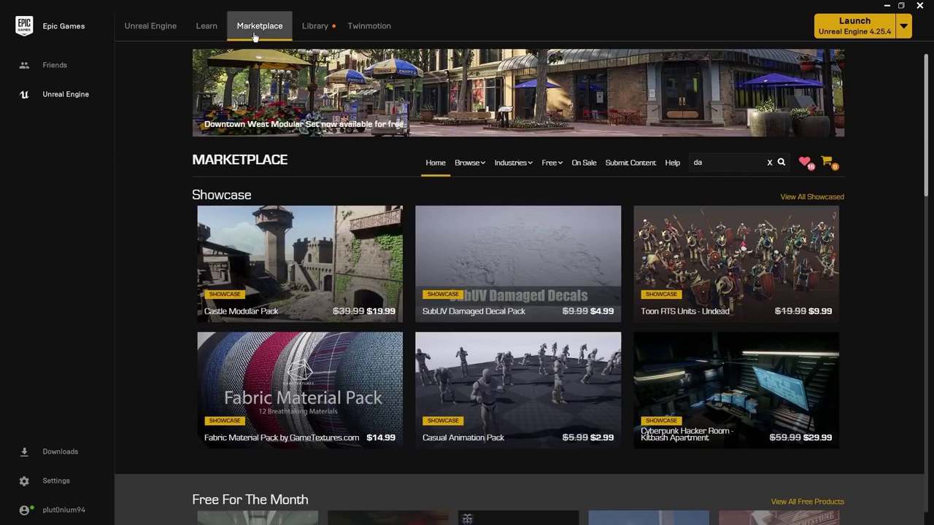
Search the Marketplace for datasmith and open the external download page of Datasmith Export Plugins
text(tasmith)
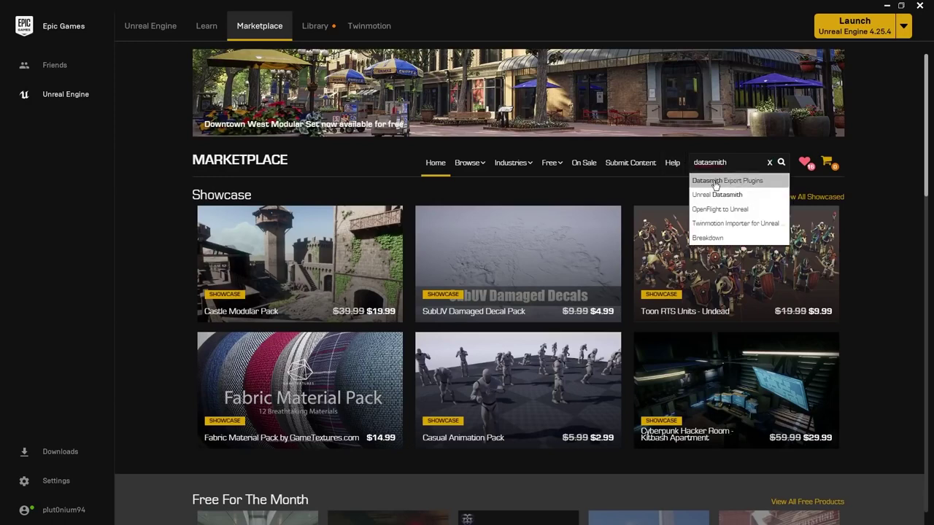
click(751, 182)
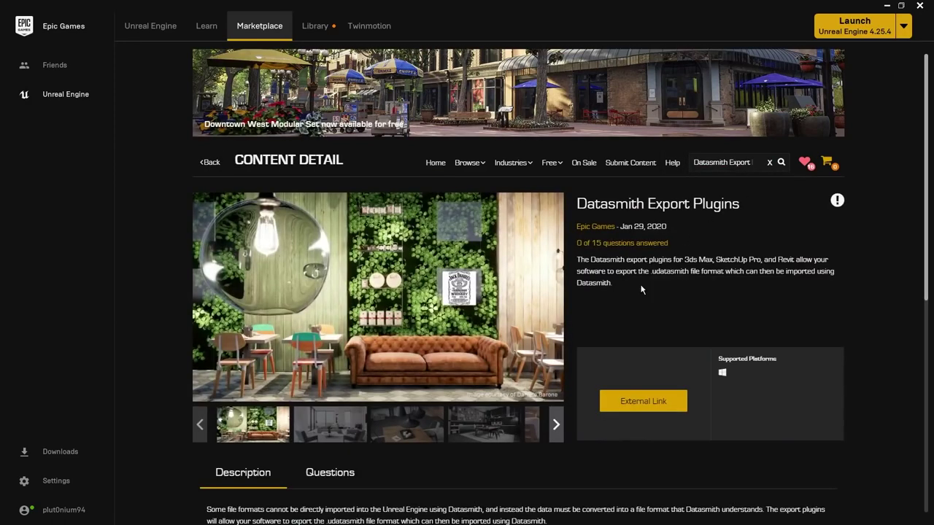
click(631, 403)
Look through the available Datasmith exporters and check which Unreal Engine versions the Autodesk Revit exporter offers
scroll(447, 270, down, 4)
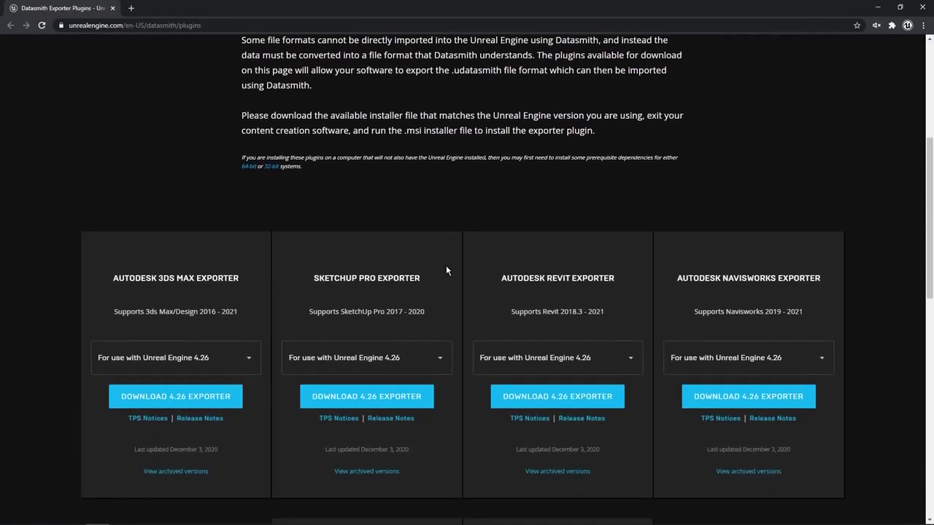
scroll(447, 269, down, 2)
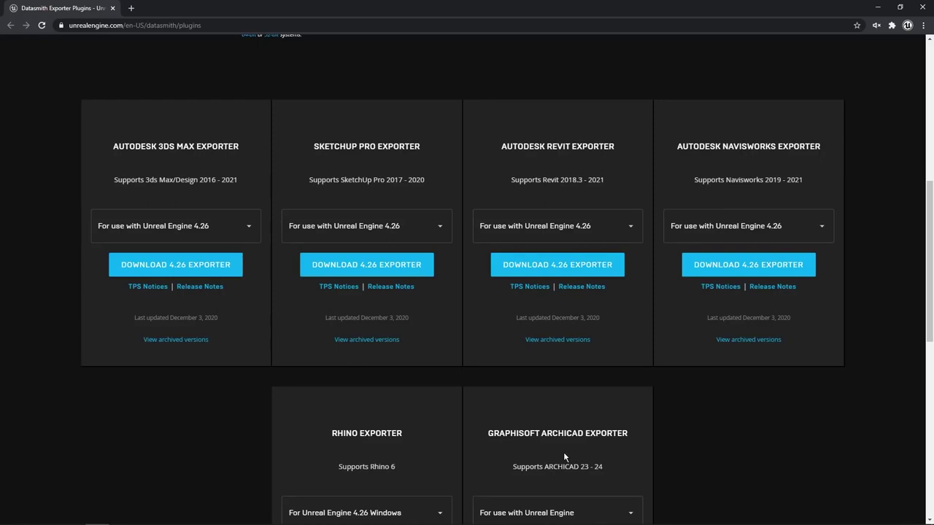
click(539, 238)
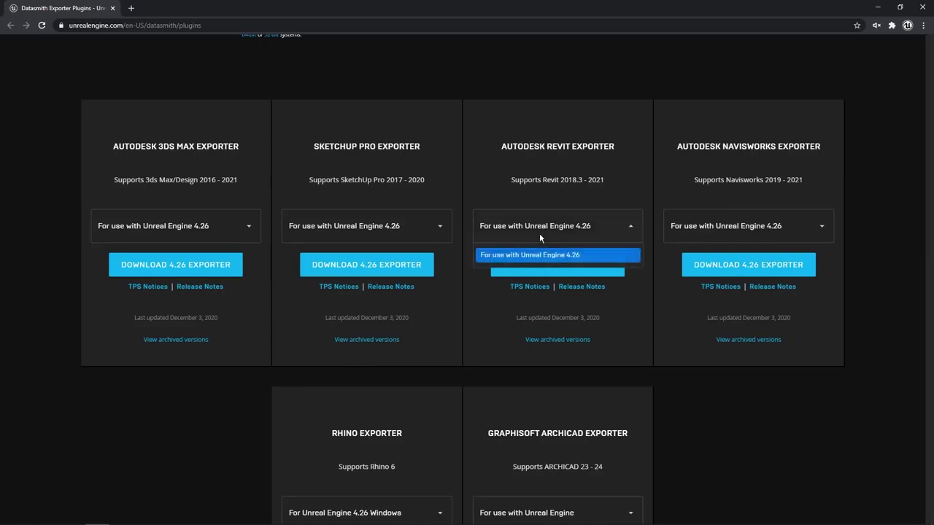
click(623, 317)
scroll(404, 418, down, 1)
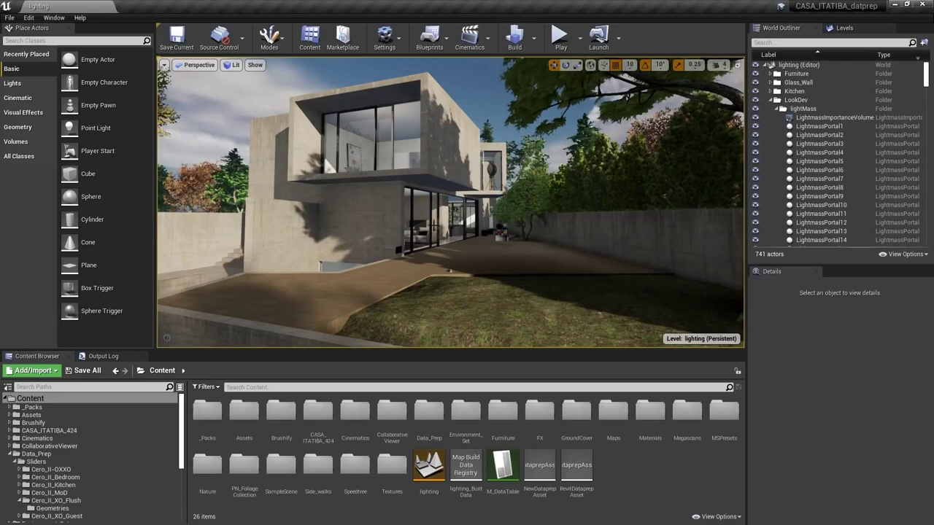
Switch to Unreal Editor, filter the plugins by datasmith and enable Datasmith glTF Importer
click(384, 36)
click(396, 89)
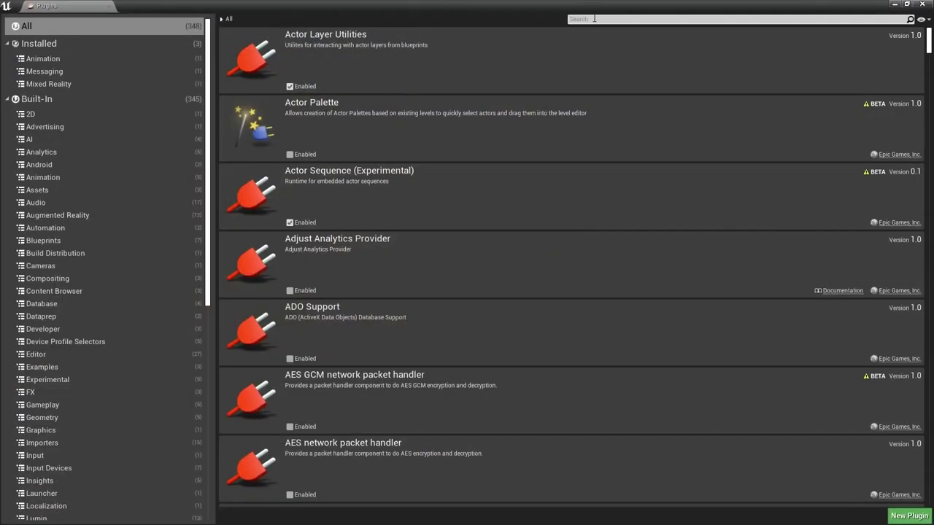
text(datasmith)
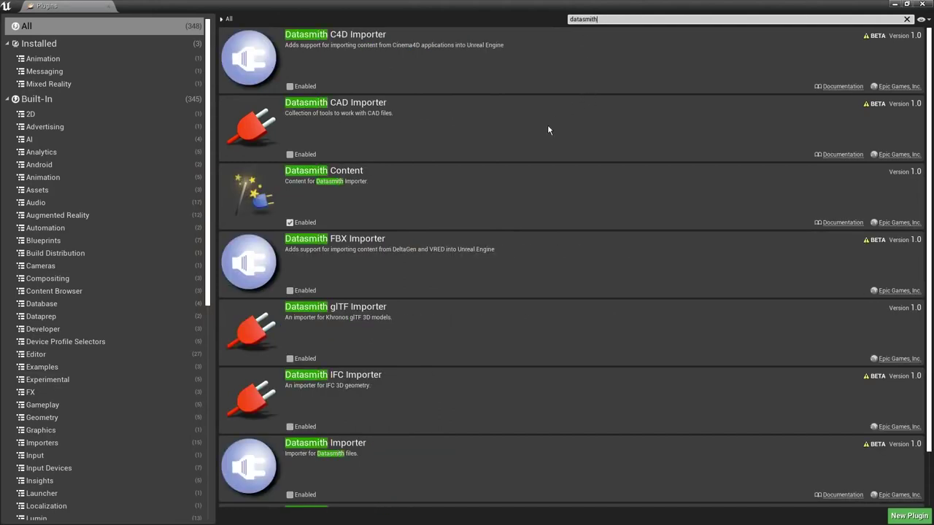
click(290, 358)
Enable the Datasmith Importer and Datasmith CAD Importer plugins, accepting their beta warnings
scroll(379, 337, down, 1)
scroll(379, 339, down, 1)
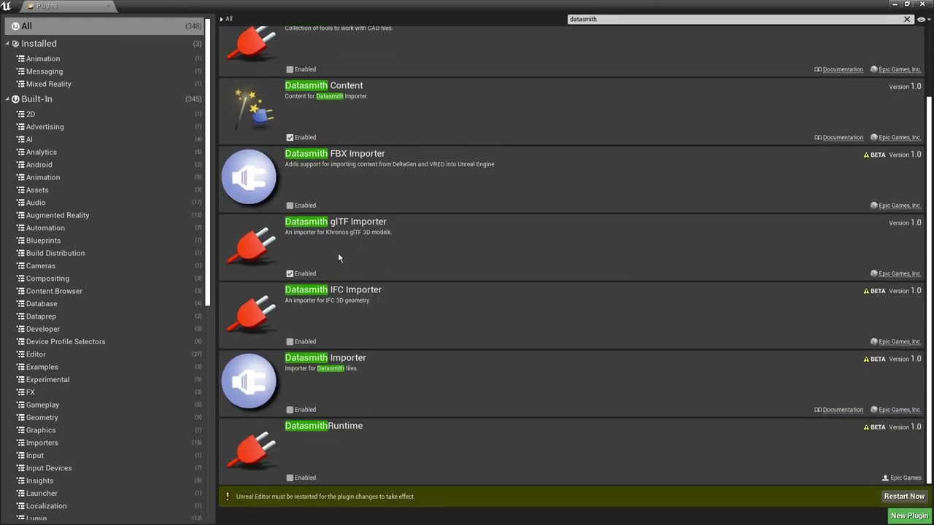
click(290, 410)
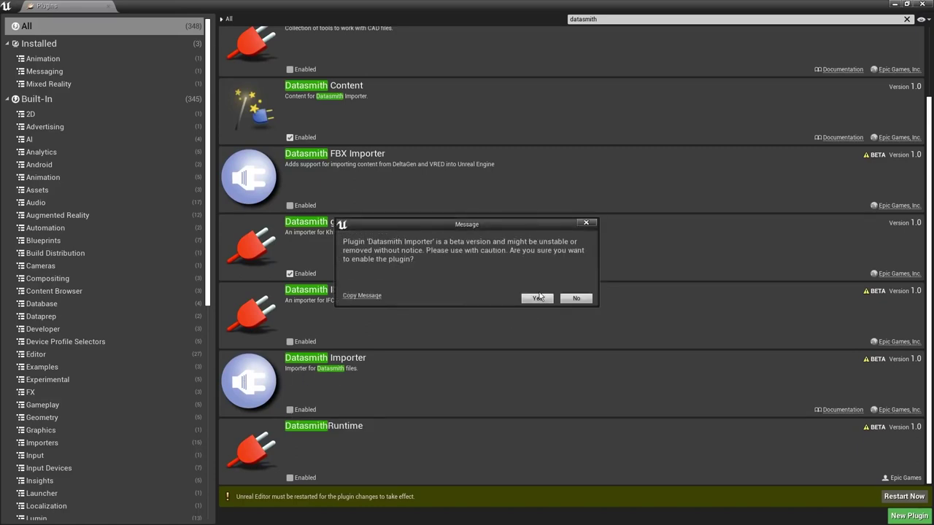
click(538, 297)
scroll(409, 219, up, 2)
click(290, 154)
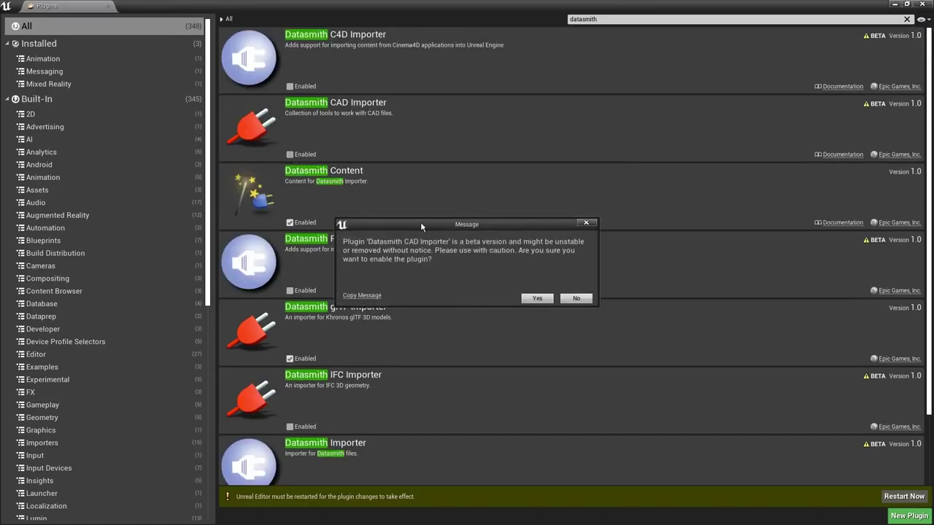
click(536, 299)
scroll(528, 299, down, 1)
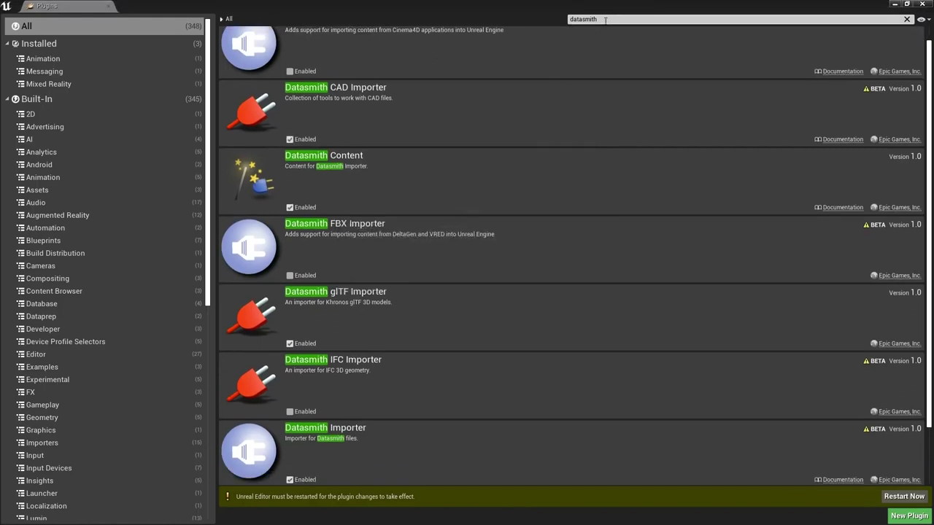
Filter the plugins by dataprep and enable Dataprep Editor and Dataprep Geometry Operations, accepting their beta warnings
key(BackSpace)
key(BackSpace)
key(BackSpace)
key(BackSpace)
key(BackSpace)
text(prep)
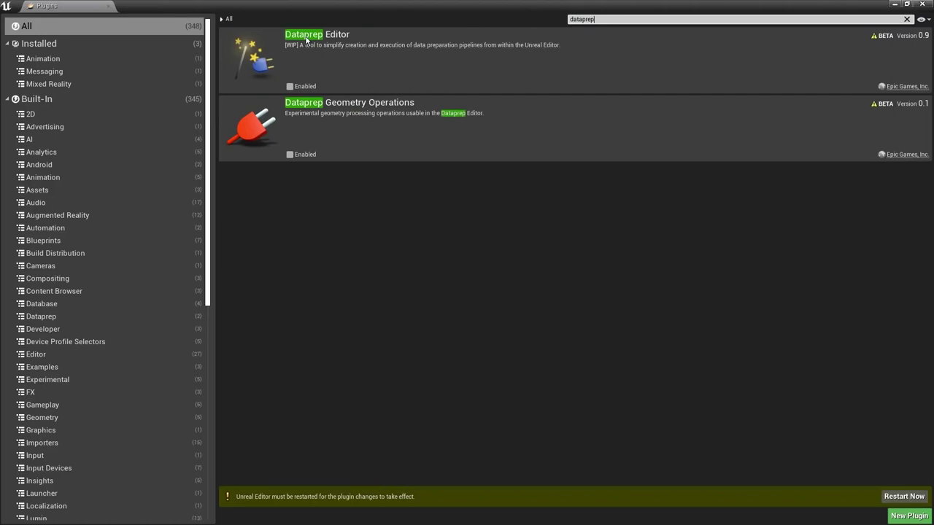
click(290, 87)
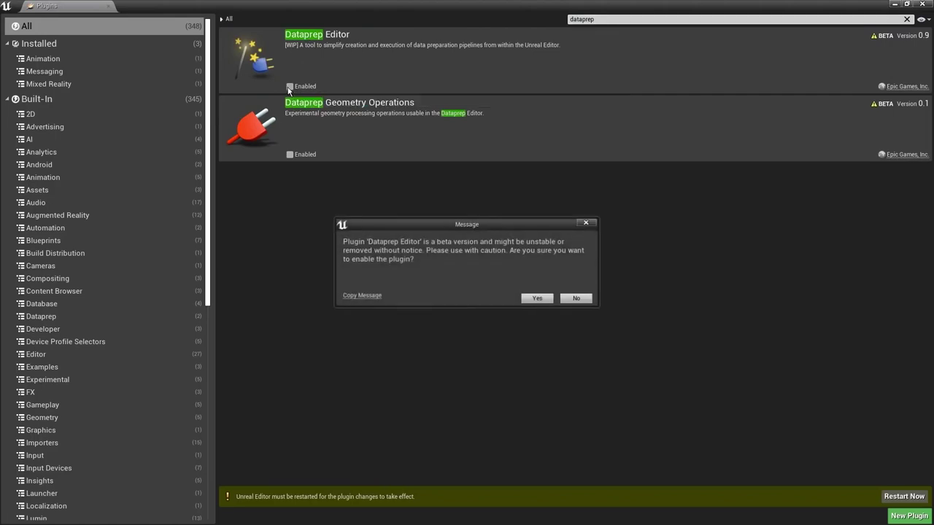
click(537, 298)
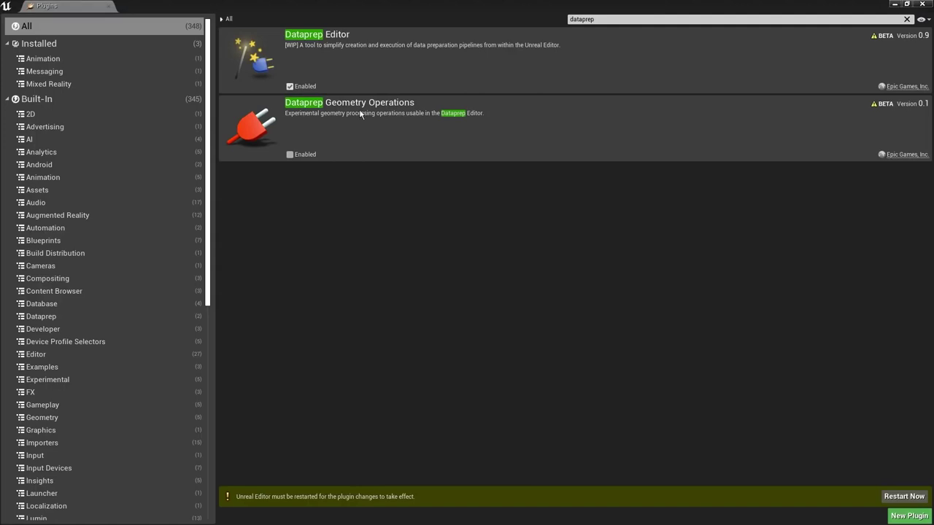
click(290, 155)
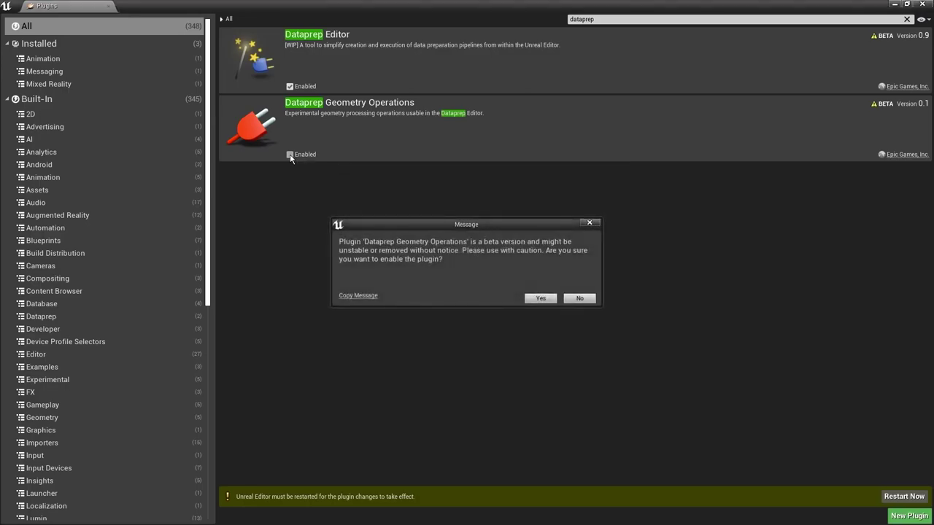
click(539, 299)
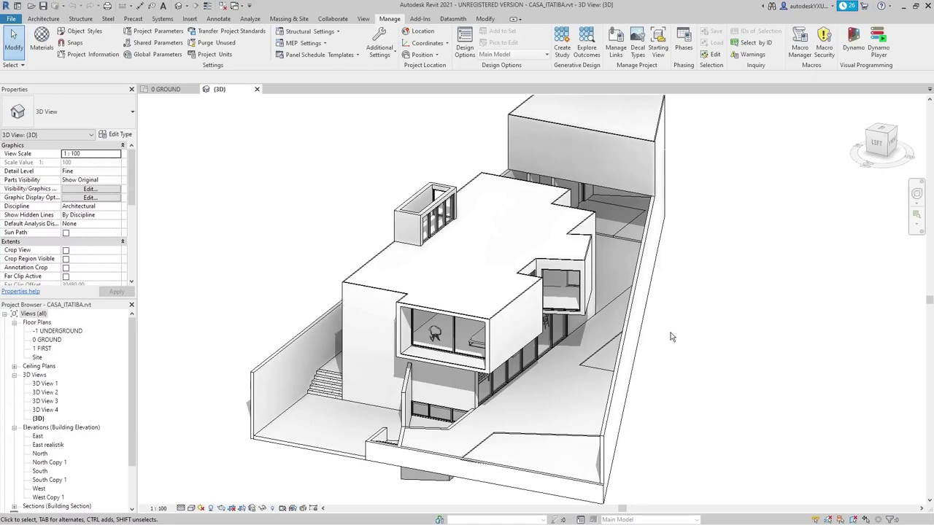
Switch to Revit and look at the Datasmith exporter's Direct Link and file export tools
click(451, 19)
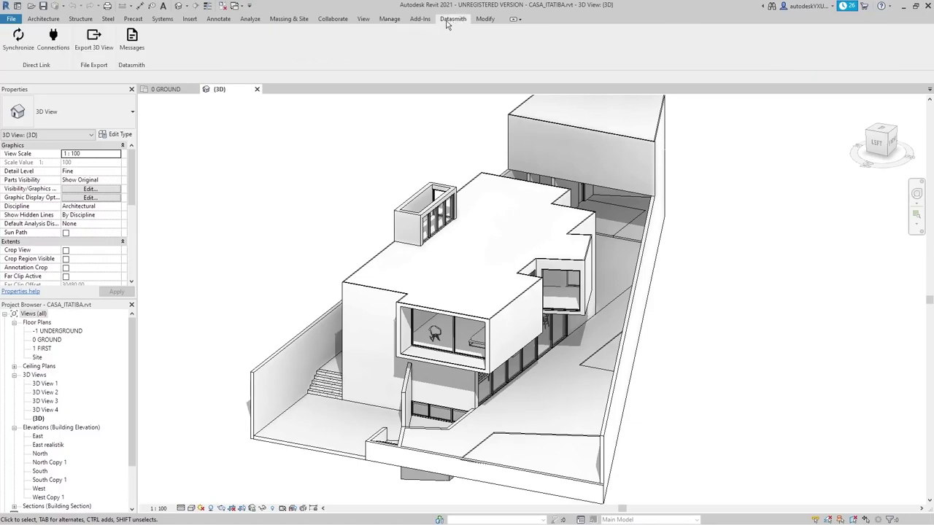
click(53, 42)
Inspect the instance and type properties of the long boundary wall and look up its element ID, changing nothing
click(617, 369)
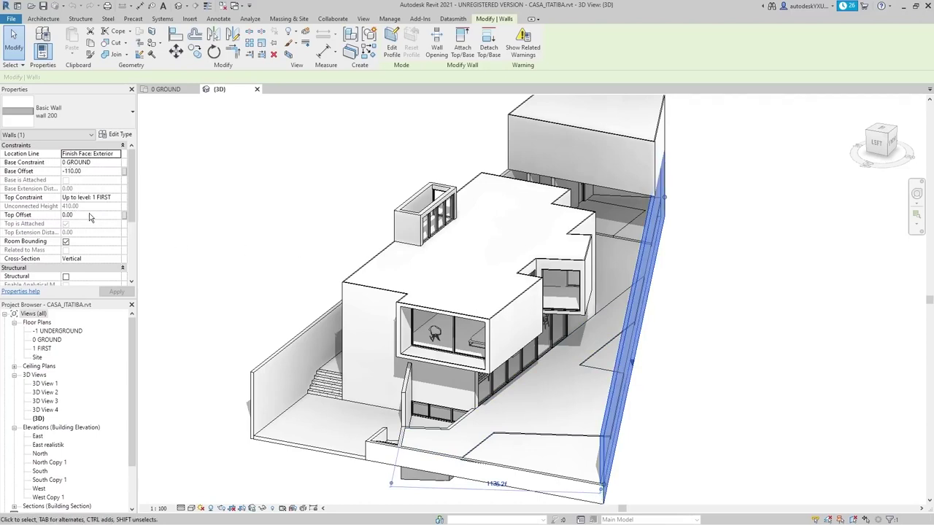
drag(132, 200, 129, 256)
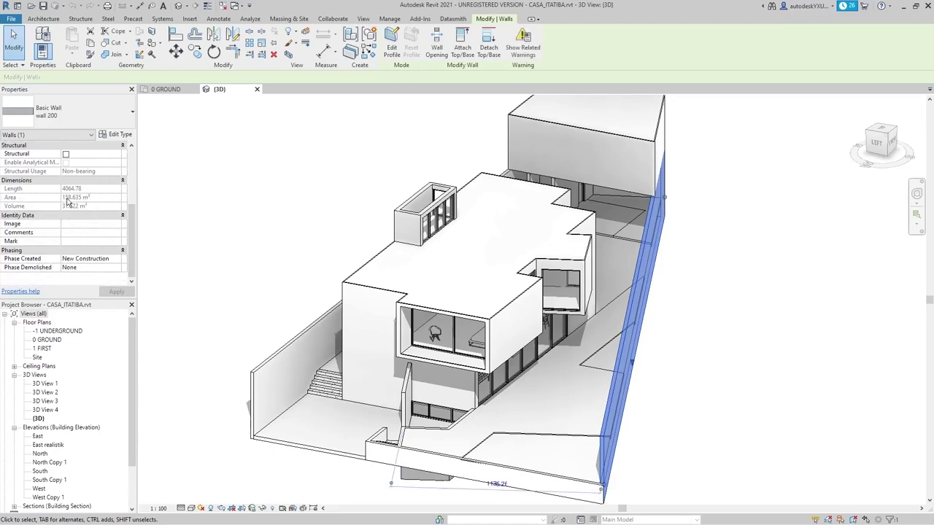
scroll(131, 175, up, 2)
scroll(135, 170, down, 2)
click(117, 137)
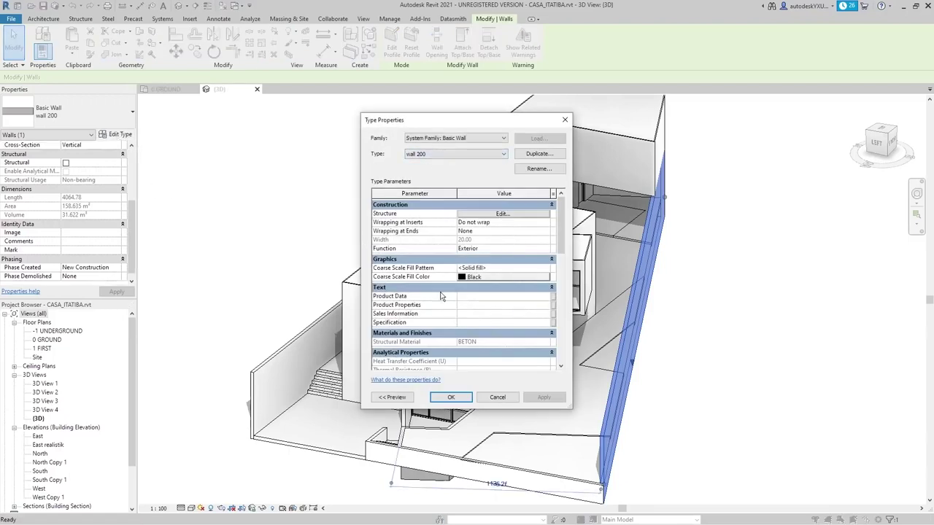
drag(562, 241, 568, 308)
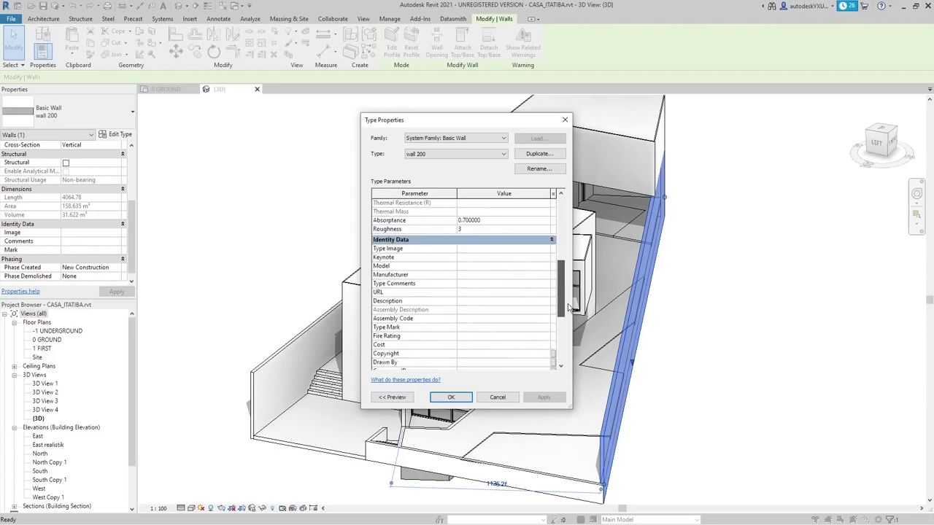
click(493, 398)
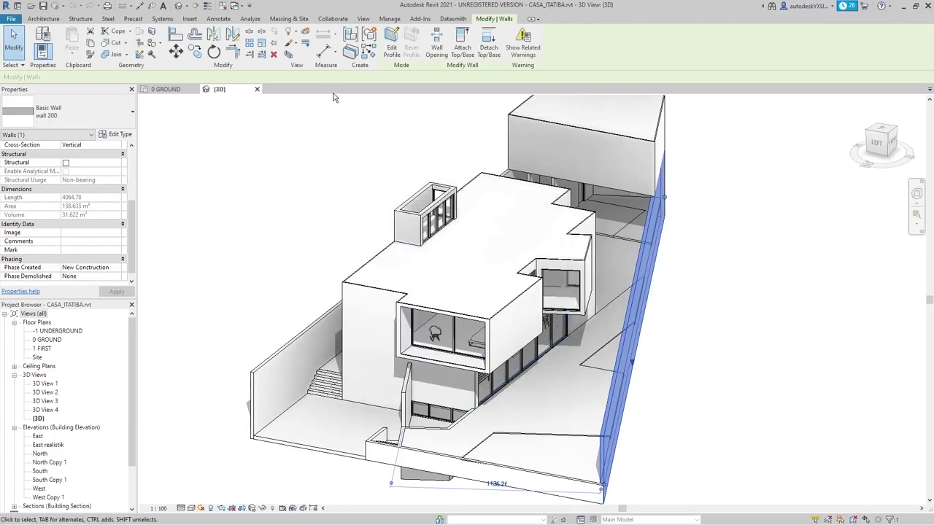
click(388, 19)
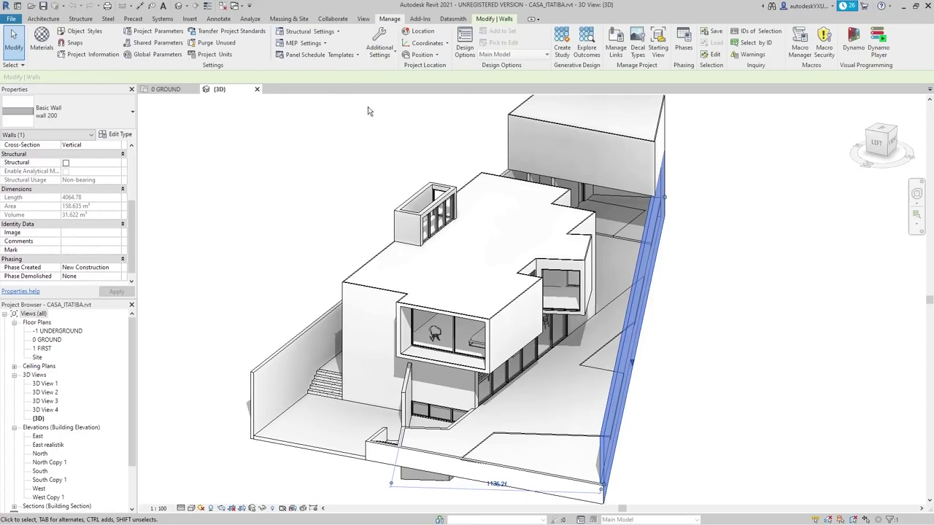
click(758, 32)
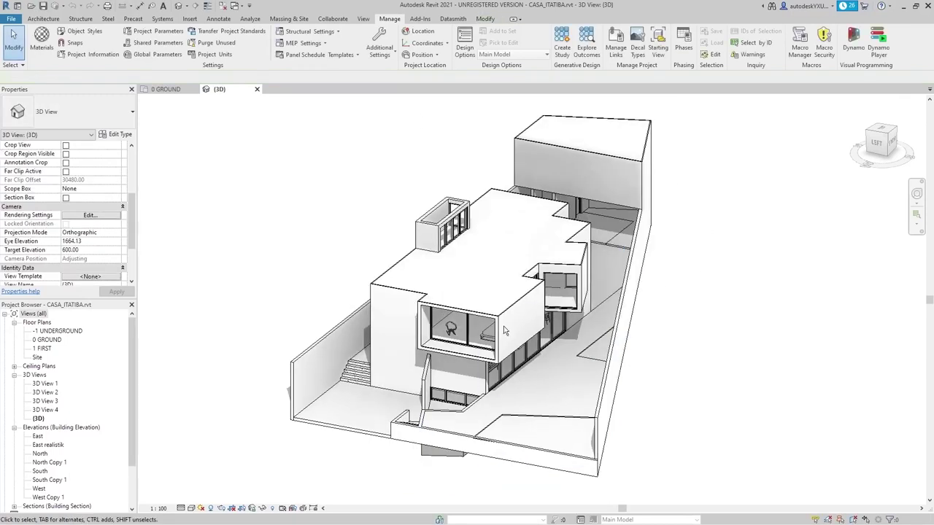
Start the Datasmith export of the house's 3D view
click(452, 20)
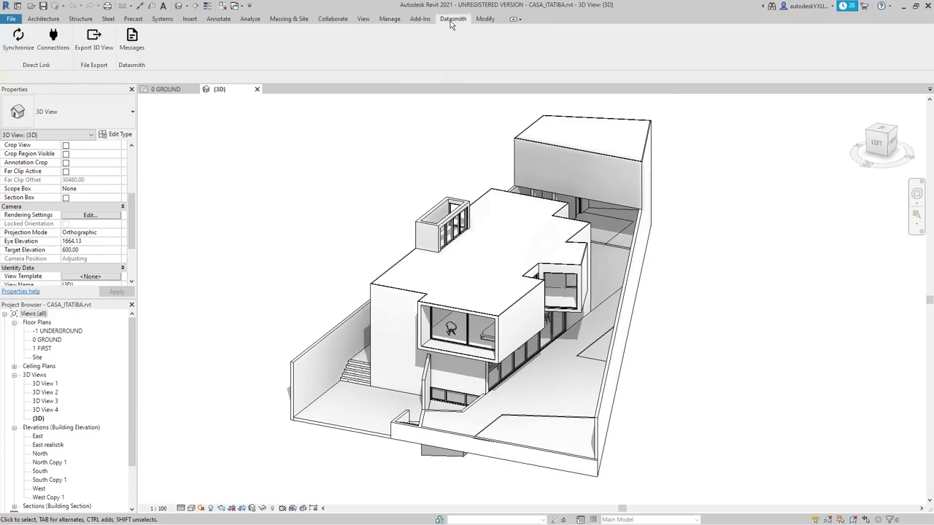
click(93, 38)
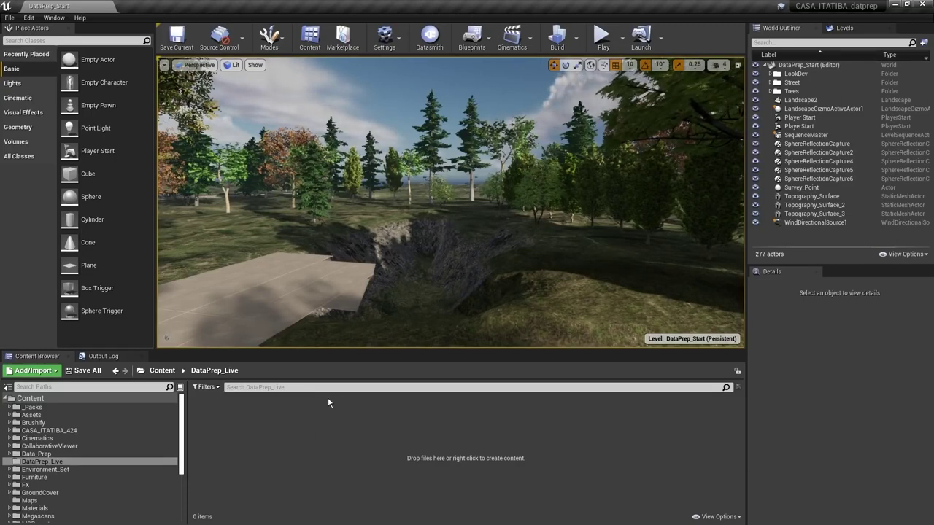
Switch to Unreal Editor, create a Dataprep asset named Dataprep_Archvis in the DataPrep_Live folder and open it
click(430, 38)
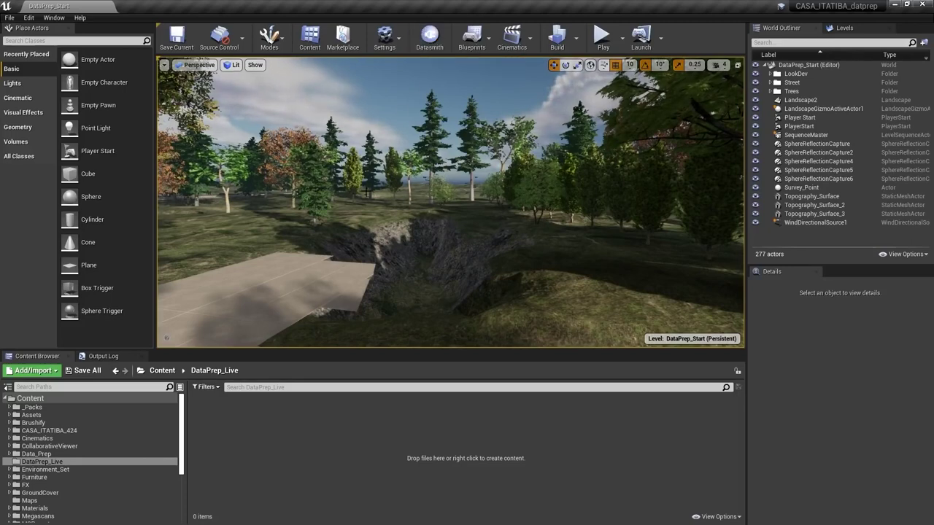
right_click(270, 434)
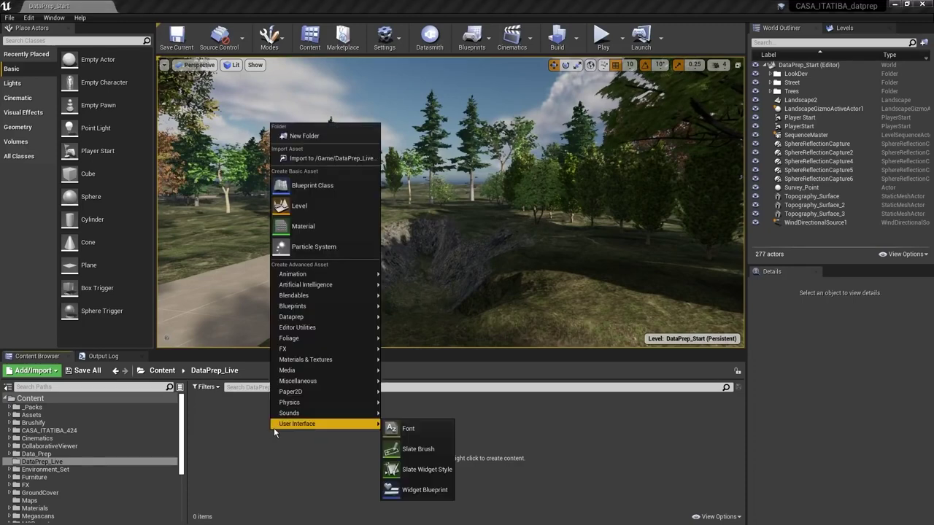
mouse_move(296, 321)
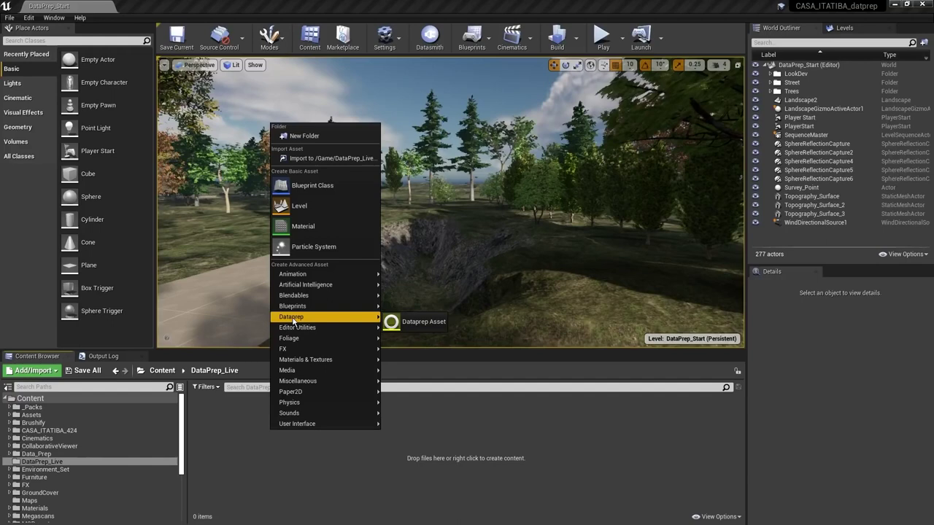
click(426, 323)
text(Dataprep)
key(Return)
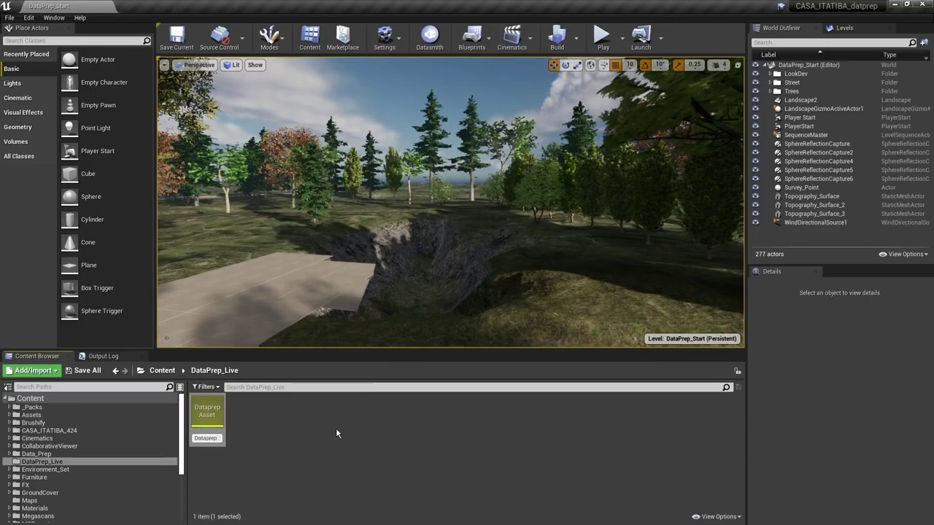
double_click(206, 412)
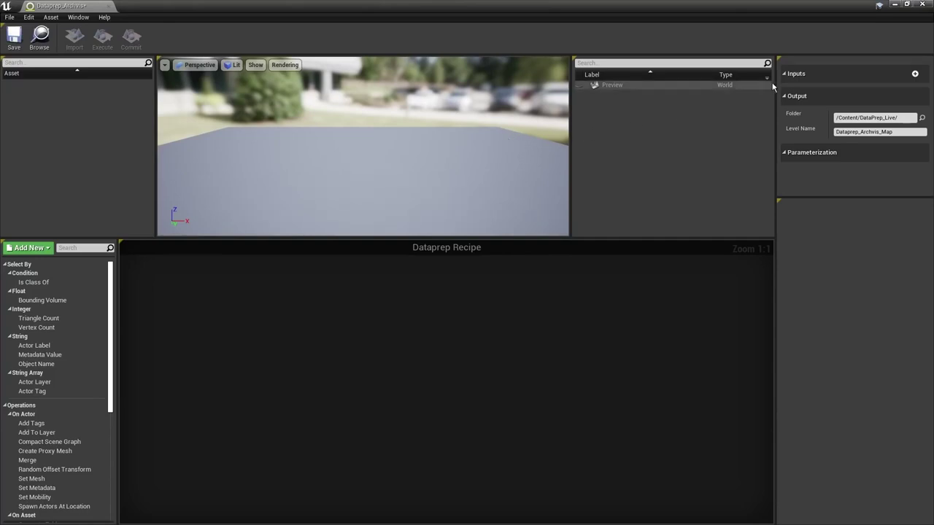
Add a Datasmith file importer input that uses CASA_ITATIBA_tree.udatasmith
click(915, 75)
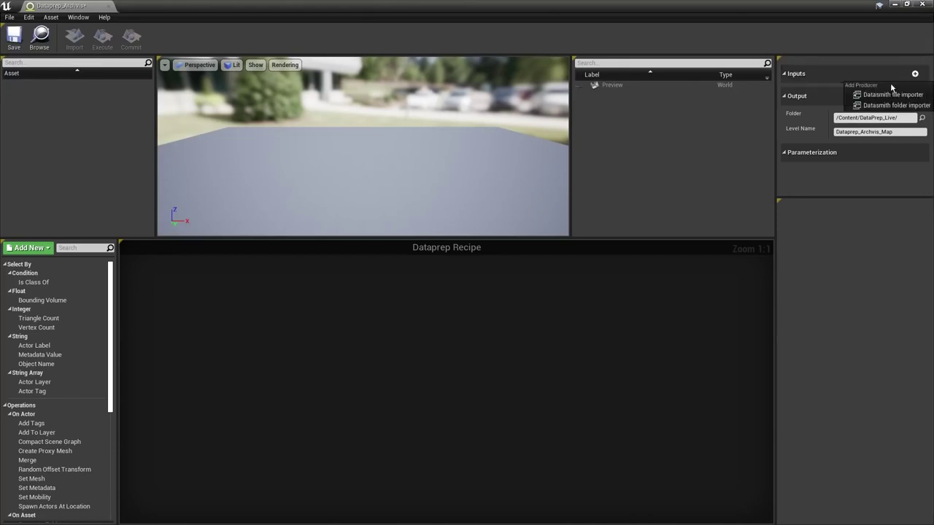
click(899, 96)
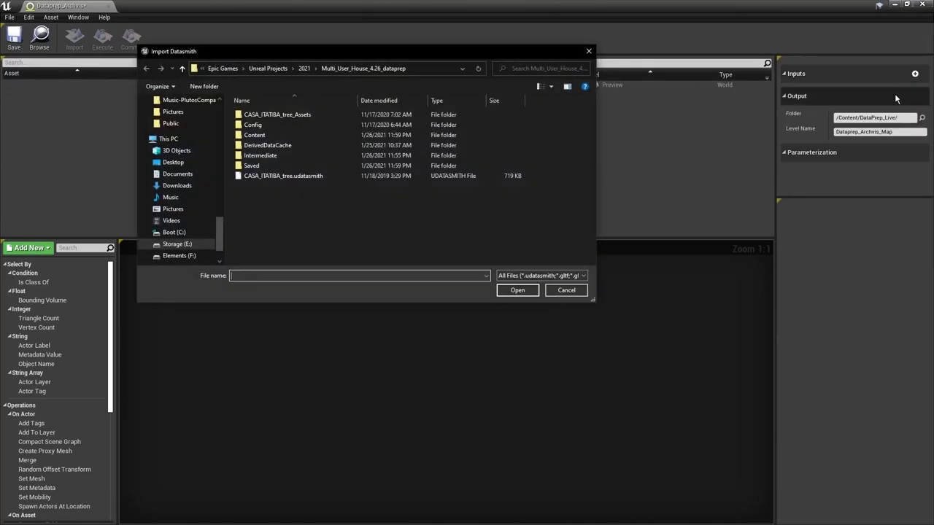
double_click(290, 176)
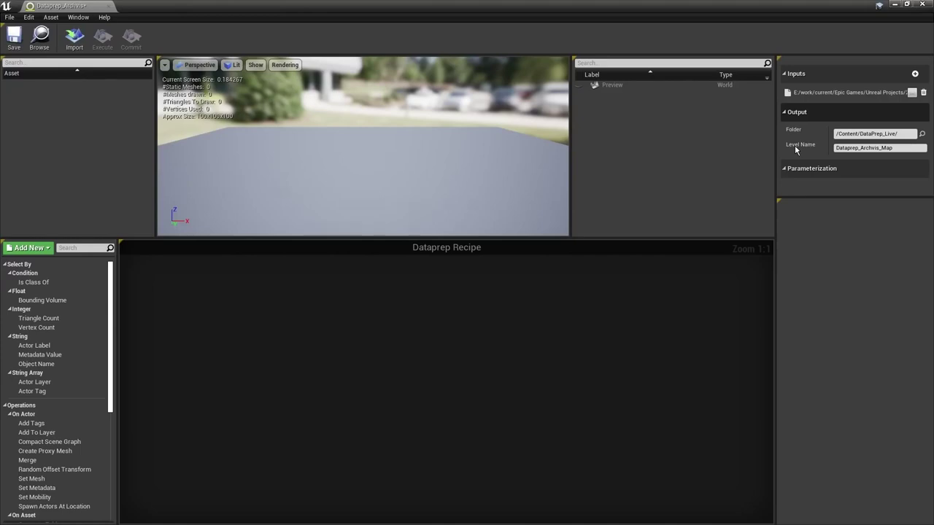
Import the Datasmith house file into the Dataprep preview and look over its geometry assets, 3D model and actor hierarchy
click(884, 149)
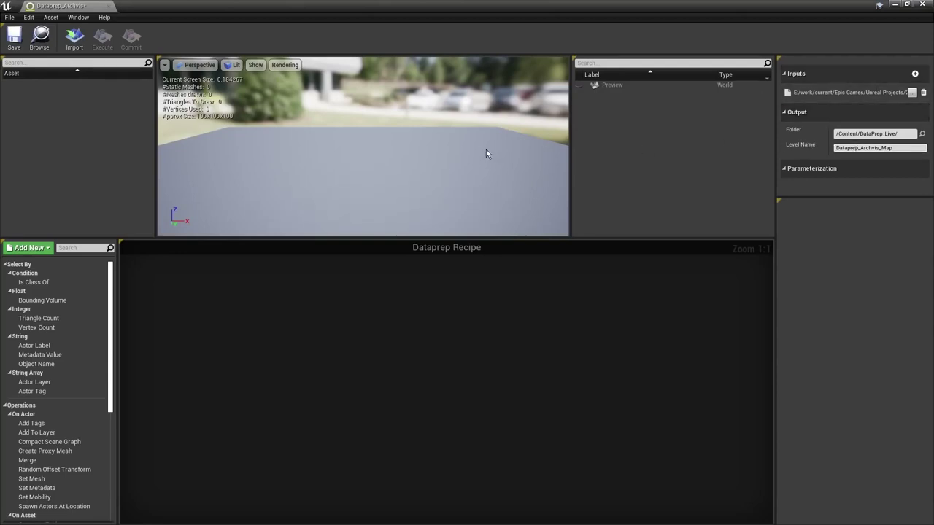
click(75, 40)
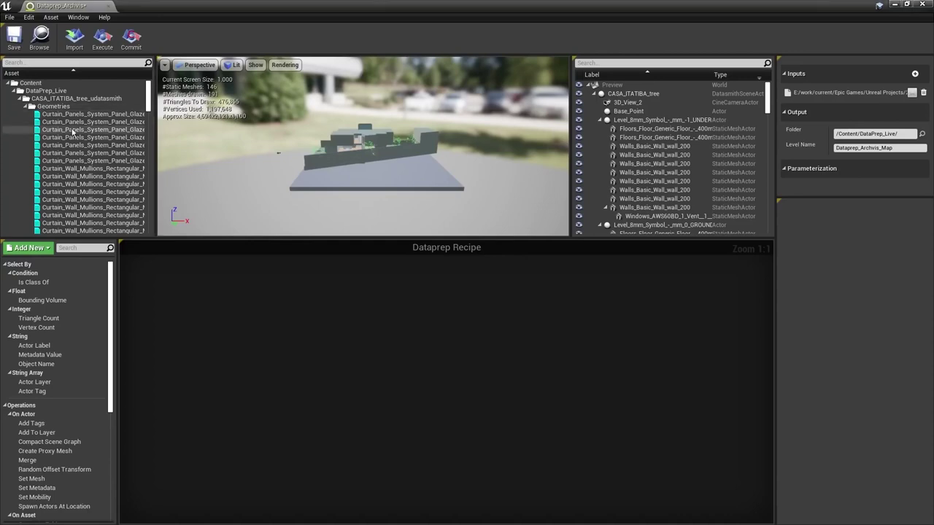
mouse_move(148, 102)
mouse_down()
mouse_move(155, 192)
mouse_move(161, 96)
mouse_up()
mouse_move(328, 145)
mouse_down()
mouse_move(310, 114)
mouse_move(293, 116)
mouse_move(322, 156)
mouse_up()
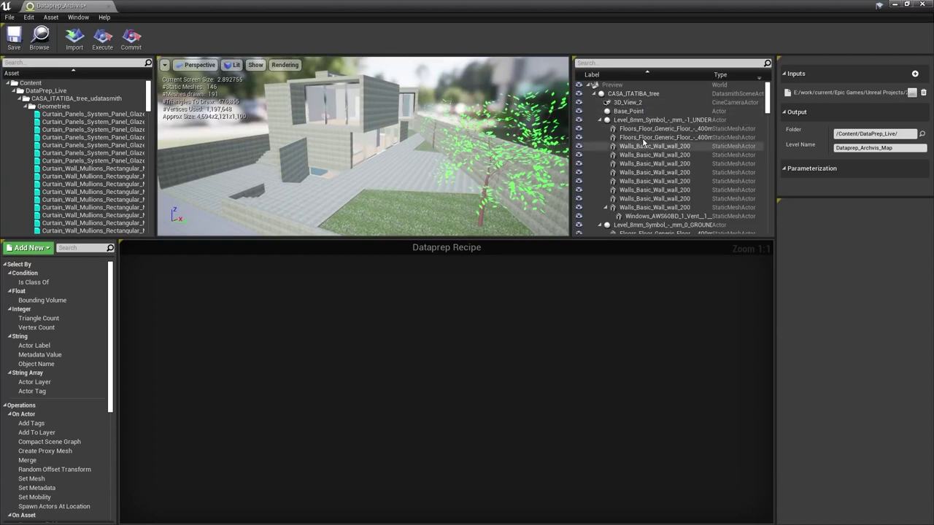
mouse_move(767, 100)
mouse_down()
mouse_move(770, 219)
mouse_move(767, 99)
mouse_up()
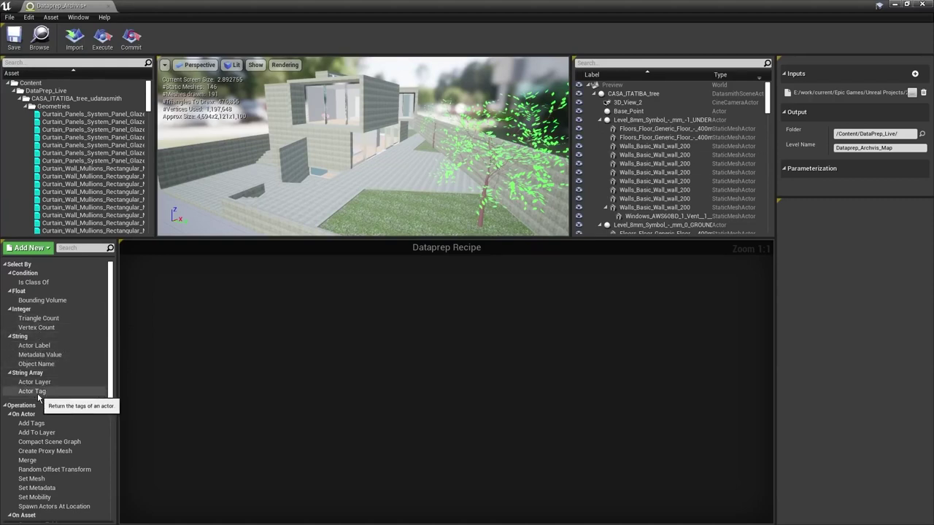
Review the available selection filters, operations and selection transforms for building the Dataprep recipe
drag(111, 386, 109, 446)
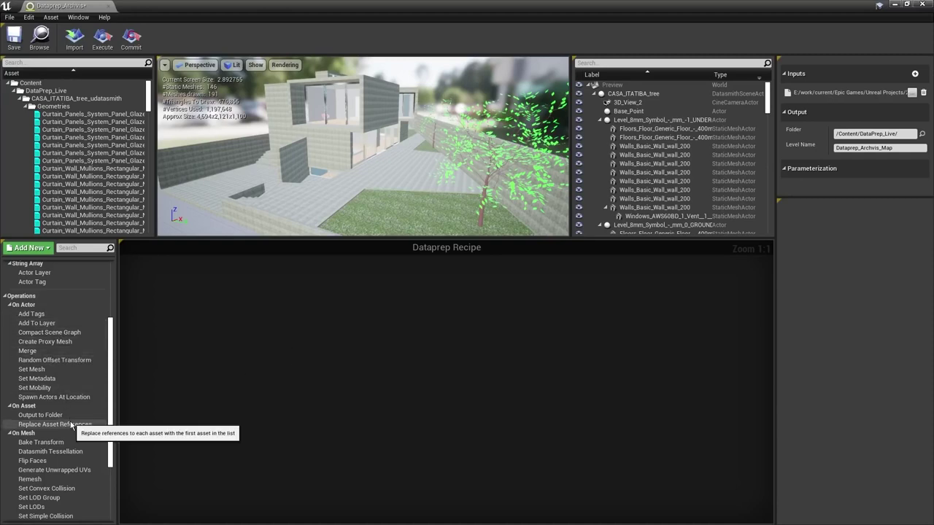
scroll(70, 422, down, 3)
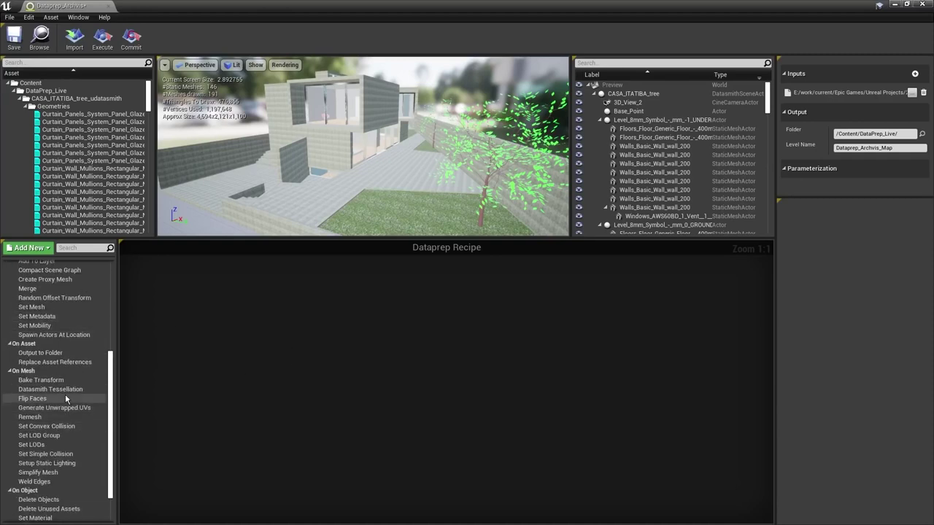
scroll(61, 444, down, 2)
scroll(61, 443, down, 1)
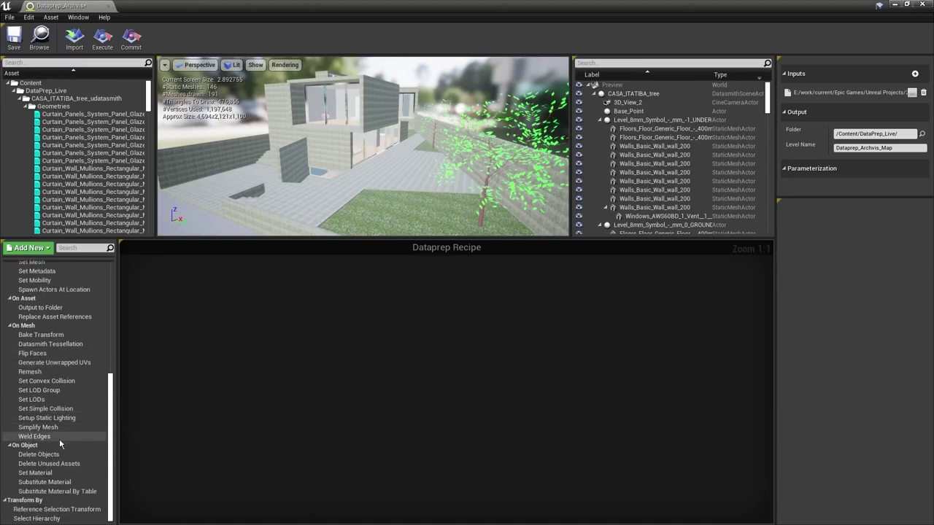
scroll(59, 439, up, 12)
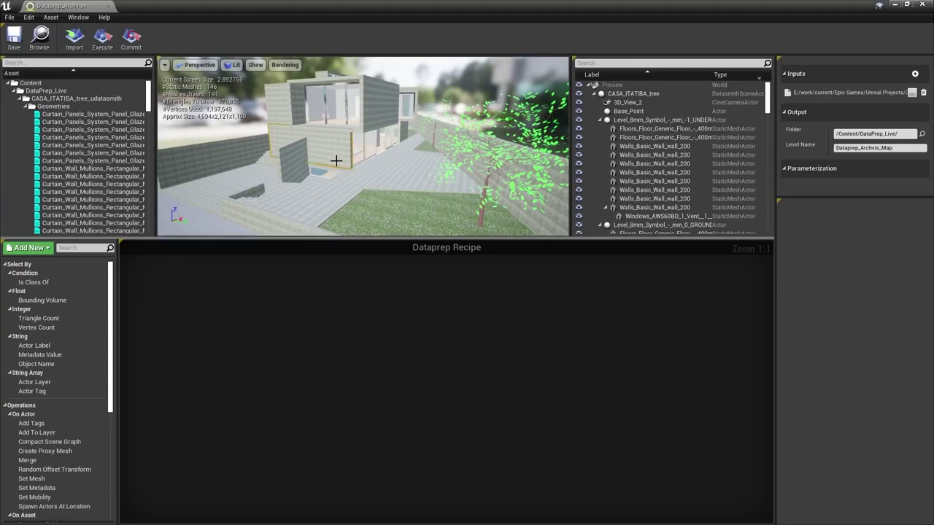
Create an action in the recipe from a Metadata Value filter and name it Replace Wall Material
click(370, 108)
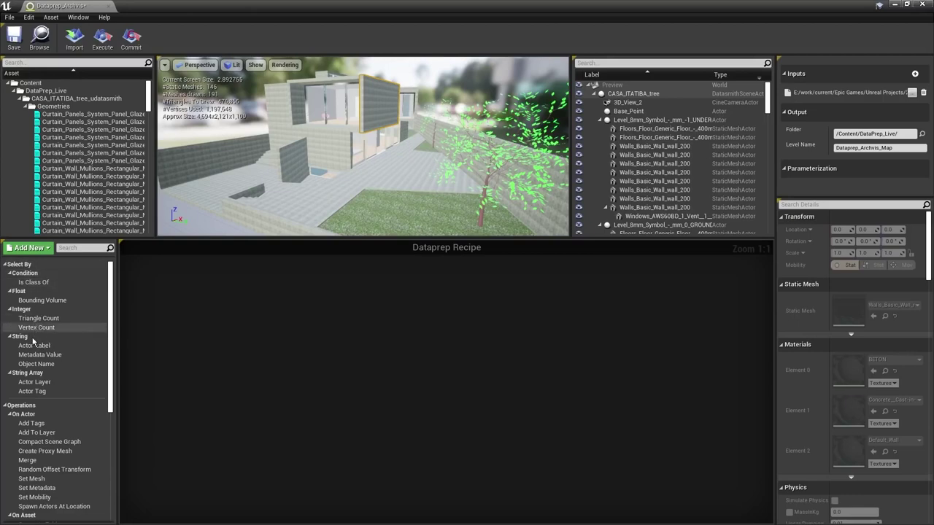
drag(32, 357, 213, 285)
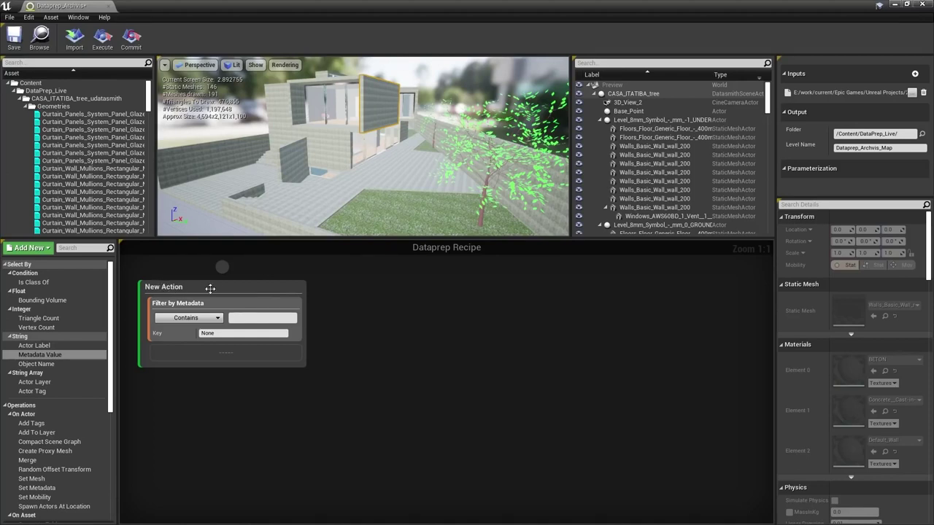
click(180, 286)
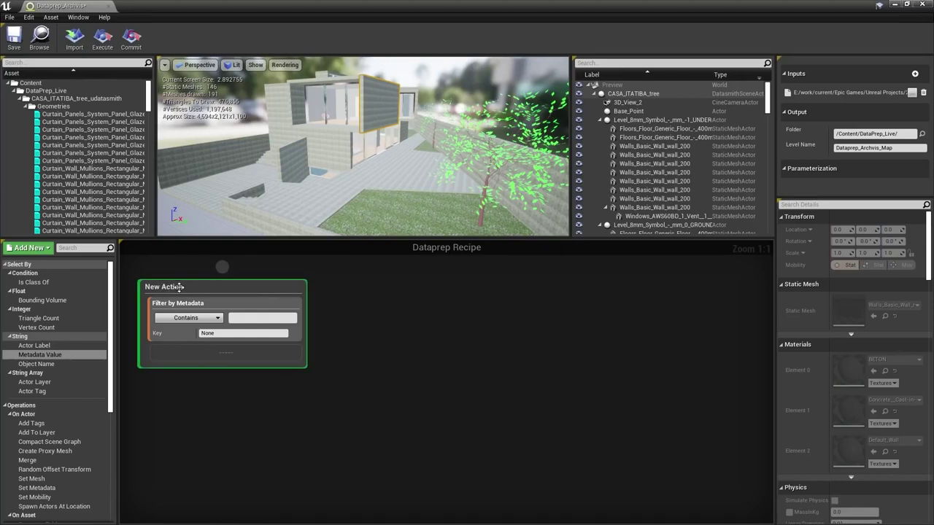
double_click(179, 287)
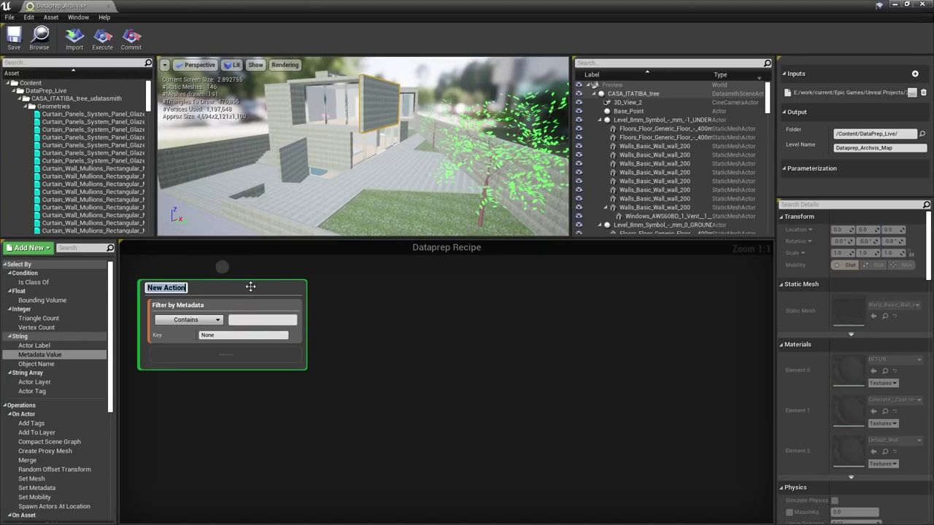
text(Replace Wall Material)
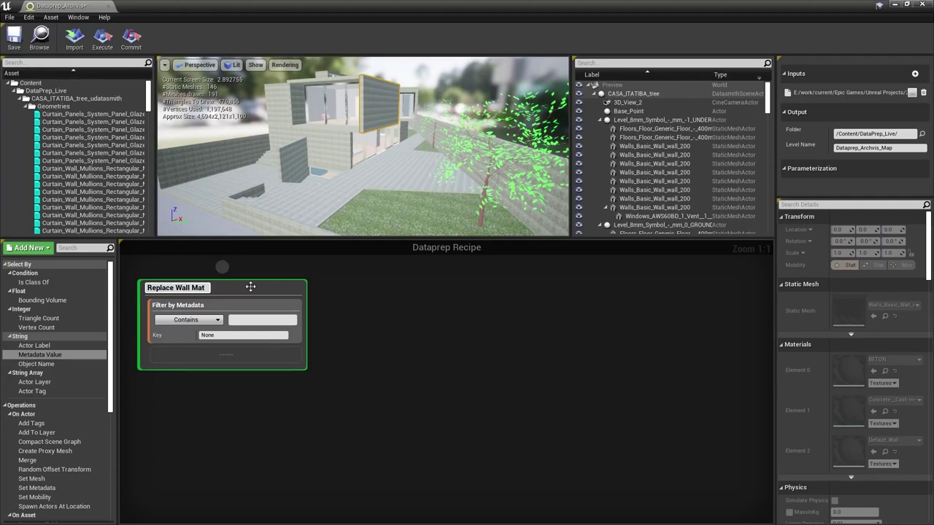
key(Return)
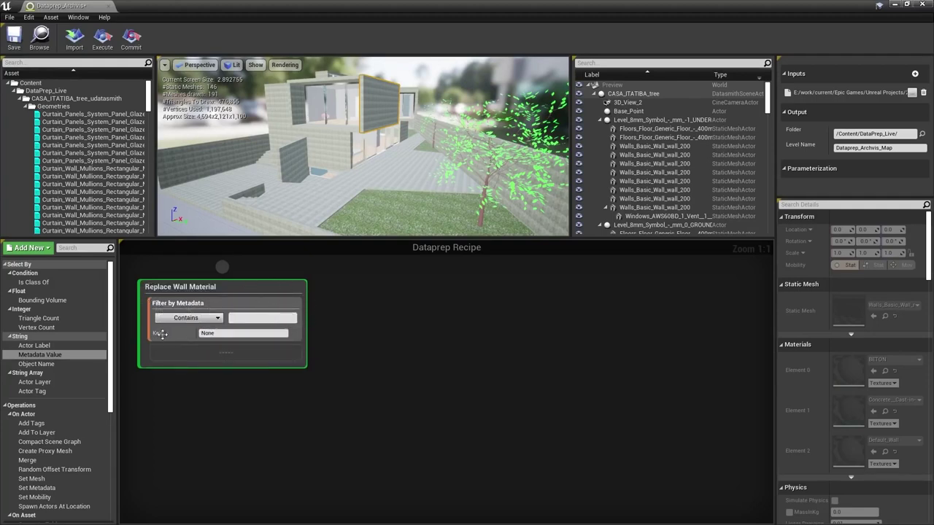
Set the metadata filter to values containing Wall under the key Element_Family, and check the keys in the selected wall's Datasmith metadata
click(212, 309)
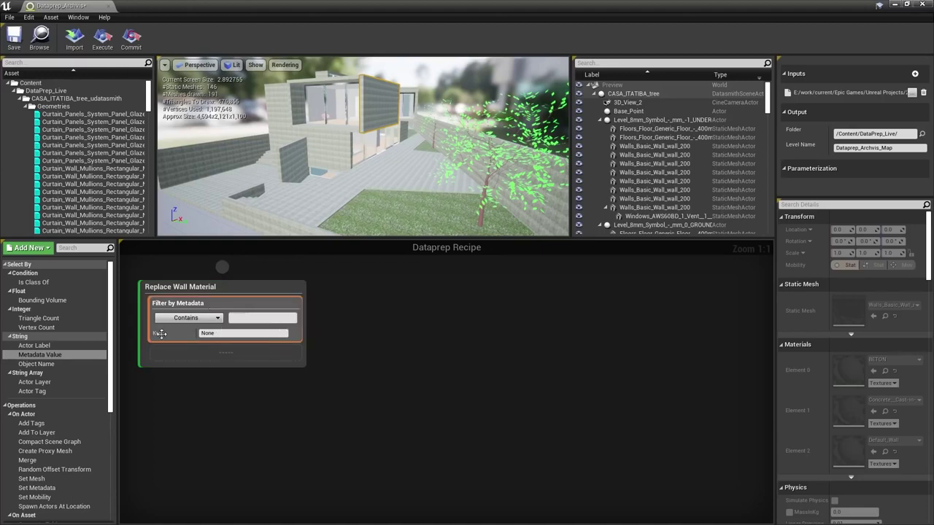
double_click(211, 333)
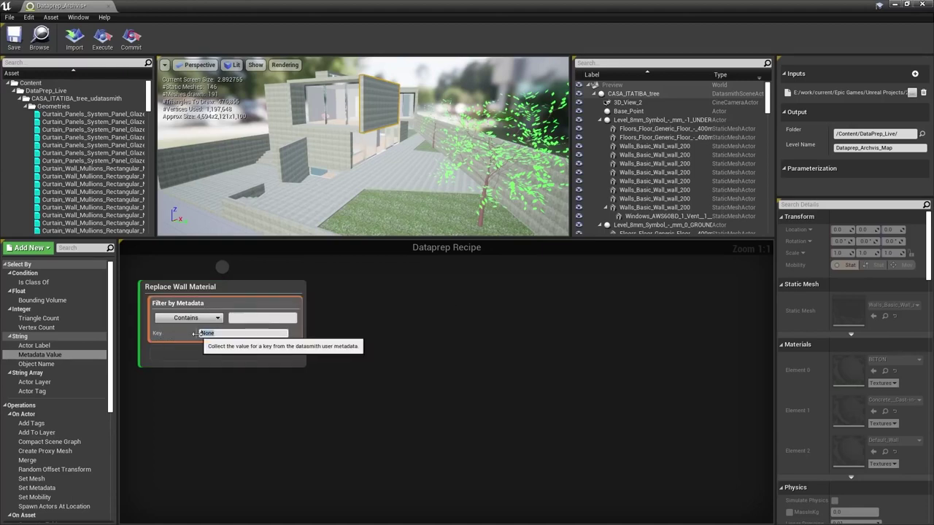
text(Element_Family)
key(Return)
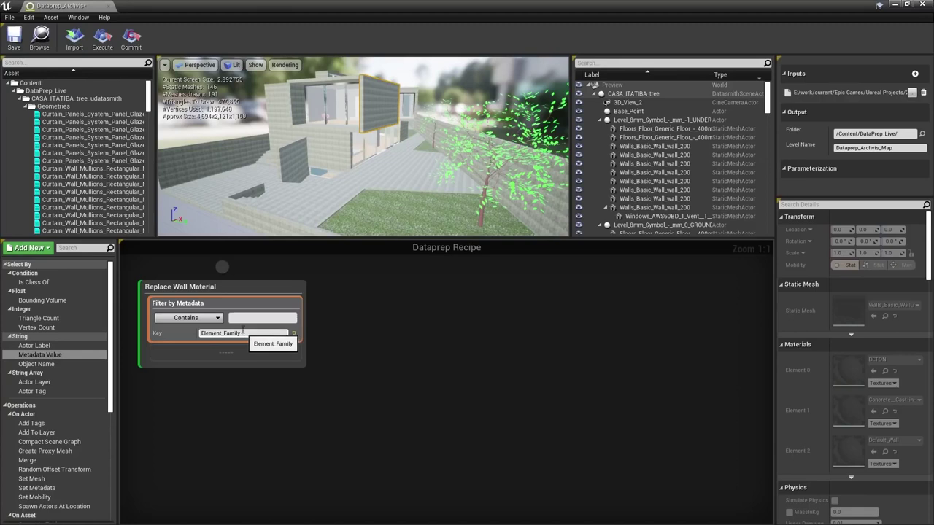
text(Wall)
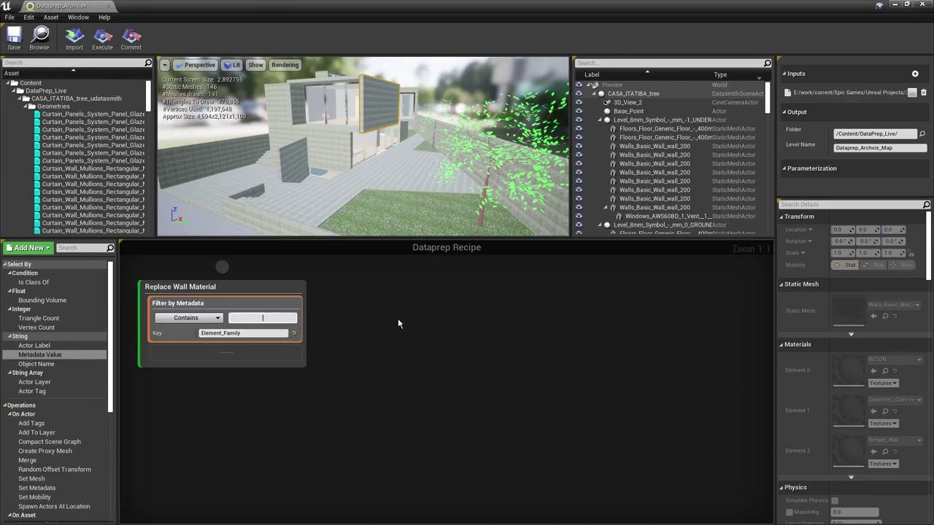
key(Return)
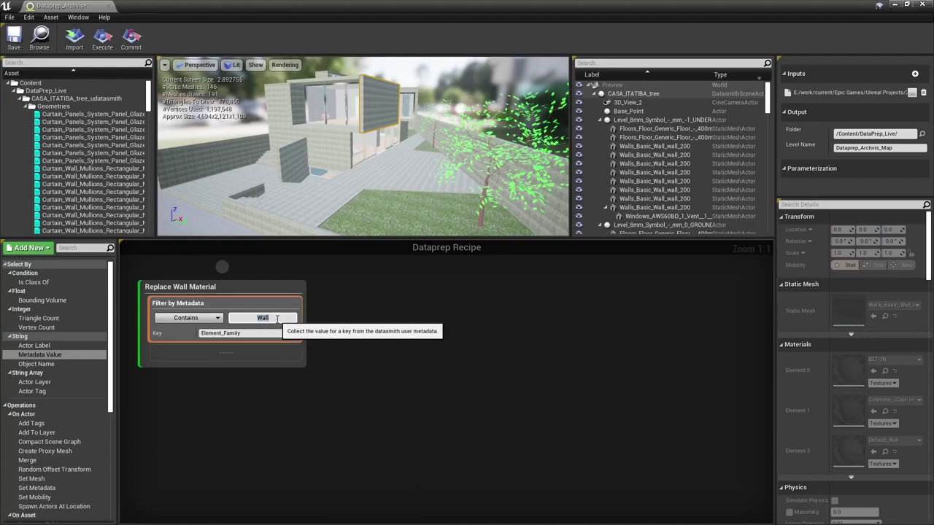
click(201, 334)
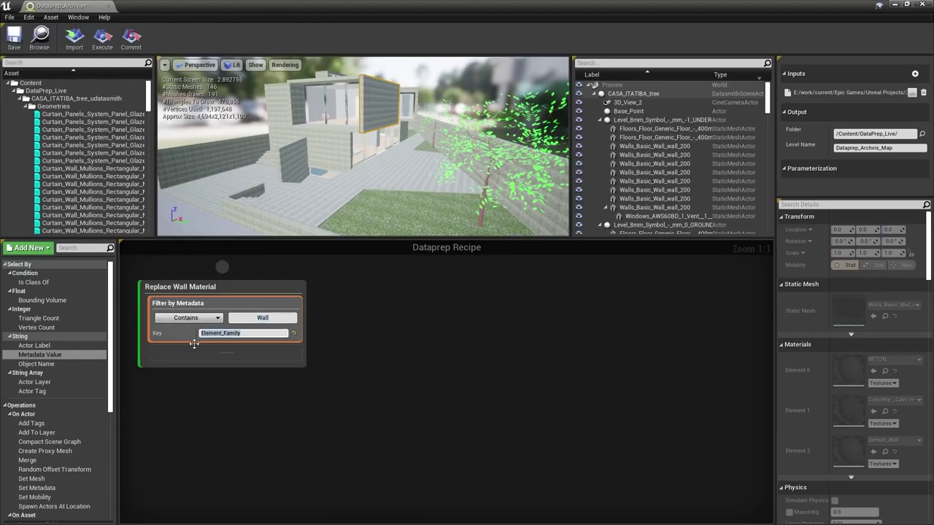
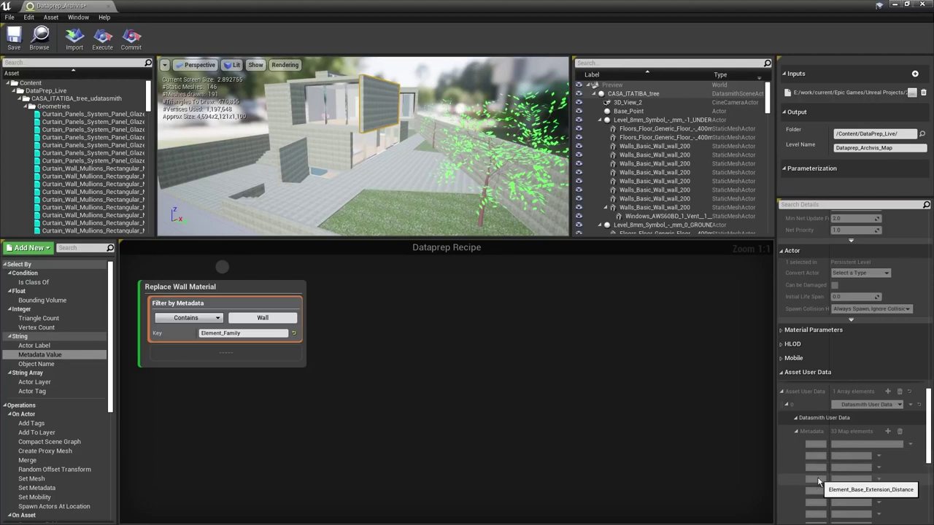
scroll(818, 496, down, 3)
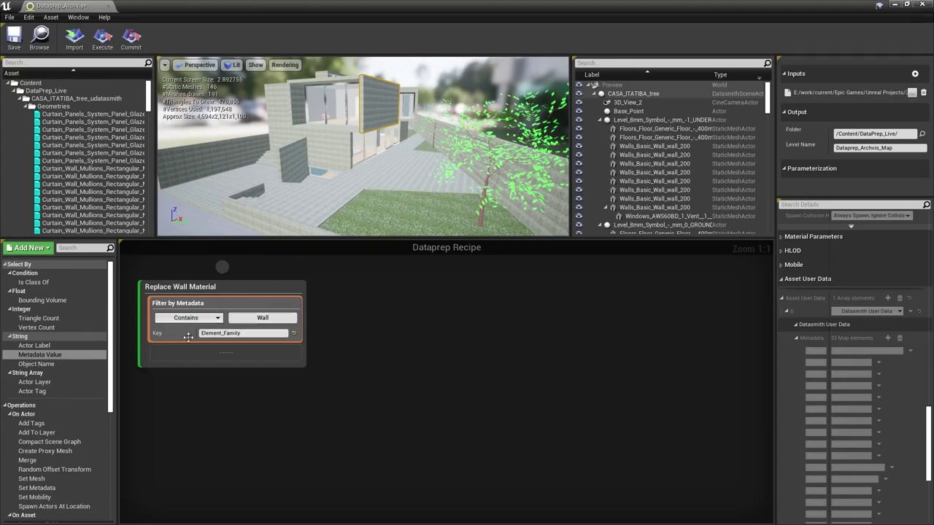
Add a Substitute Material operation to the Replace Wall Material action, replacing materials that match Concrete* with the Concrete_StainBuild… material
drag(111, 337, 117, 445)
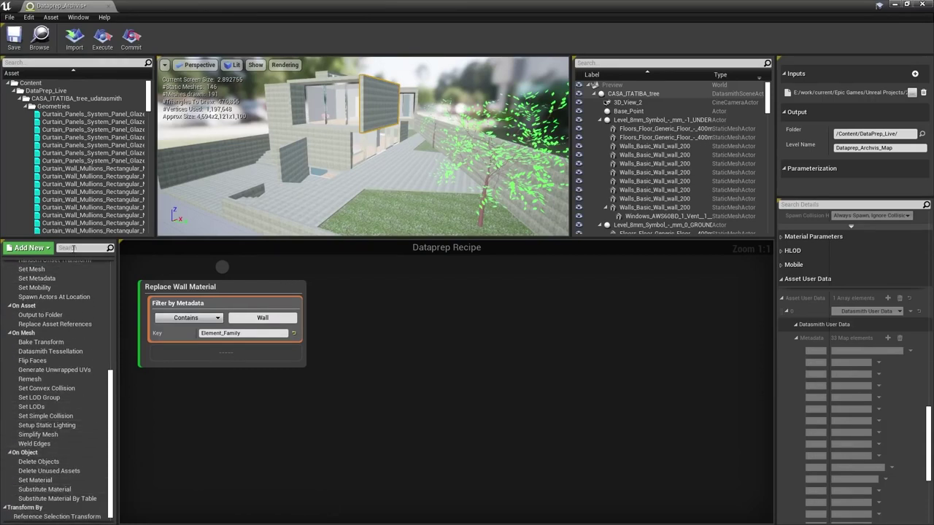
text(material)
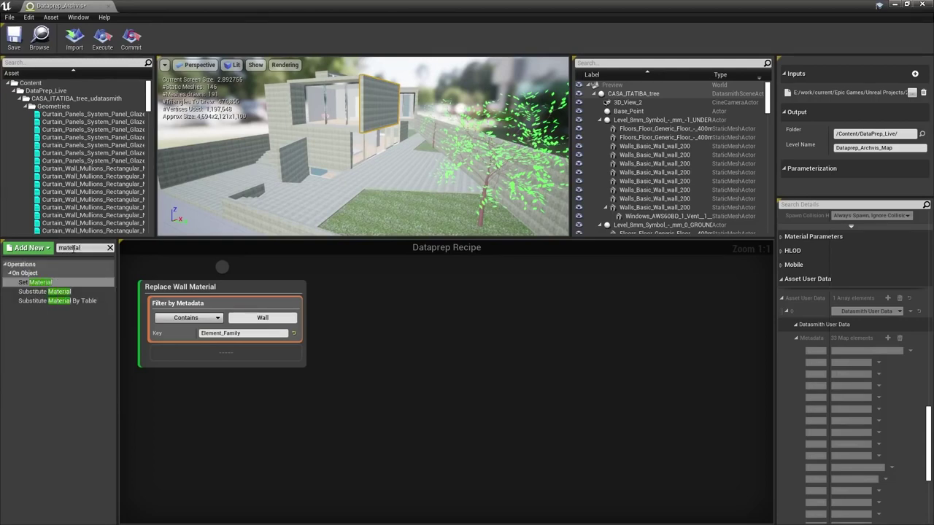
drag(40, 292, 217, 355)
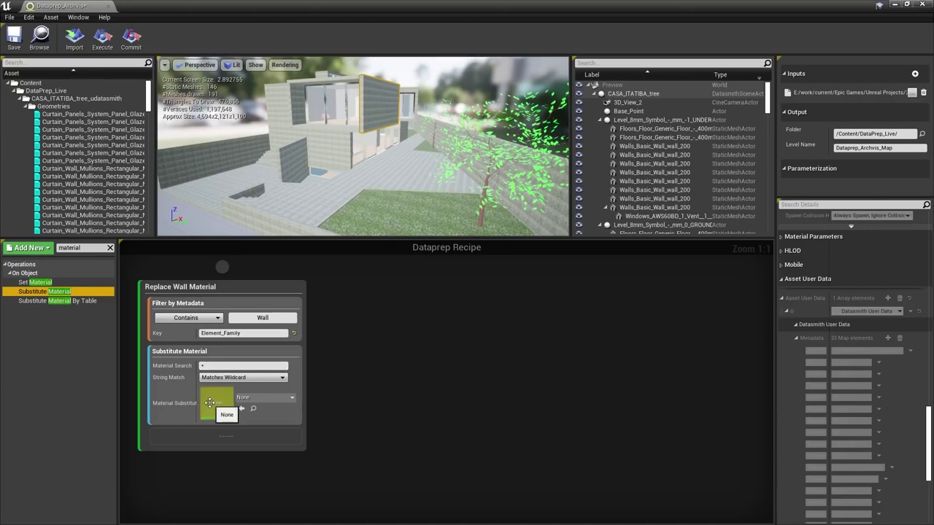
click(261, 398)
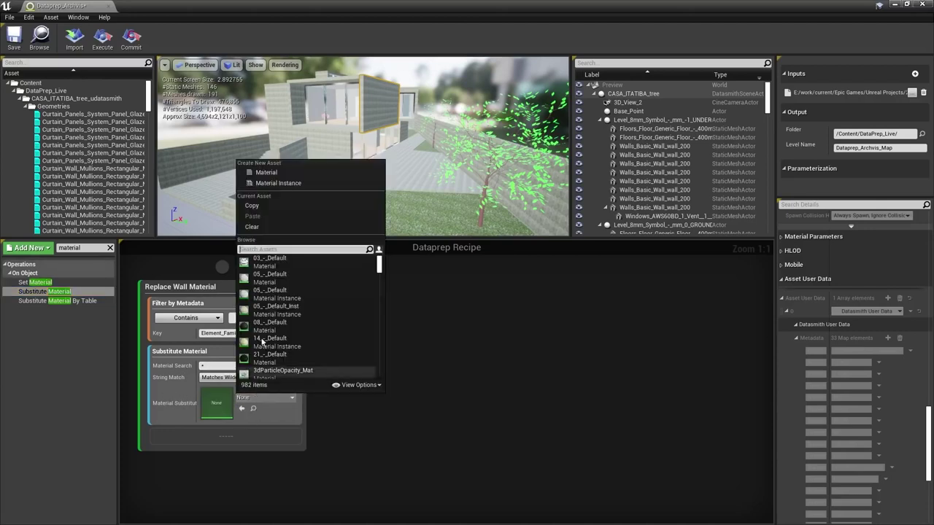
text(concrete)
click(274, 262)
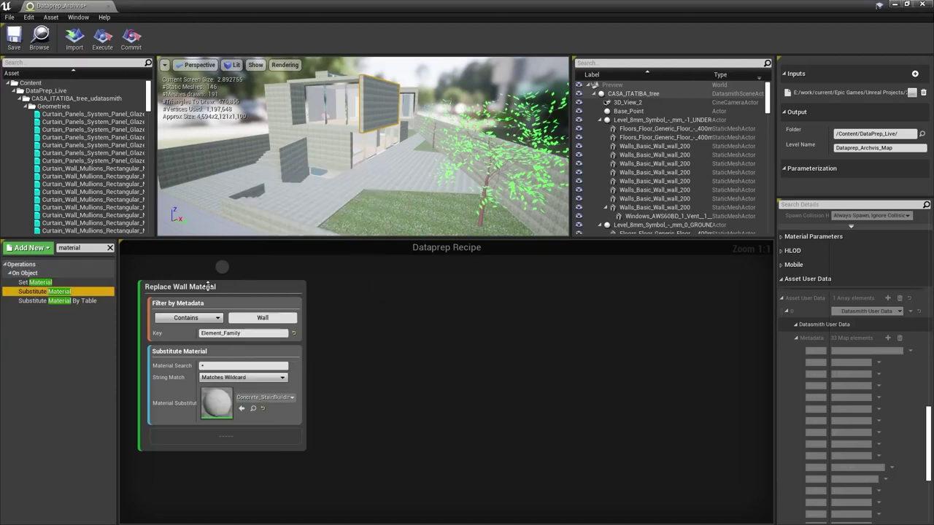
click(212, 367)
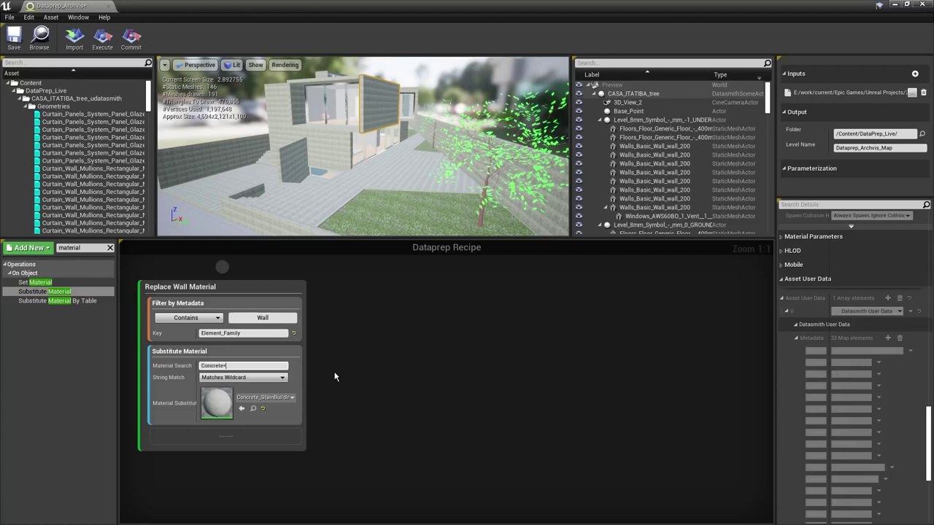
text(Concrete*)
key(Return)
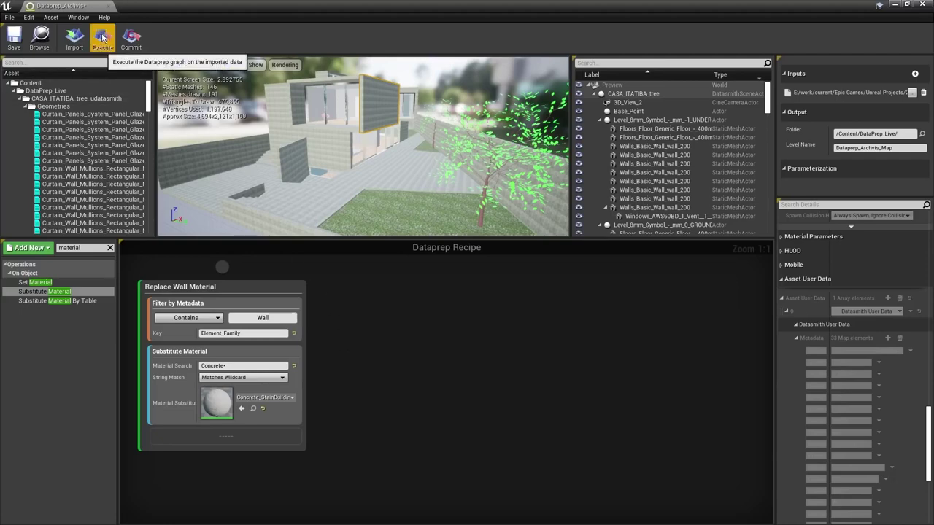
Execute the Dataprep recipe on the imported house and inspect its walls from several angles in the preview
click(102, 36)
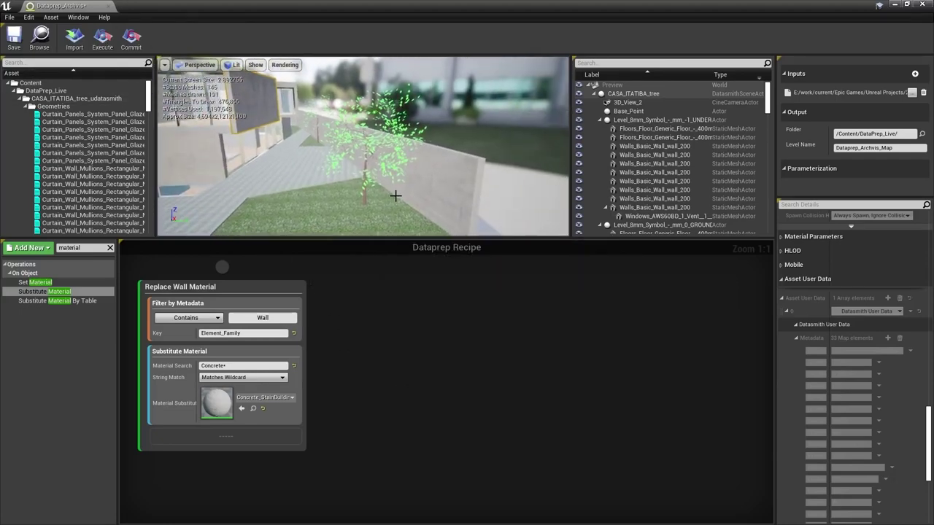
drag(395, 196, 353, 120)
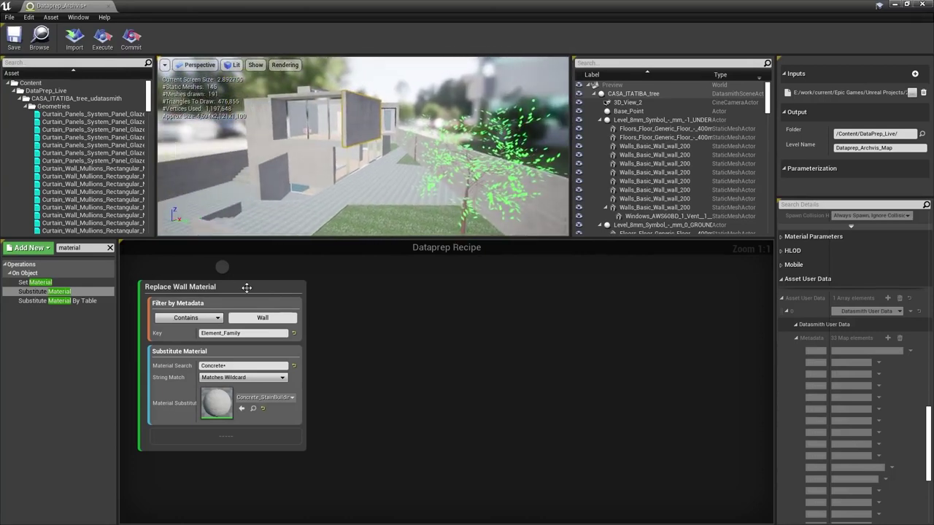
drag(382, 175, 339, 175)
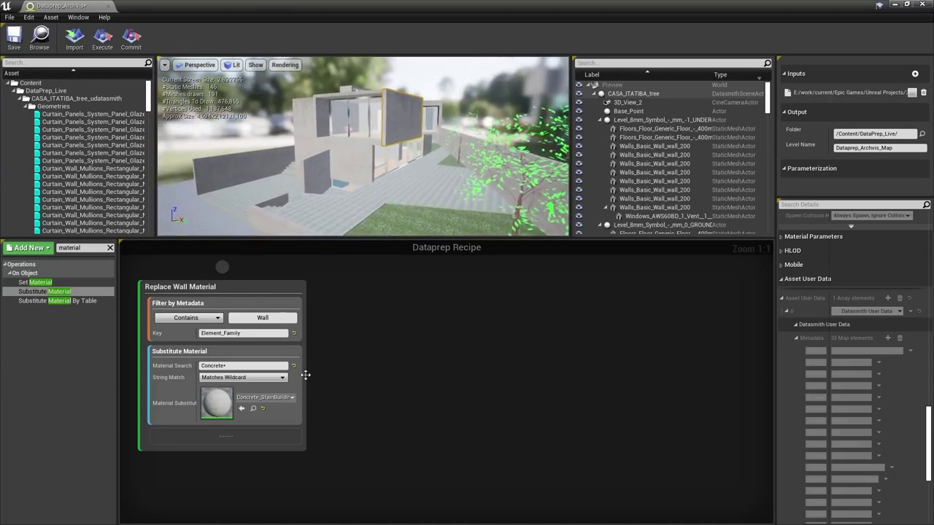
drag(351, 130, 383, 130)
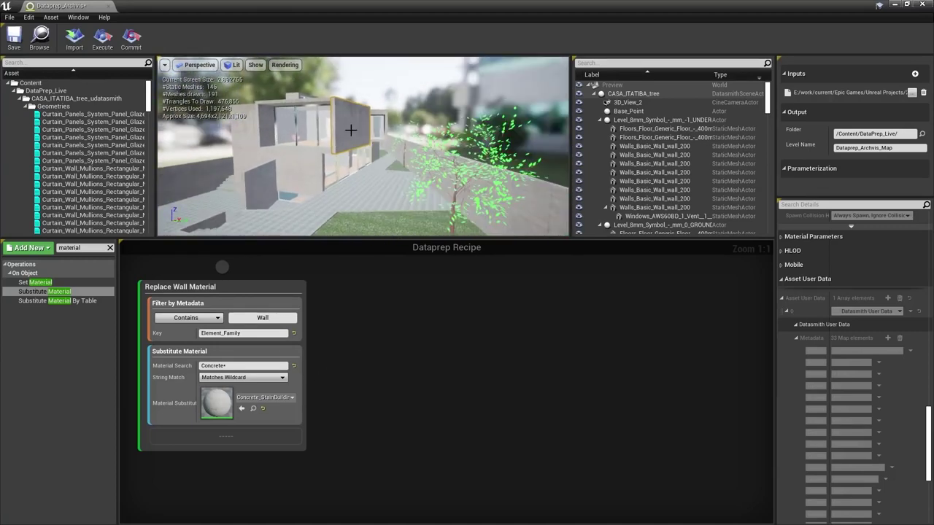
click(351, 129)
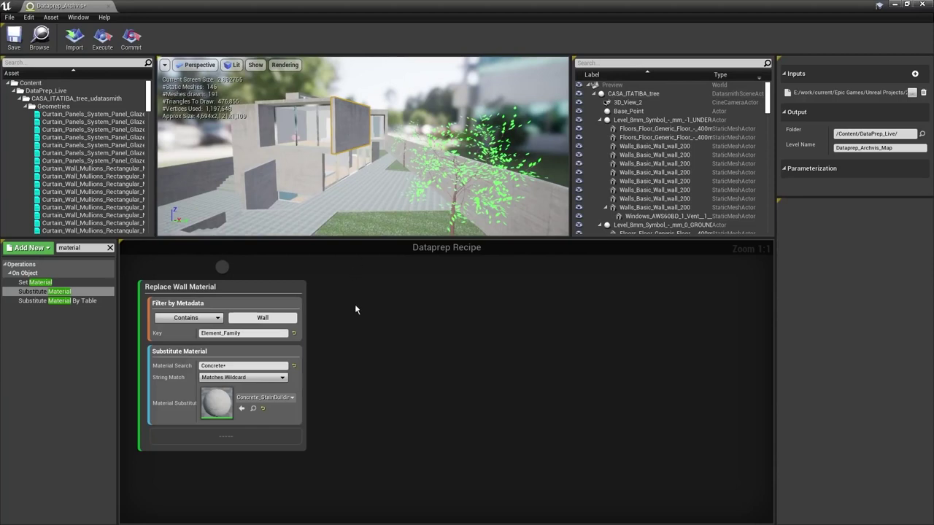
mouse_move(334, 184)
mouse_down()
mouse_move(321, 184)
mouse_move(337, 184)
mouse_up()
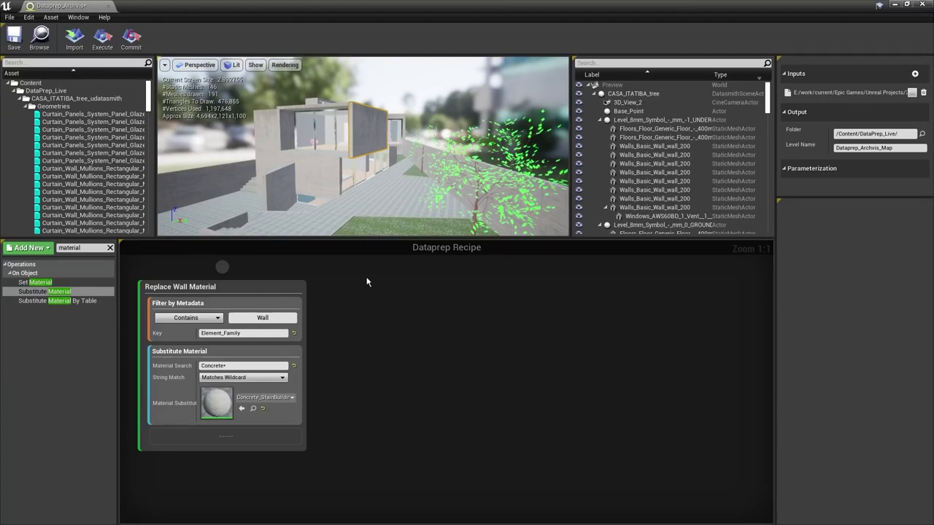
Add a Set Simple Collision operation with the Box shape type to the Replace Wall Material action
click(111, 249)
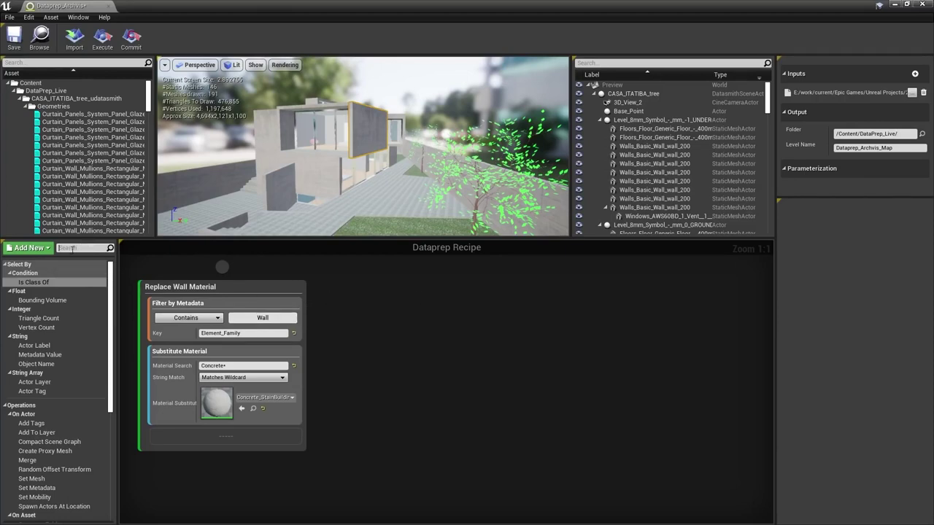
click(80, 250)
text(coll)
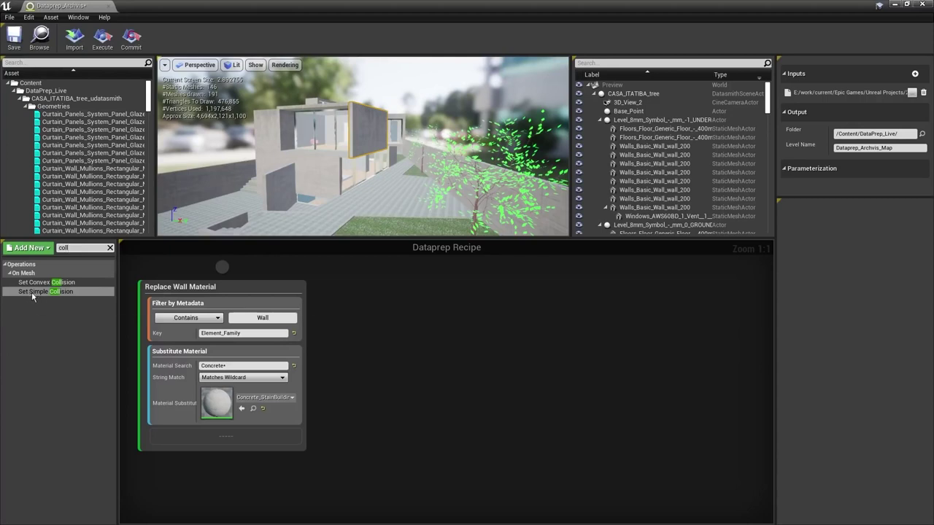
drag(33, 296, 210, 439)
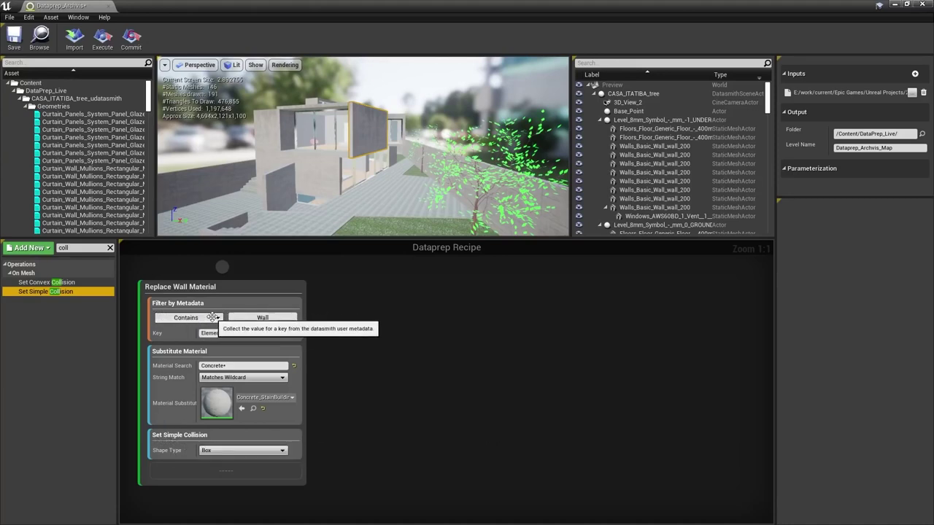
click(110, 248)
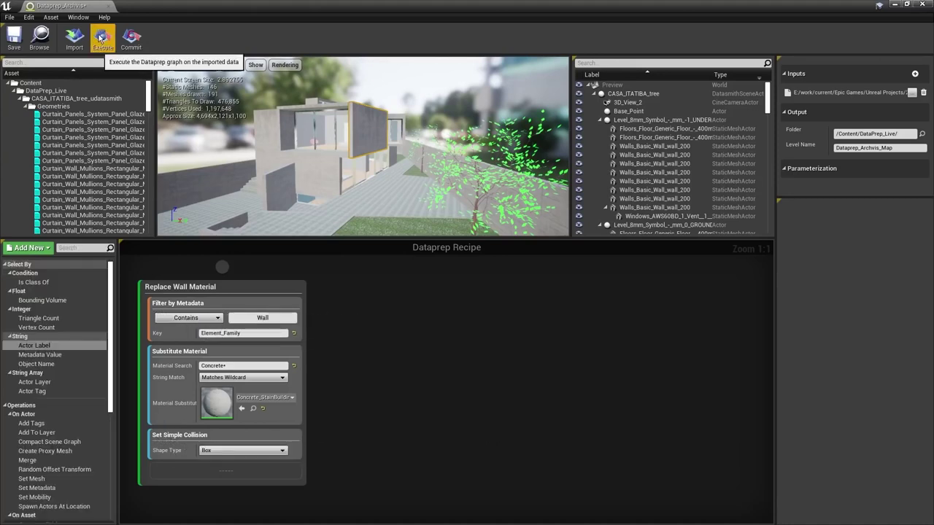
Execute the recipe on the imported house and inspect its collision shapes in the Player Collision view mode
click(101, 38)
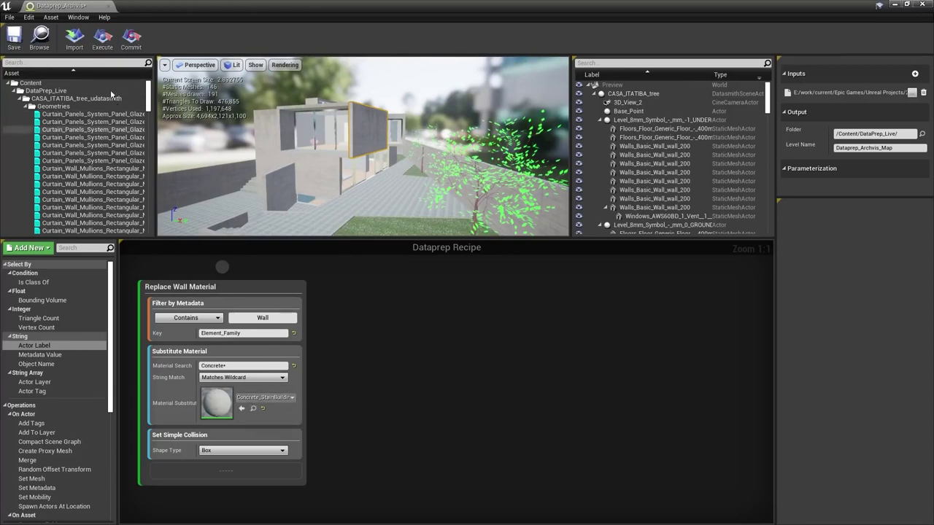
click(102, 38)
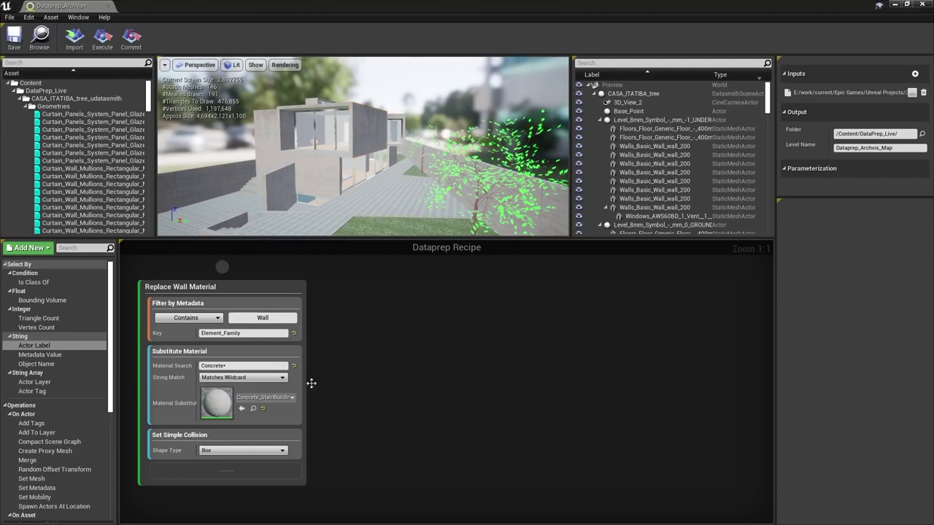
click(235, 65)
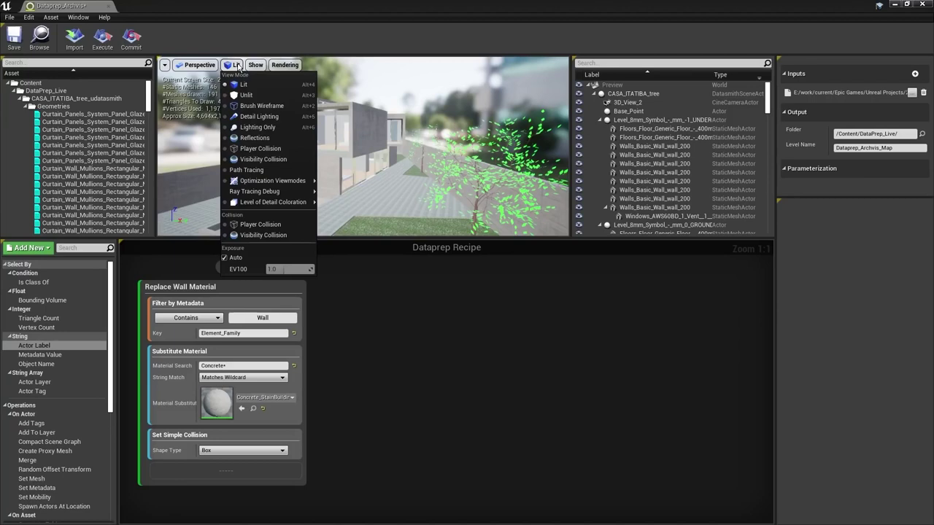
click(248, 149)
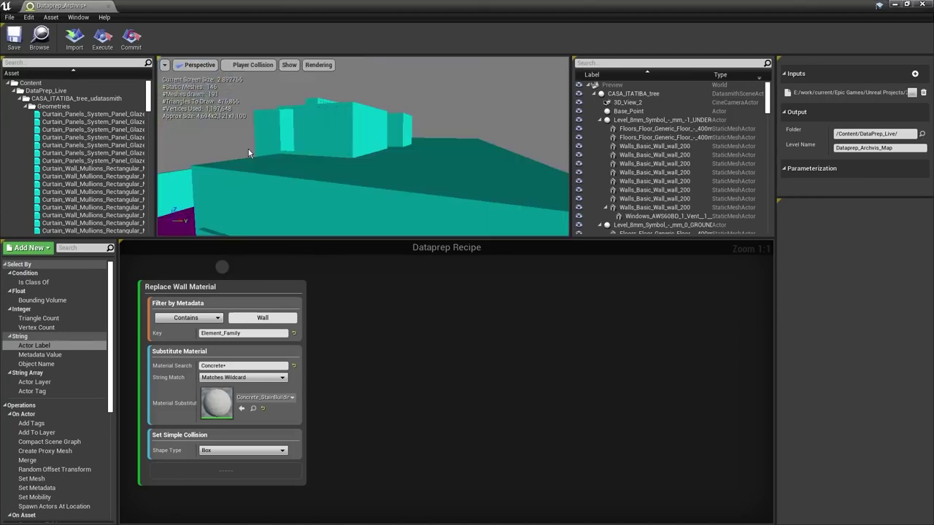
right_drag(248, 149, 264, 161)
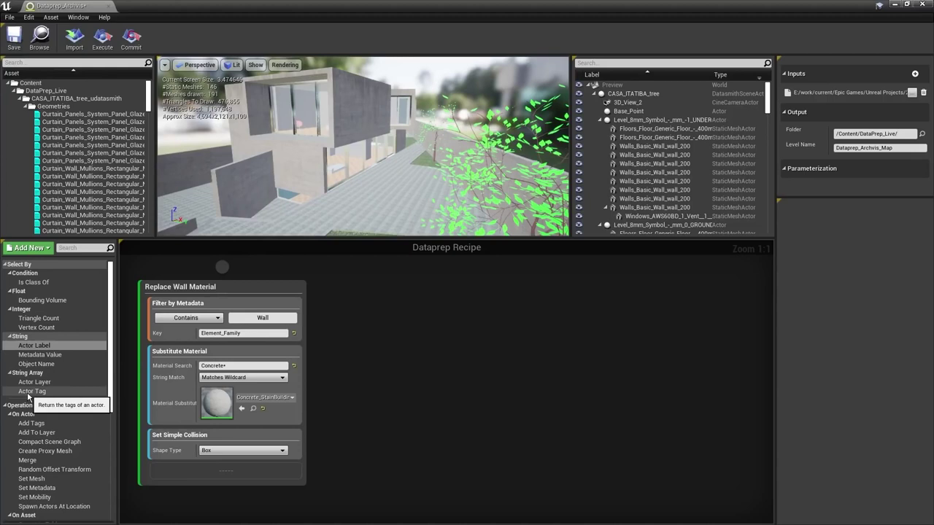
Create a new recipe action from an Actor Tag filter containing Revit.Element.Id.665563, the tag copied from the paved floor
drag(27, 396, 402, 272)
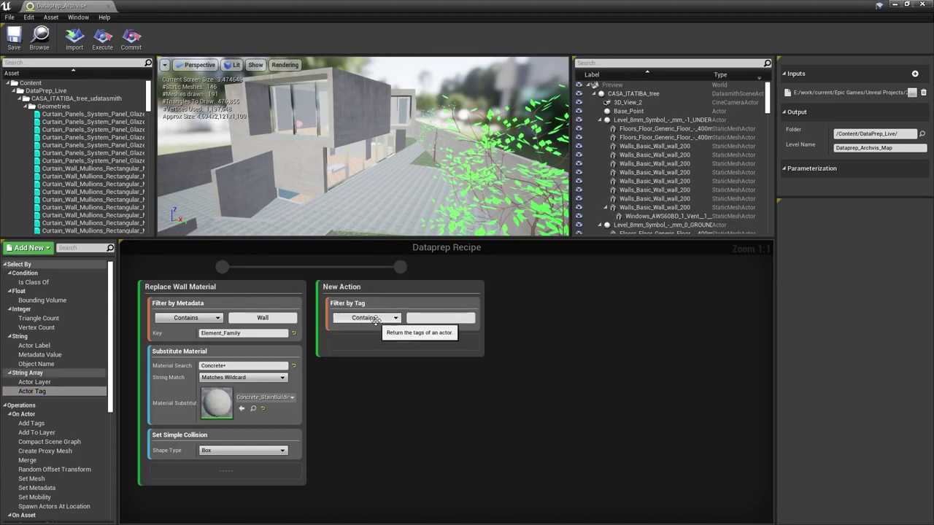
mouse_move(386, 164)
mouse_down()
mouse_move(379, 157)
mouse_move(386, 164)
mouse_up()
click(399, 153)
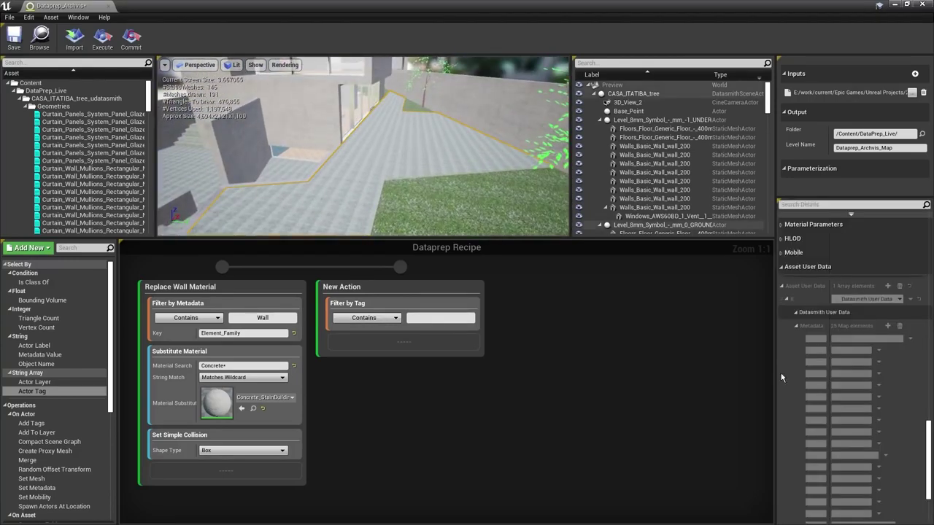
drag(929, 436, 930, 323)
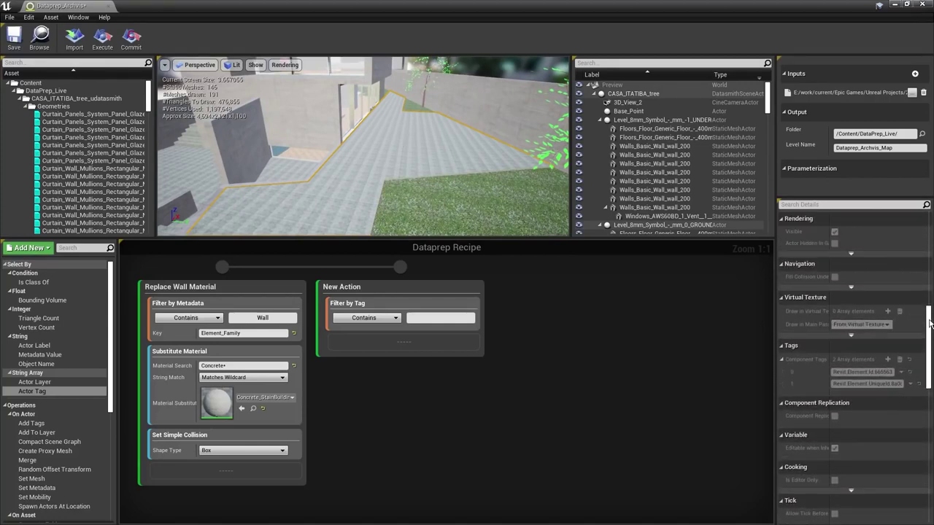
right_click(859, 373)
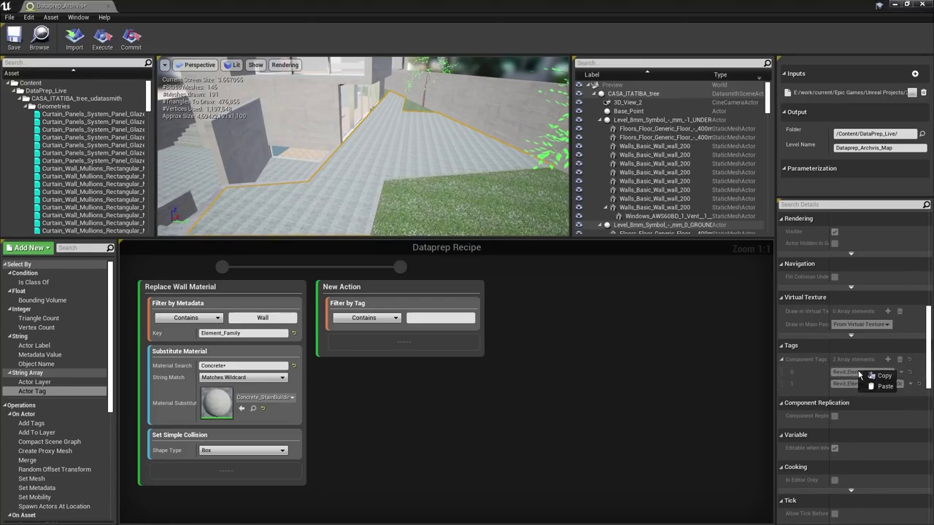
click(881, 375)
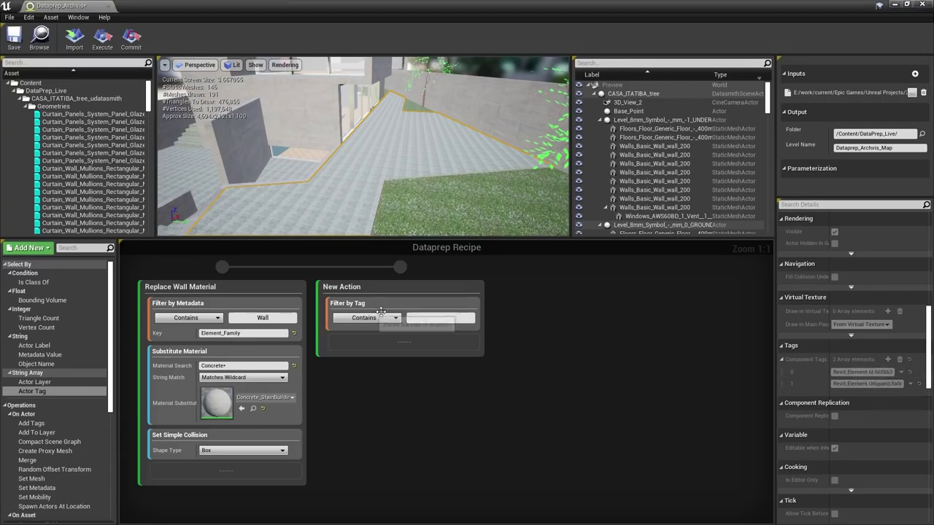
right_click(420, 318)
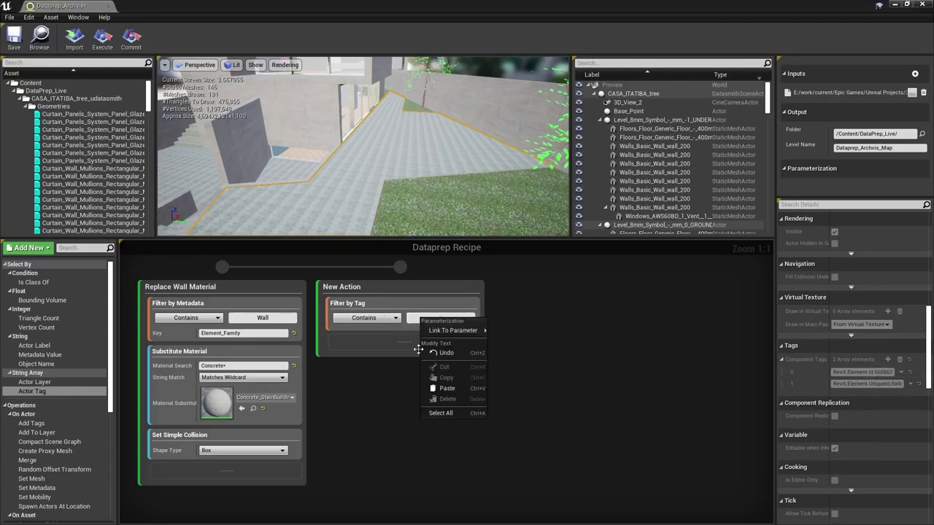
click(442, 388)
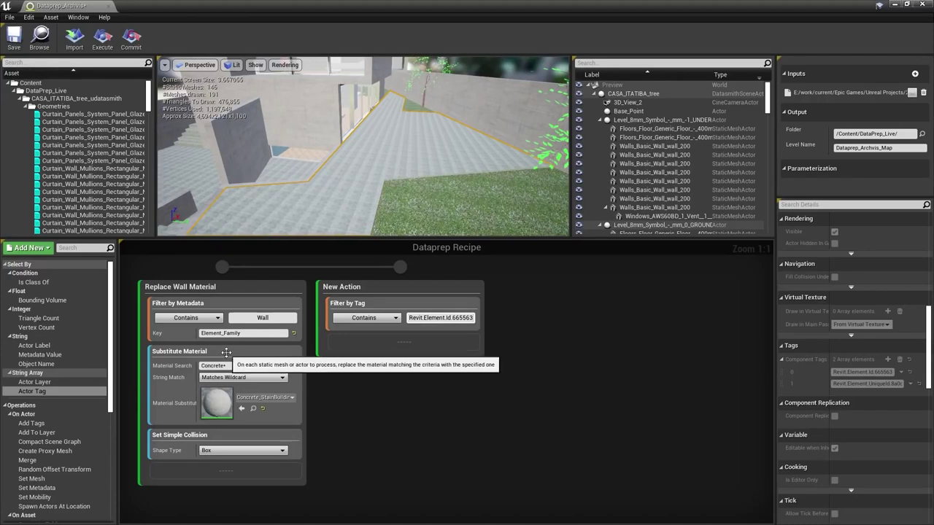
Copy the Substitute Material operation into the new action, set its material search to * and its substitute to MI_Decking
drag(226, 352, 377, 347)
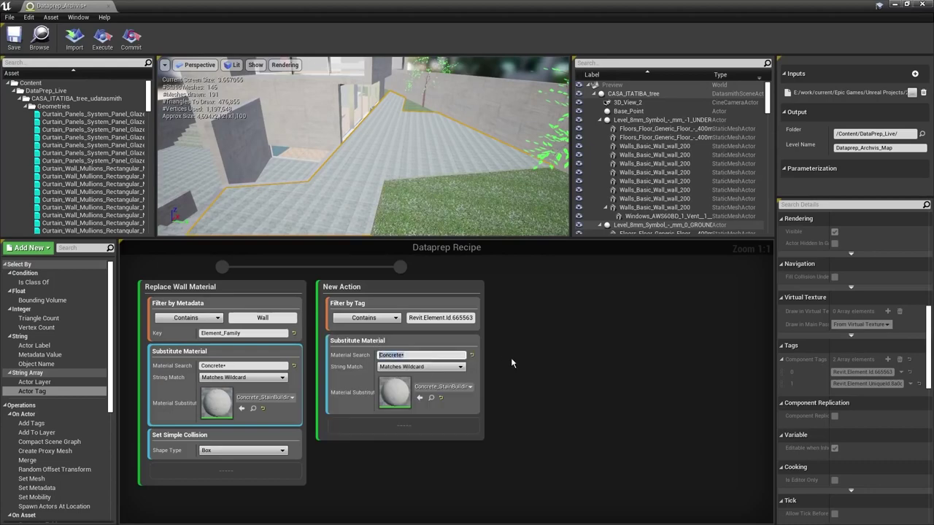
text(*)
click(442, 387)
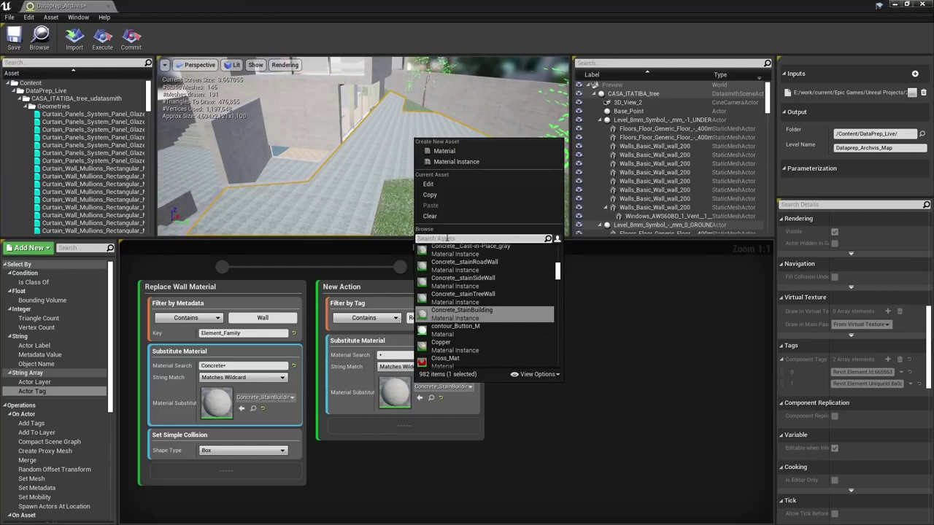
text(Dec)
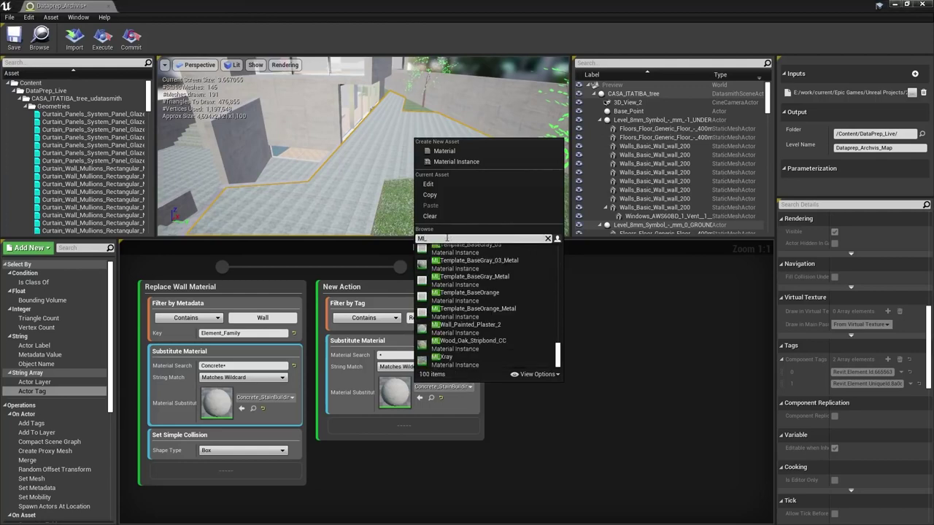
text(king)
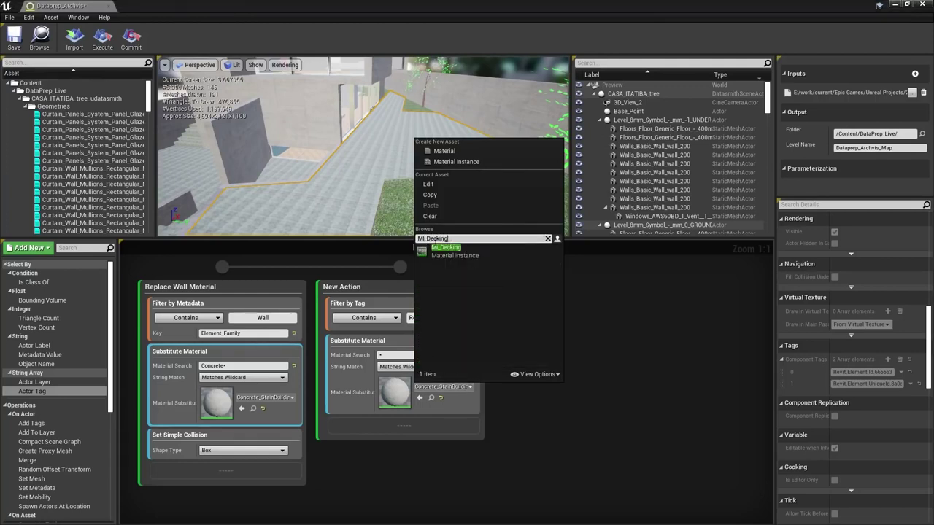
key(Return)
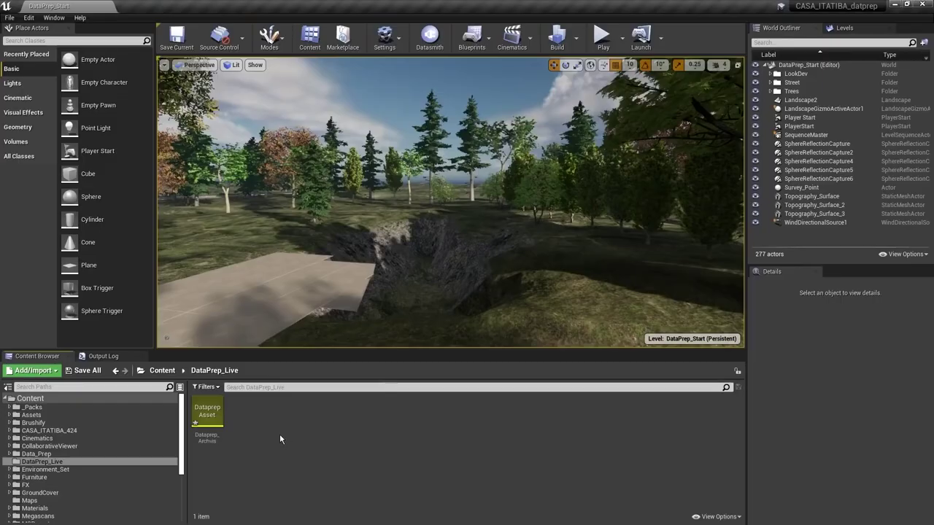
Create a data table in the DataPrep_Live folder with the MaterialSubstitutionDataTable row structure and name it M_LookupTable
right_click(279, 434)
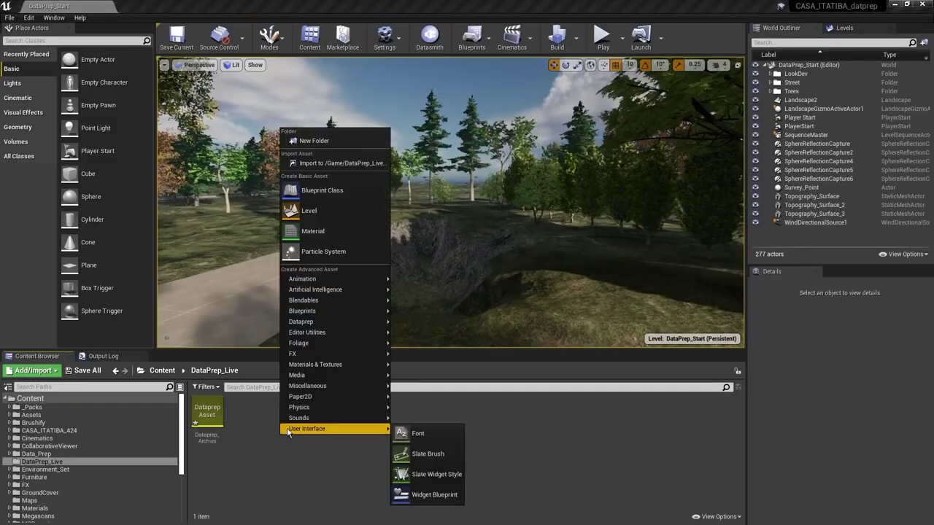
mouse_move(314, 392)
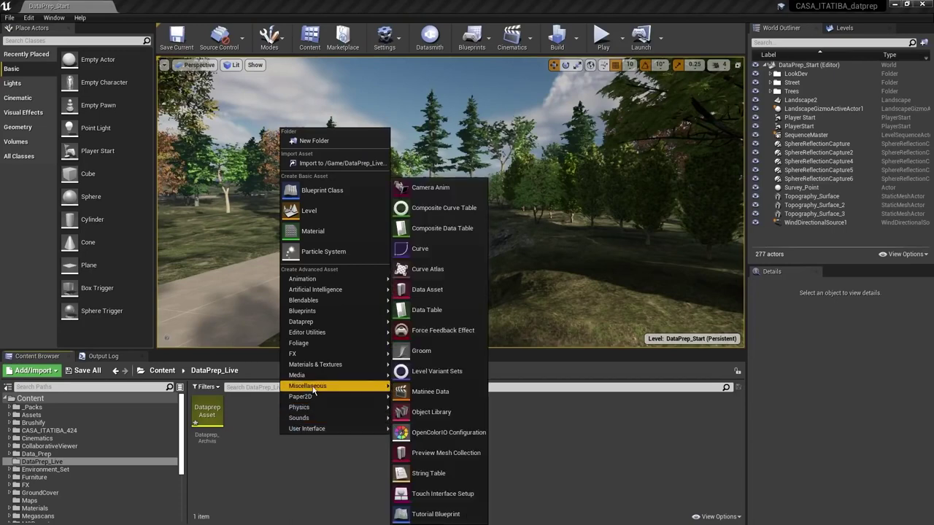
click(427, 309)
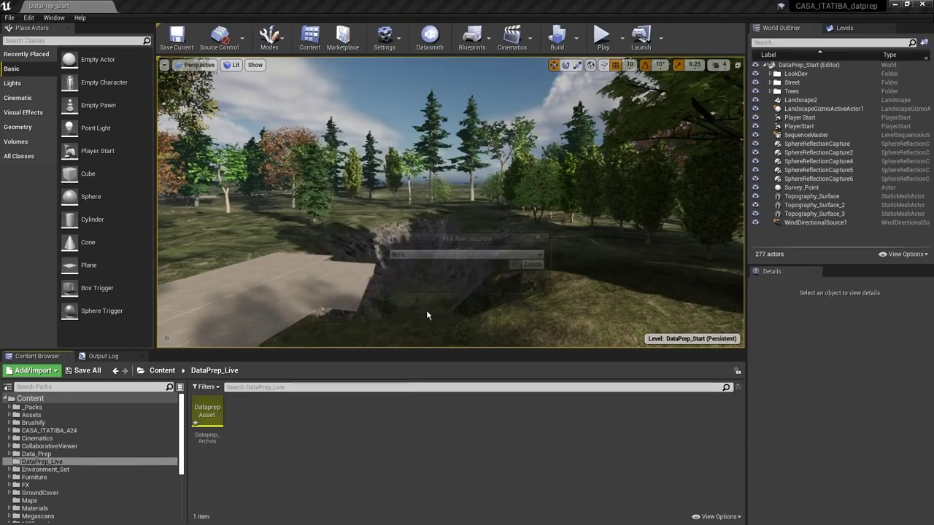
click(462, 254)
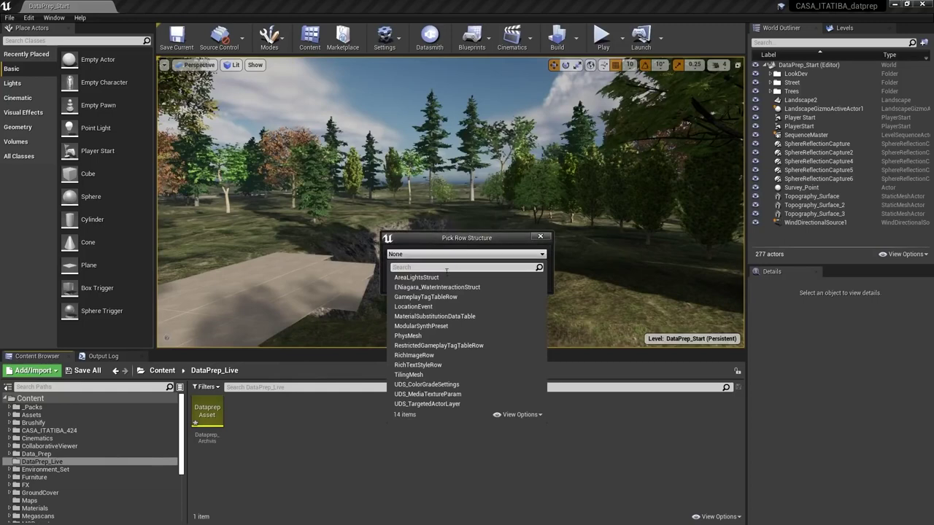
click(421, 317)
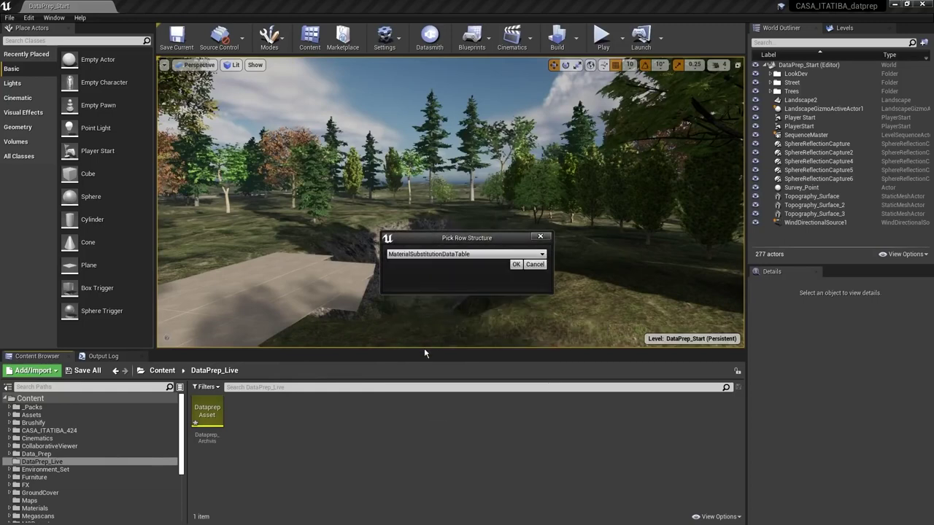
click(516, 264)
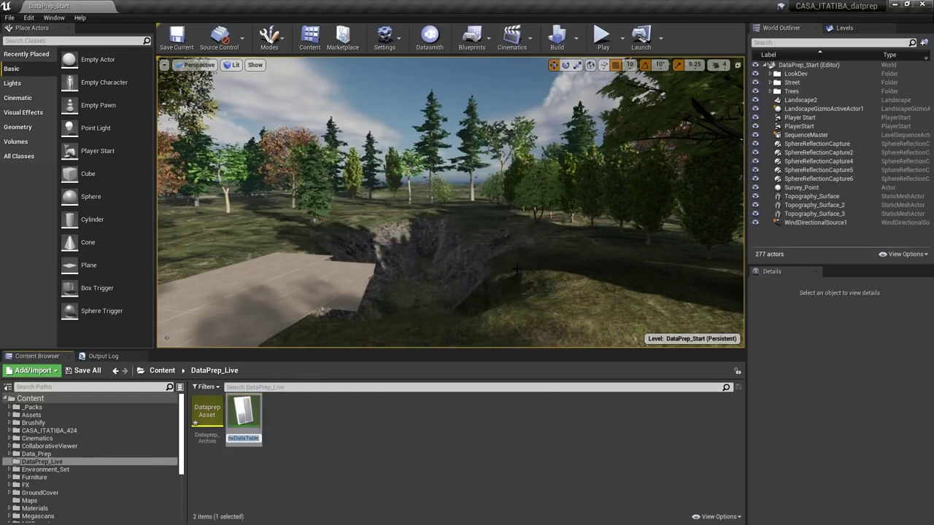
text(M_)
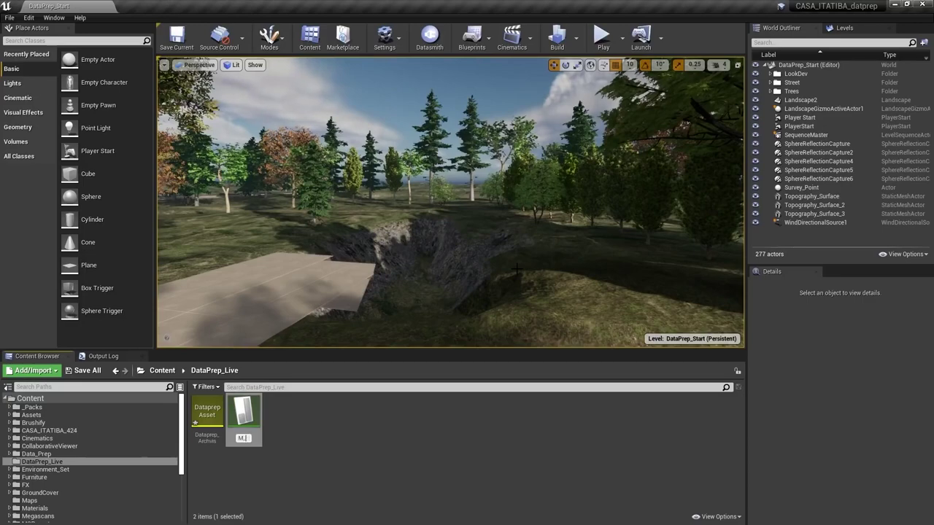
text(LookupTable)
key(Return)
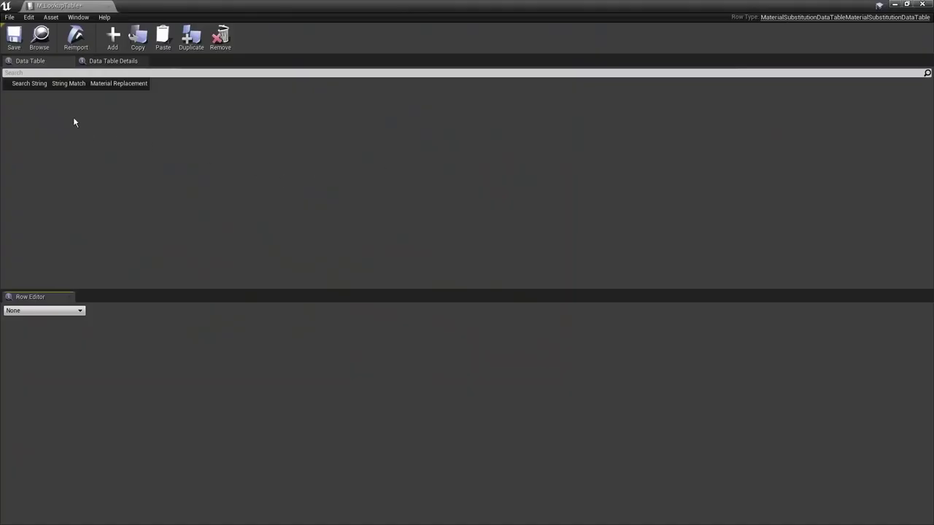
Add three new rows to the M_LookupTable data table
click(113, 40)
click(113, 41)
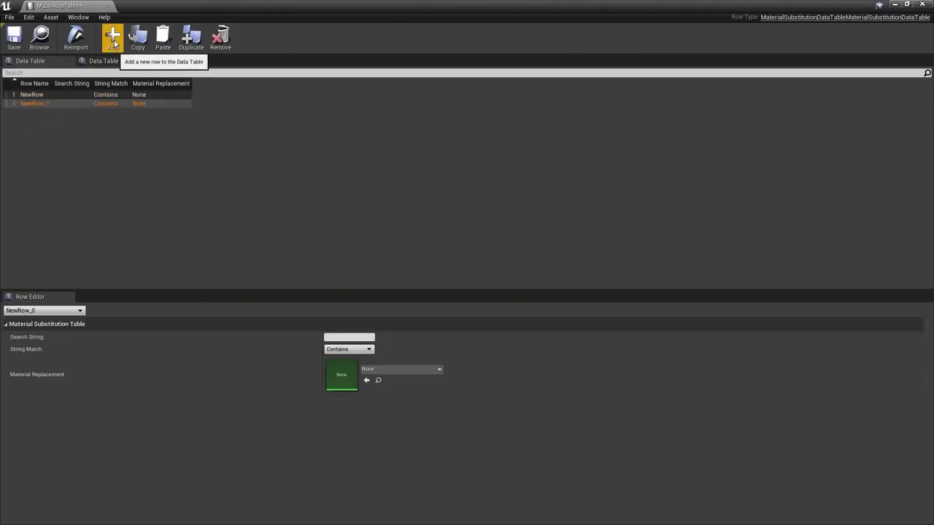
click(114, 42)
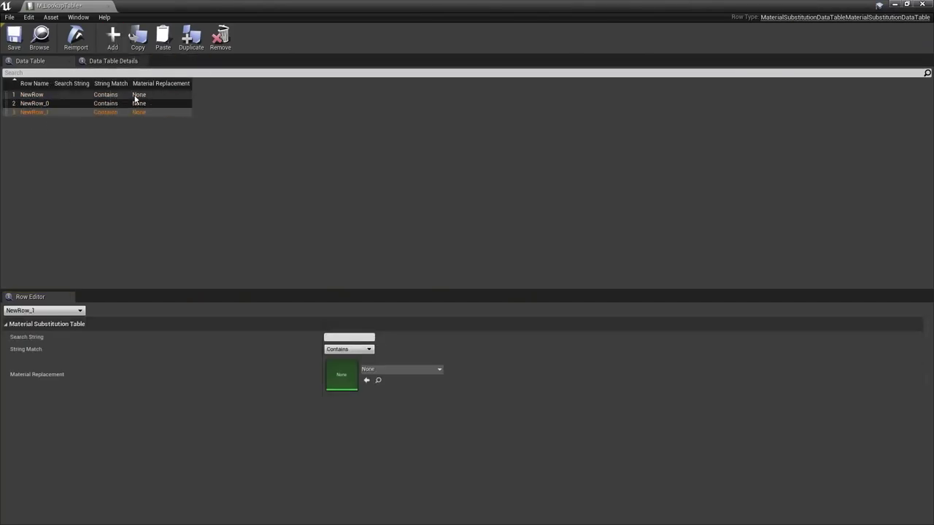
Set the first row's search string to Metal, matched by Contains, and its material replacement to Metal_-_Nanawall_-_Clear__anodized_1
click(101, 96)
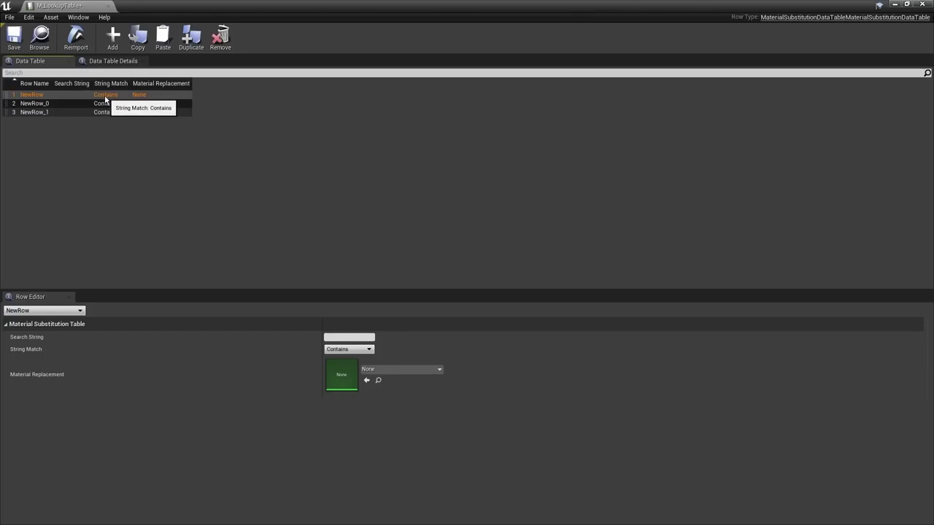
click(336, 337)
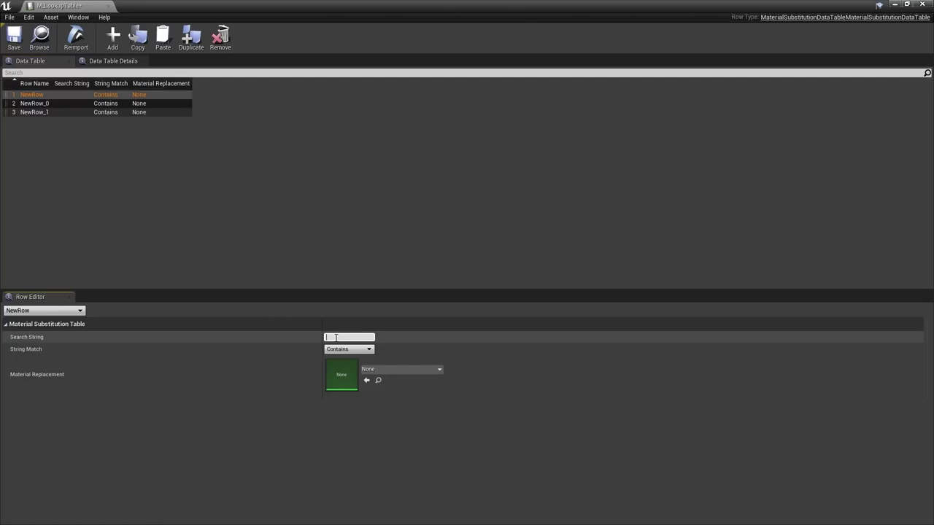
text(Metal)
key(Return)
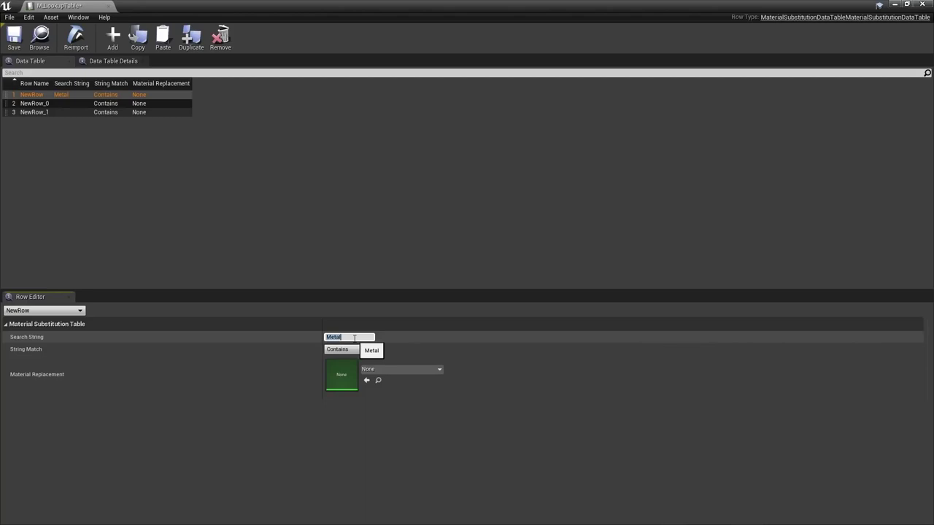
click(367, 350)
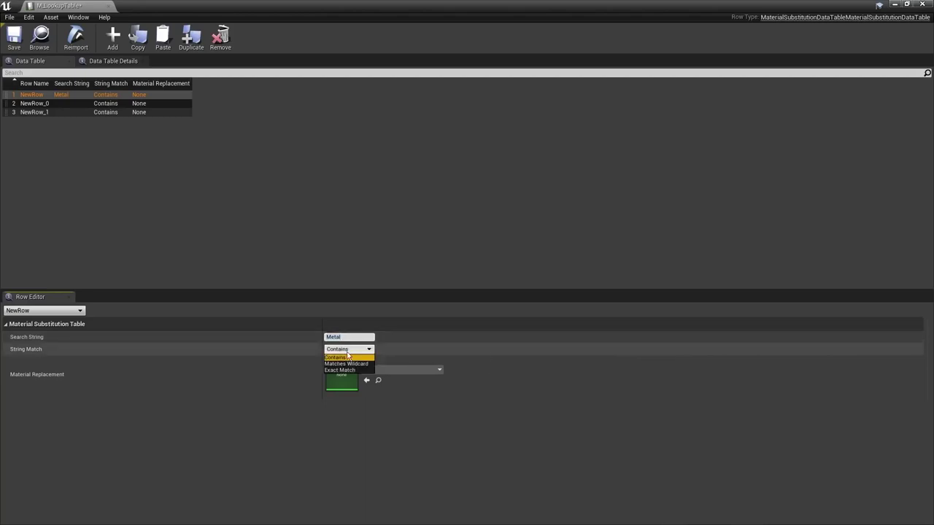
click(387, 380)
click(378, 370)
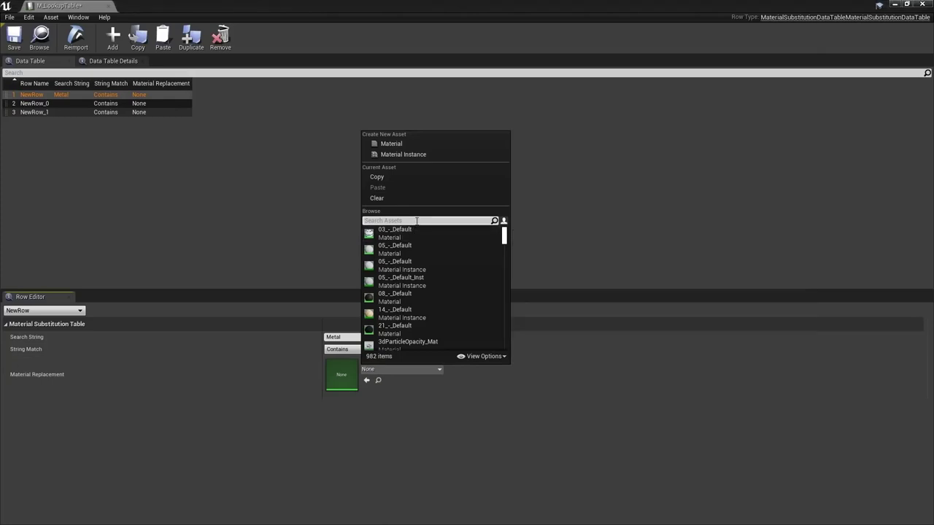
text(Metal_-_Nana)
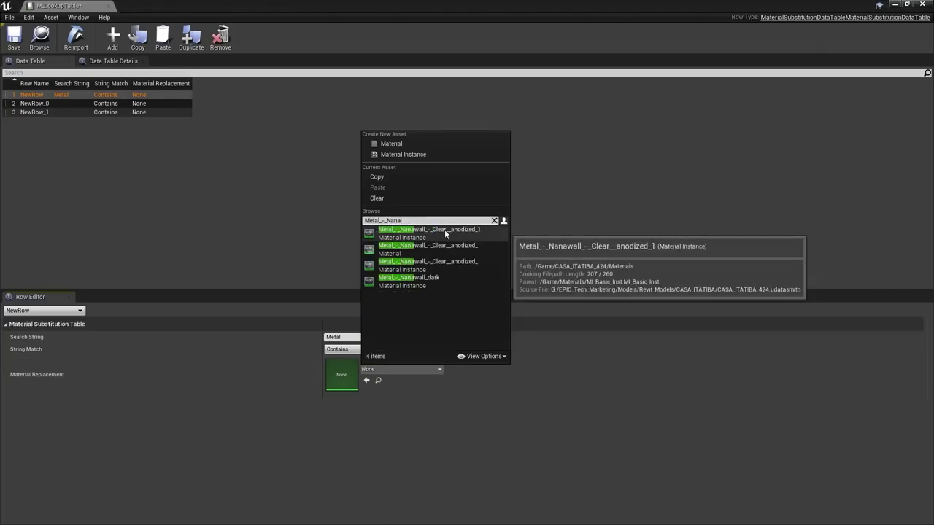
click(452, 237)
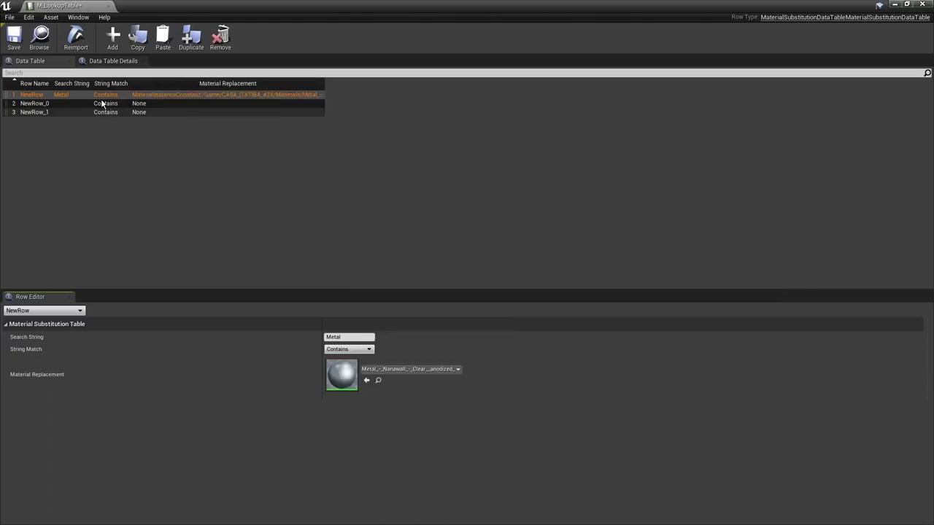
Set the second row's search string to Glass and its material replacement to Glass_-_NanaWall_-_Generic
click(106, 103)
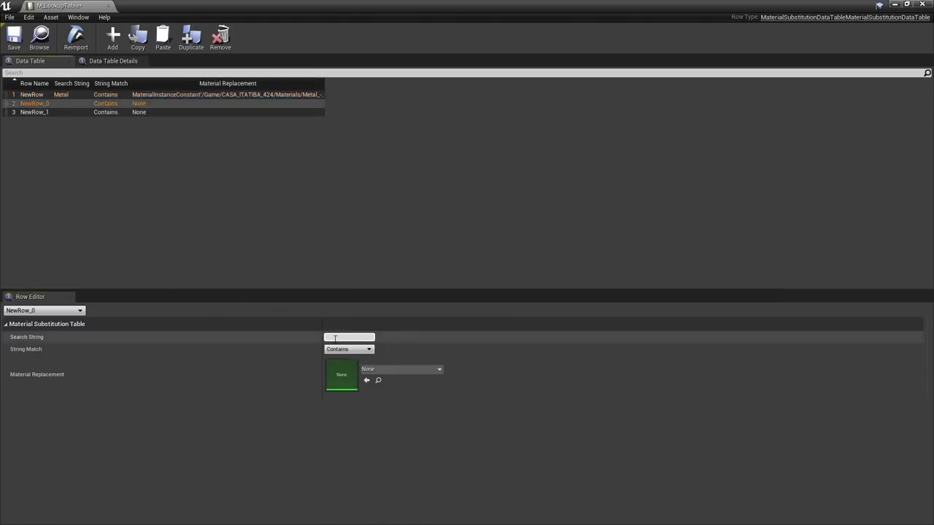
text(Glass)
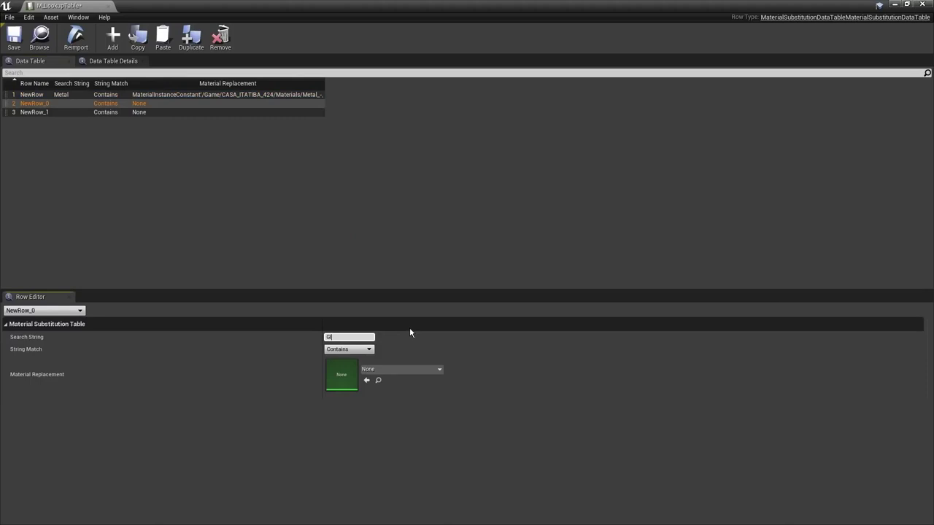
click(383, 370)
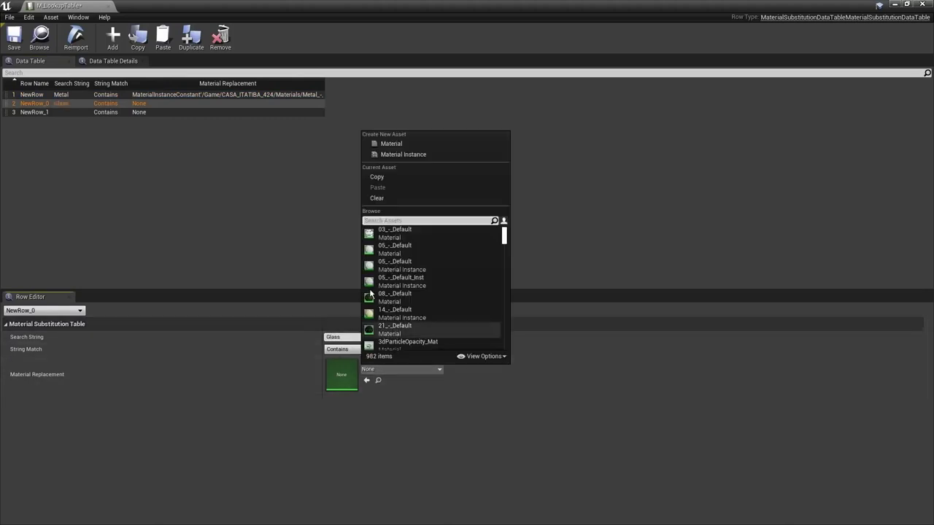
text(Glass)
click(423, 241)
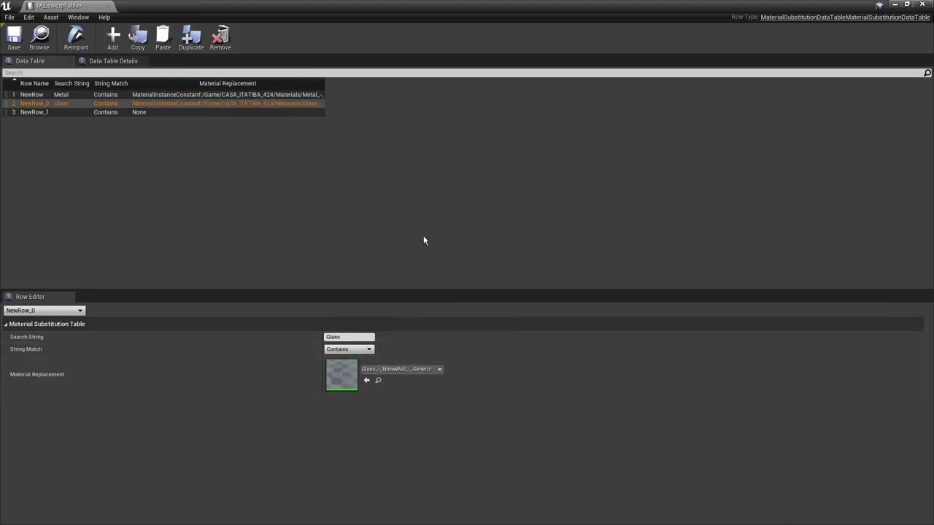
Set the third row's search string to Wood_Floor and its material replacement to M_Moondance_Horizontal_704, then save and close the data table
click(124, 113)
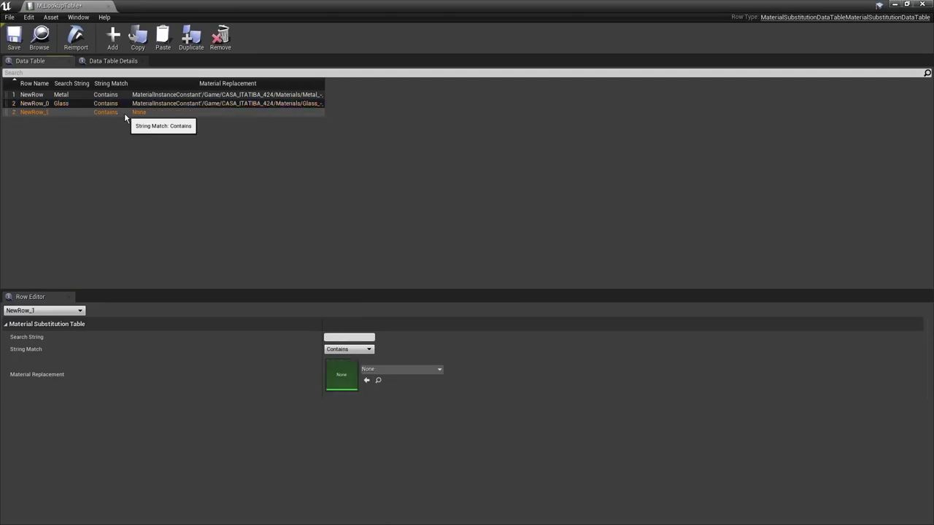
click(343, 337)
text(Wood_)
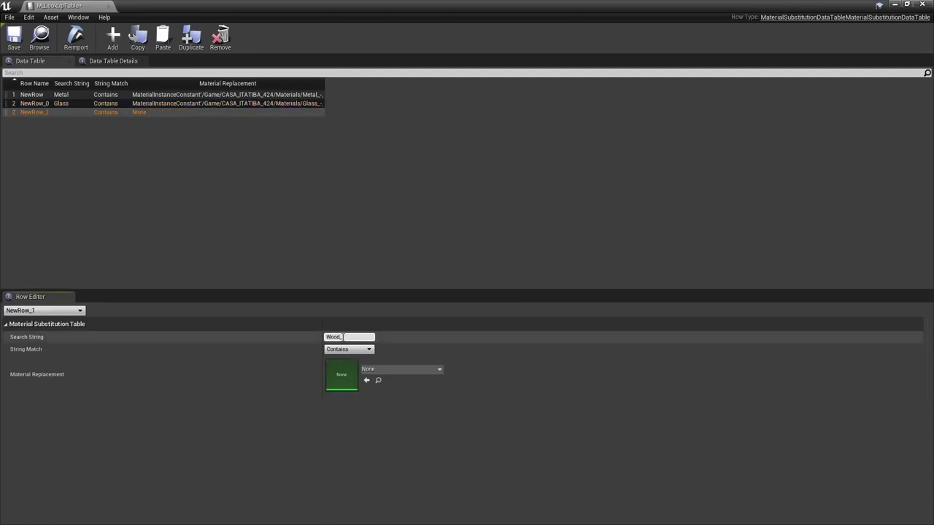
text(Floor)
click(392, 370)
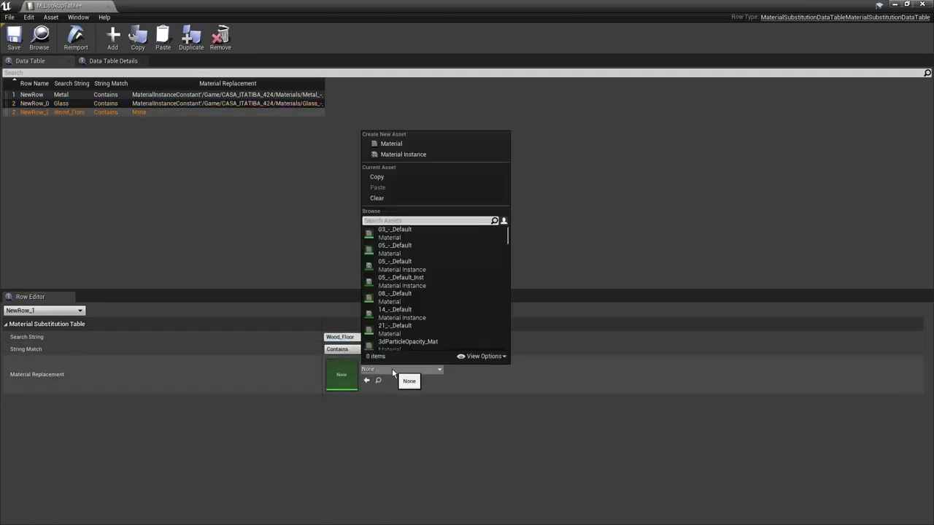
text(M_Moondance)
click(419, 238)
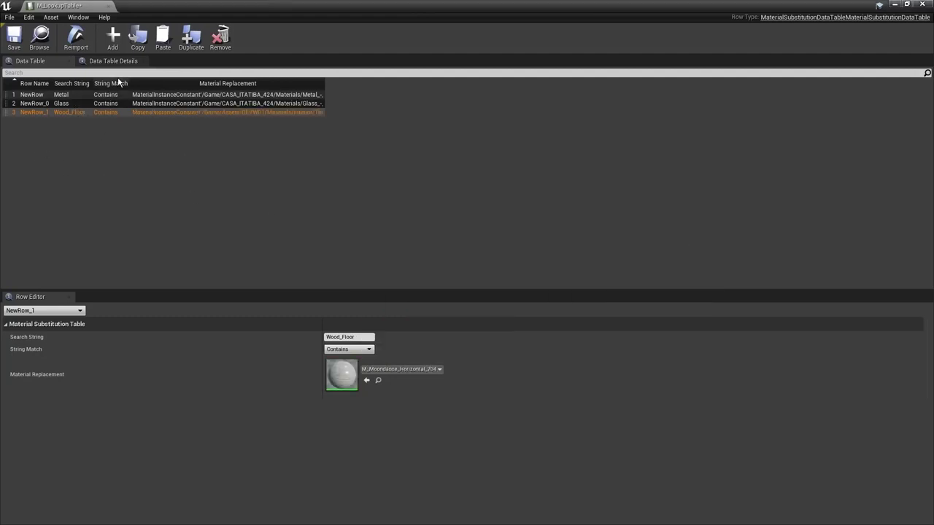
click(14, 37)
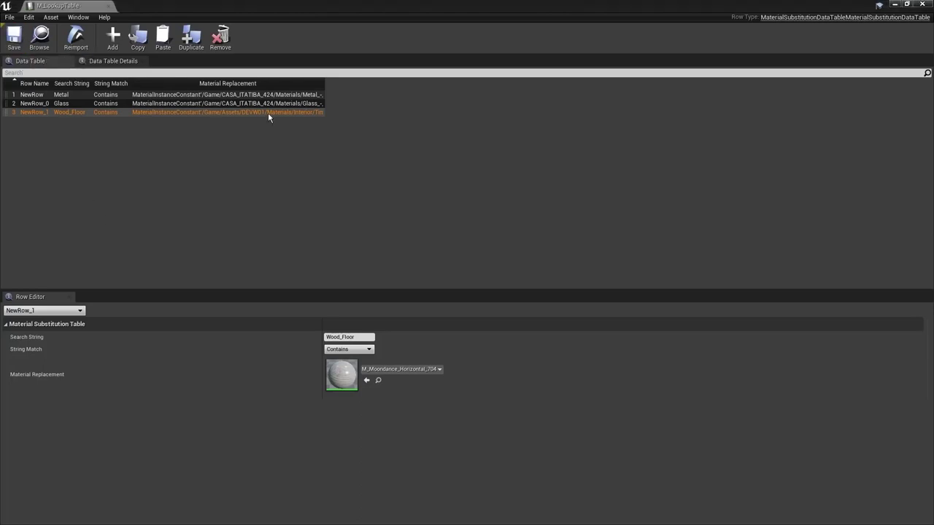
click(928, 5)
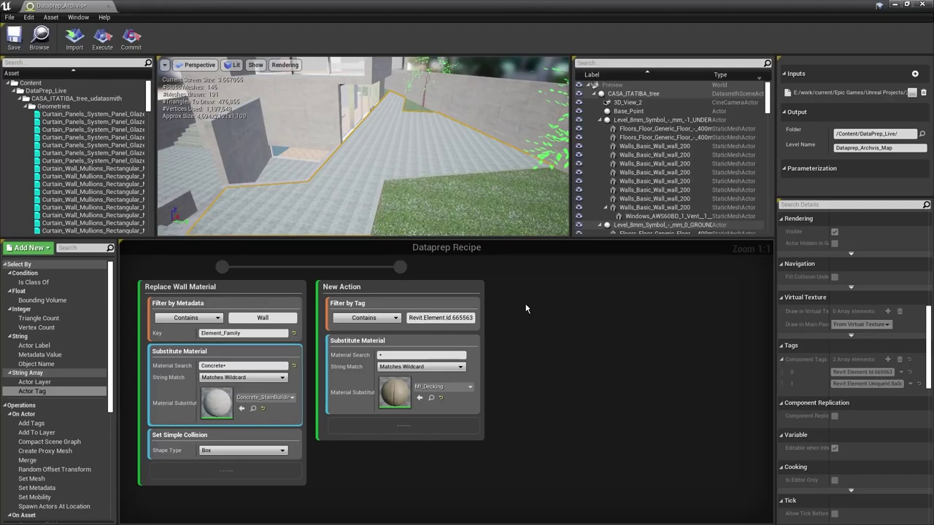
Create a new recipe action from the Substitute Material By Table operation and assign M_LookupTable as its material data table
click(98, 248)
text(material)
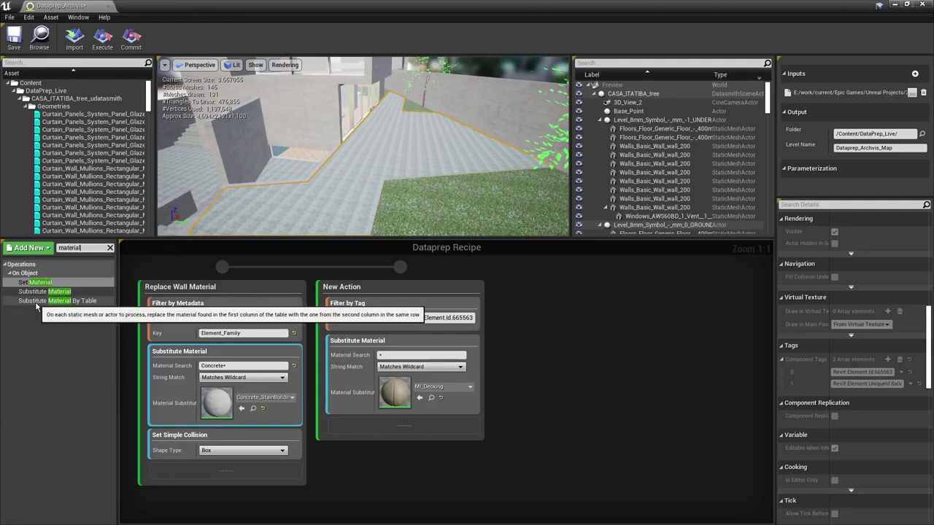
mouse_move(59, 301)
mouse_down()
mouse_move(83, 309)
mouse_move(510, 305)
mouse_up()
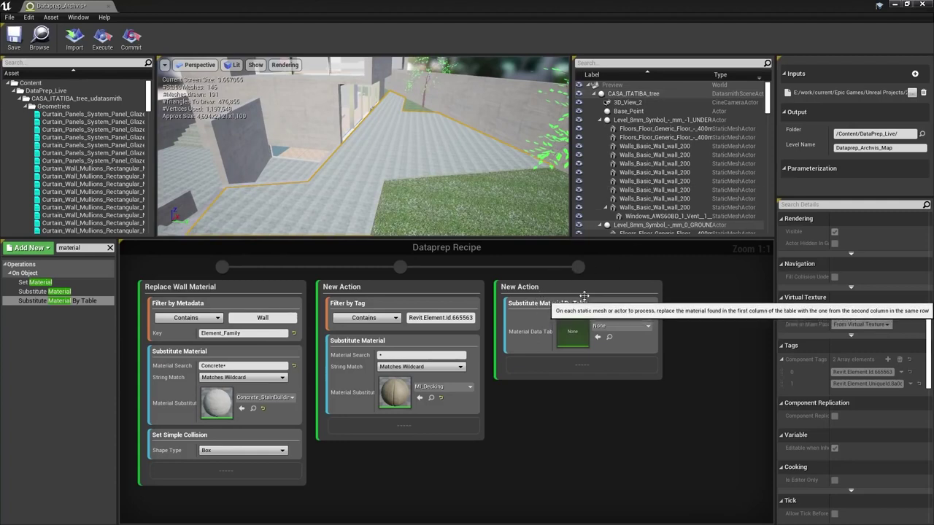
click(637, 327)
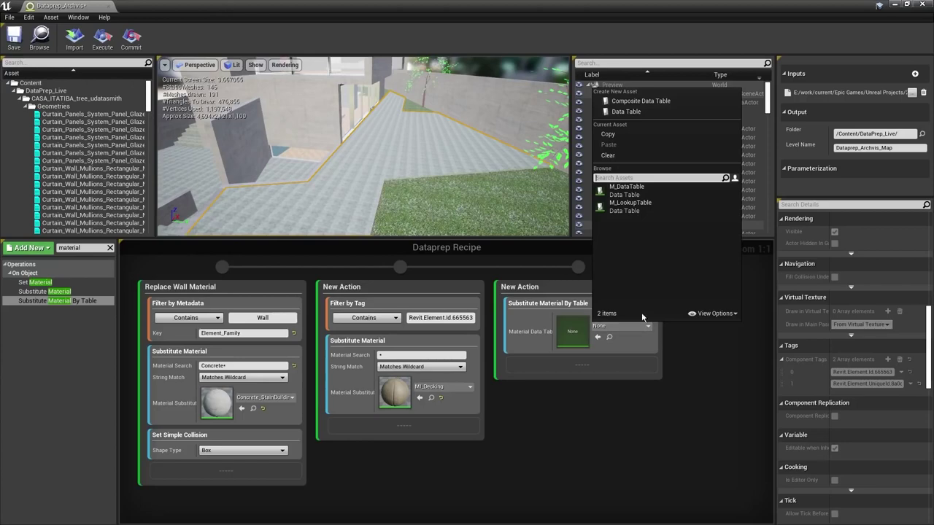
click(629, 204)
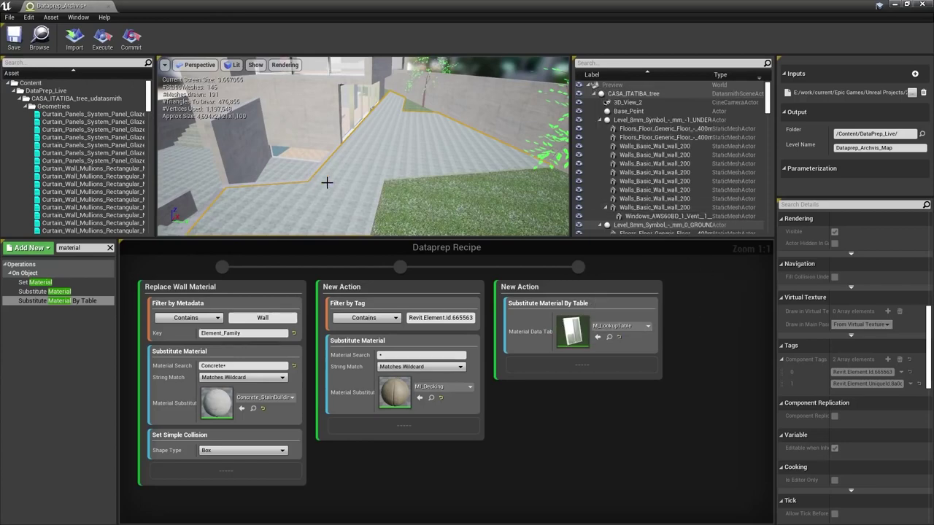
Execute the Dataprep recipe and inspect the replaced materials on the house and its outdoor areas in the preview
right_drag(328, 177, 314, 178)
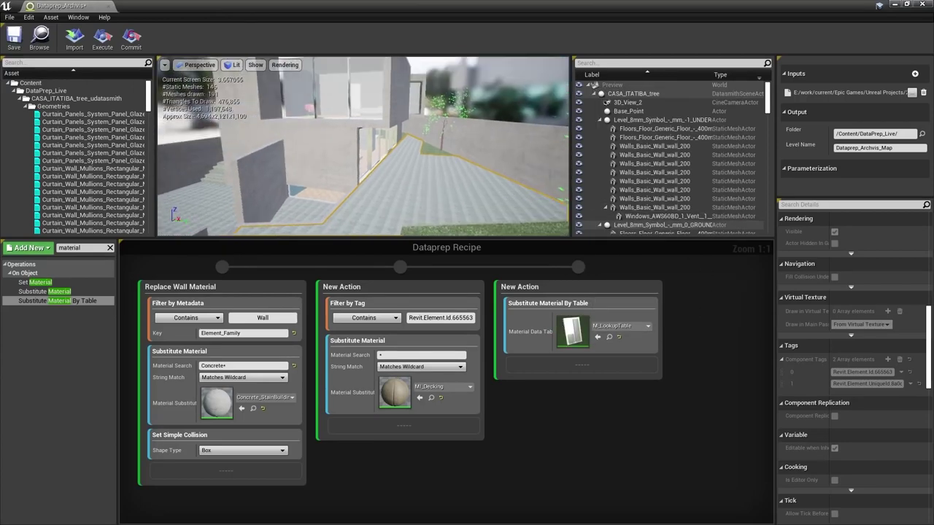
click(103, 38)
right_drag(524, 197, 422, 109)
right_drag(379, 171, 416, 173)
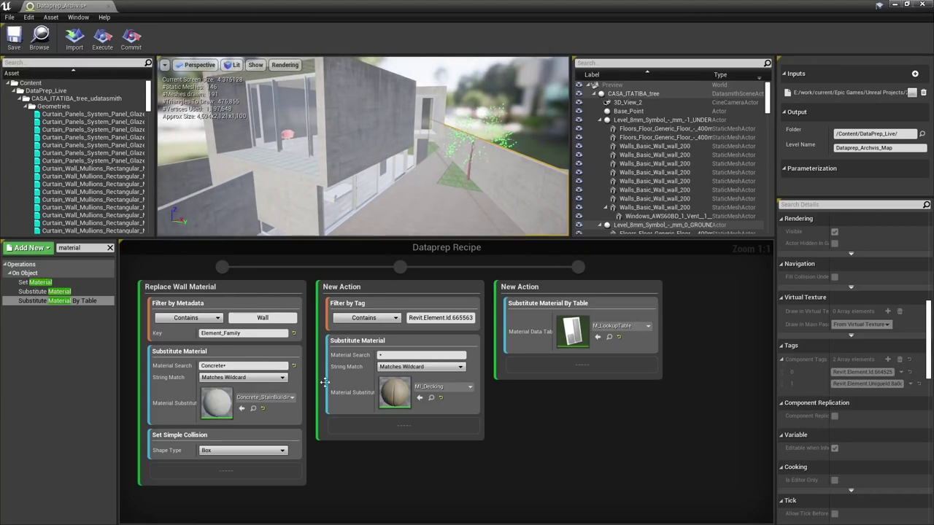
right_drag(356, 102, 356, 102)
right_drag(387, 158, 385, 152)
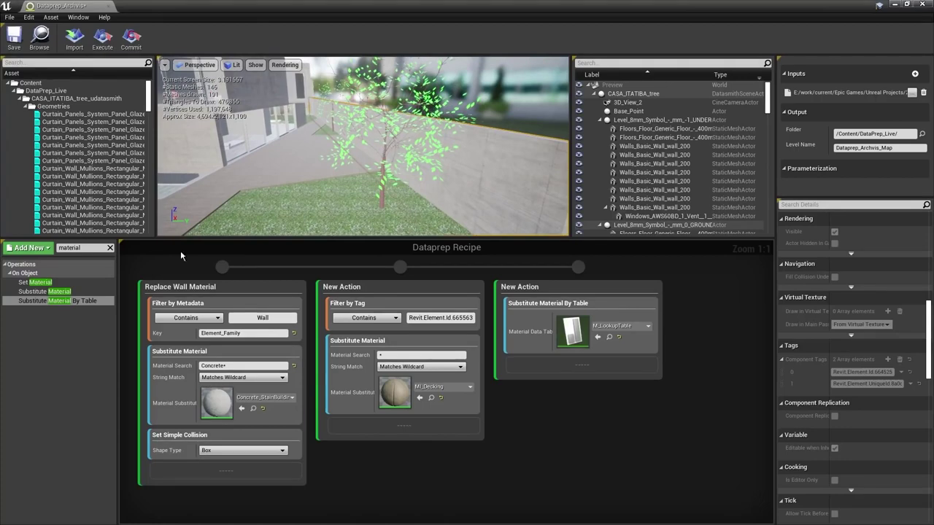
Create a new recipe action from an Object Name filter containing Plant, and check the tree's object name in the scene list
click(111, 249)
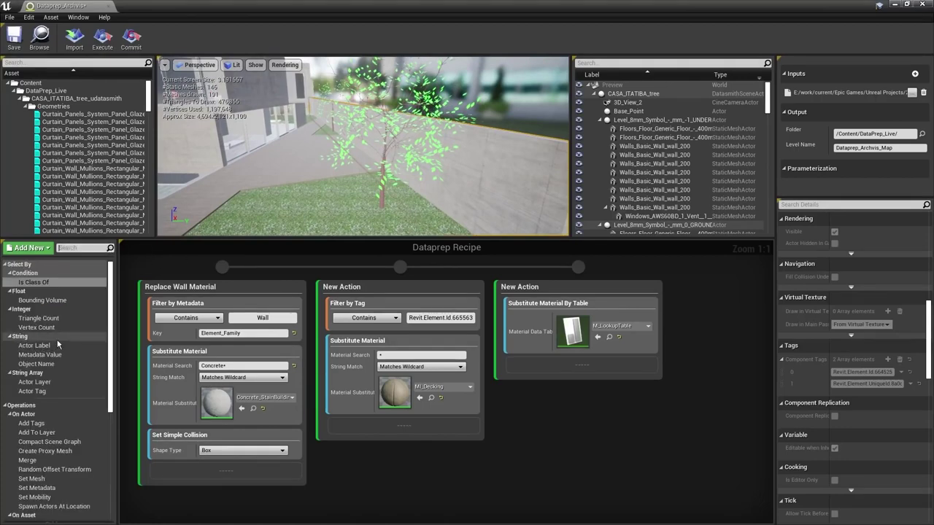
drag(33, 362, 705, 304)
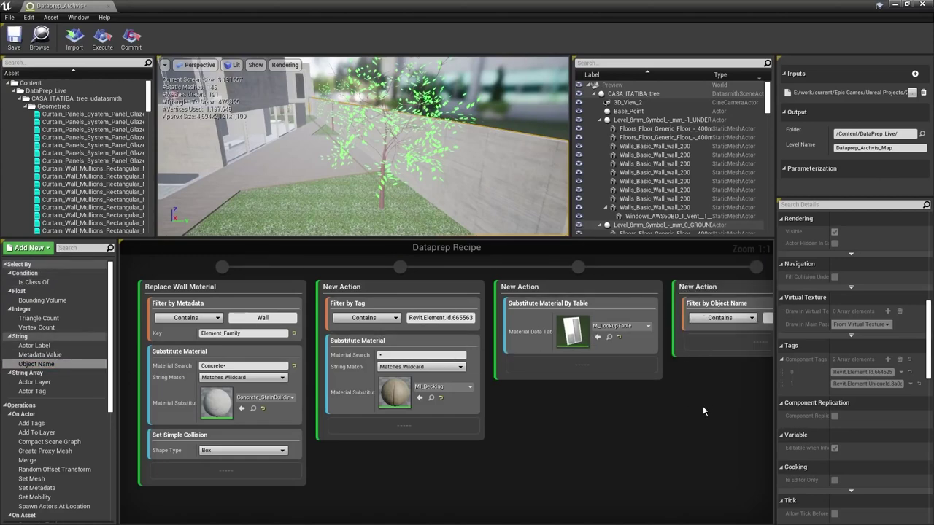
right_drag(703, 406, 492, 403)
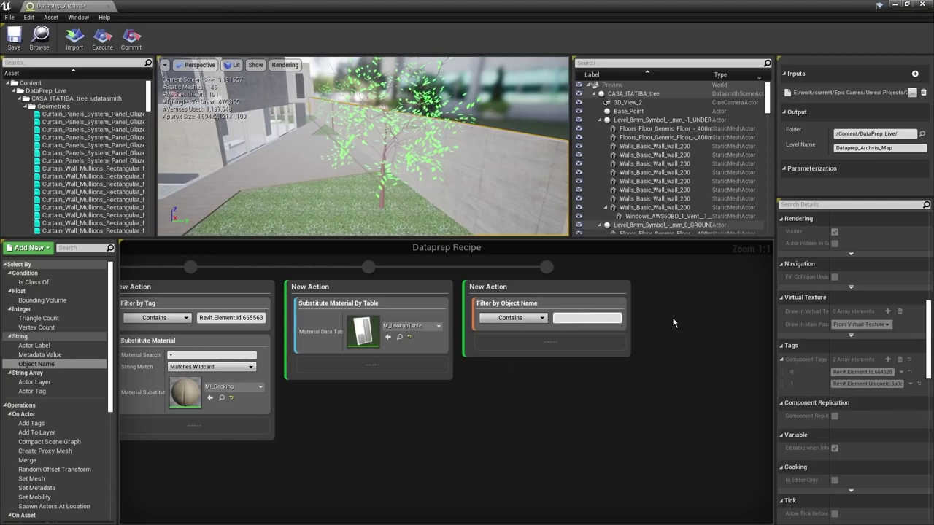
text(Plant)
key(Return)
click(382, 148)
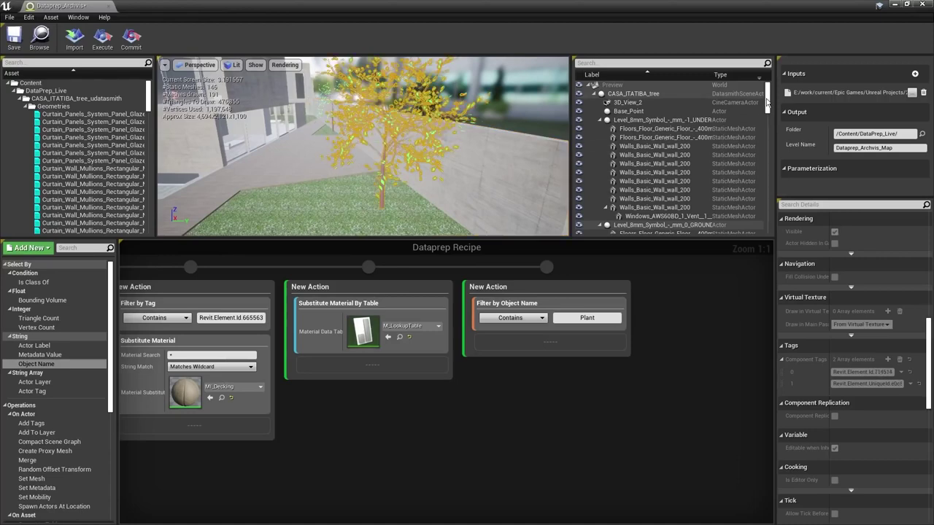
scroll(768, 121, down, 3)
scroll(768, 120, down, 4)
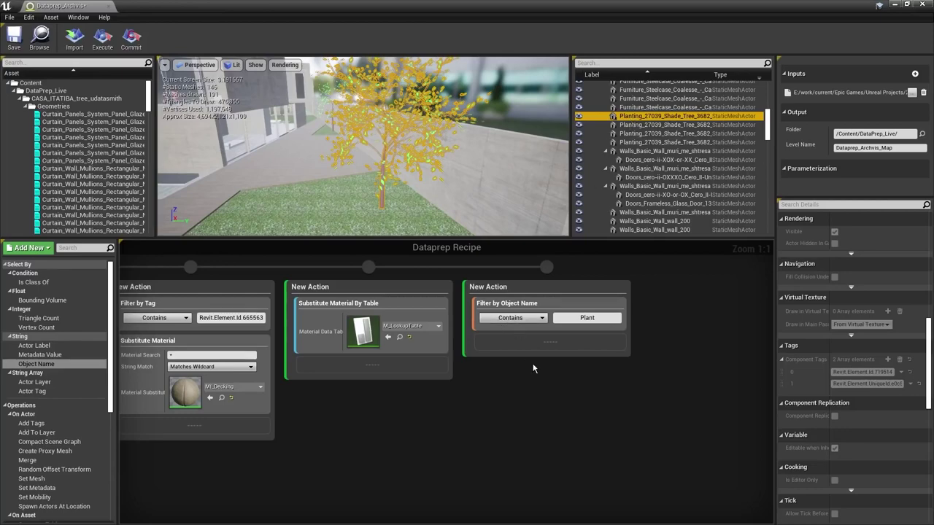
click(590, 384)
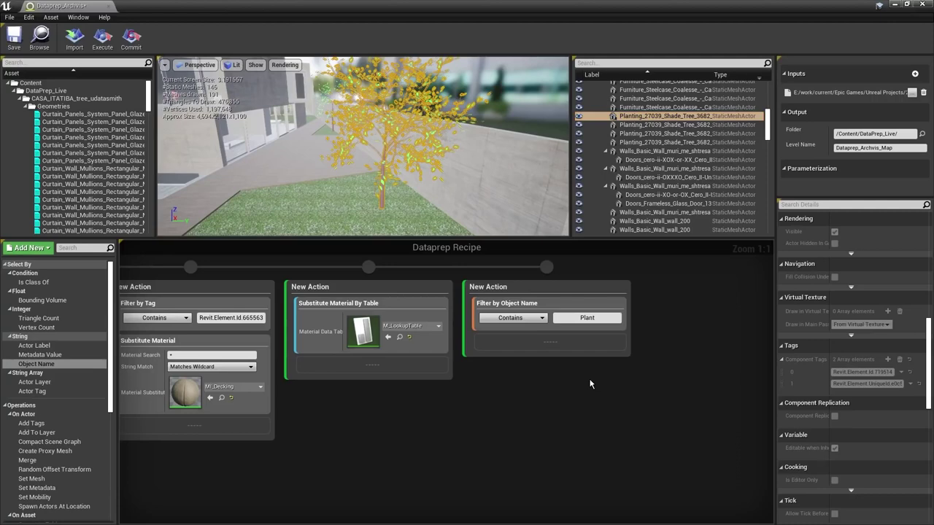
key(Escape)
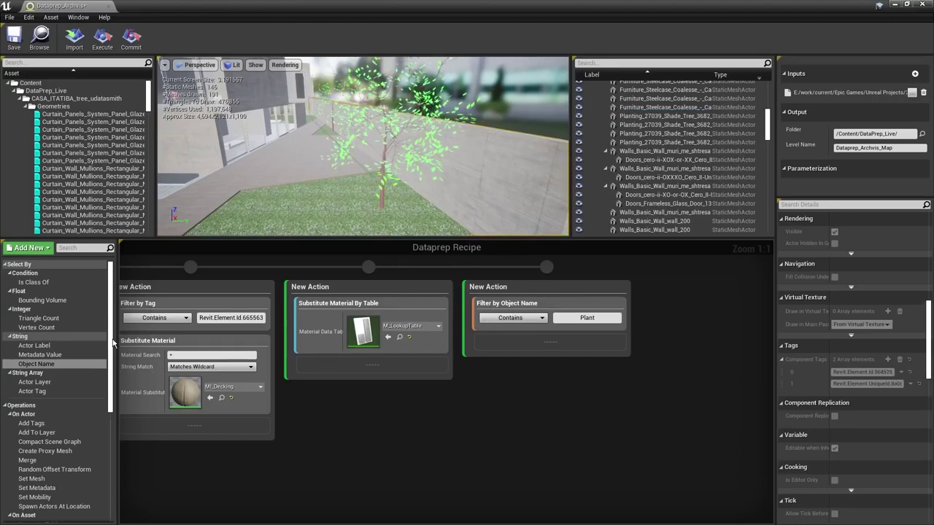
Add the Delete Objects operation to the Plant filter action, execute the recipe and inspect the lawn where the tree stood
drag(113, 345, 113, 441)
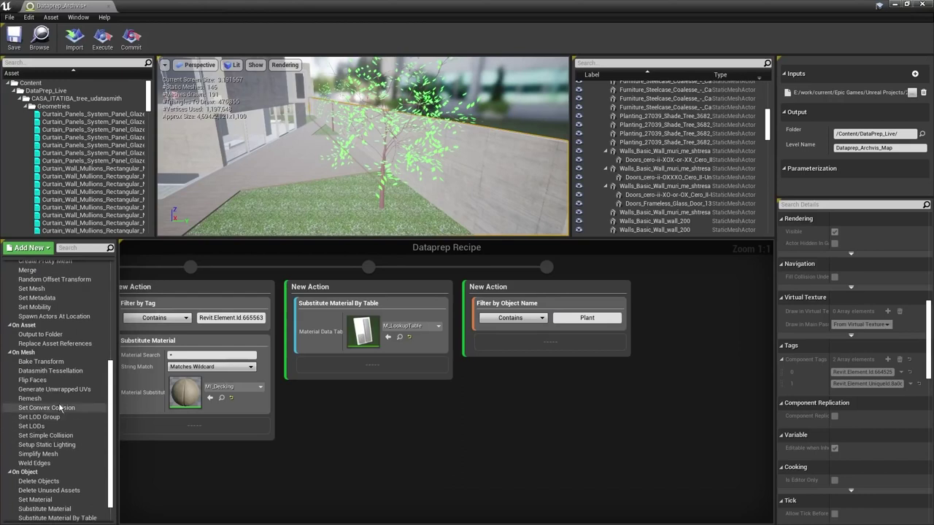
drag(38, 483, 546, 350)
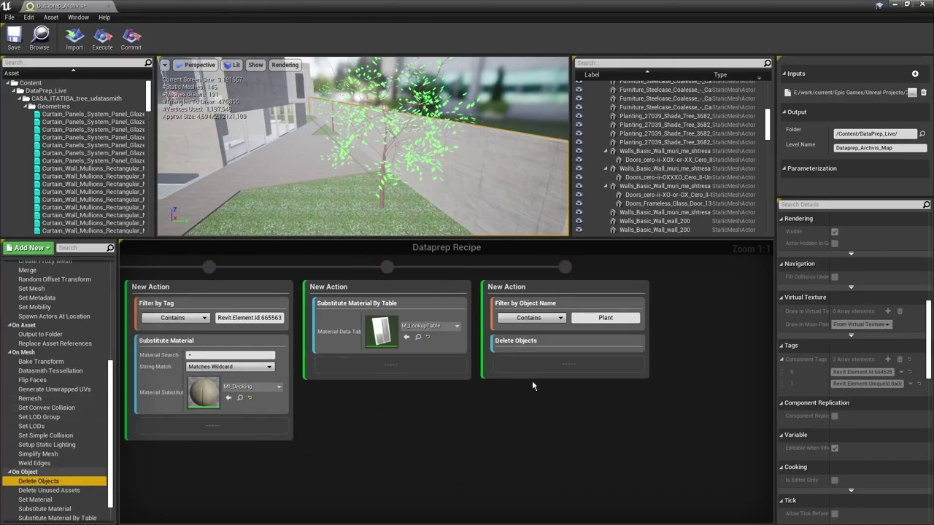
click(102, 36)
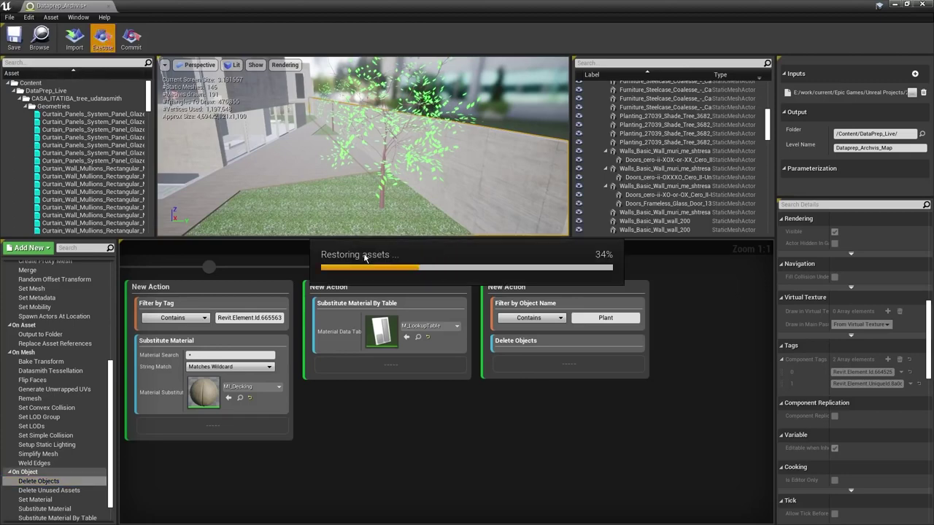
drag(354, 158, 354, 158)
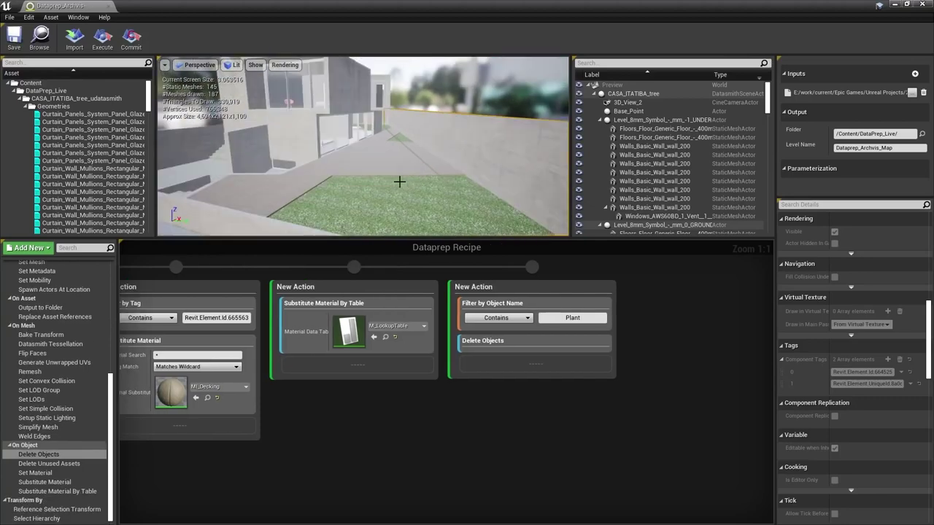
Commit the Dataprep recipe and inspect the house in the main level by toggling the Dataprep_Archvis_Map sublevel's visibility
click(131, 38)
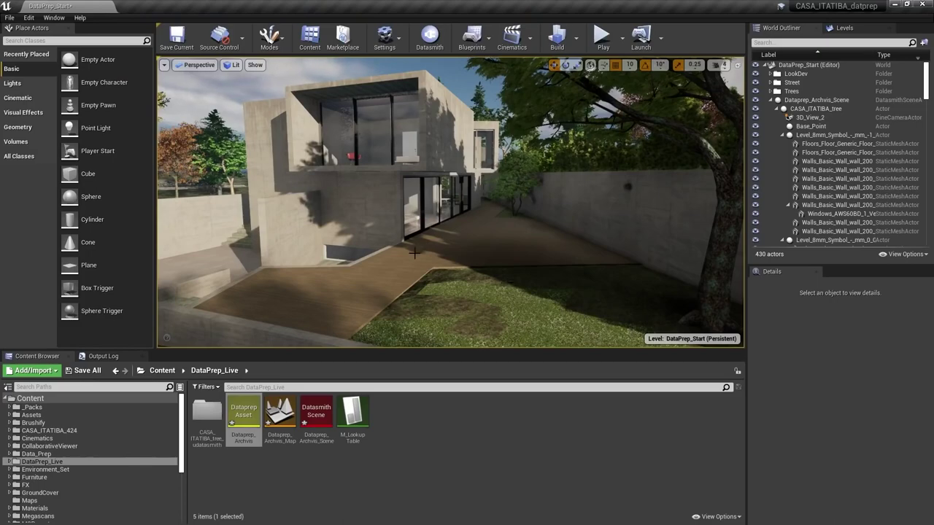
right_drag(452, 204, 449, 229)
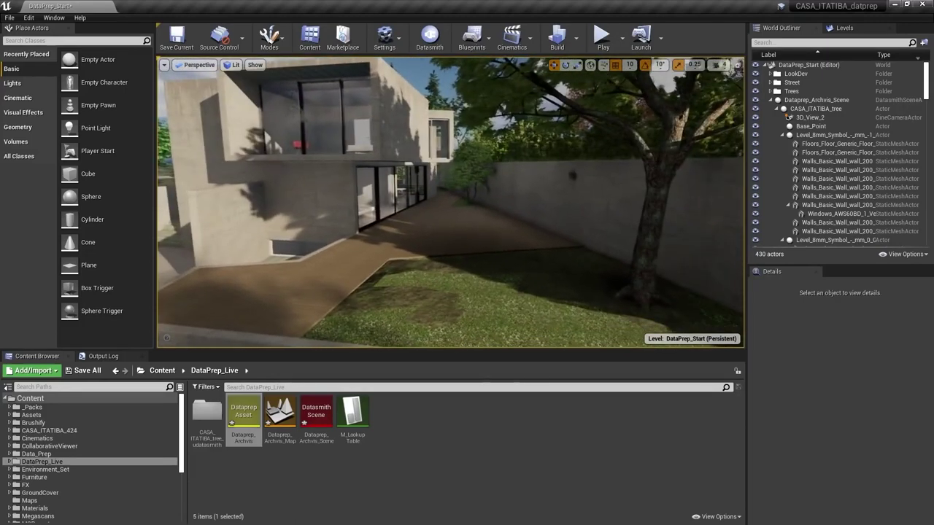
click(846, 29)
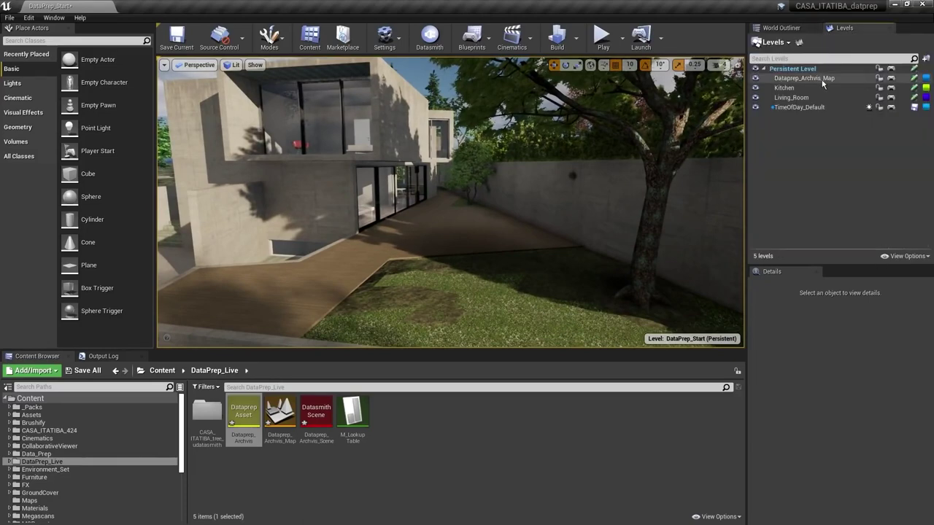
click(755, 78)
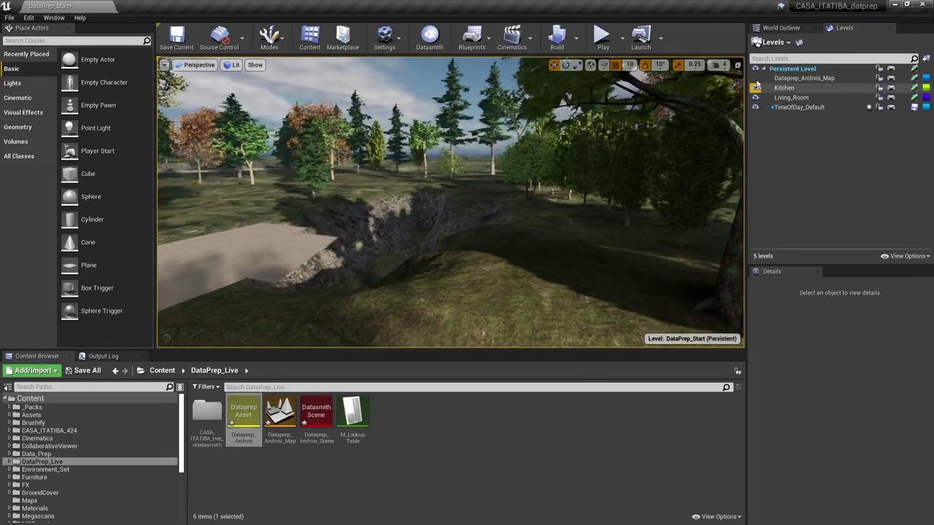
click(755, 78)
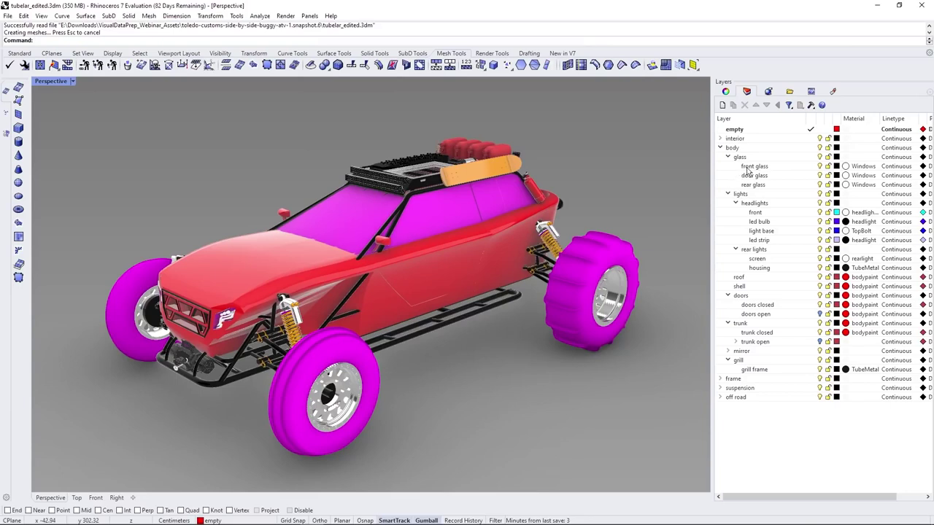
Switch to Rhinoceros and examine the buggy's body layers, covering trunk, doors, shell, roof and glass, and their assigned materials
click(740, 324)
click(741, 296)
click(739, 286)
click(738, 278)
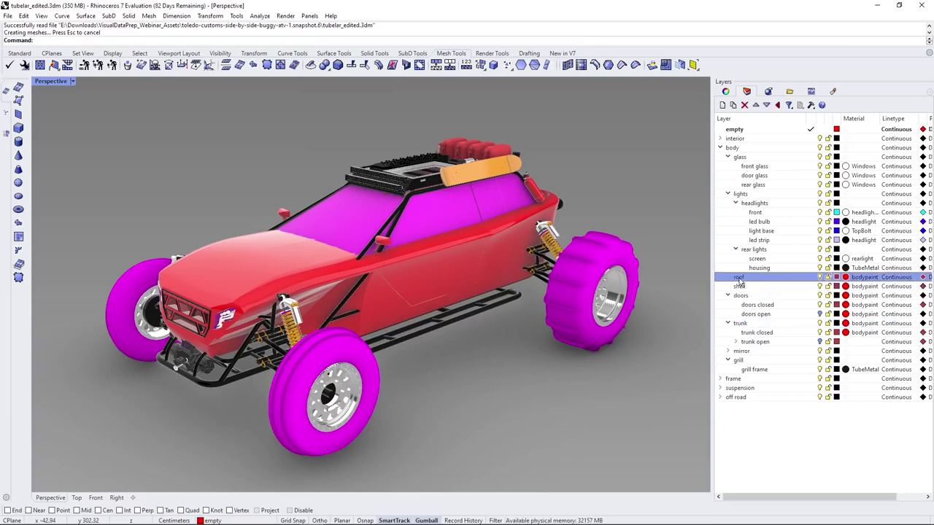
click(731, 147)
click(739, 157)
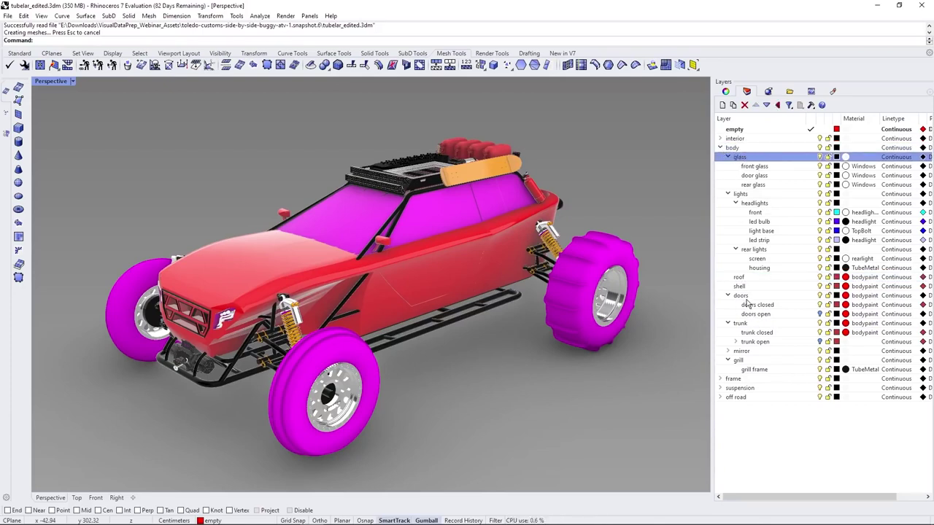
click(861, 168)
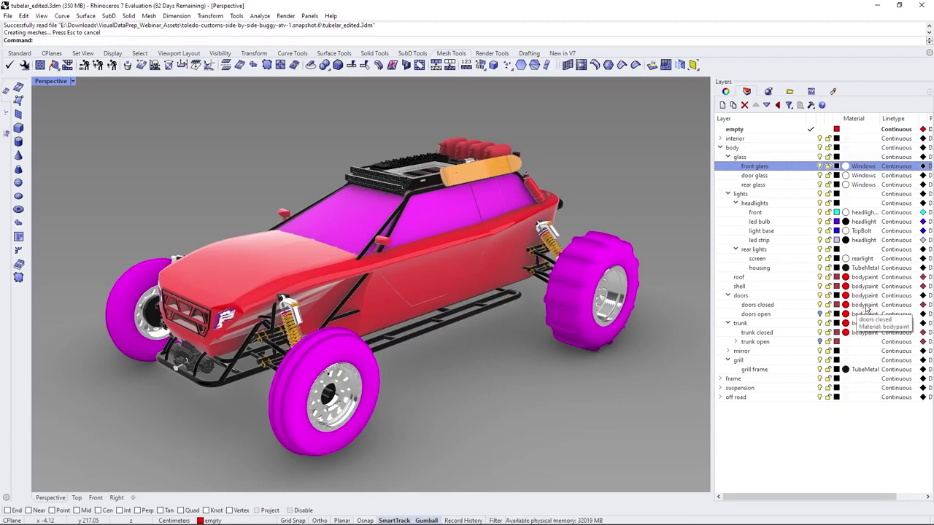
Check the attribute user text of the buggy's body shell, windshield and tubular frame
click(726, 92)
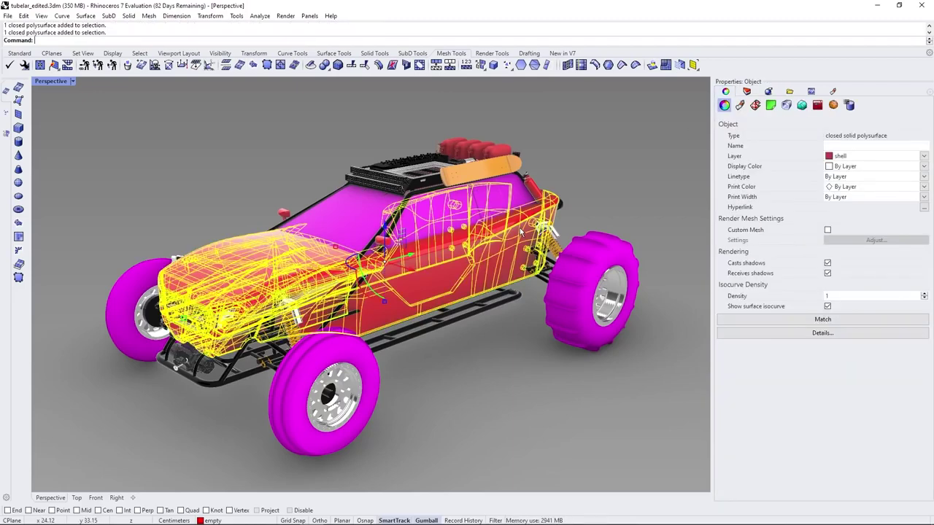
click(520, 233)
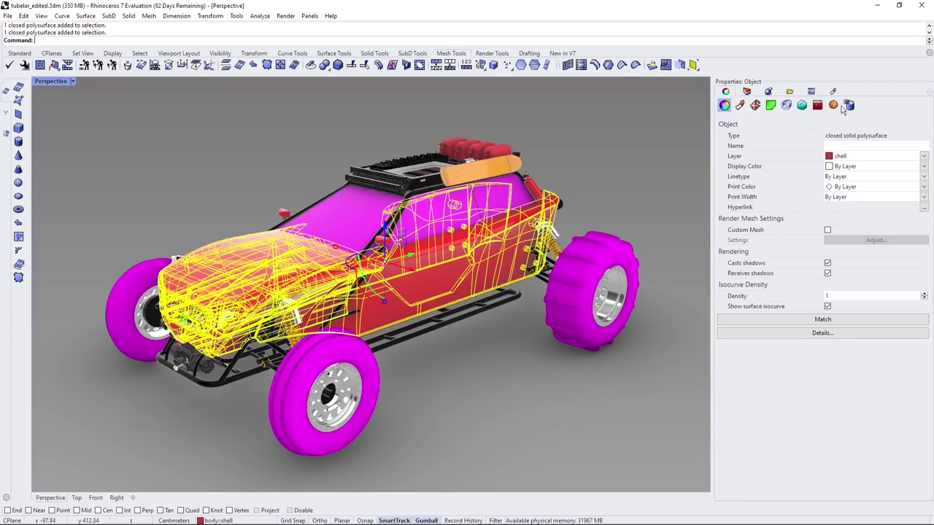
click(849, 106)
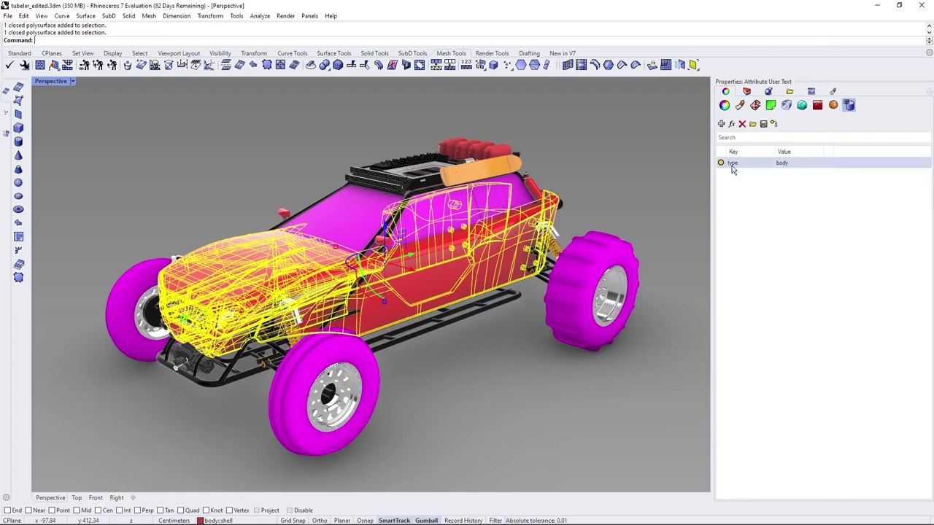
click(345, 217)
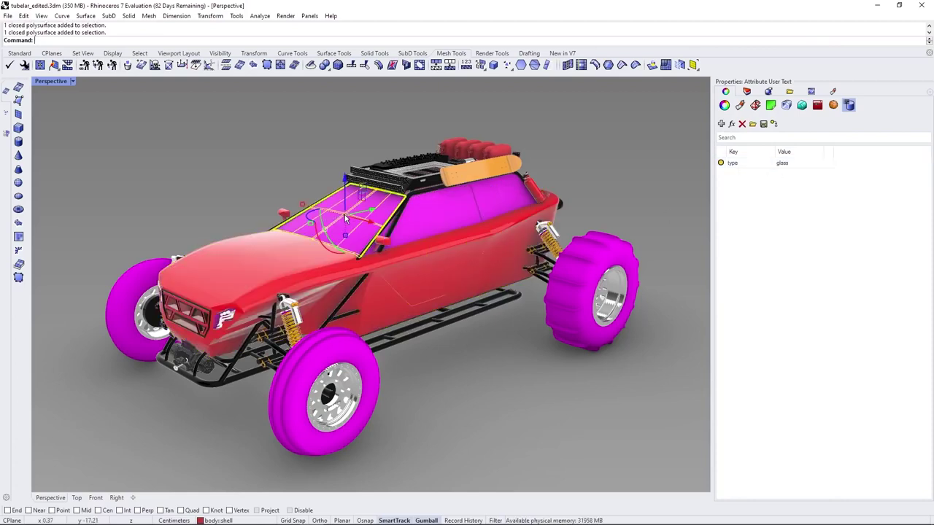
click(448, 321)
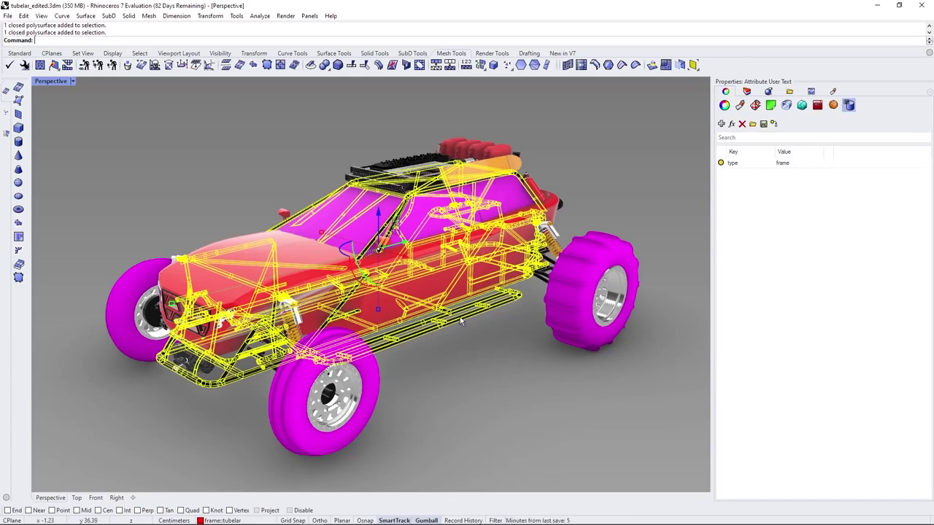
click(462, 376)
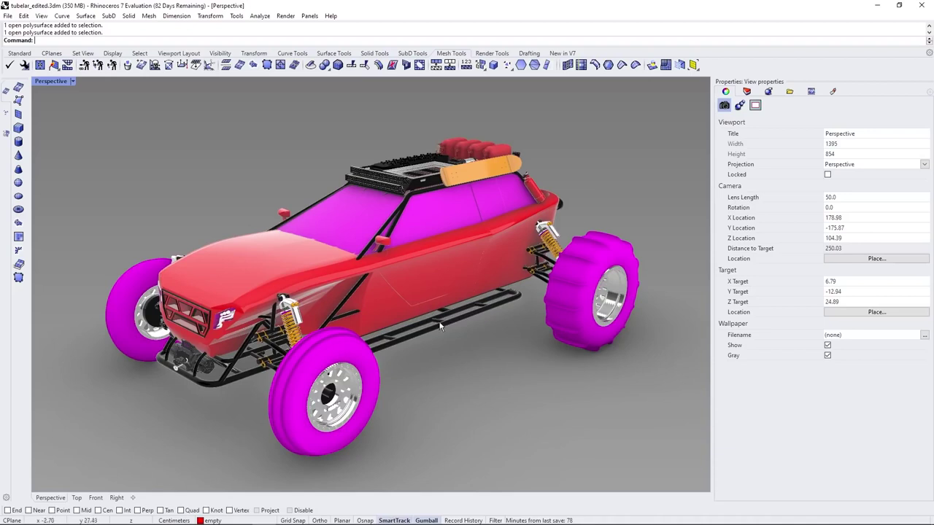
Try exploding the buggy's rear tire polysurface and select a single surface of its tread
click(574, 273)
middle_click(574, 275)
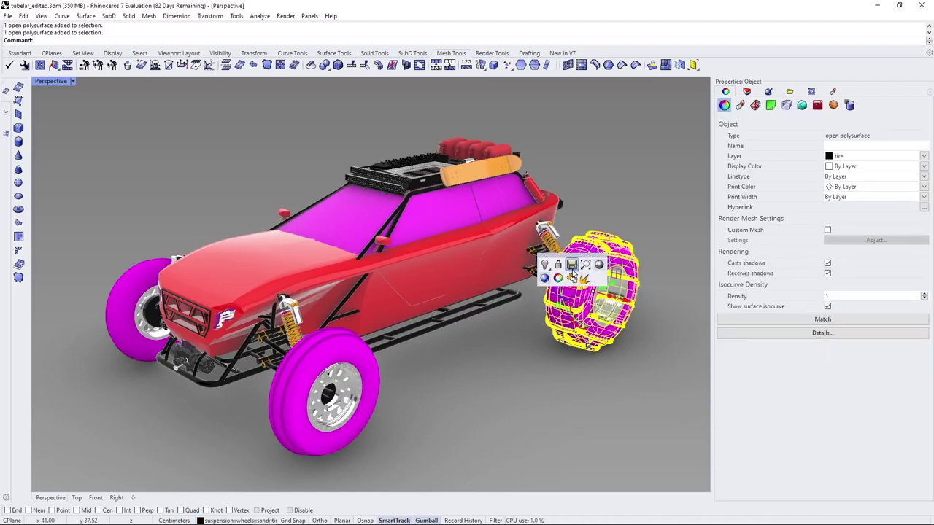
click(584, 279)
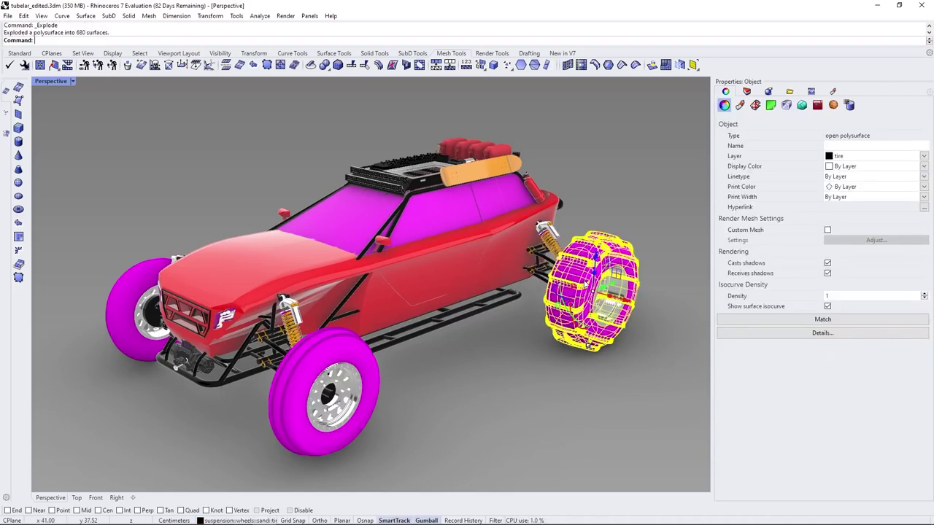
click(520, 339)
click(575, 272)
key(Return)
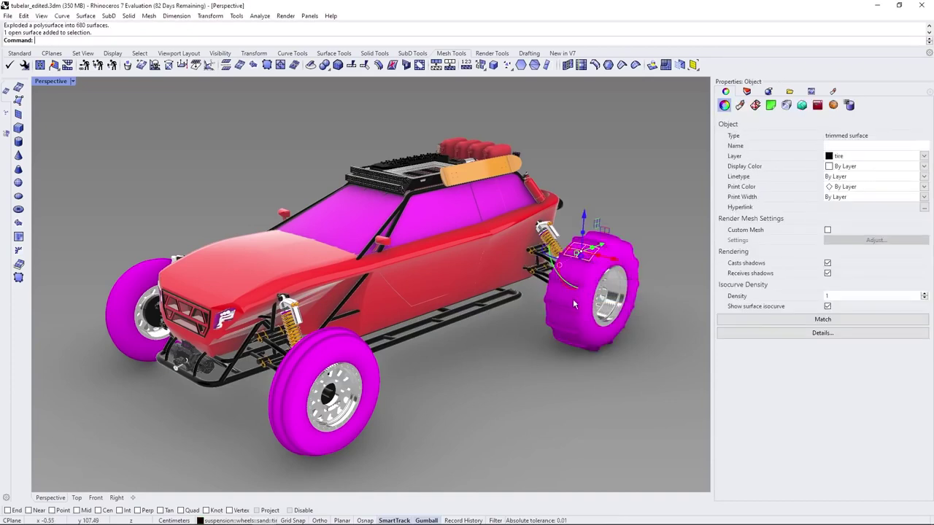
click(541, 377)
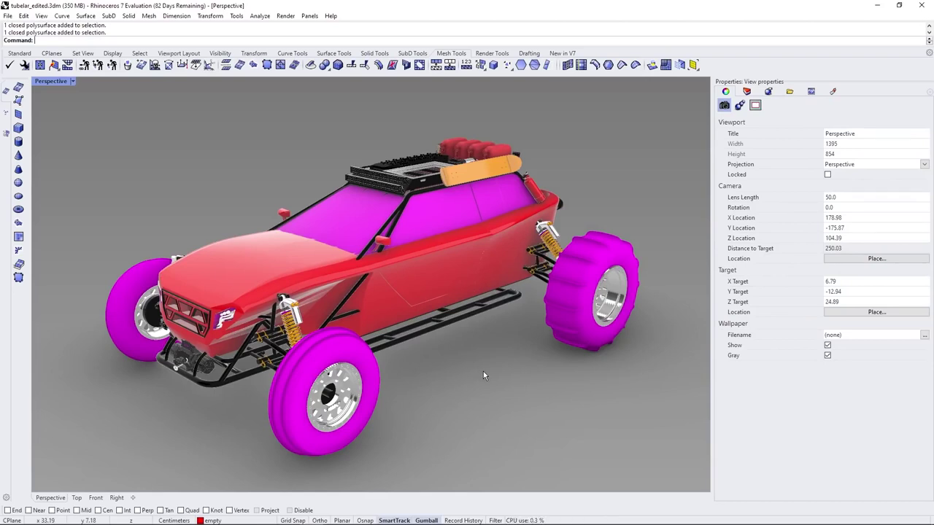
Select the entire buggy and export the selection as the Unreal Datasmith file tubelar_edited.udatasmith
drag(68, 101, 672, 473)
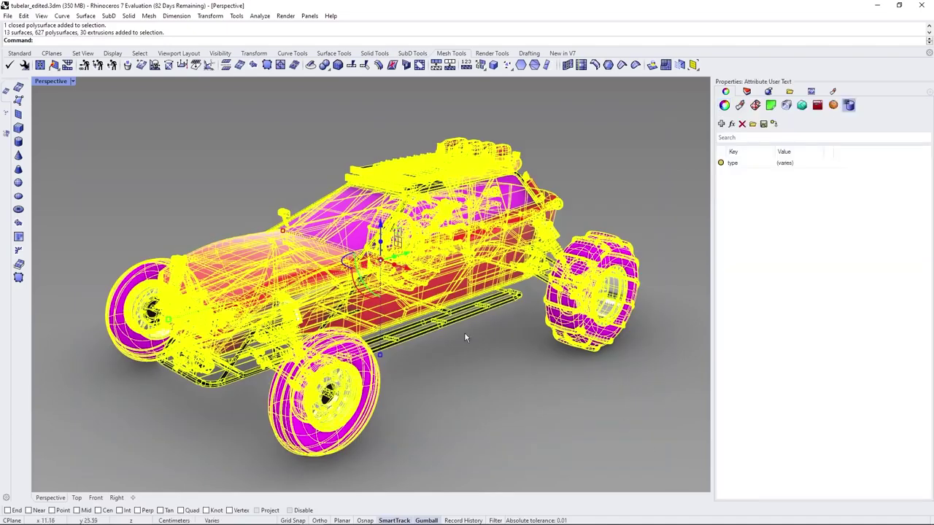
click(8, 15)
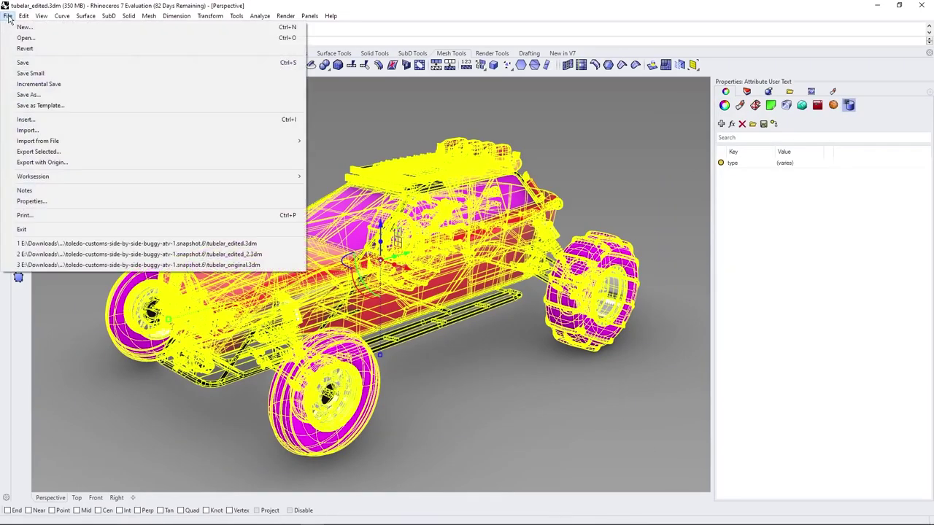
click(37, 152)
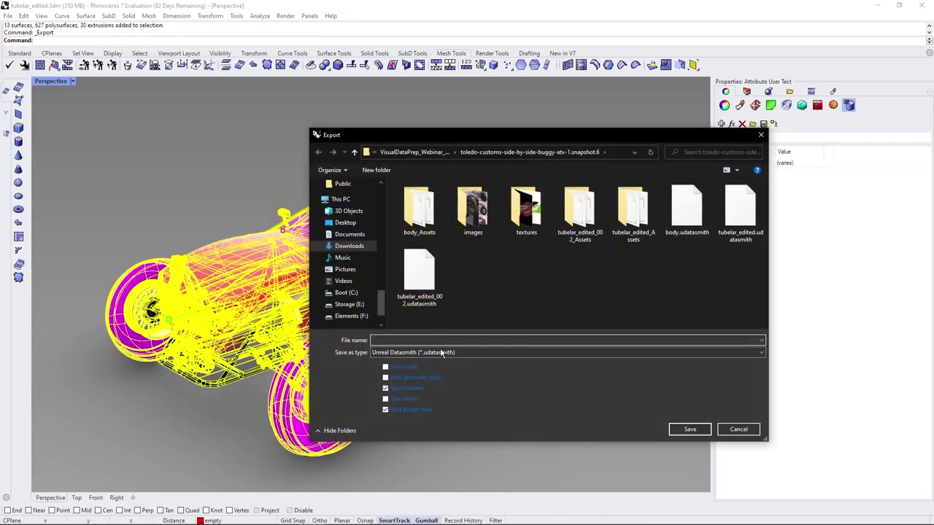
click(441, 353)
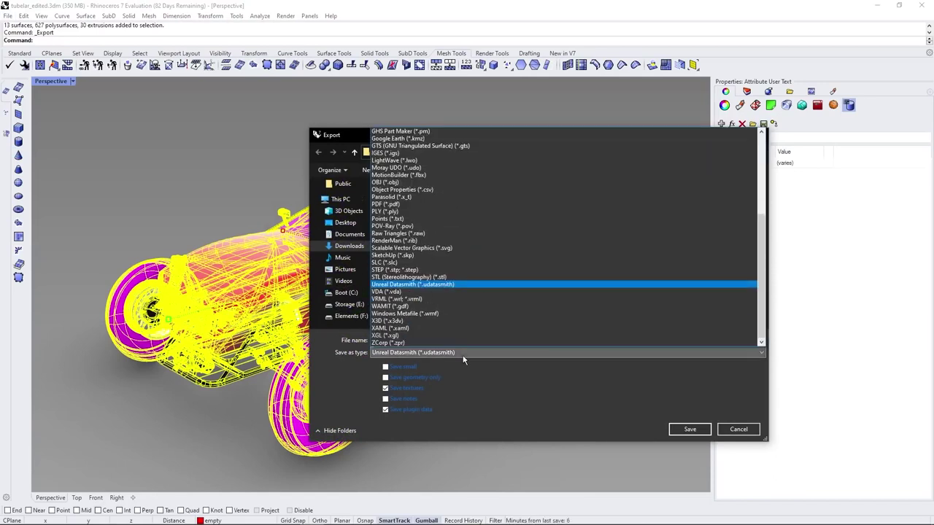
click(413, 285)
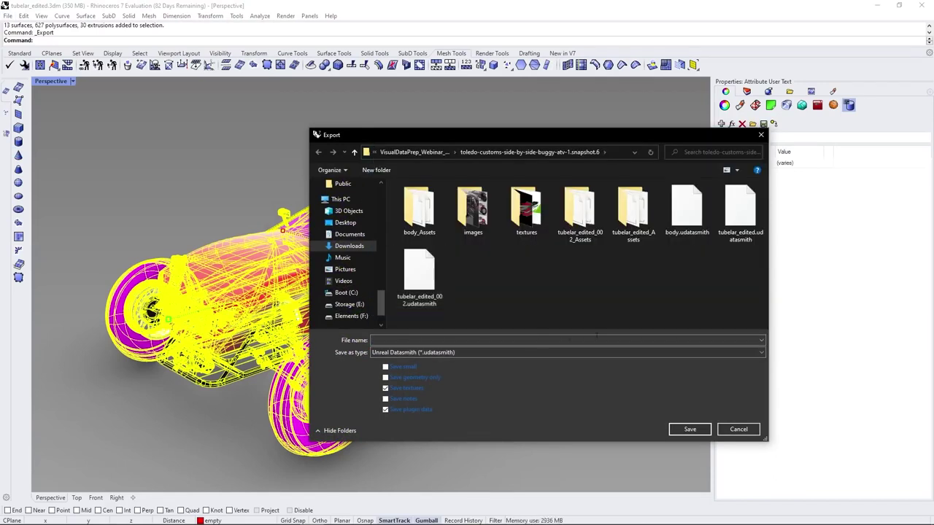
double_click(747, 212)
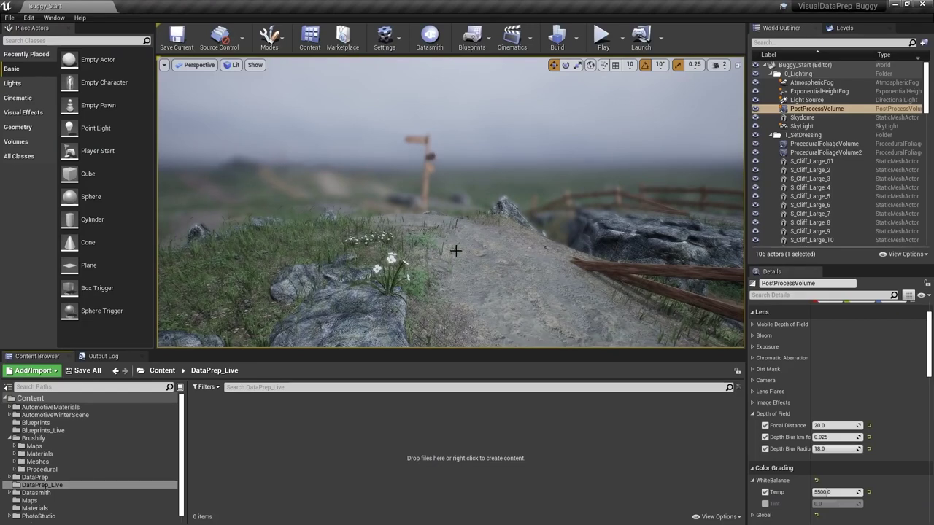
In Unreal Editor, create the Dataprep asset Dataprep_BuggyLive and import tubelar_edited.udatasmith into it through a Datasmith file importer
right_click(279, 423)
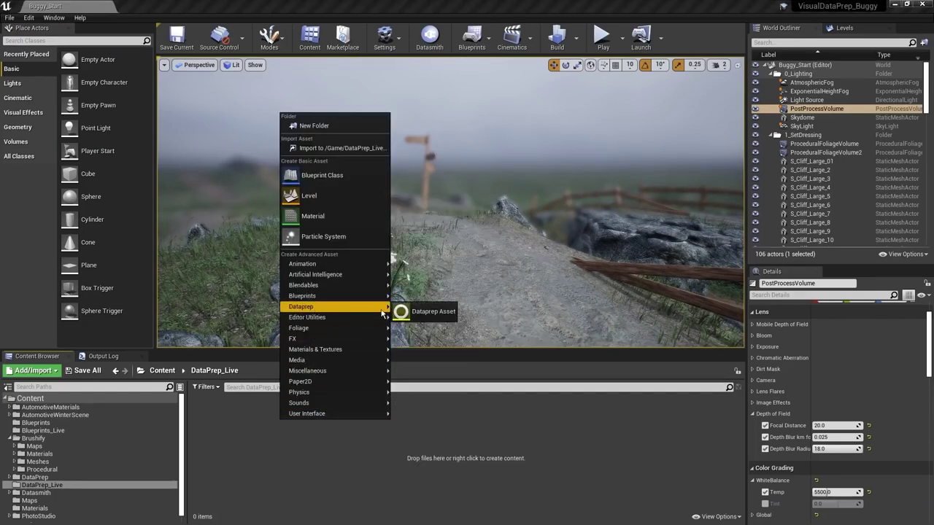
click(416, 312)
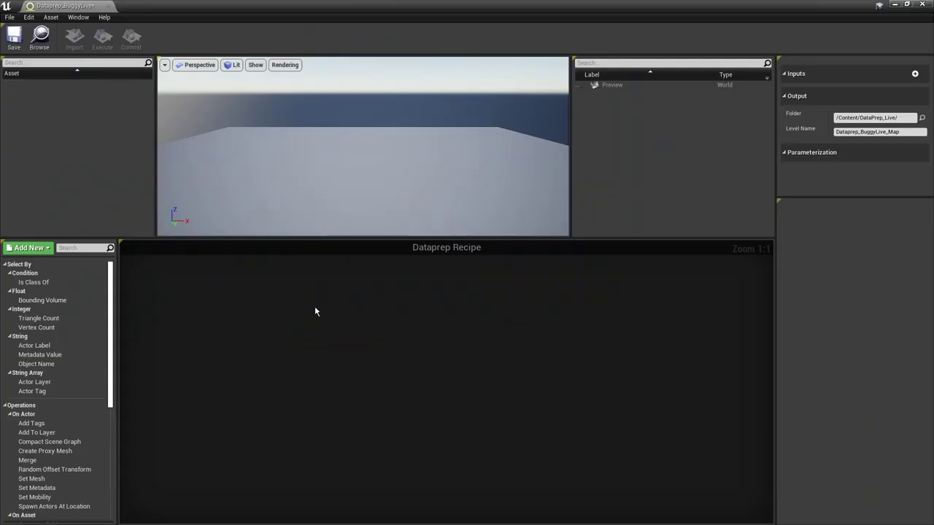
click(915, 74)
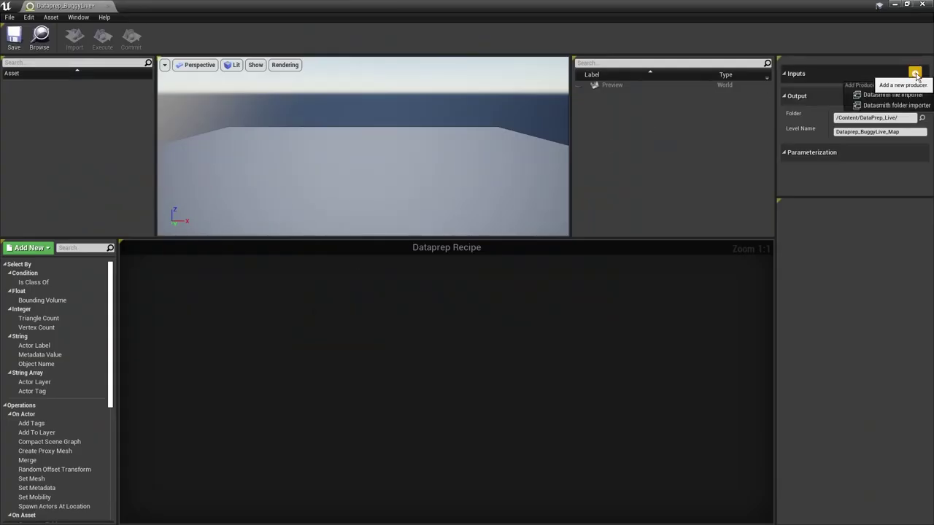
click(875, 94)
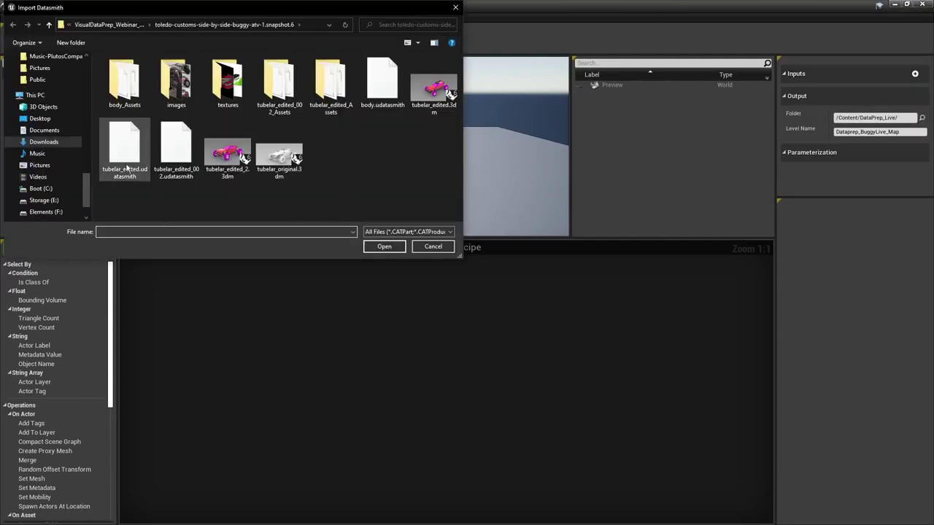
double_click(125, 146)
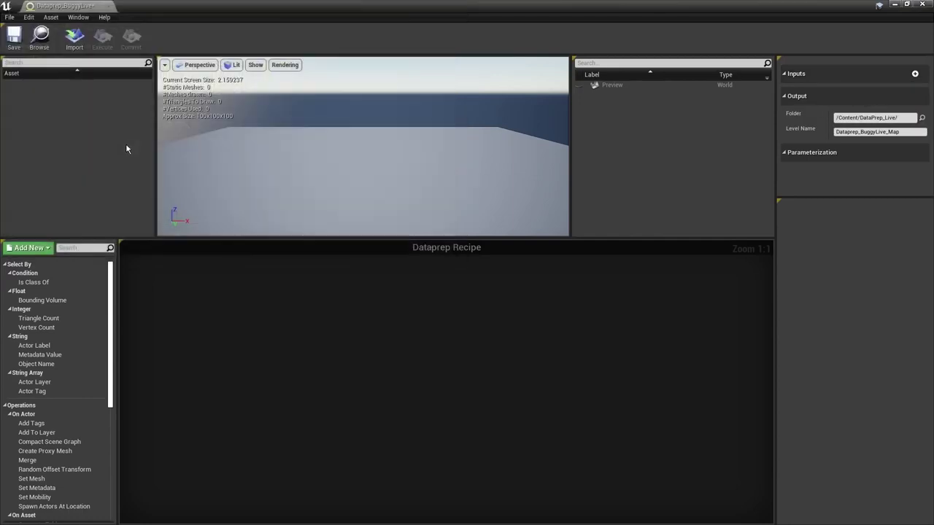
click(74, 40)
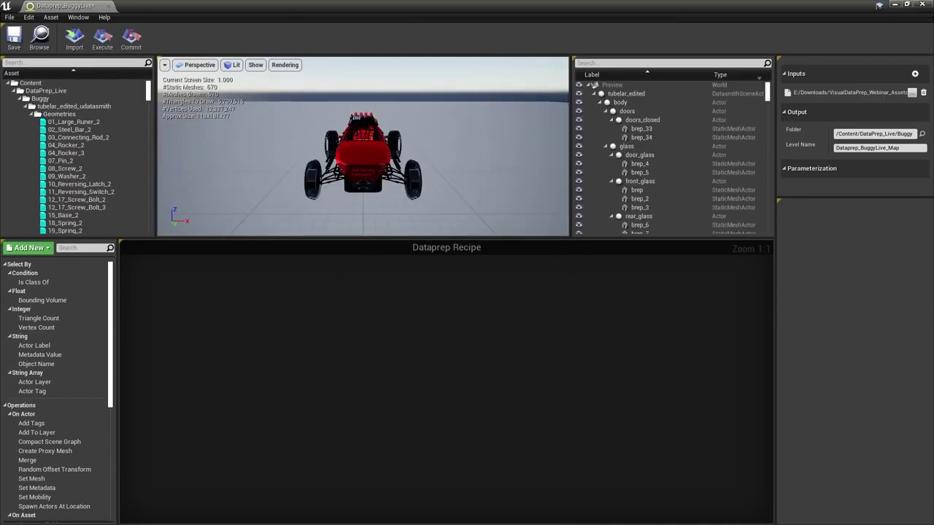
Place the tubelar_edited Datasmith scene on the path in the Buggy_Start level and inspect the buggy and its rear tire
click(895, 5)
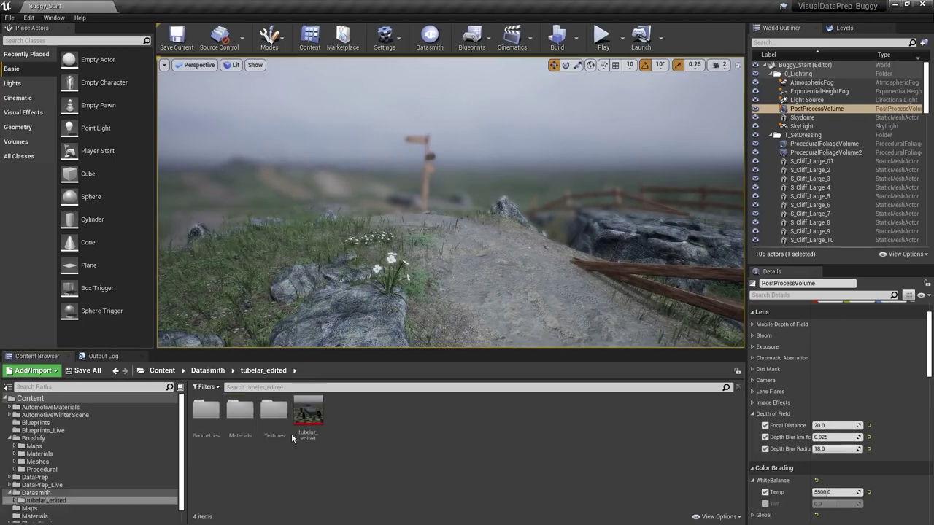
drag(312, 405, 410, 246)
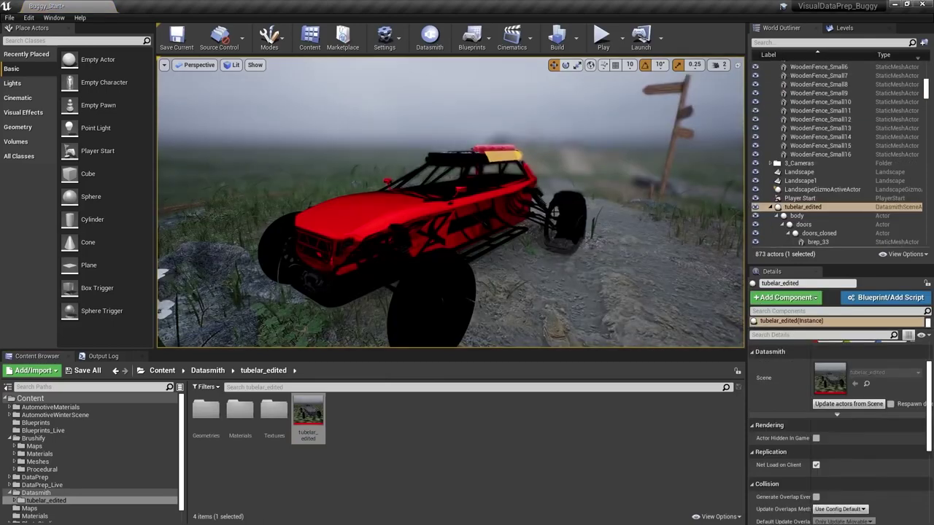
click(567, 216)
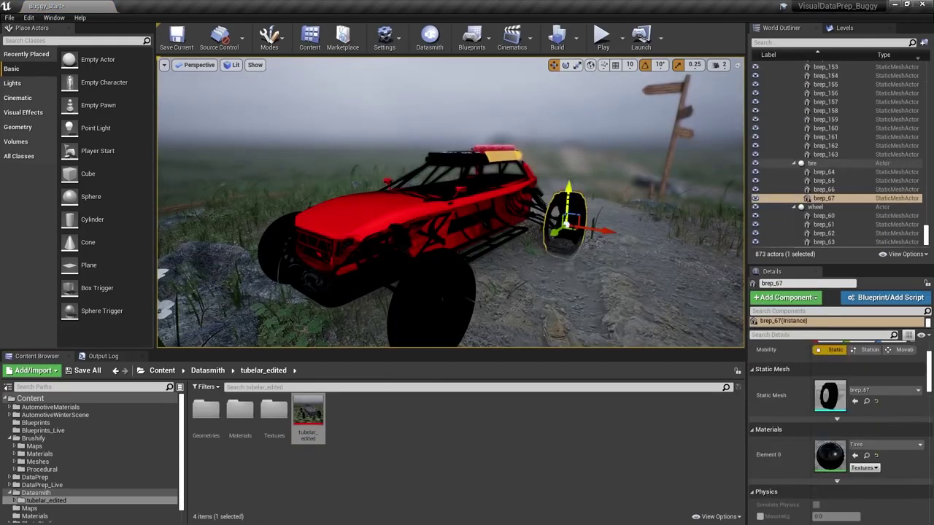
key(Escape)
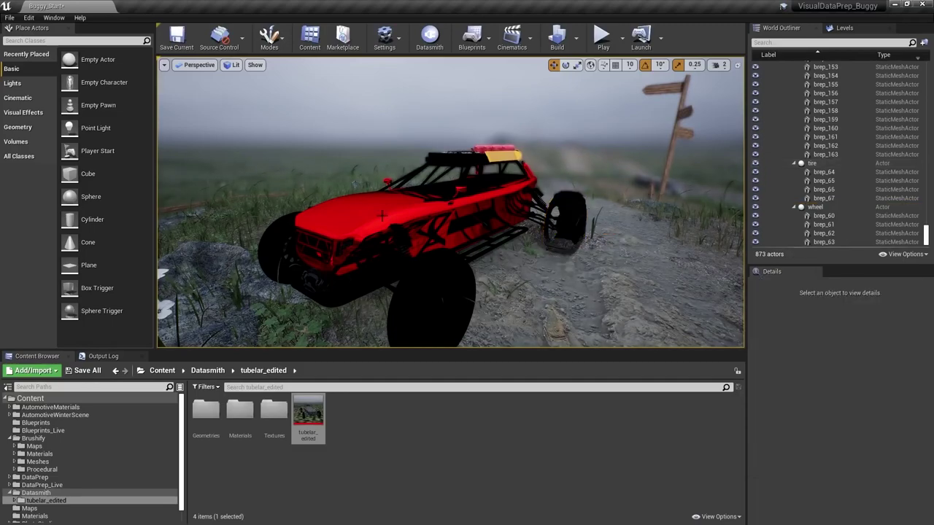
alt+drag(526, 256, 288, 266)
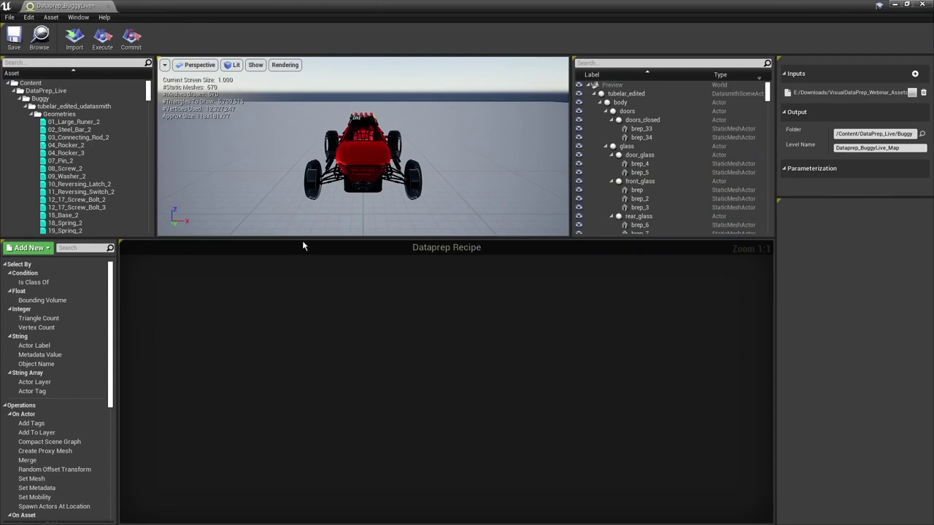
Create a Blueprint class in the DataPrep_Live folder with DataprepOperation as its parent class
mouse_move(109, 310)
mouse_down()
mouse_move(109, 434)
mouse_move(120, 307)
mouse_move(124, 422)
mouse_move(124, 306)
mouse_up()
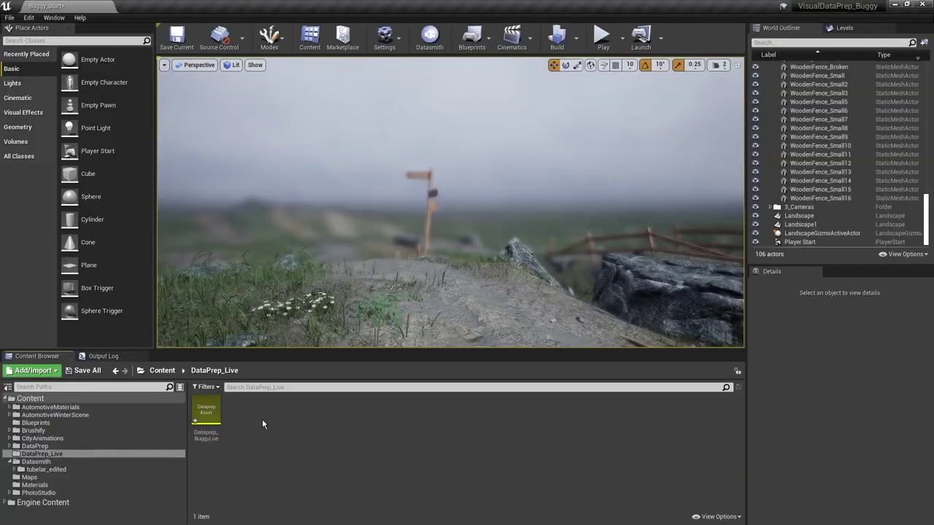
right_click(262, 419)
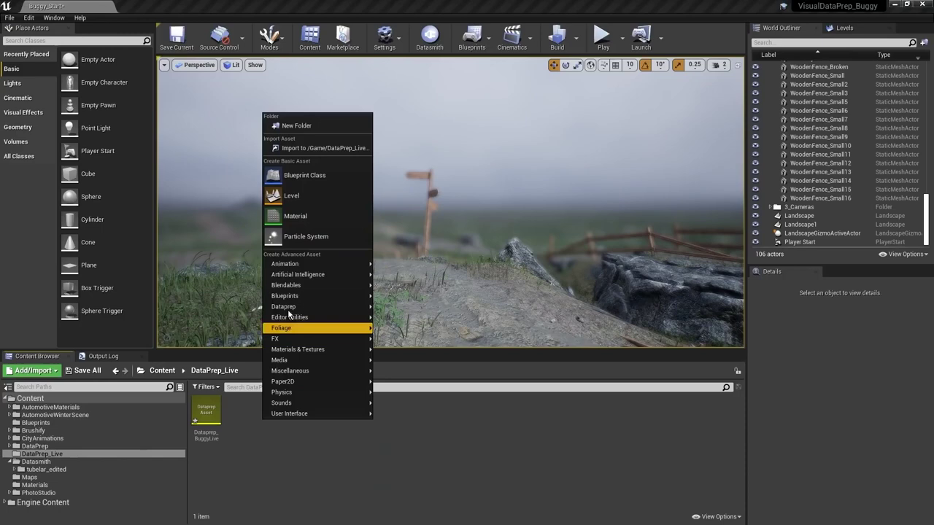
click(301, 176)
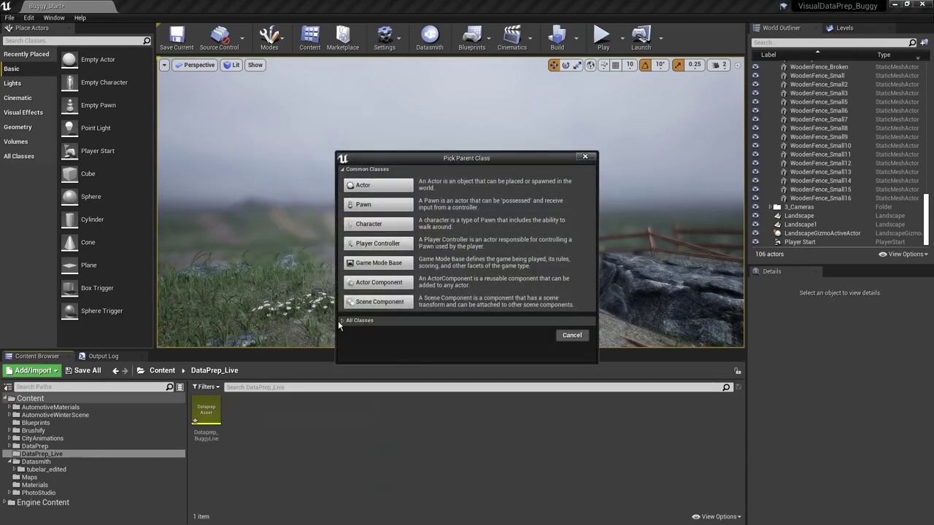
click(344, 322)
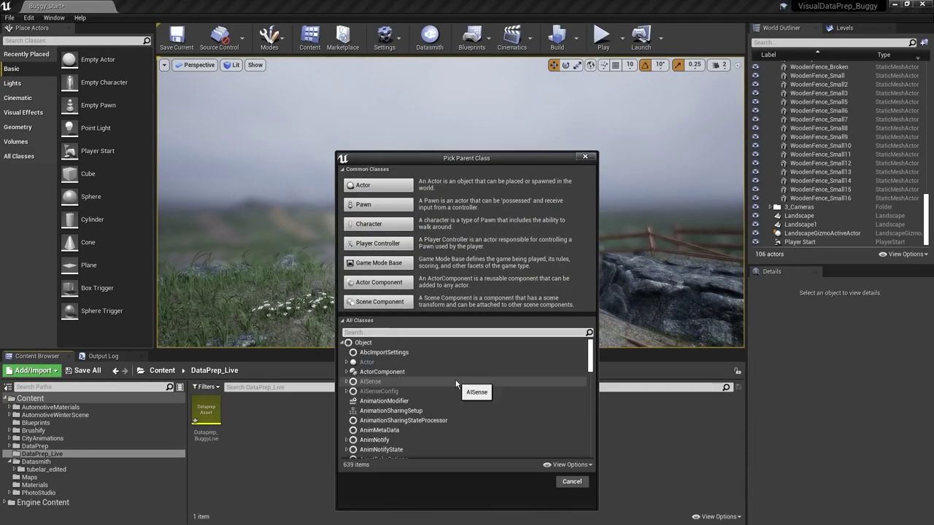
scroll(454, 379, down, 10)
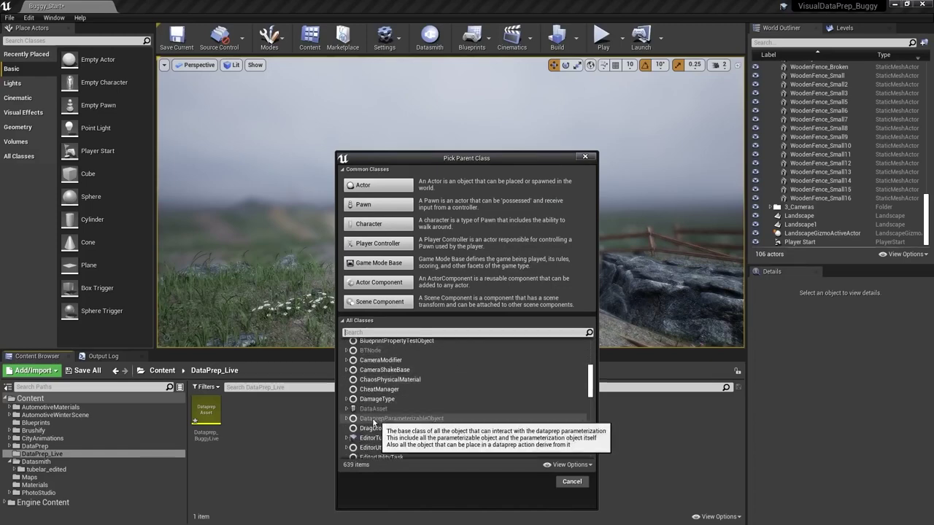
click(346, 419)
scroll(419, 413, down, 2)
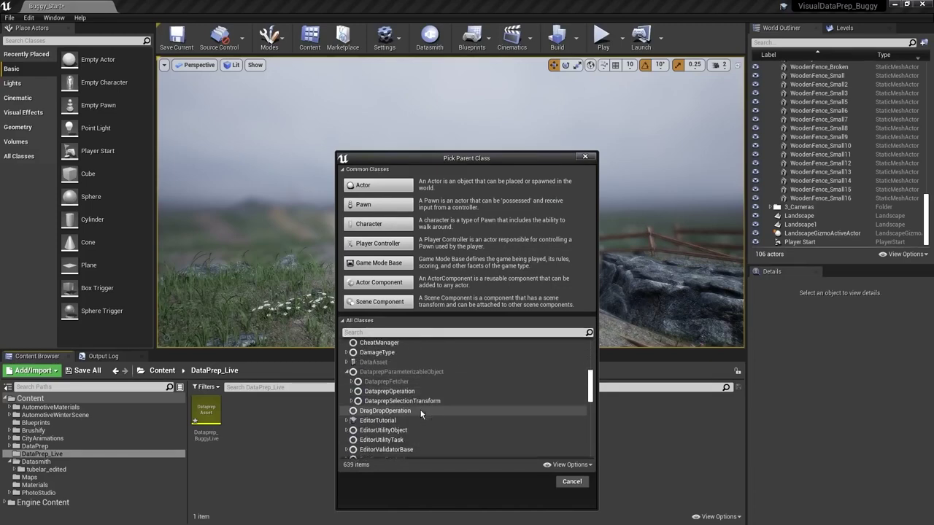
mouse_move(392, 387)
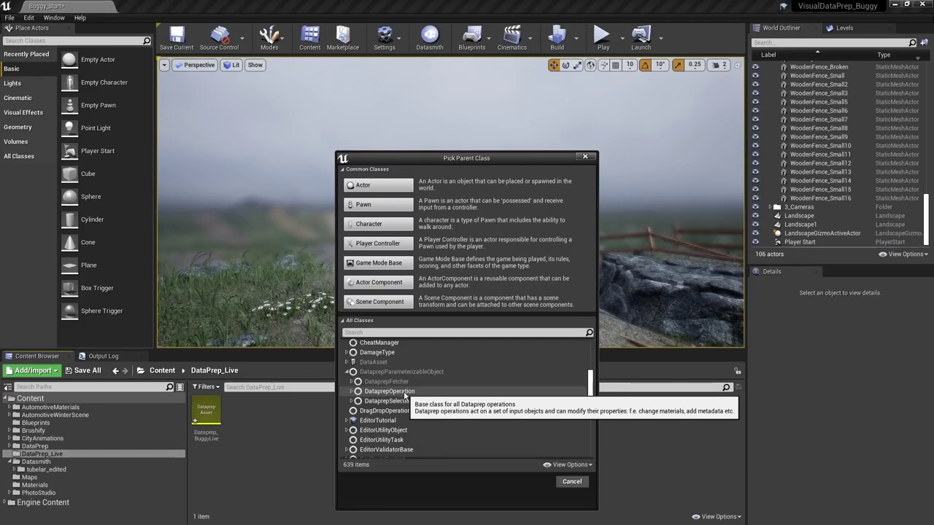
click(384, 394)
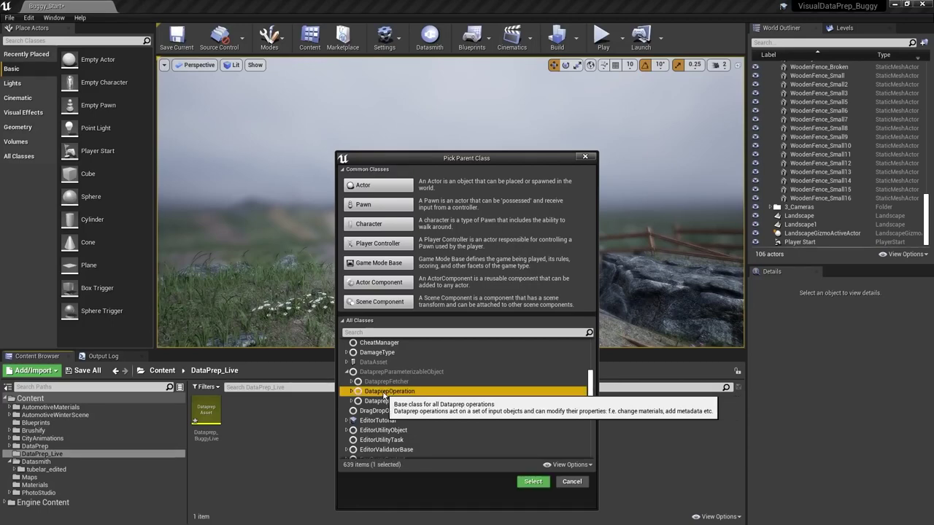
click(533, 482)
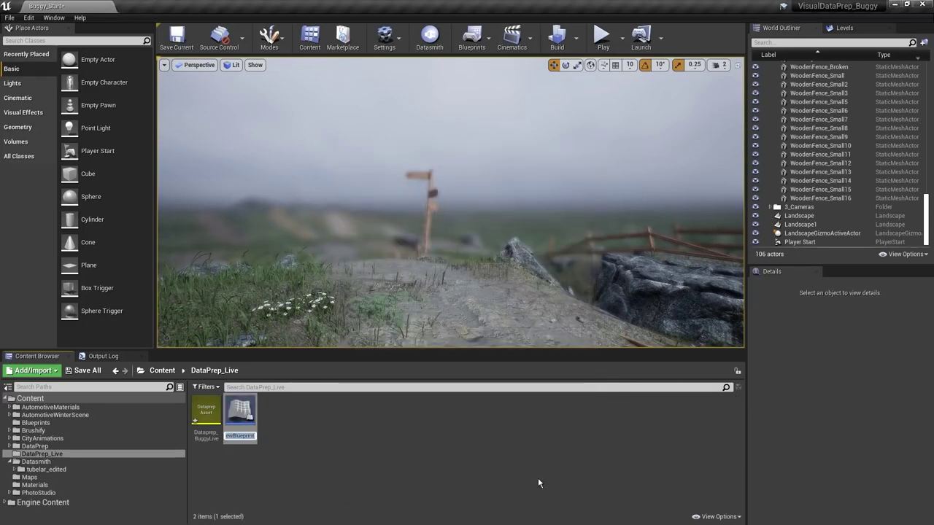
Name the new Blueprint BP_ScaleActor and open its event graph
text(BP_Scale)
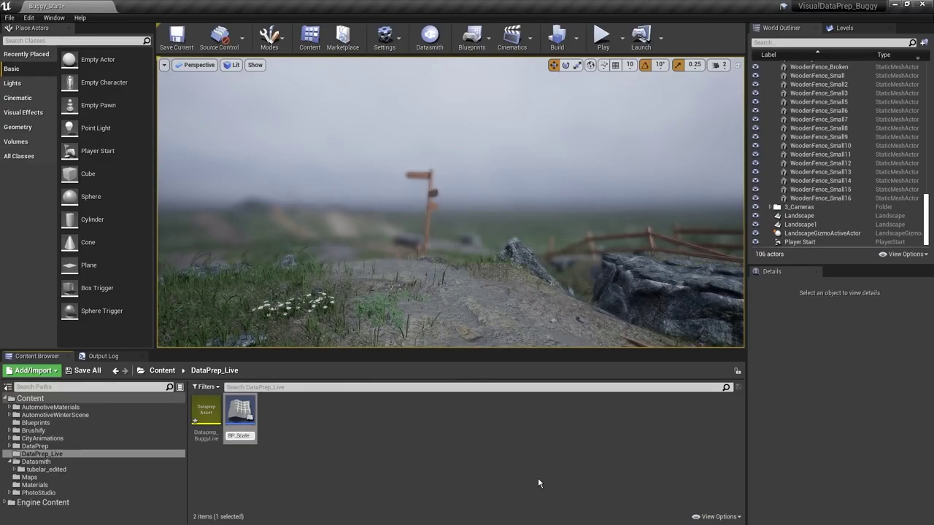
text(Actor)
key(Return)
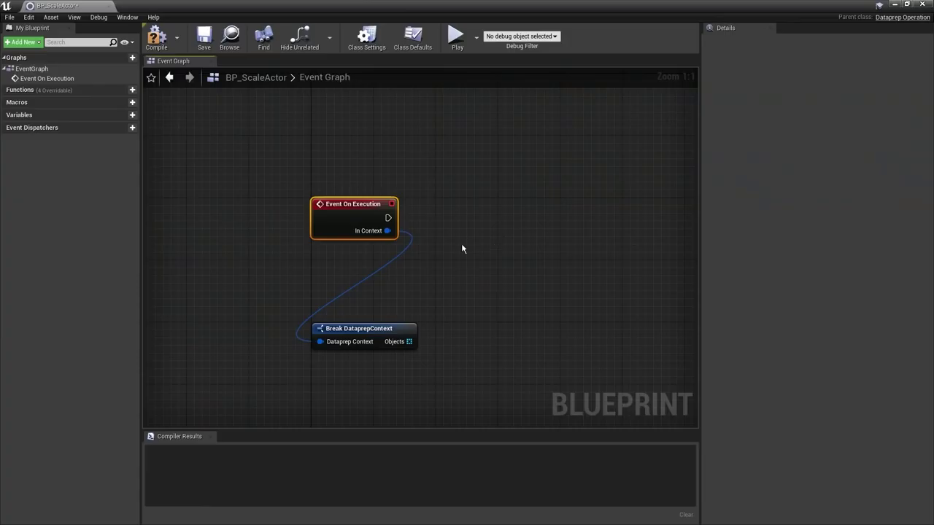
Rearrange the event graph so Break DataprepContext sits just below and to the right of Event On Execution
drag(349, 206, 256, 207)
drag(319, 328, 339, 218)
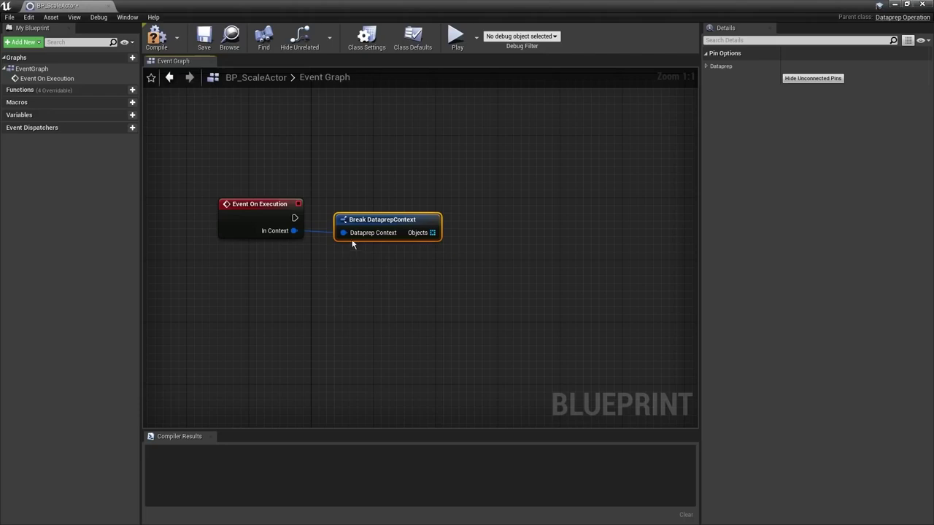
drag(383, 220, 360, 276)
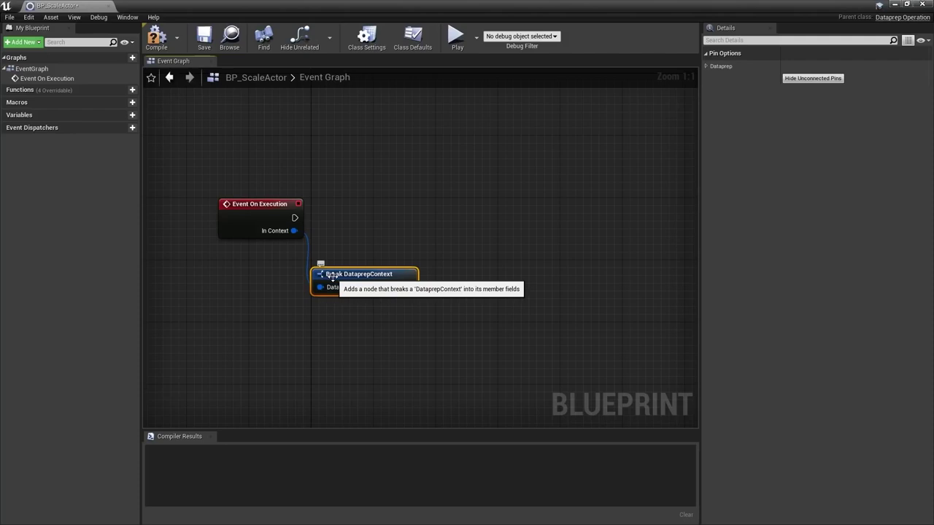
right_drag(360, 253, 326, 295)
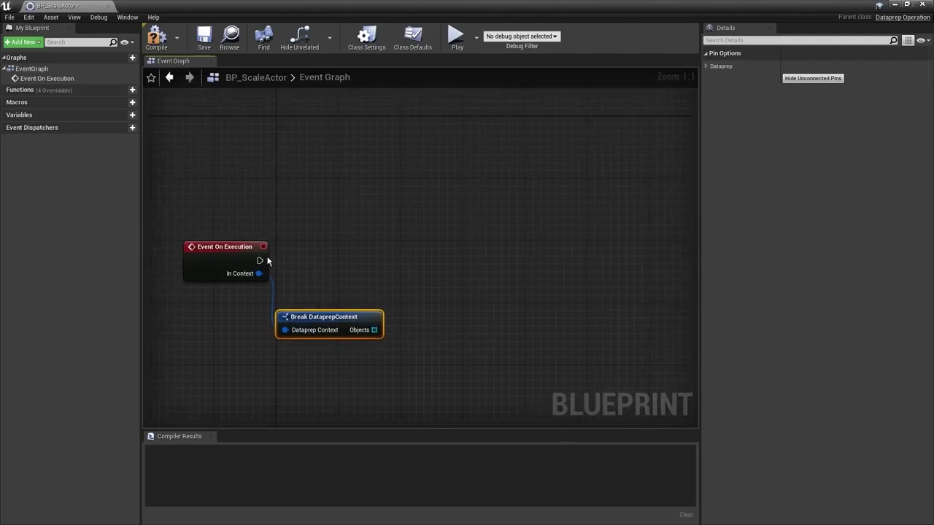
Add a For Each Loop after Event On Execution, feed the Dataprep context's Objects into its Array, and align the node
drag(260, 261, 430, 255)
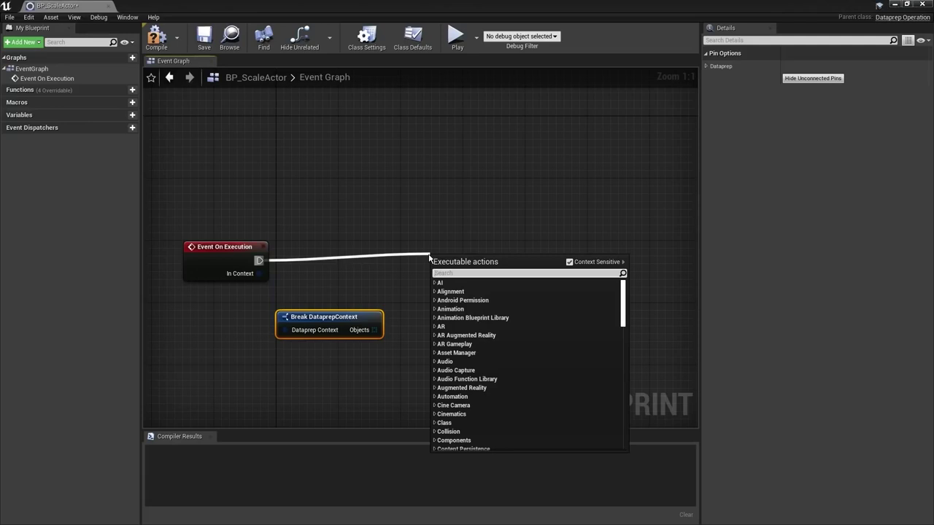
text(foreach)
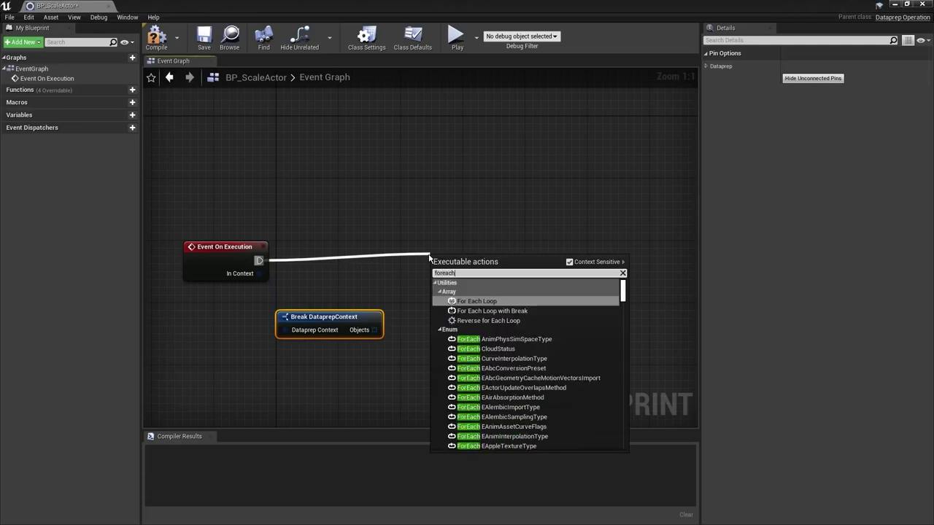
click(480, 301)
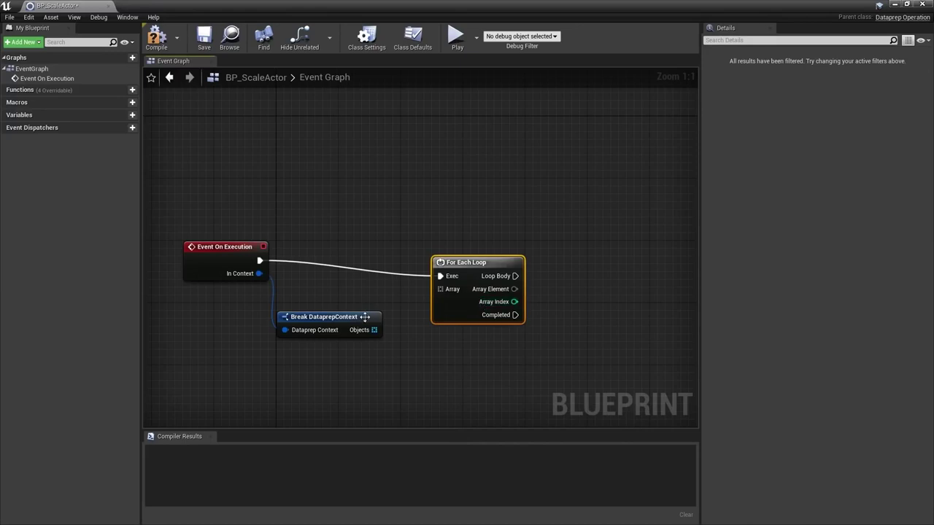
drag(373, 329, 467, 249)
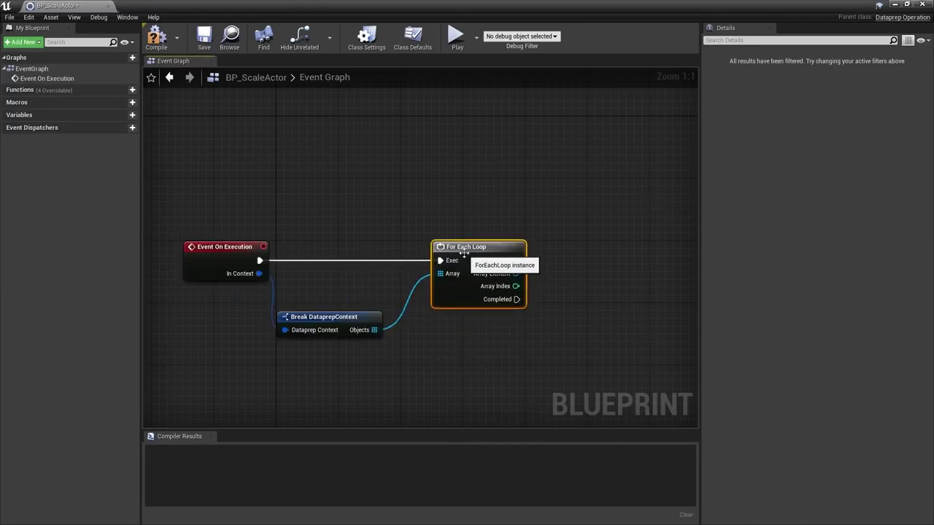
click(589, 277)
right_drag(588, 277, 492, 267)
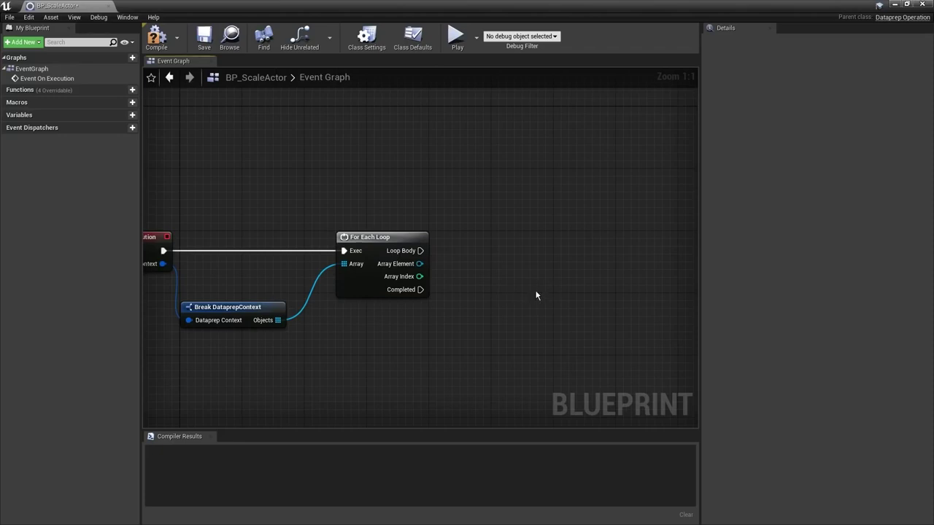
Add a Cast To Actor node that takes the For Each Loop's Array Element as its object
drag(420, 264, 501, 270)
text(cast)
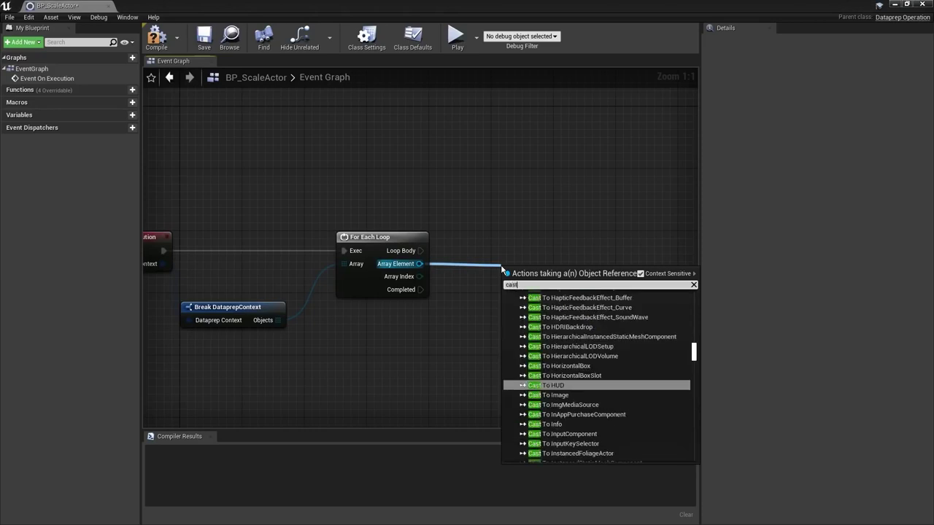
text(toactor)
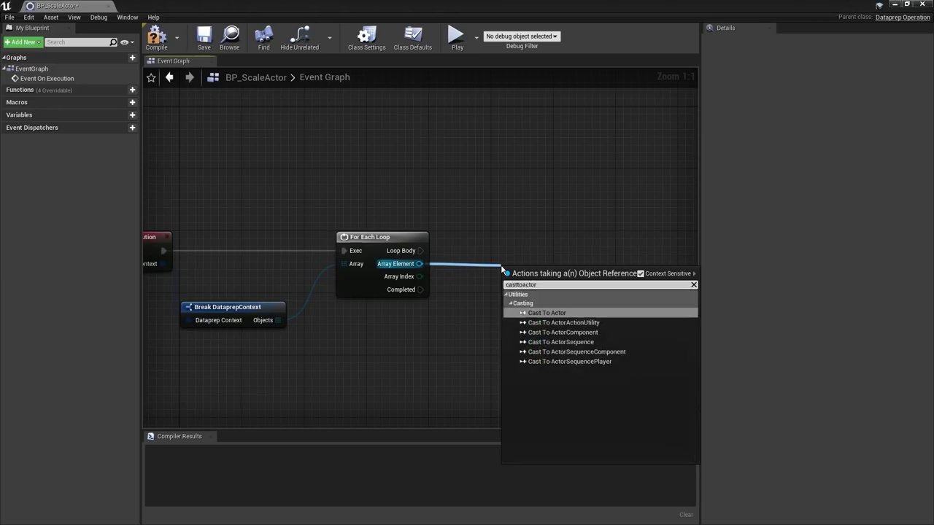
key(Return)
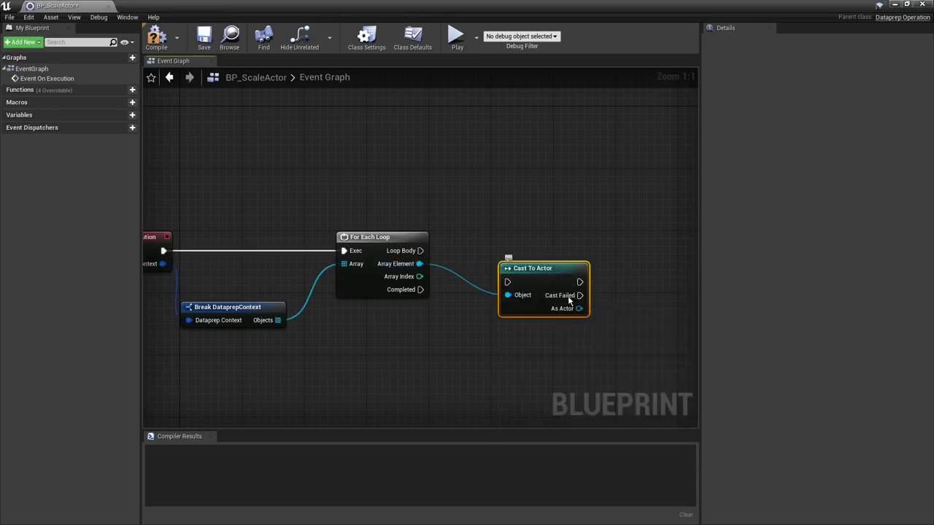
Add Set Actor Scale 3D targeting the cast actor, and connect the For Each Loop's Loop Body to Cast To Actor
drag(578, 308, 639, 291)
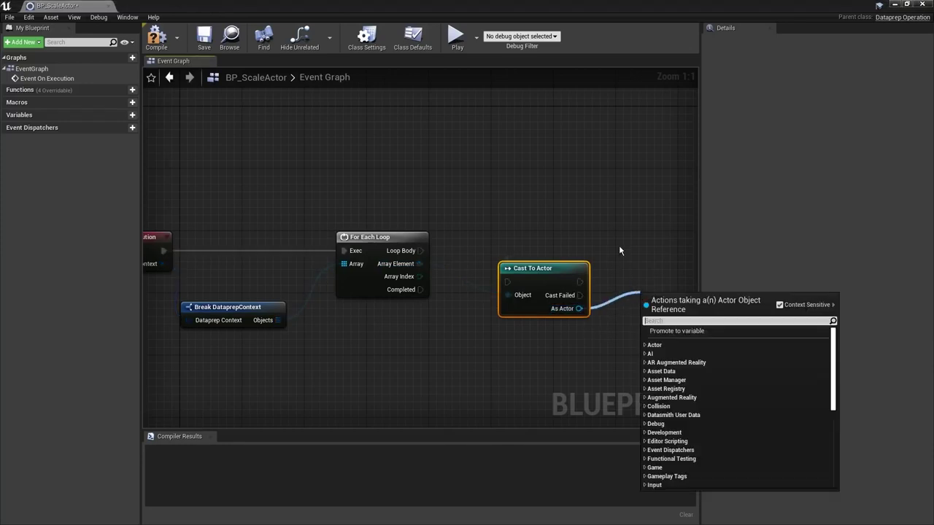
text(setactorsc)
key(Return)
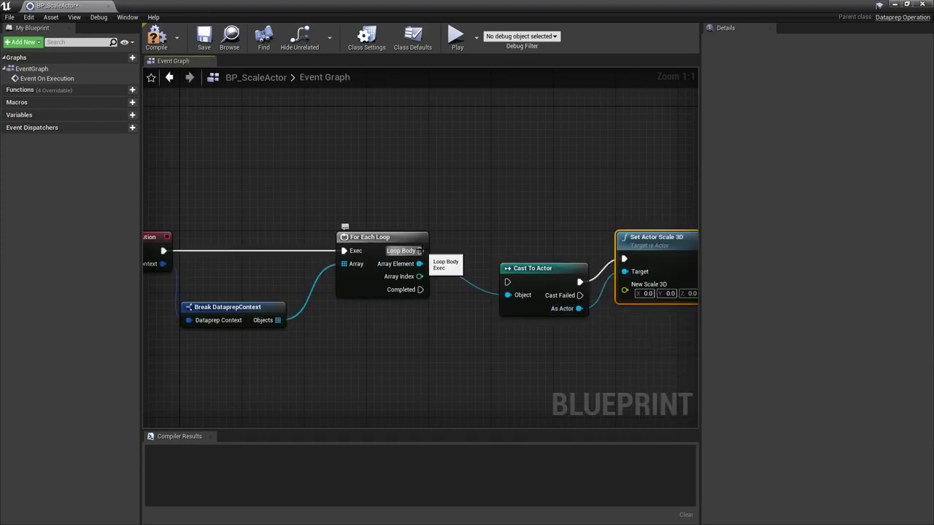
drag(420, 251, 513, 256)
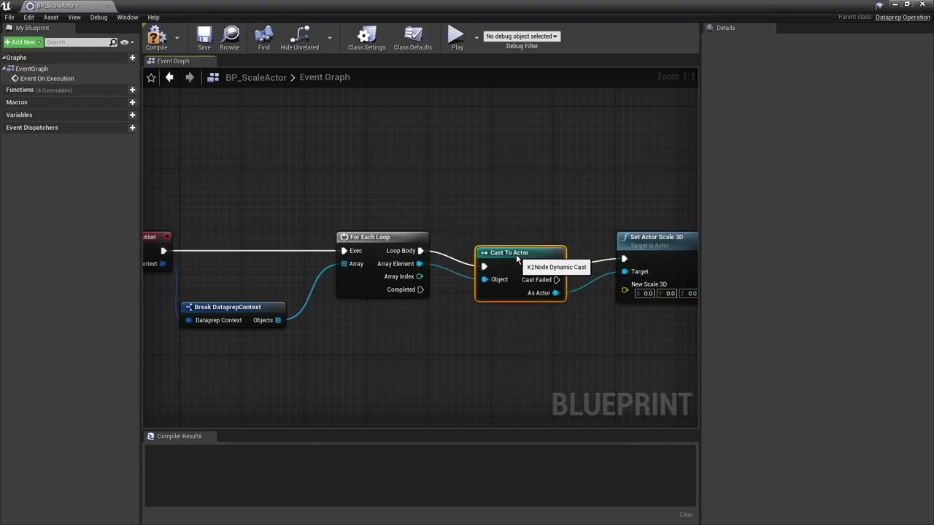
right_drag(614, 298, 515, 303)
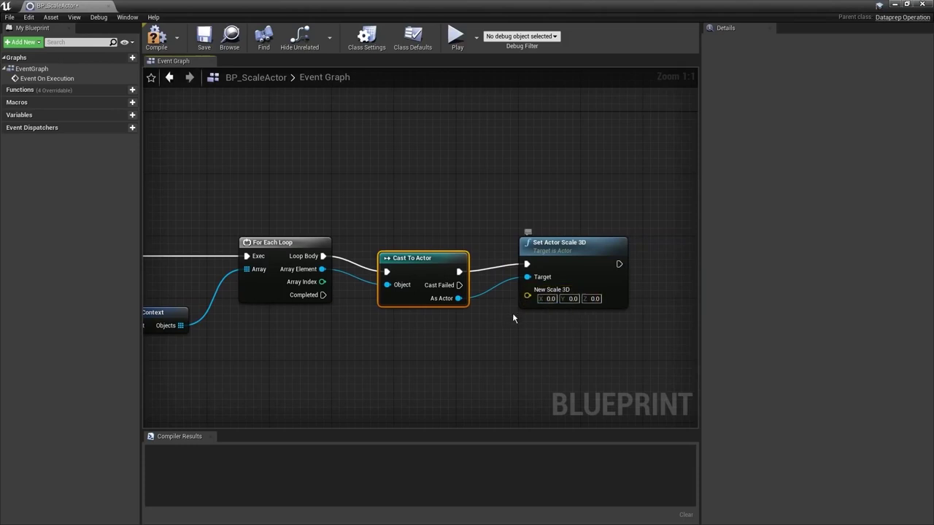
Add an instance-editable variable named ScaleFactor and set its type to Float
click(132, 115)
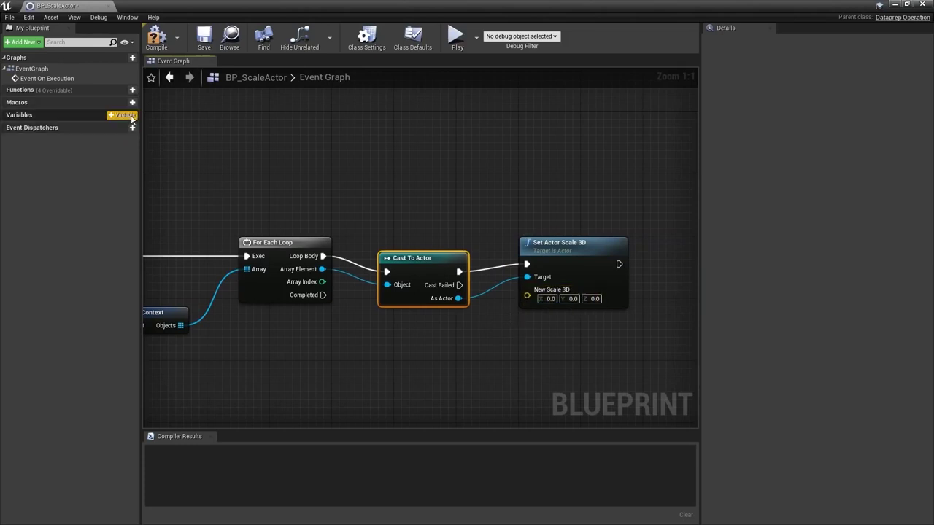
click(132, 128)
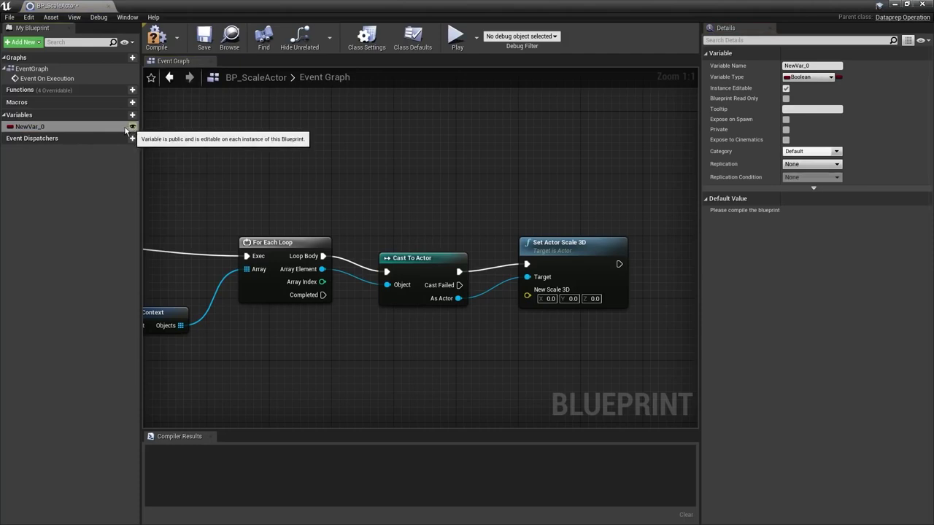
click(117, 126)
click(74, 127)
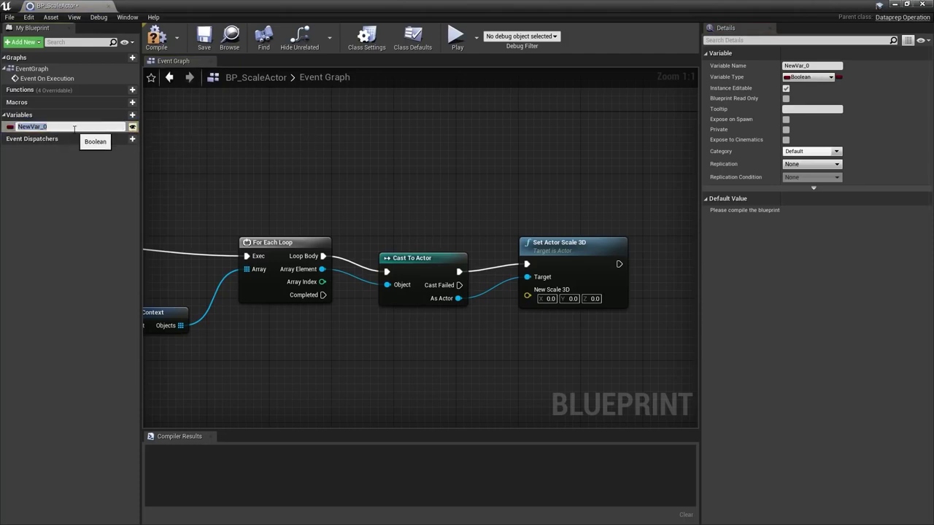
text(ScaleFactor)
key(Return)
click(809, 77)
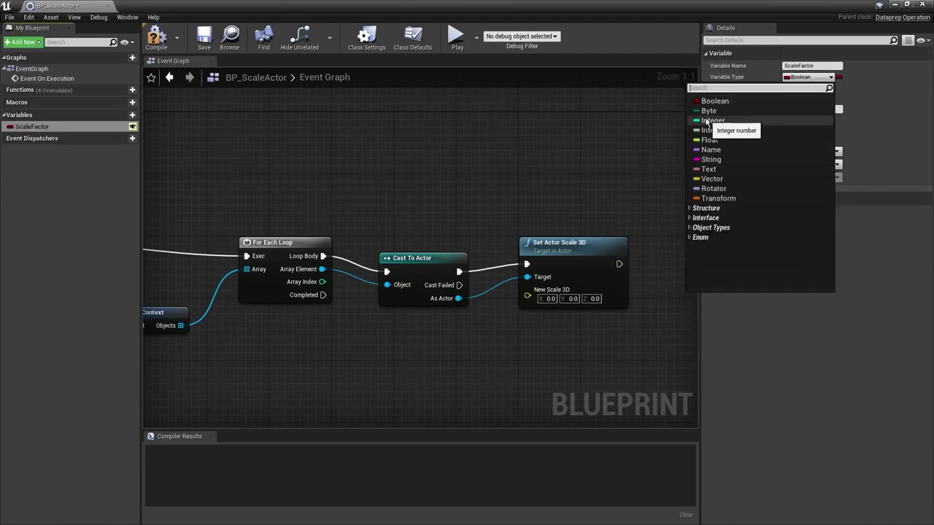
click(706, 144)
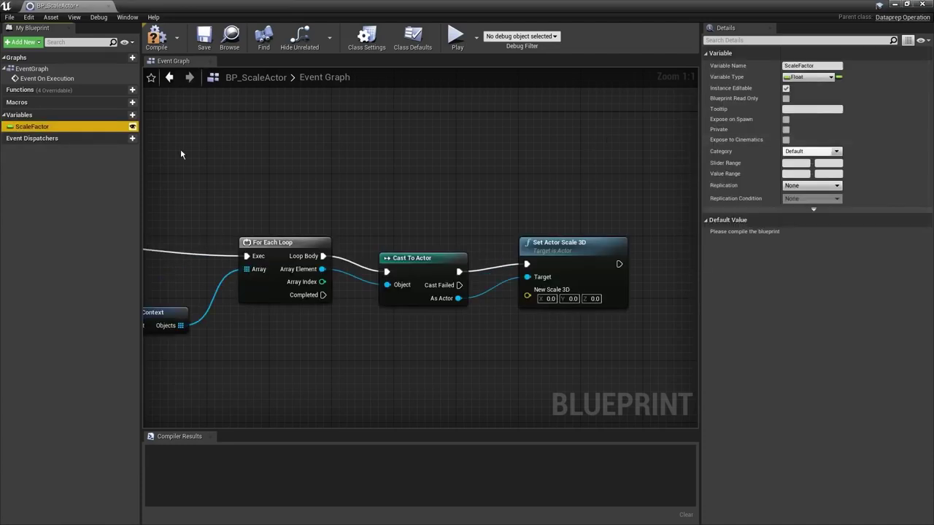
Feed the ScaleFactor variable into New Scale 3D of Set Actor Scale 3D and tidy the connected nodes
drag(63, 127, 529, 301)
drag(558, 242, 610, 242)
drag(503, 297, 527, 321)
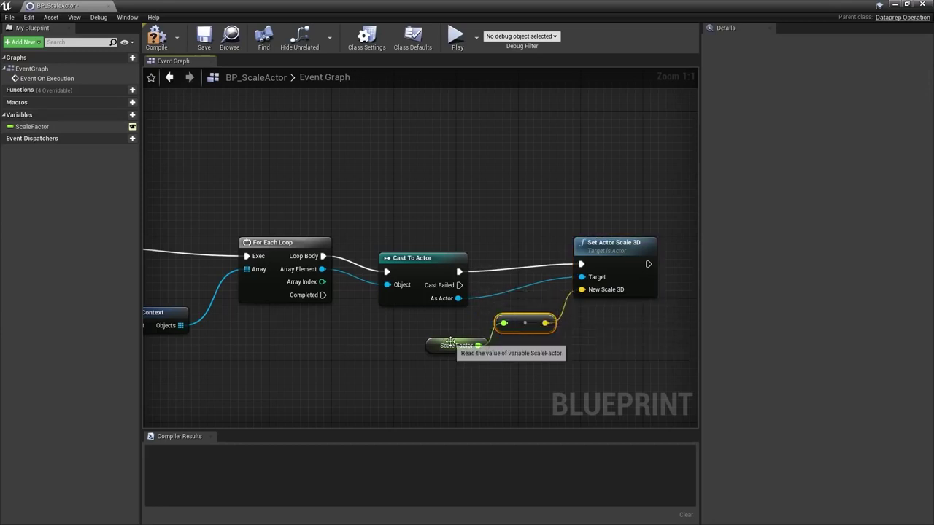
drag(458, 346, 441, 339)
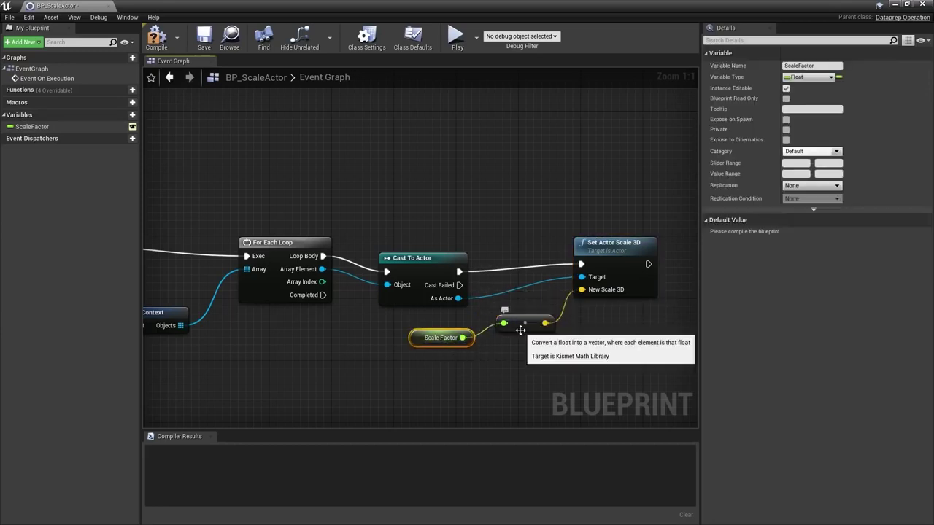
Compile the BP_ScaleActor Blueprint and reopen the Dataprep_BuggyLive asset
click(157, 37)
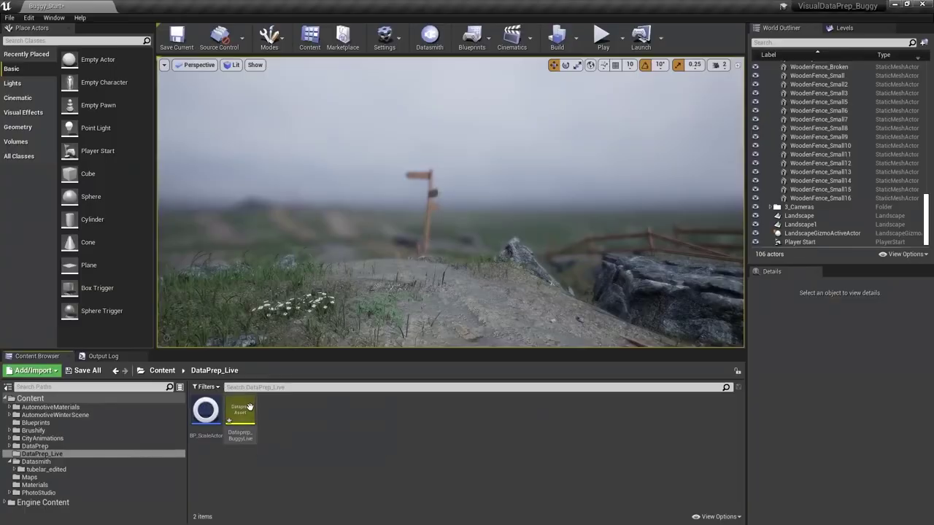
double_click(248, 409)
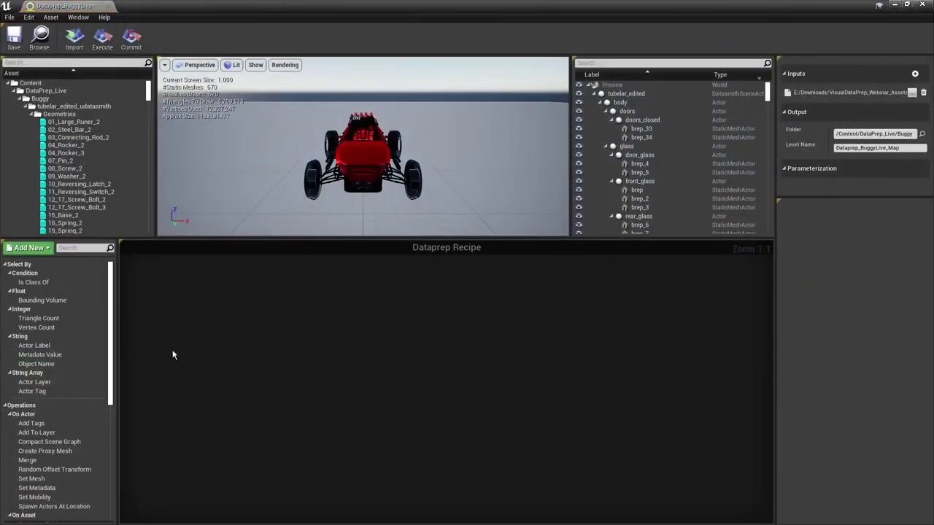
Add the user-defined BP Scale Actor operation to the recipe with Scale Factor 2 and execute the recipe
drag(112, 339, 112, 460)
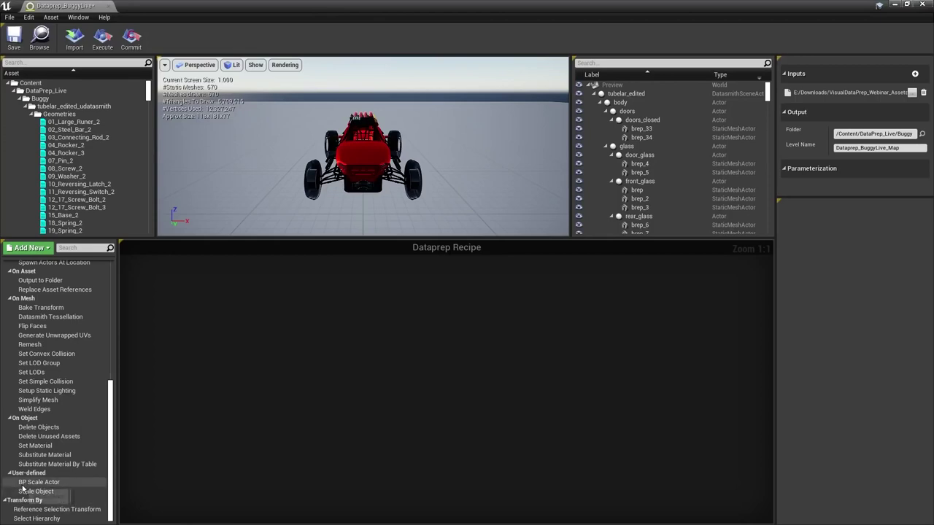
drag(49, 486, 211, 303)
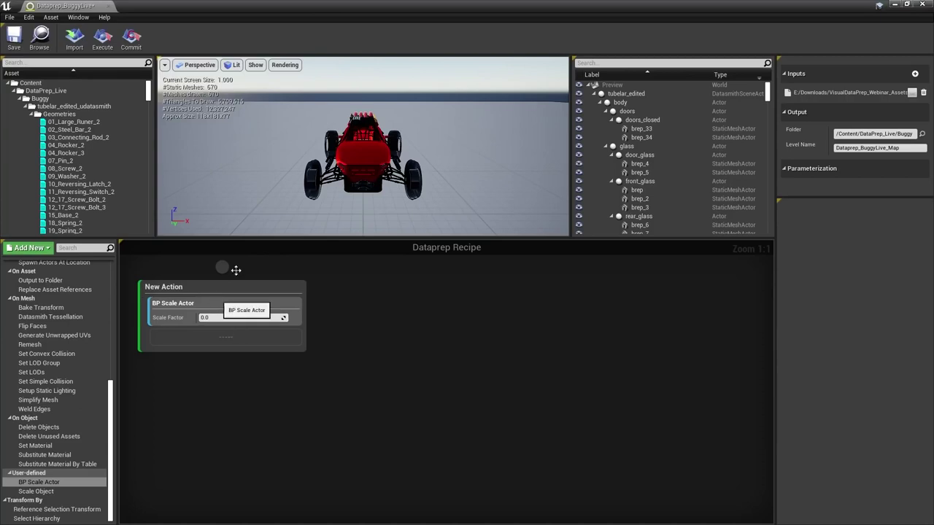
click(219, 317)
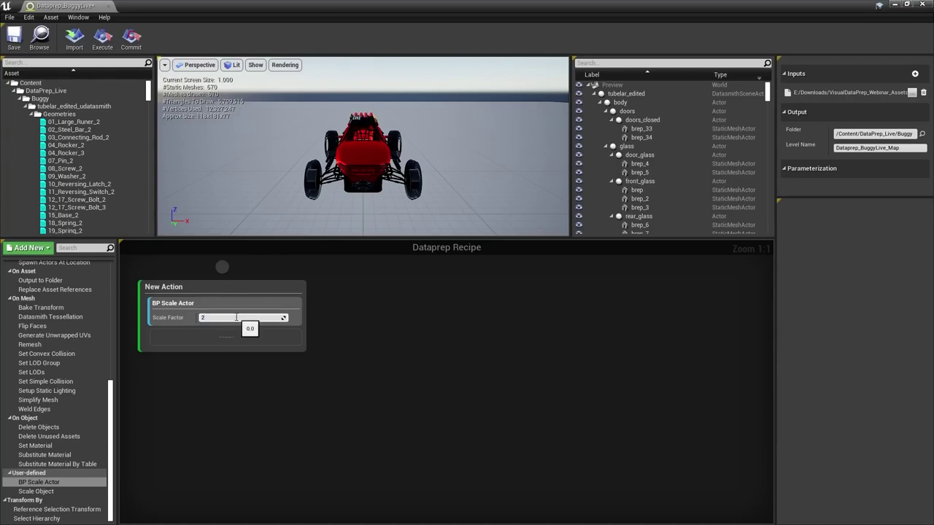
click(102, 36)
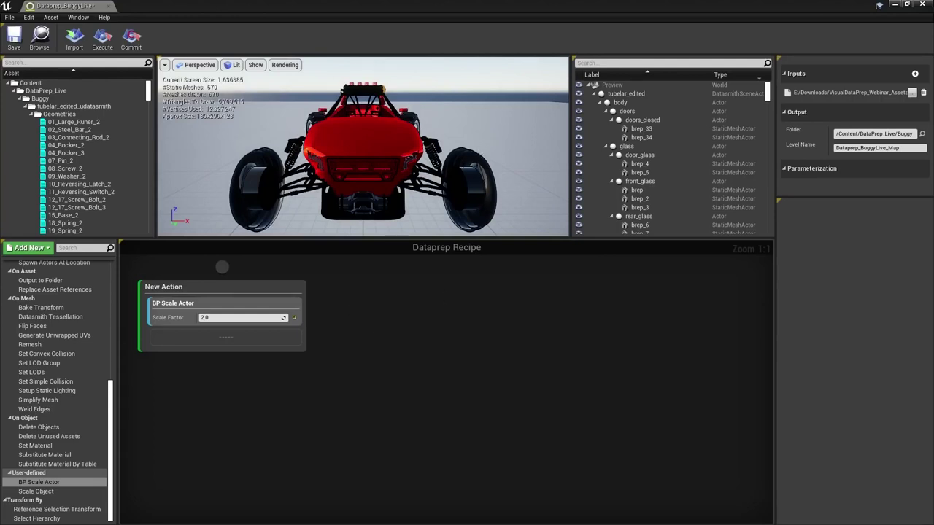
Append Substitute Material By Table to the same action using the M_LookupTable_Buggy data table, and execute the recipe
scroll(43, 474, up, 1)
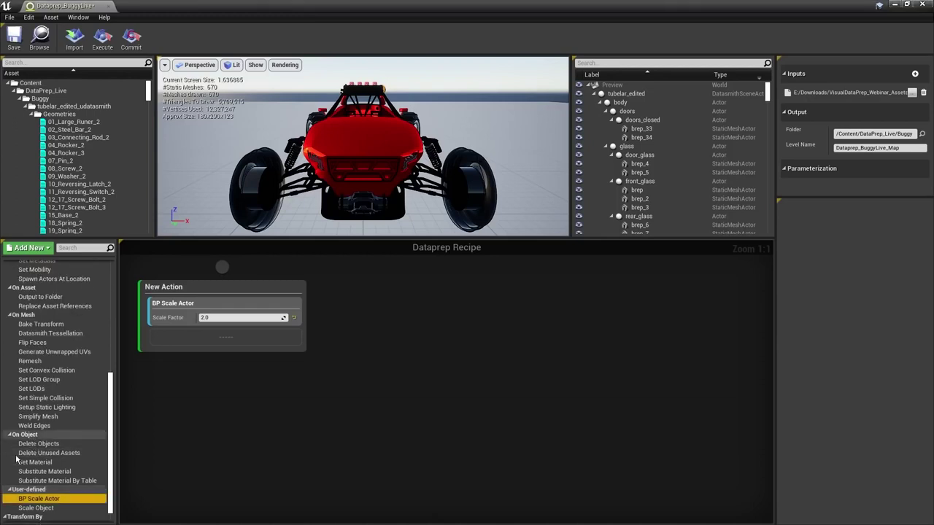
drag(52, 482, 212, 339)
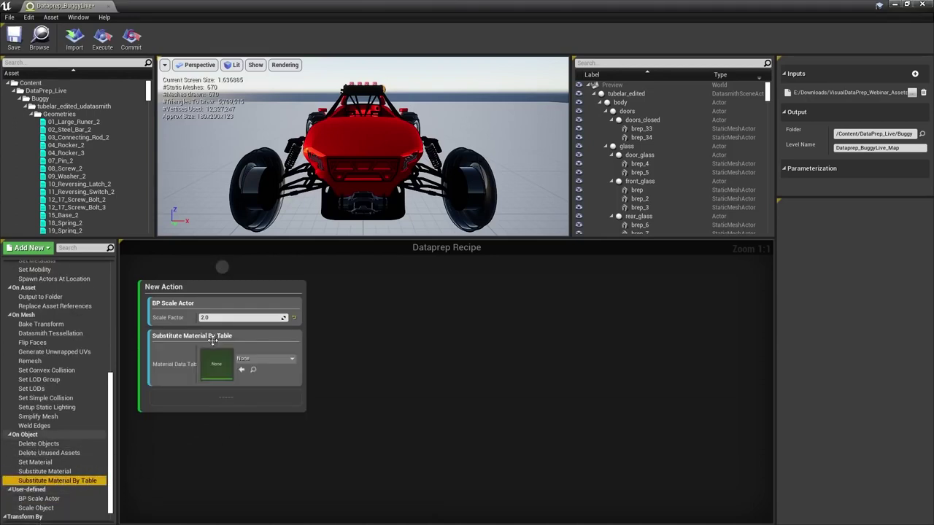
click(272, 359)
click(284, 255)
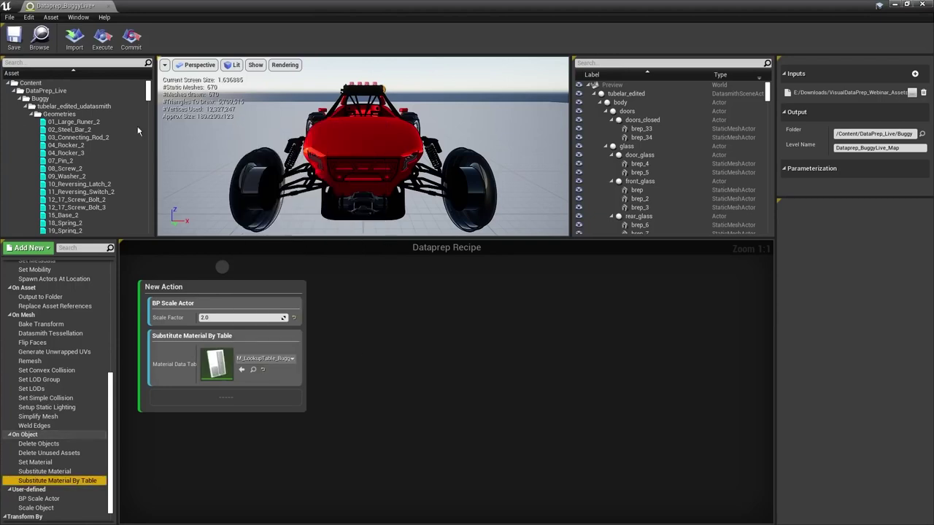
click(101, 46)
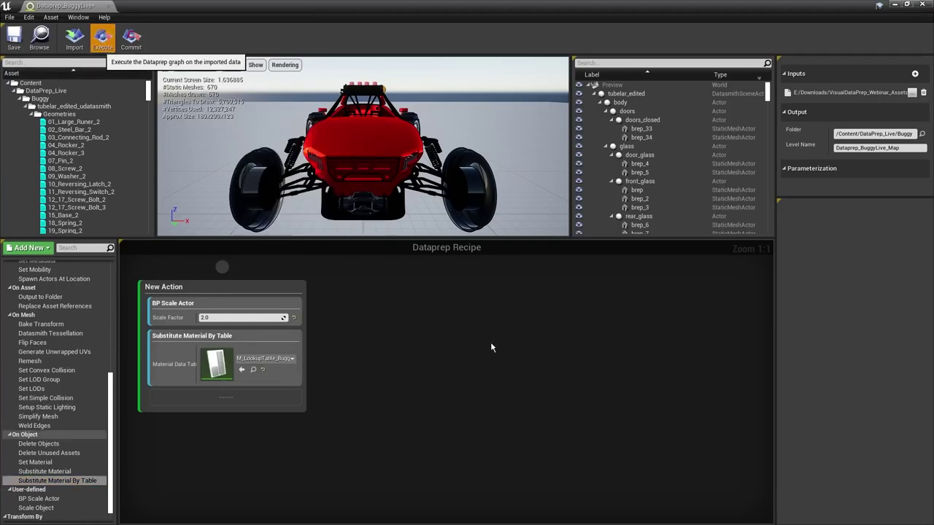
drag(438, 160, 682, 188)
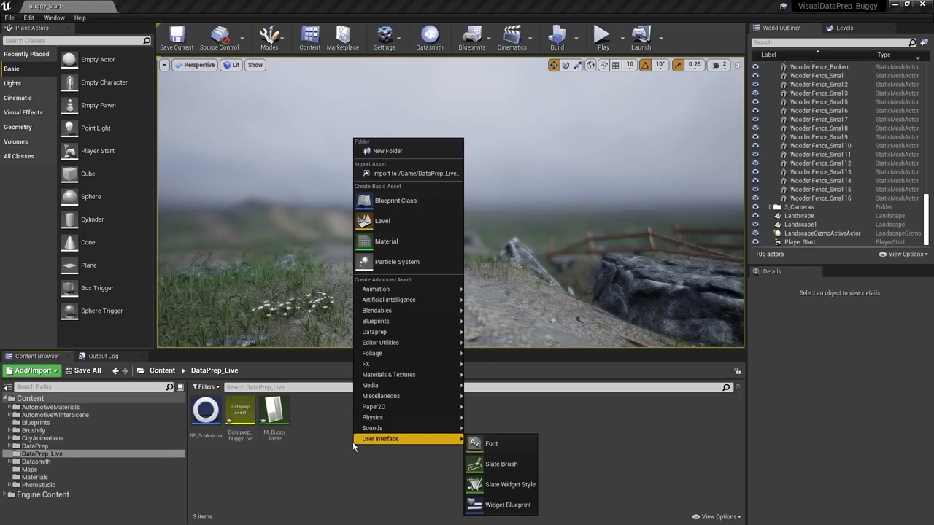
Create an Actor Blueprint named BP_Headlights in the DataPrep_Live folder and open it
click(394, 201)
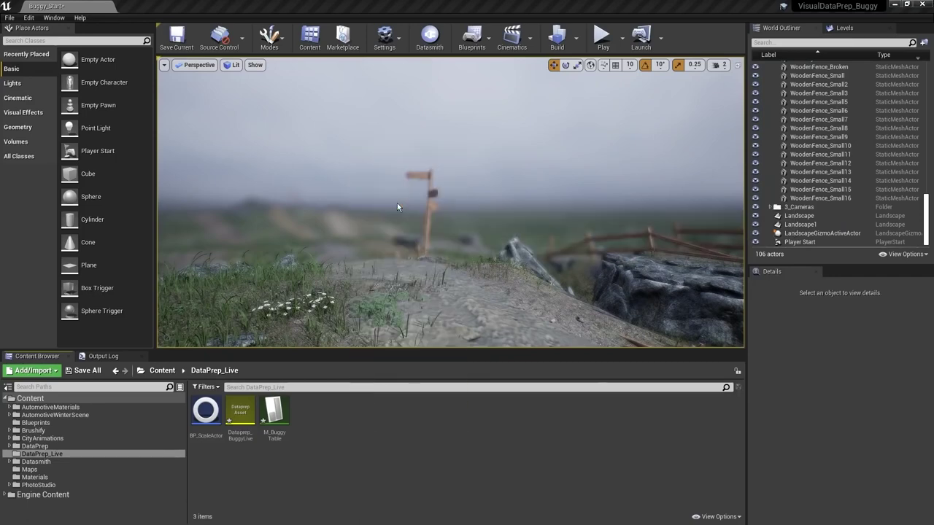
click(370, 172)
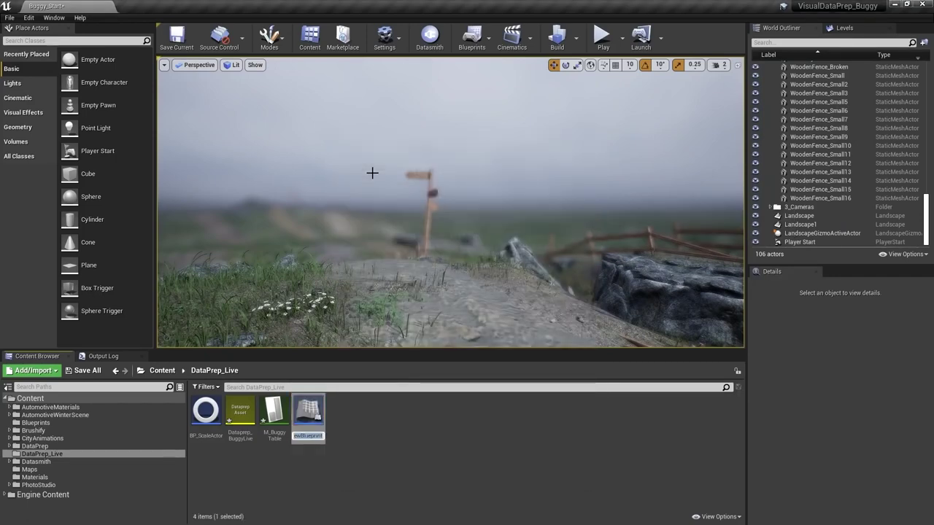
text(BP_)
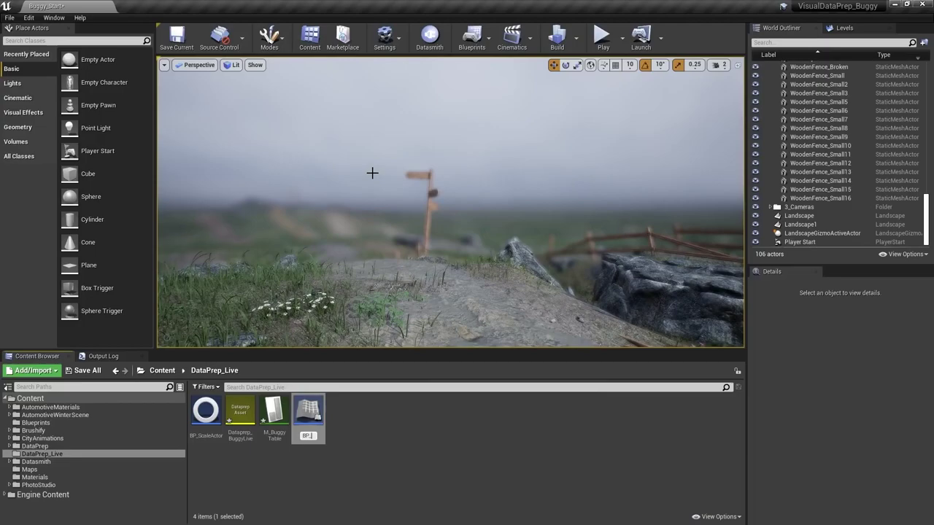
text(Headlights)
key(Return)
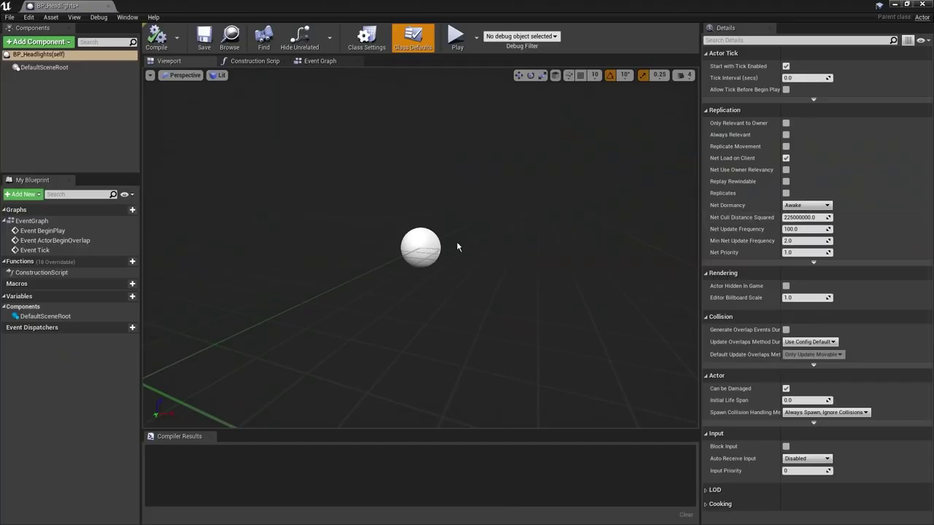
Add a Rect Light component and a Spot Light component nested under it to BP_Headlights
click(42, 42)
text(light)
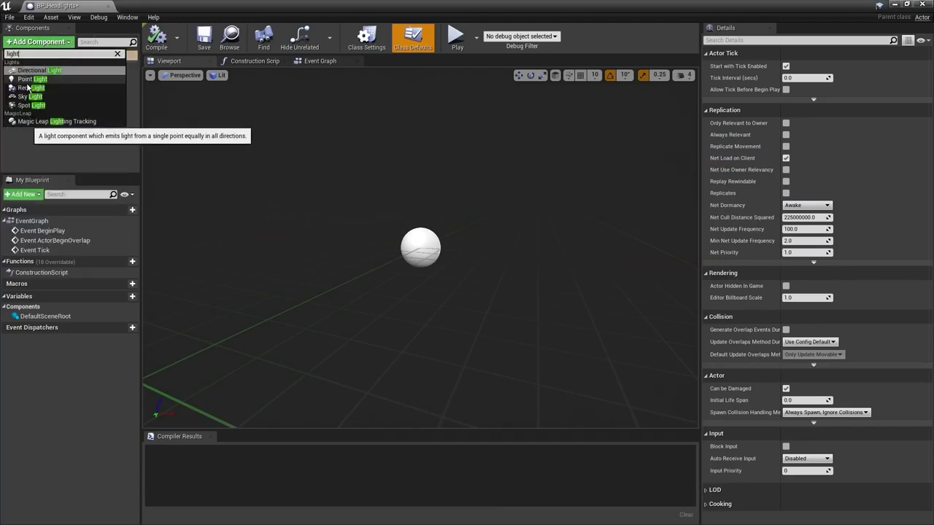
click(29, 88)
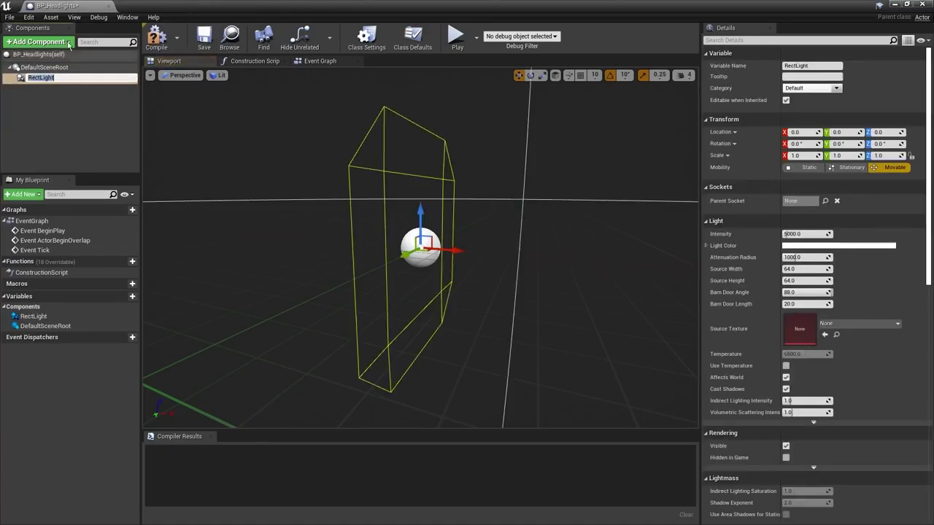
click(37, 42)
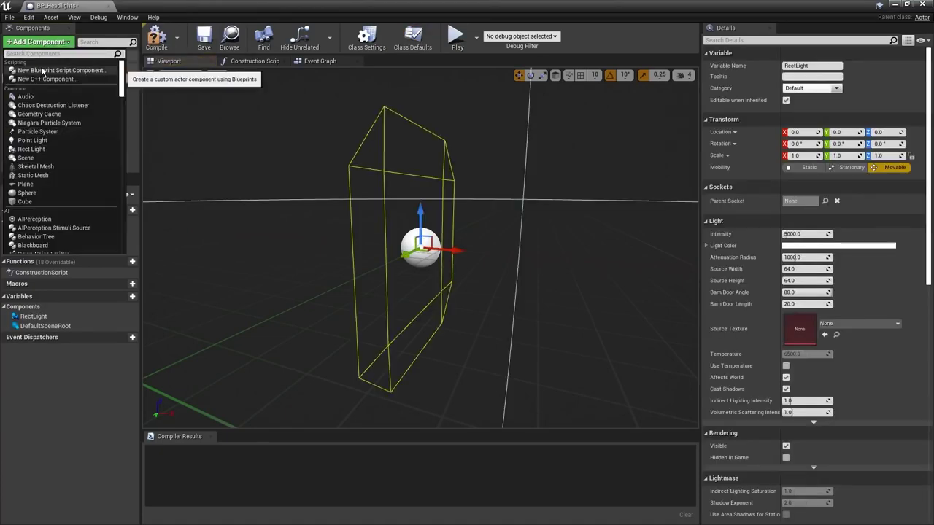
text(spot)
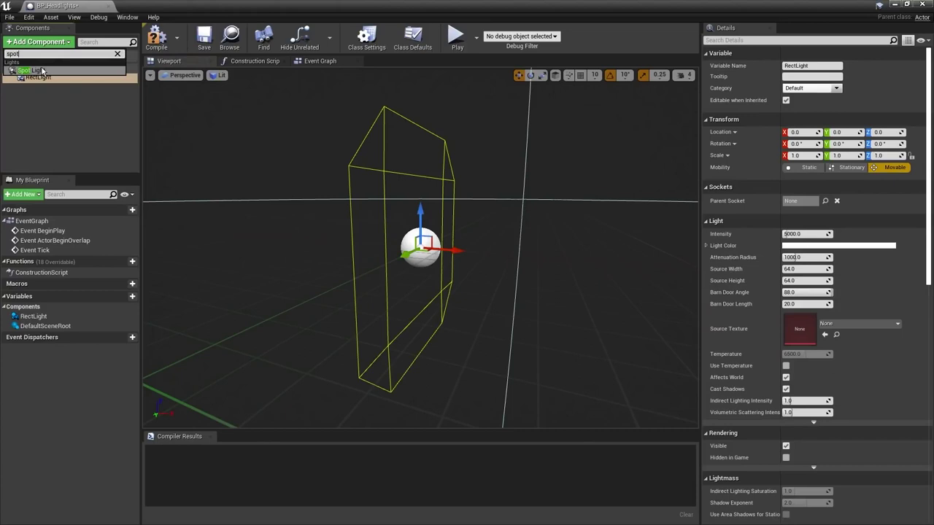
click(36, 70)
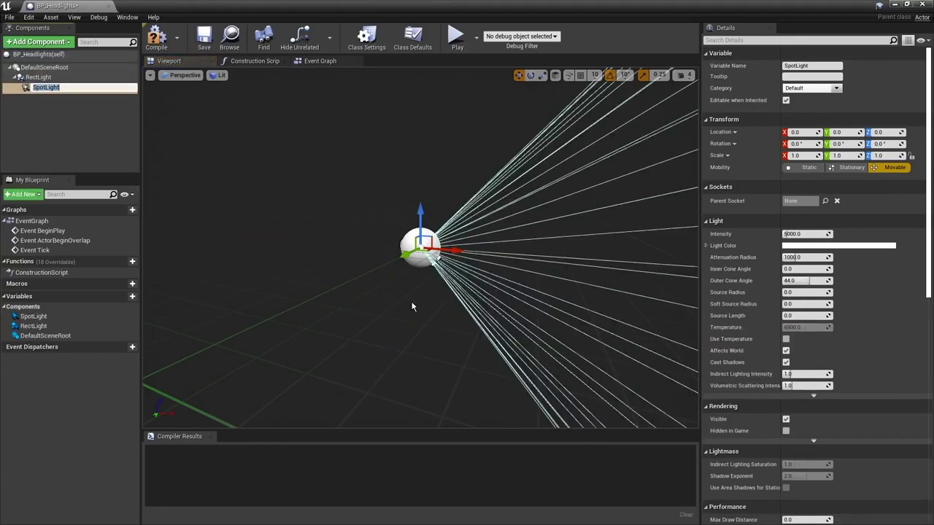
Rotate RectLight 90° about Z and set its intensity to 35000 and its source width and height to 32
click(38, 76)
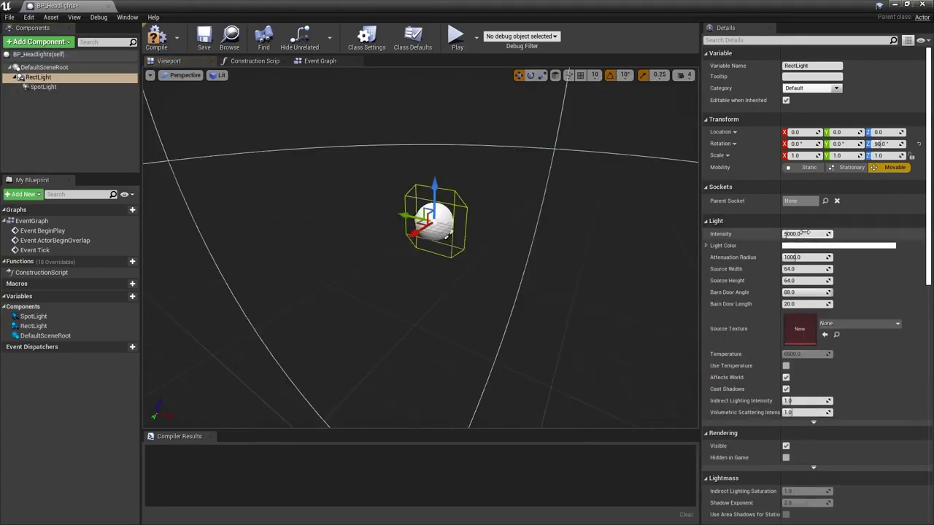
text(3500)
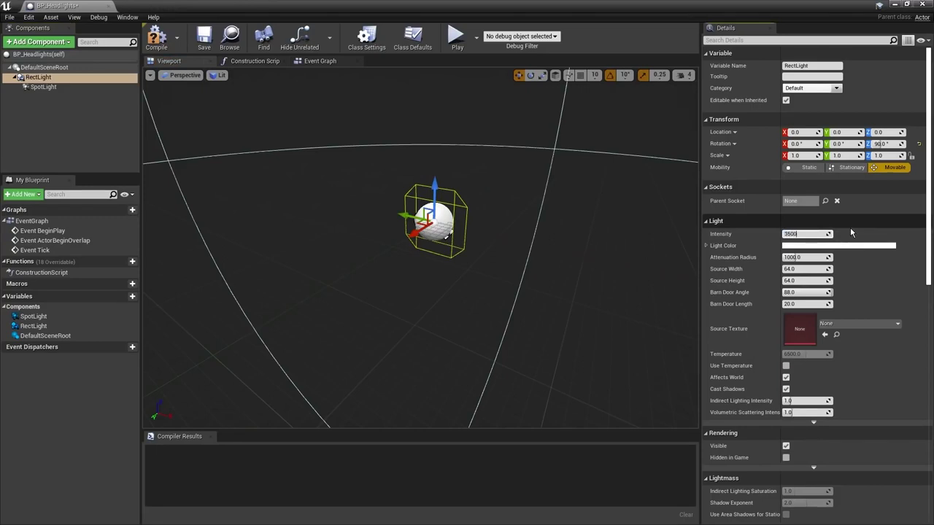
text(0)
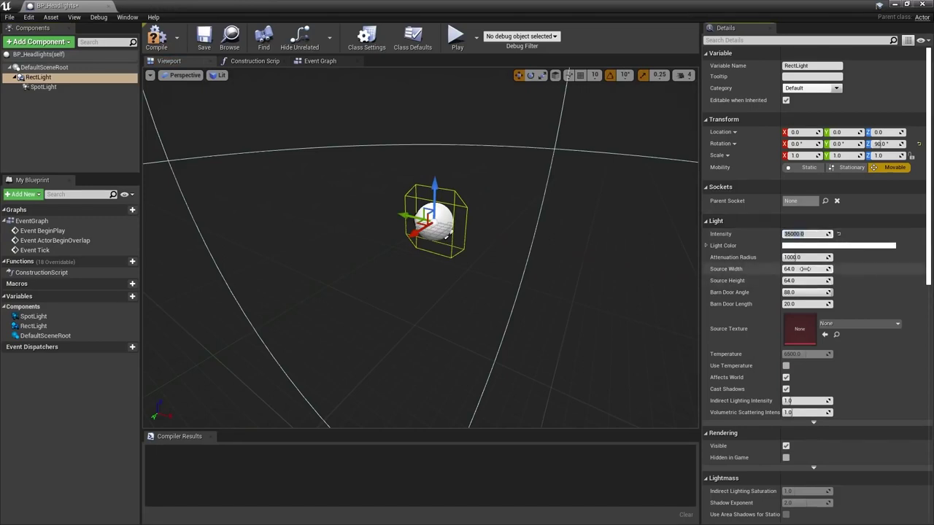
click(806, 269)
text(32)
key(Tab)
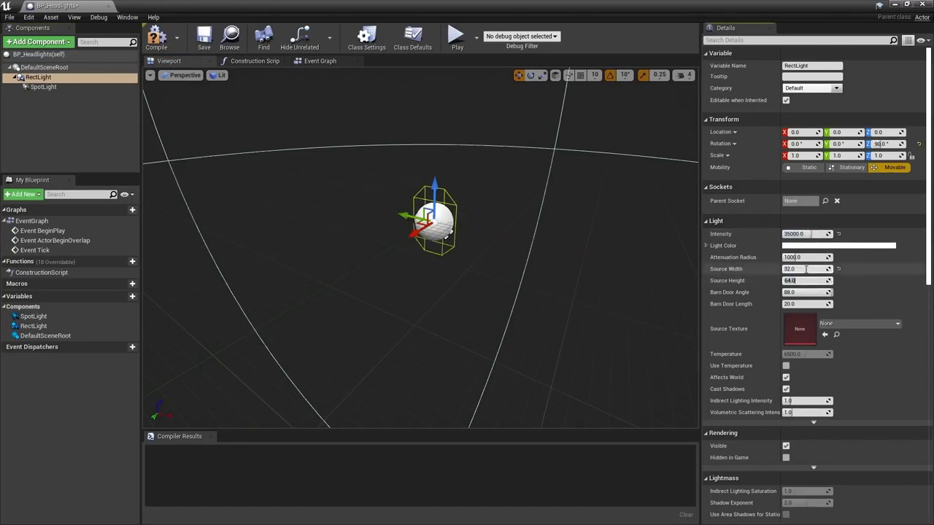
text(32)
key(Tab)
Give SpotLight intensity 40000, source radius 3 and an enabled temperature of 6000, and assign Complex_IES as the IES texture
click(43, 87)
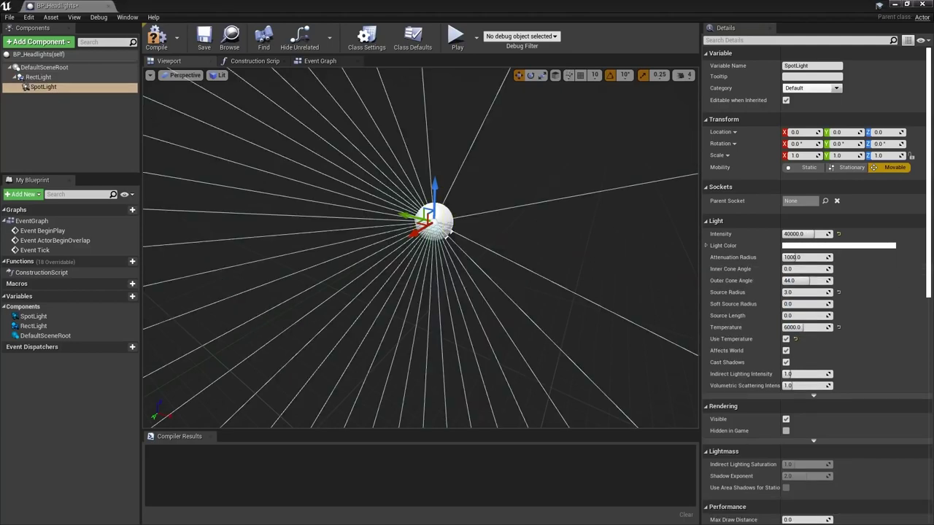
scroll(929, 245, down, 8)
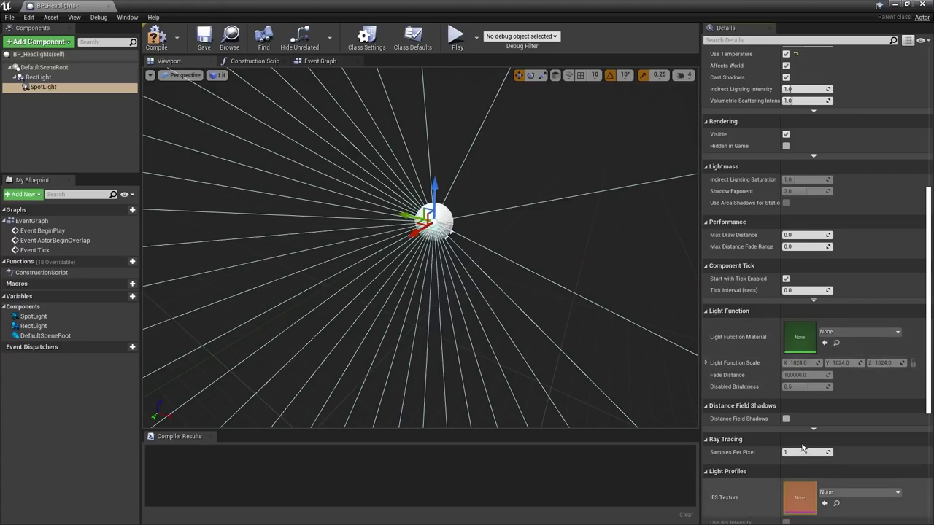
scroll(832, 365, down, 4)
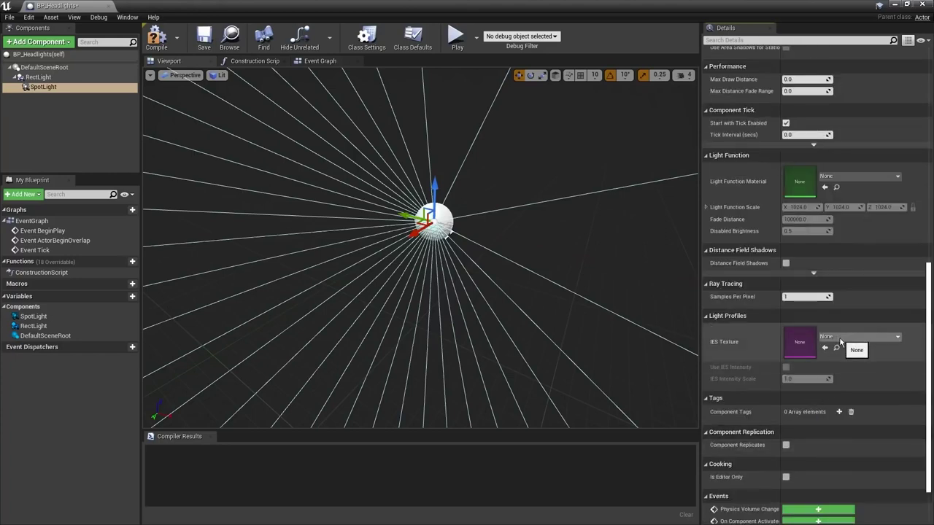
click(840, 338)
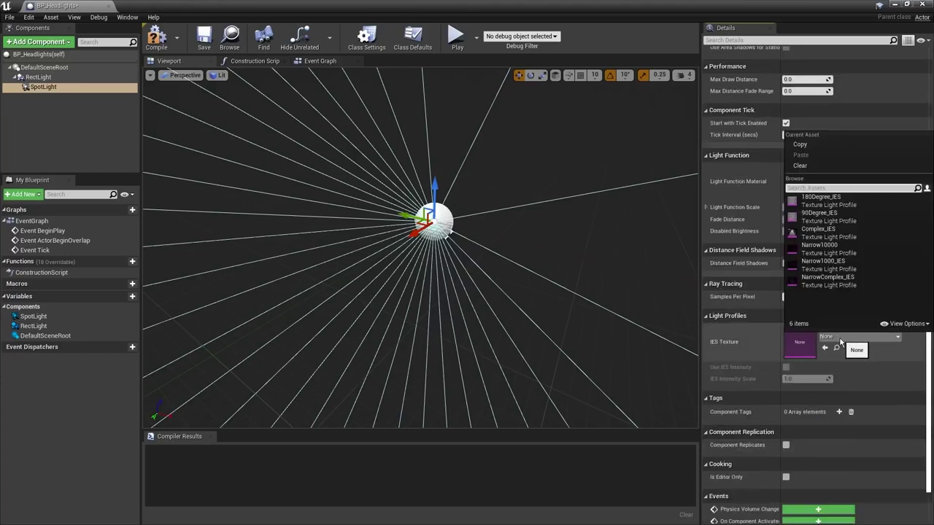
click(821, 235)
click(491, 159)
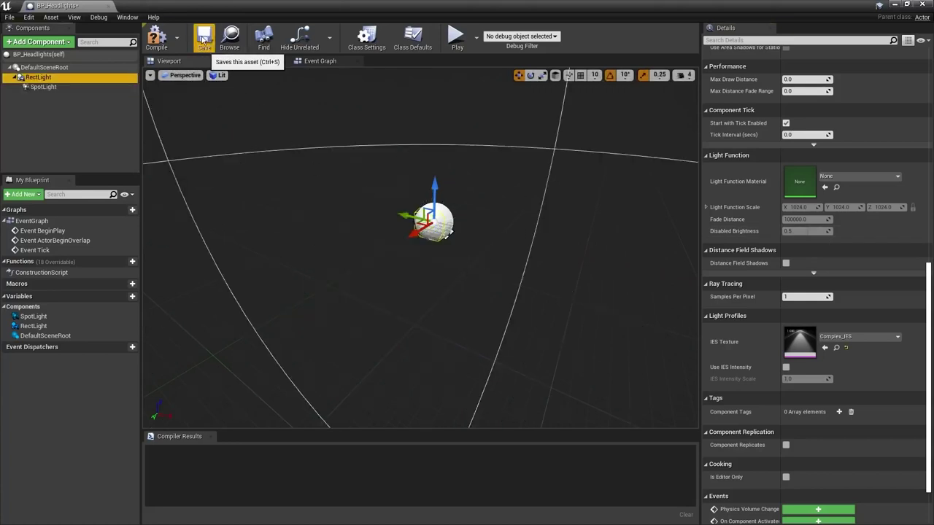
Compile and save BP_Headlights, close it and reopen the Dataprep_BuggyLive asset
click(156, 36)
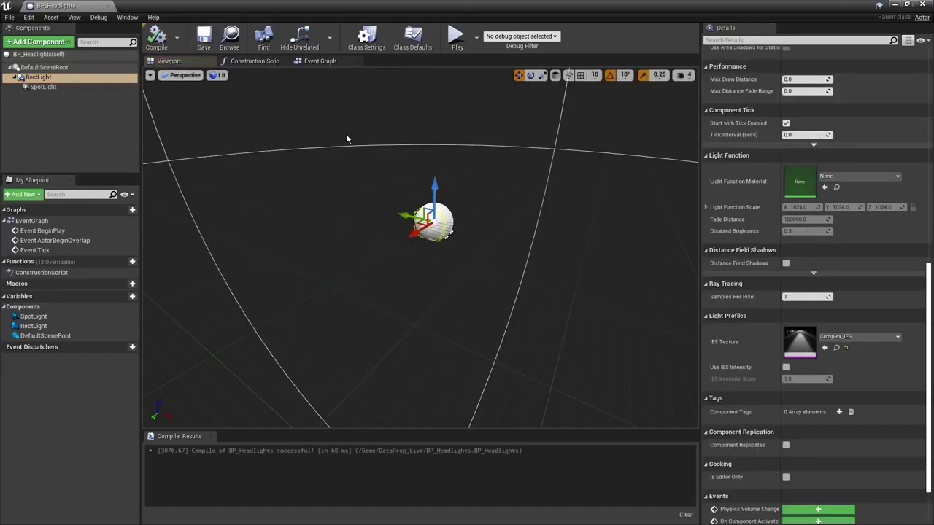
click(922, 5)
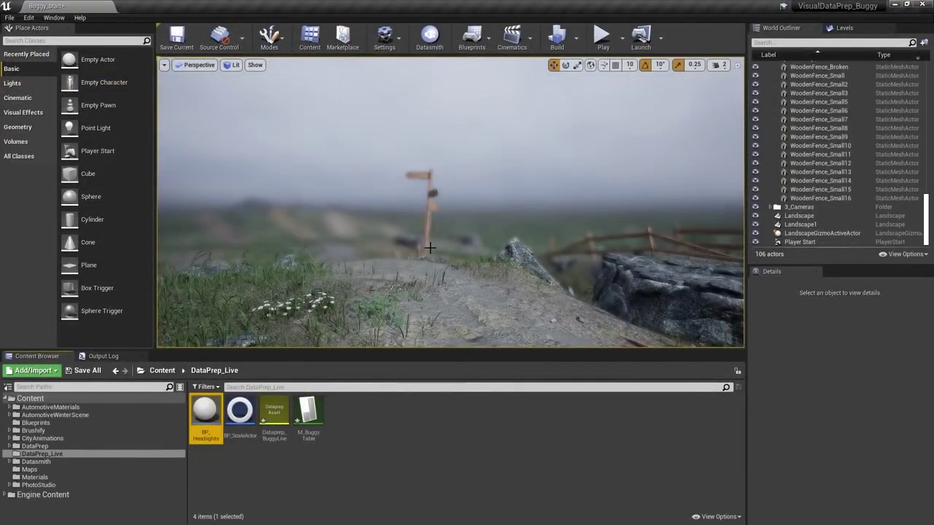
double_click(274, 412)
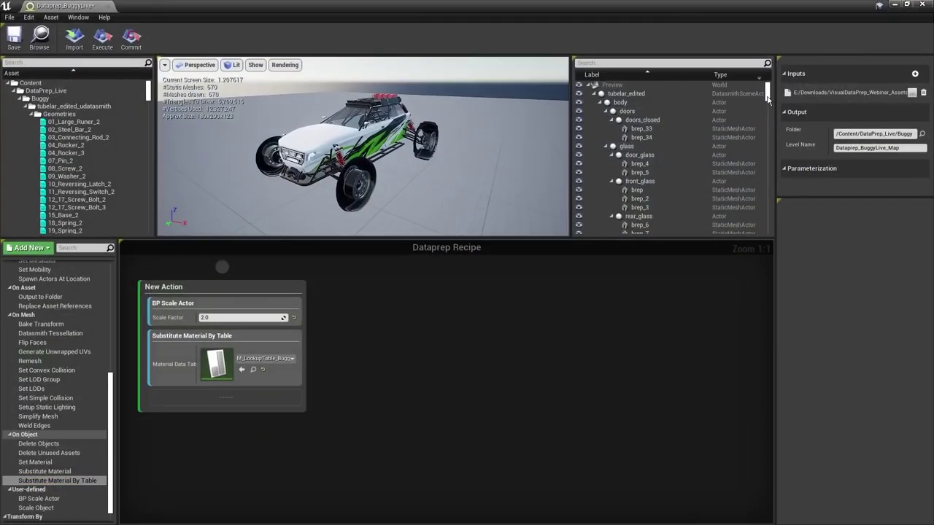
Add a new action that filters by Actor Label with Exact Match on "front", the parent actor of the front headlight meshes
scroll(643, 178, down, 10)
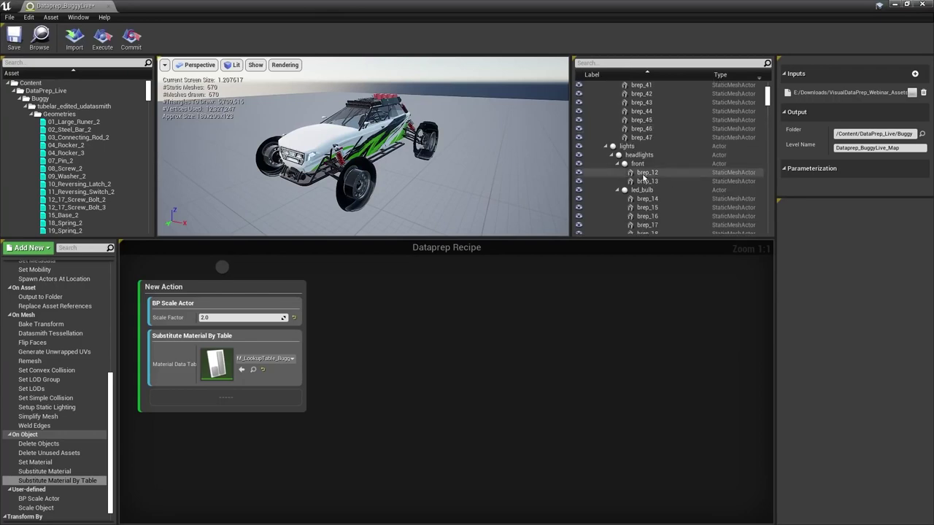
click(637, 164)
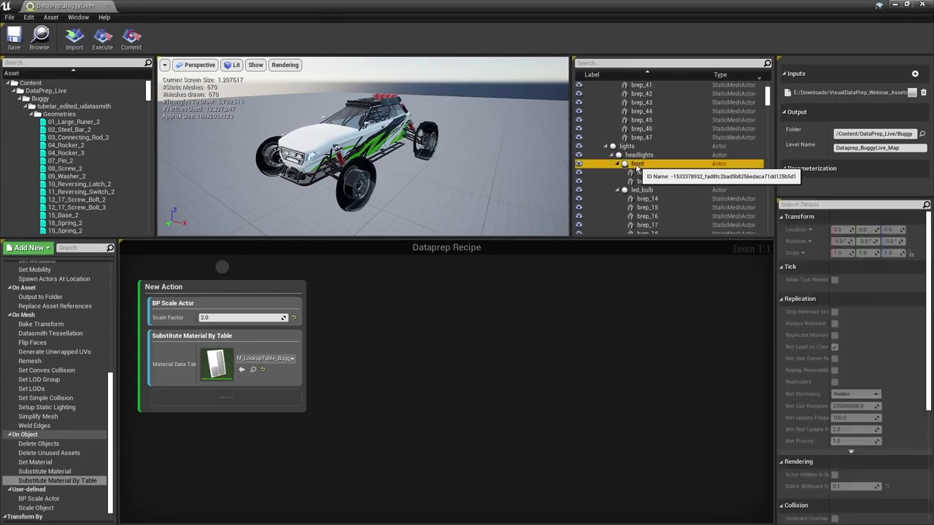
double_click(637, 164)
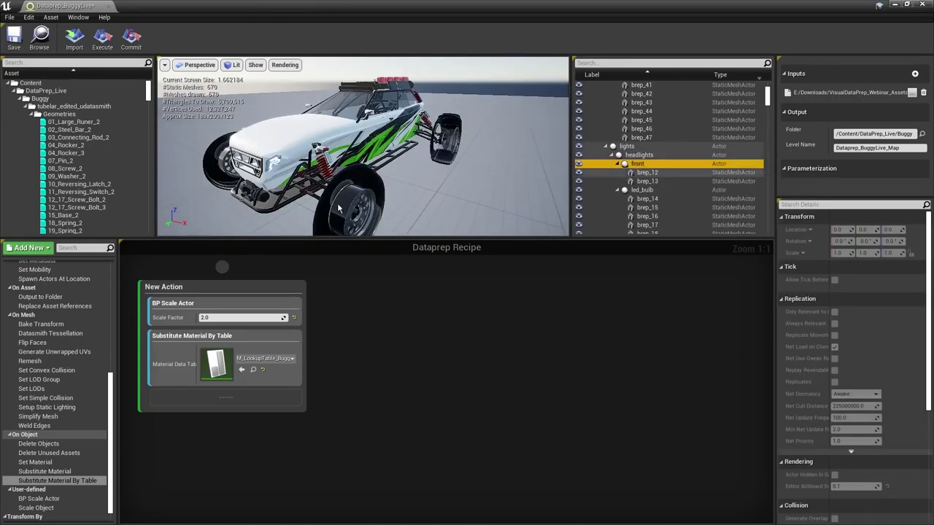
drag(110, 390, 110, 272)
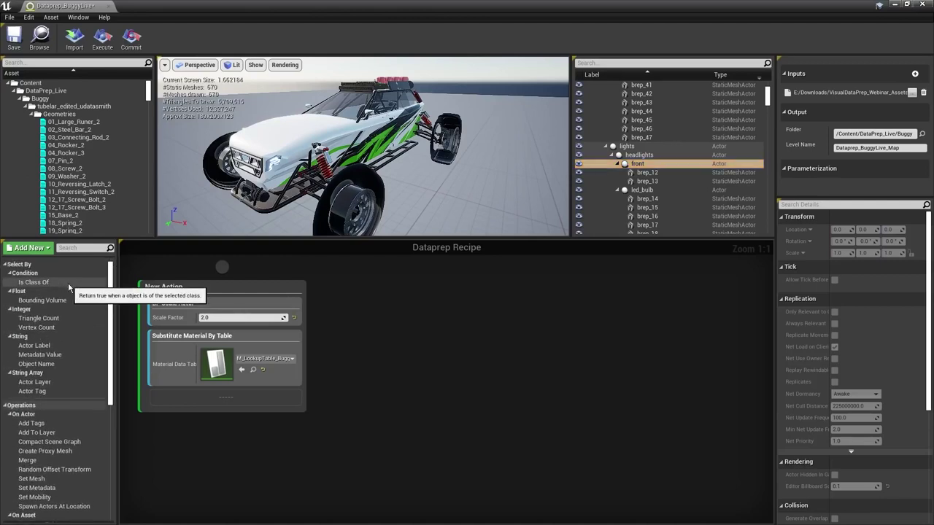
drag(35, 345, 358, 299)
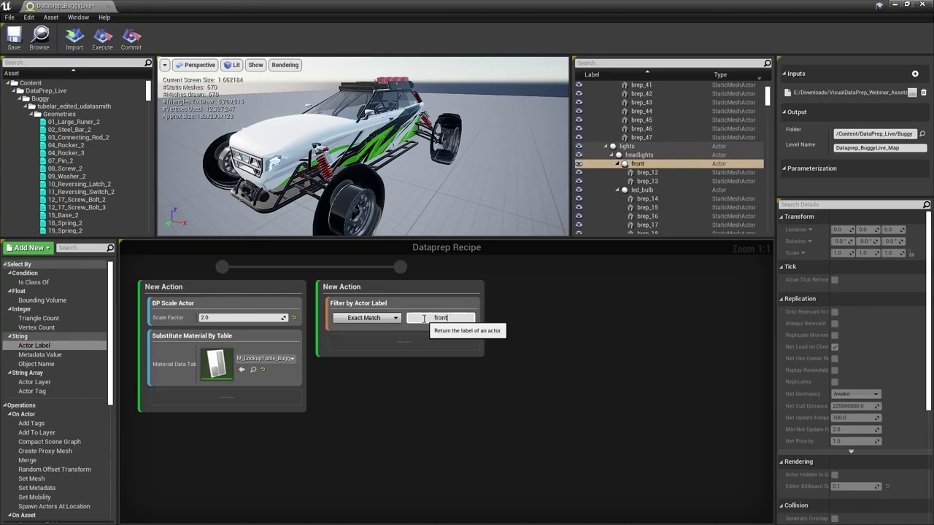
key(Return)
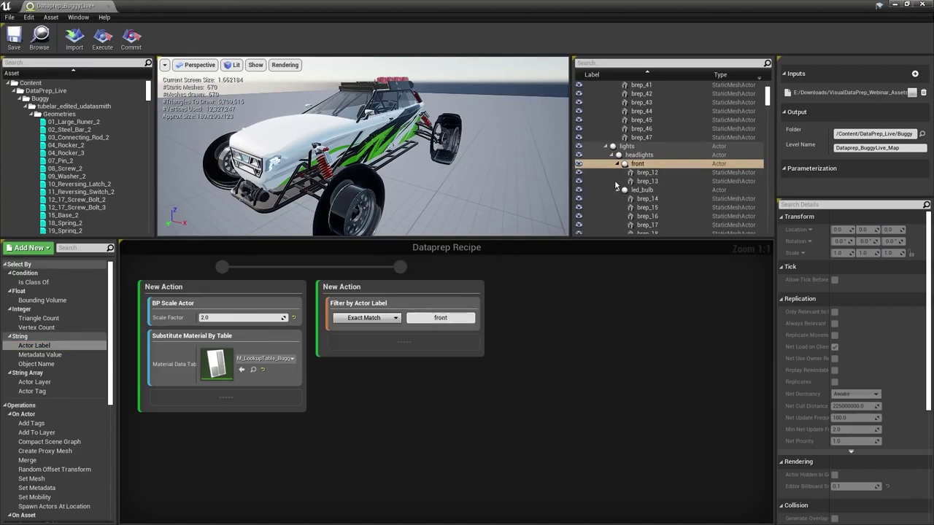
Hide the brep_12 and brep_13 meshes under the front headlights actor in the preview scene
click(589, 181)
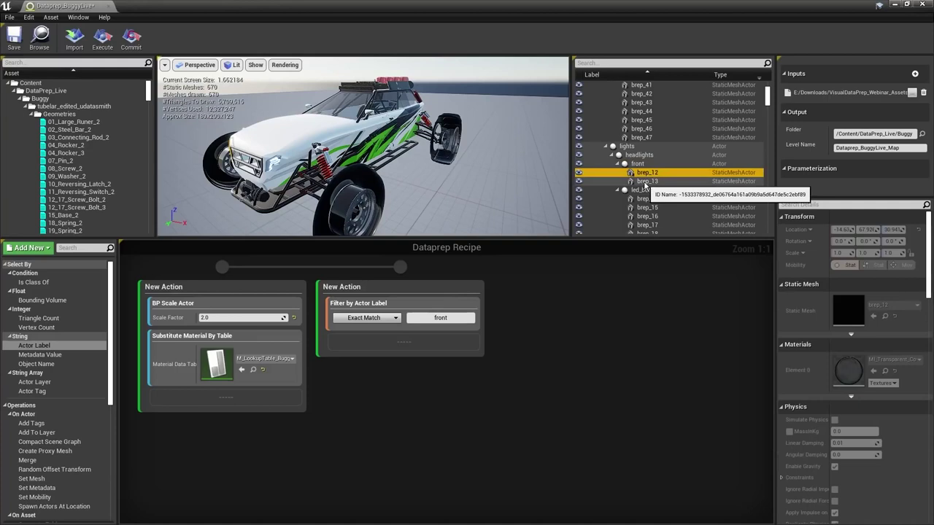
click(580, 182)
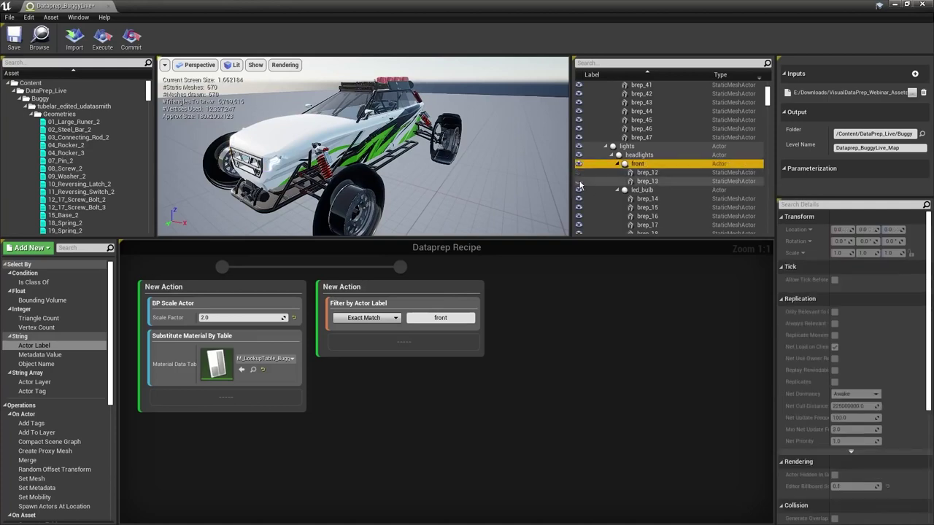
Add a Select Hierarchy transform to the "front" label action, selecting Immediate Children with Output Can Include turned off
click(579, 182)
scroll(104, 393, down, 9)
drag(36, 518, 403, 349)
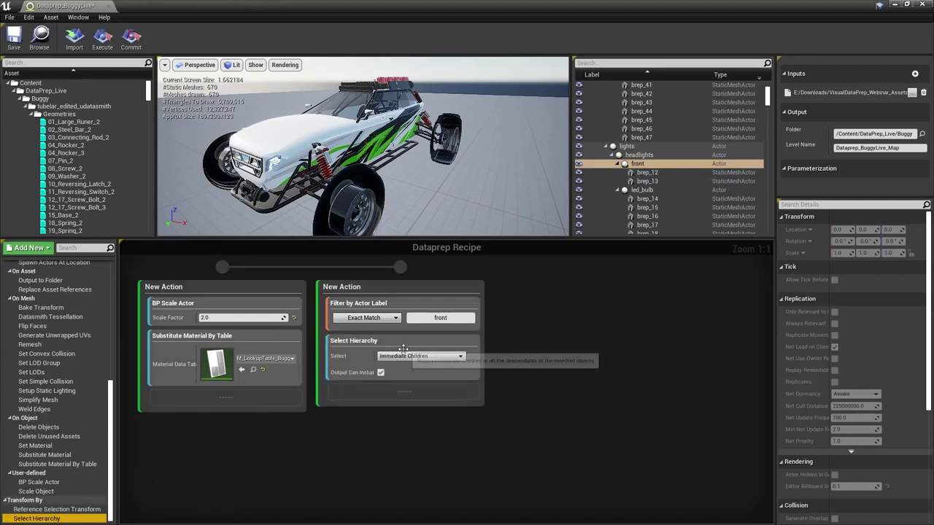
click(380, 372)
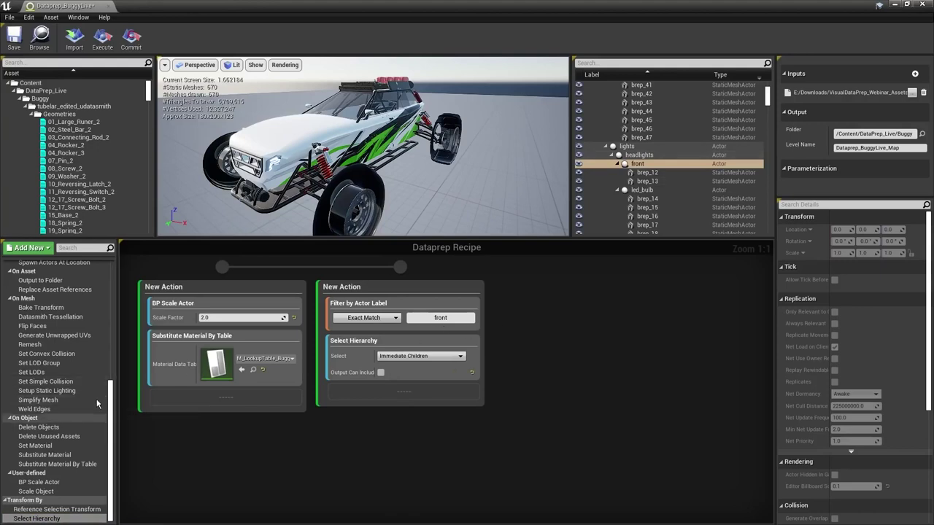
Add a Spawn Actors At Location operation to the "front" action and set its asset to BP_Headlights
scroll(63, 360, up, 5)
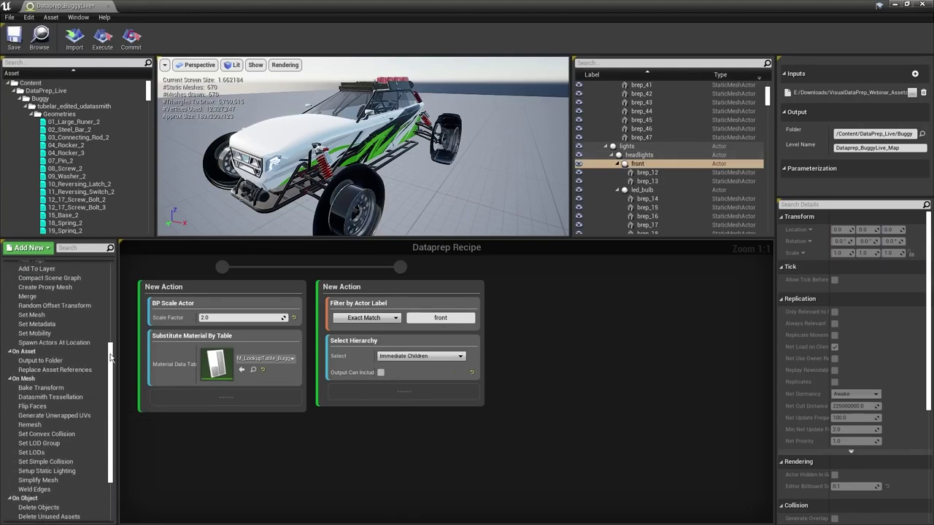
drag(63, 361, 403, 404)
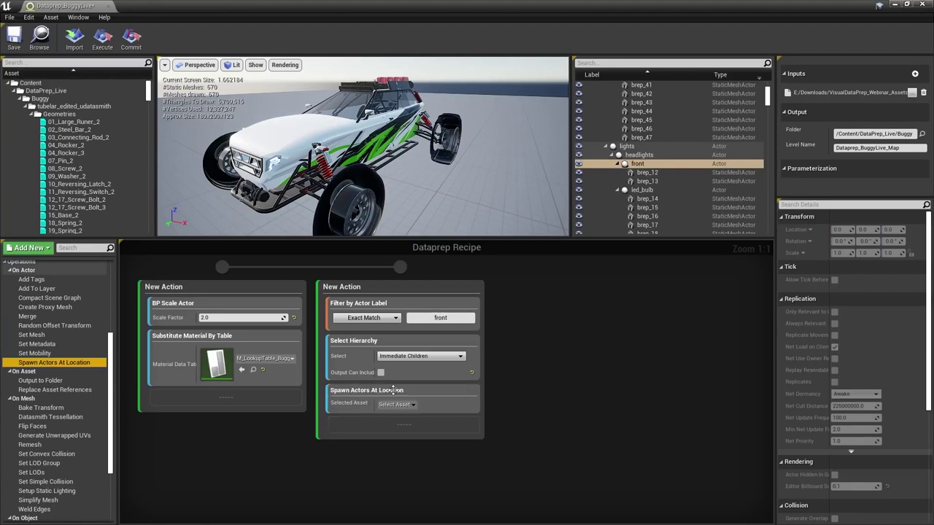
click(409, 405)
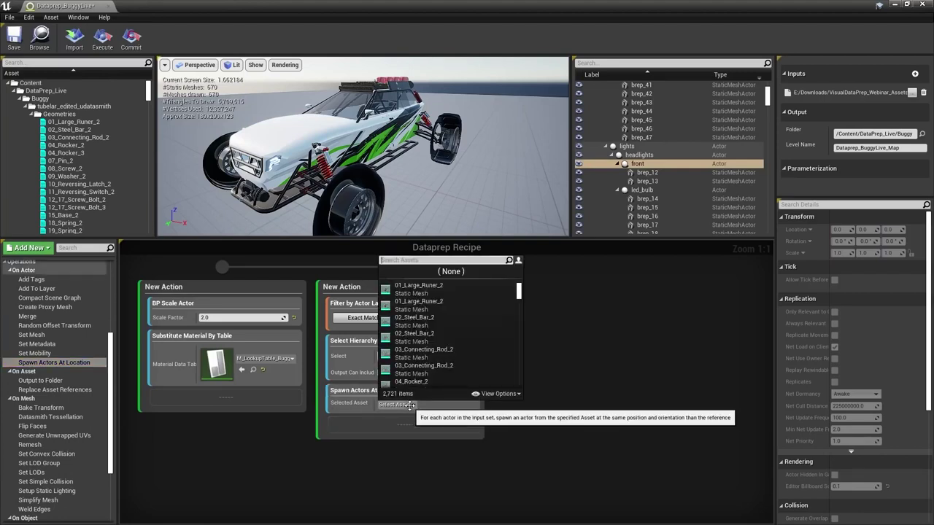
text(bp_head)
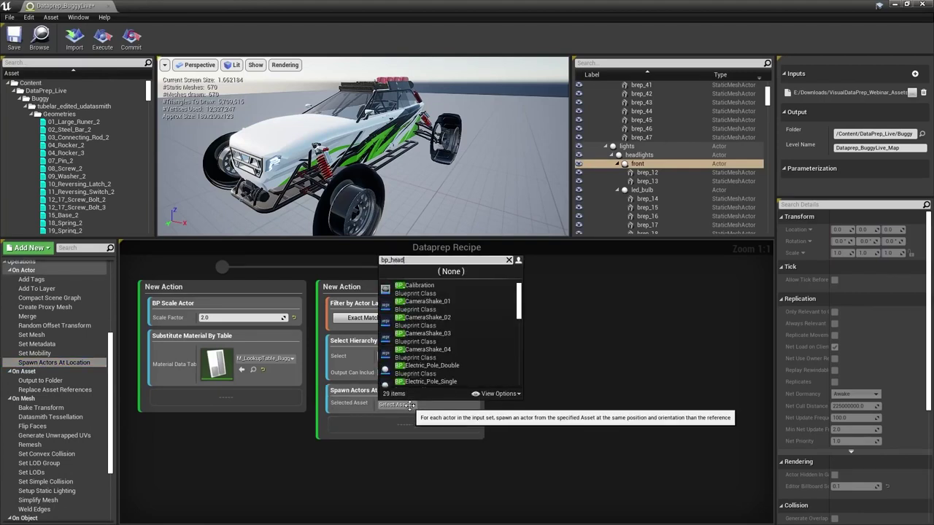
click(411, 305)
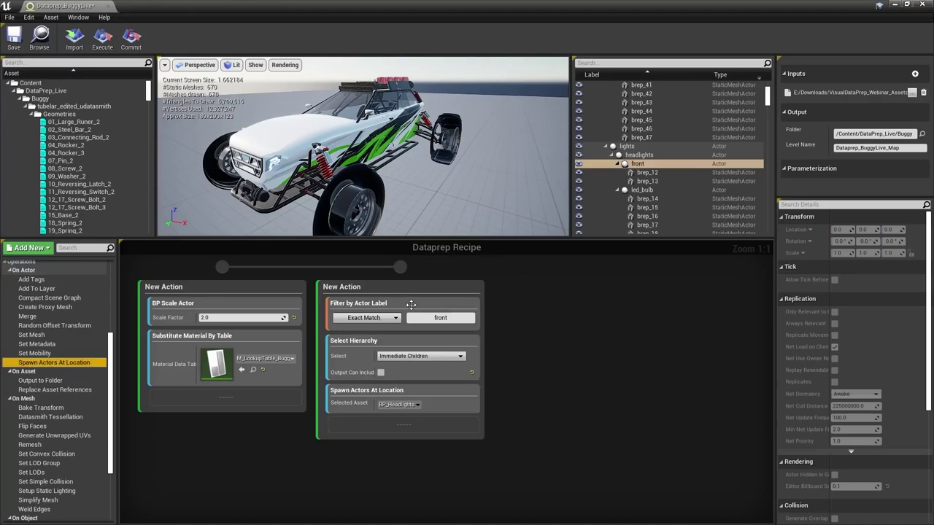
Select the meshes brep_64 to brep_67 under the tire actor to see which parts of the buggy they are
drag(768, 97, 767, 234)
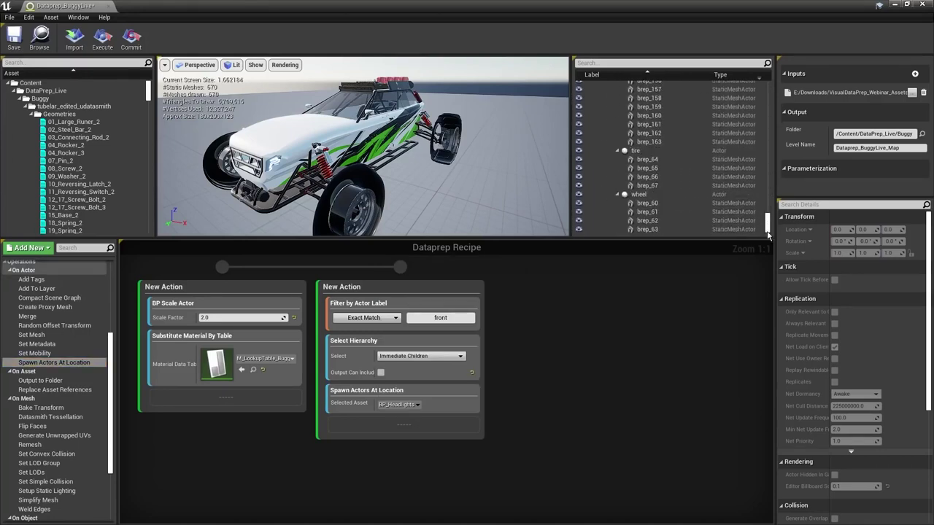
click(647, 159)
shift+click(647, 185)
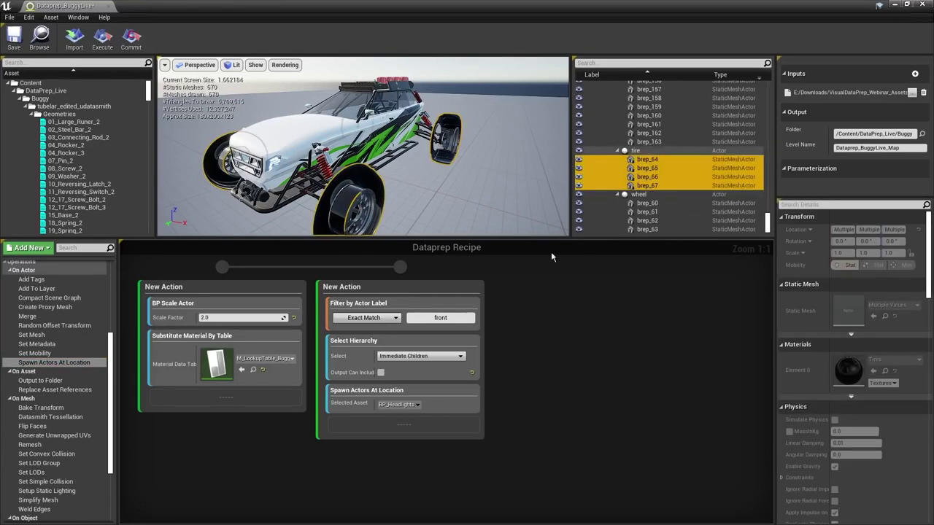
Create a third action that takes the immediate children of the actor labelled exactly "tire", excluding the parent, and flips their faces
drag(406, 302, 532, 303)
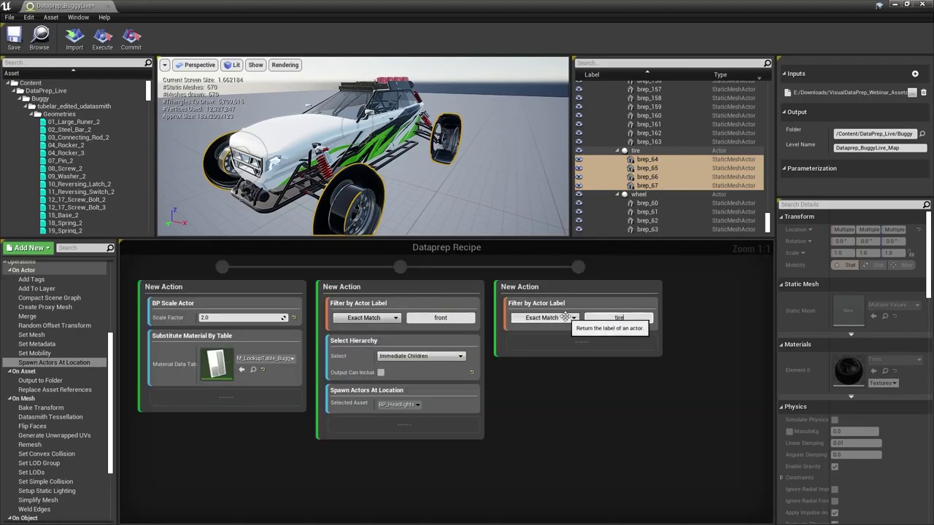
drag(423, 342, 568, 344)
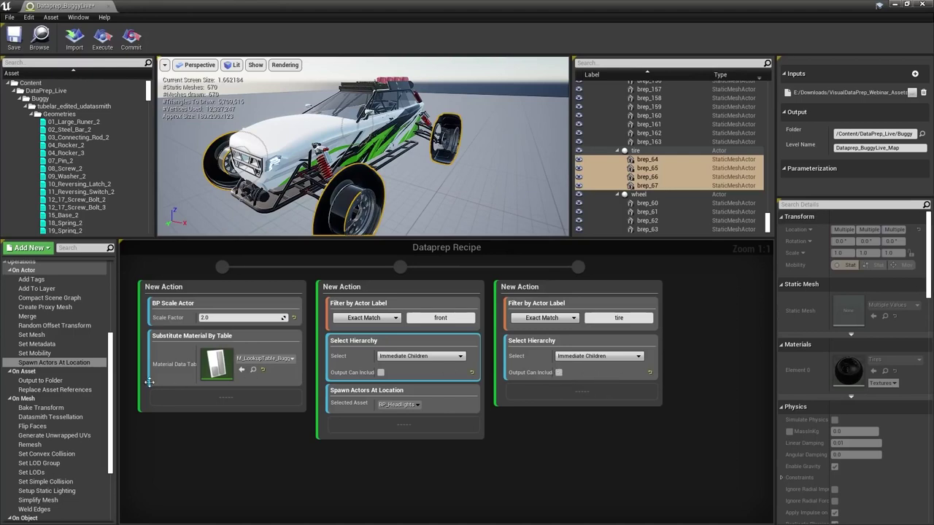
drag(32, 426, 560, 389)
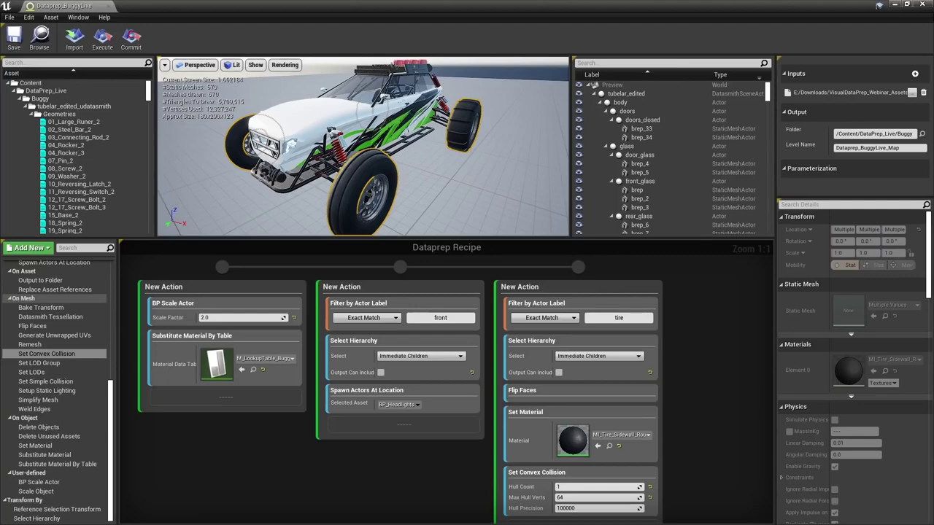
Add a new action filtering by actor label with Exact Match, using the label copied from the mesh under SAND_BOARD
click(394, 69)
key(f)
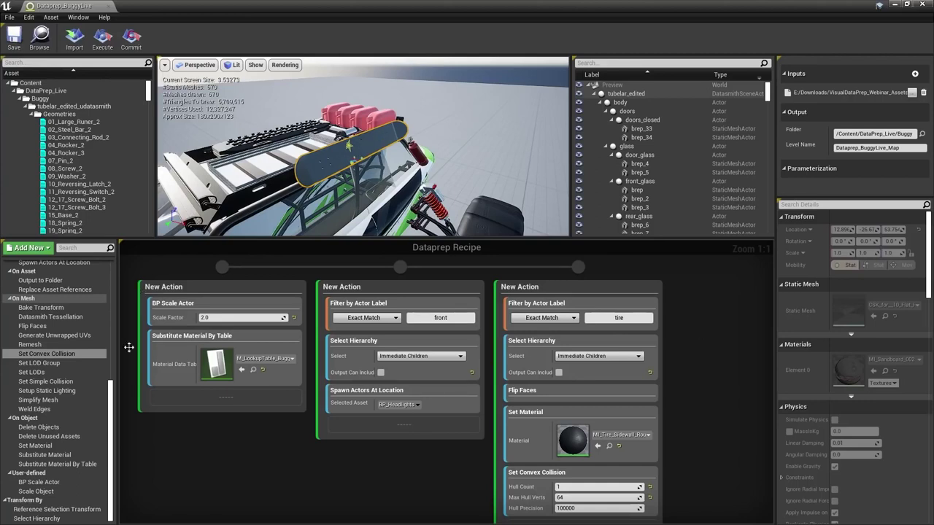
scroll(114, 274, up, 10)
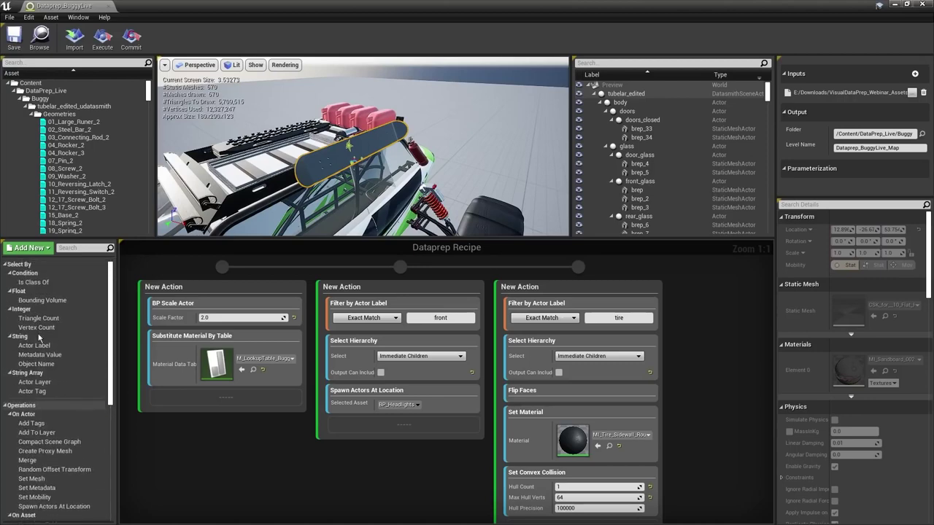
drag(34, 345, 705, 305)
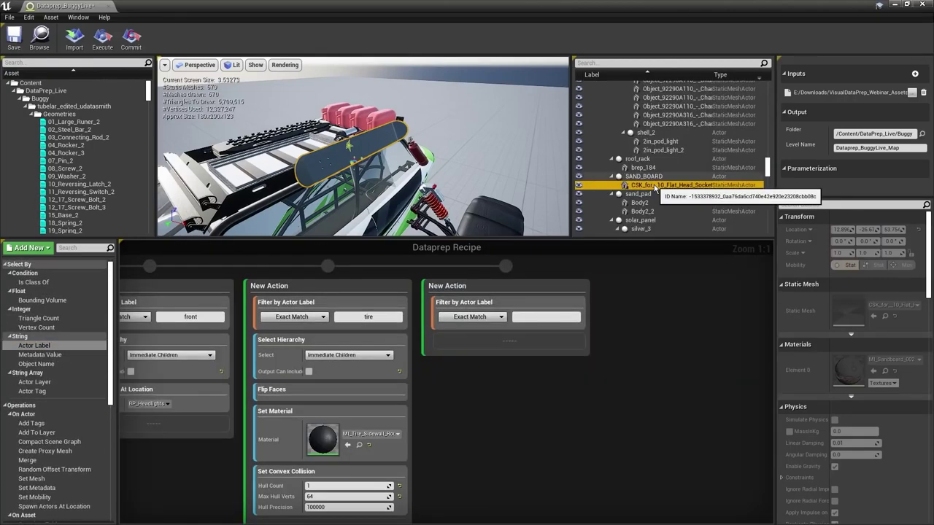
right_click(656, 189)
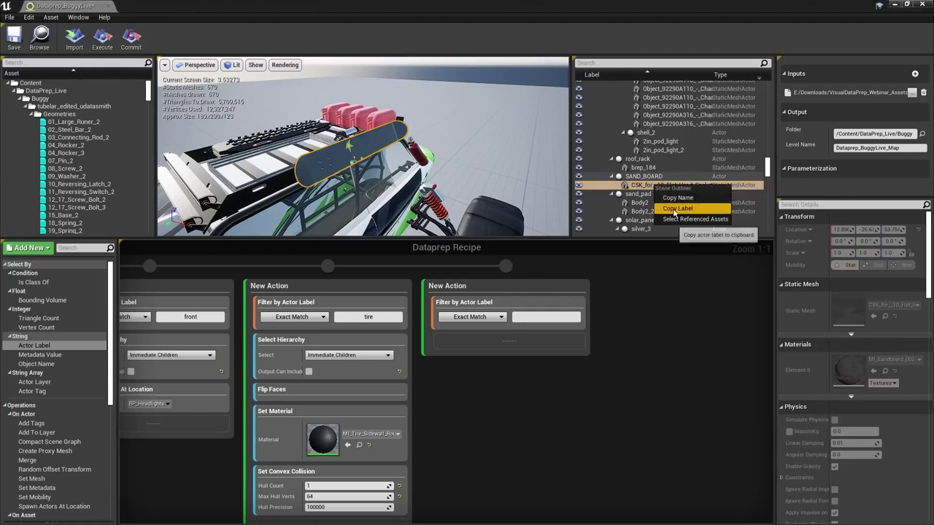
click(671, 209)
right_click(534, 319)
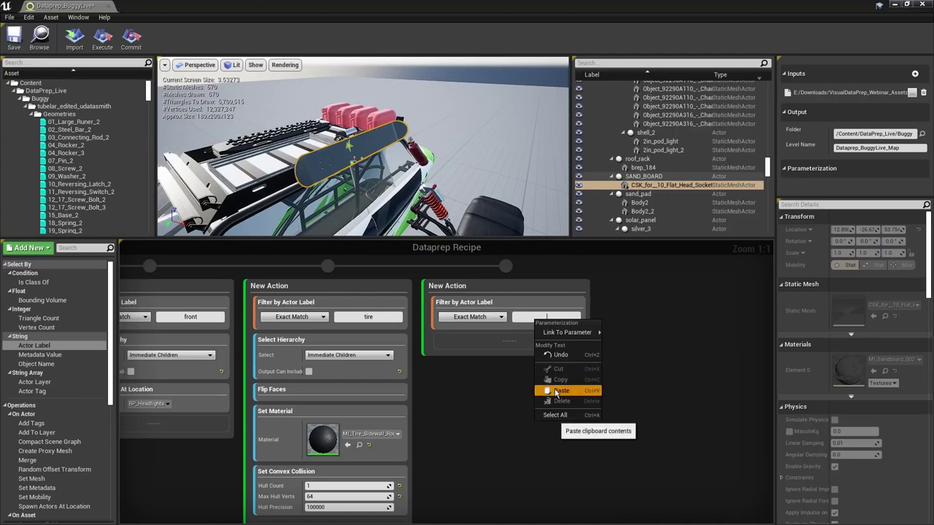
click(560, 387)
Add Generate Unwrapped UVs to the sandboard action with Specify Channel, UV channel 0 and an angle threshold of 60
click(78, 248)
text(generat)
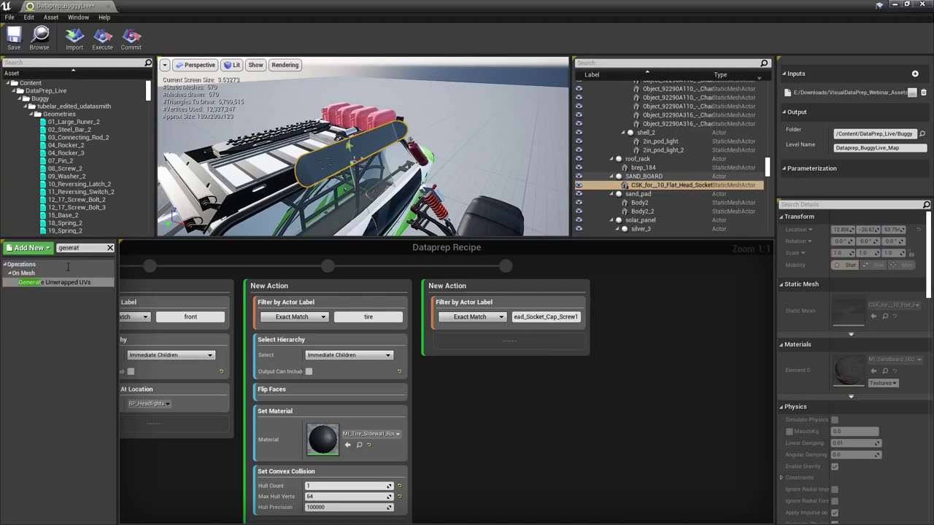
drag(53, 282, 459, 341)
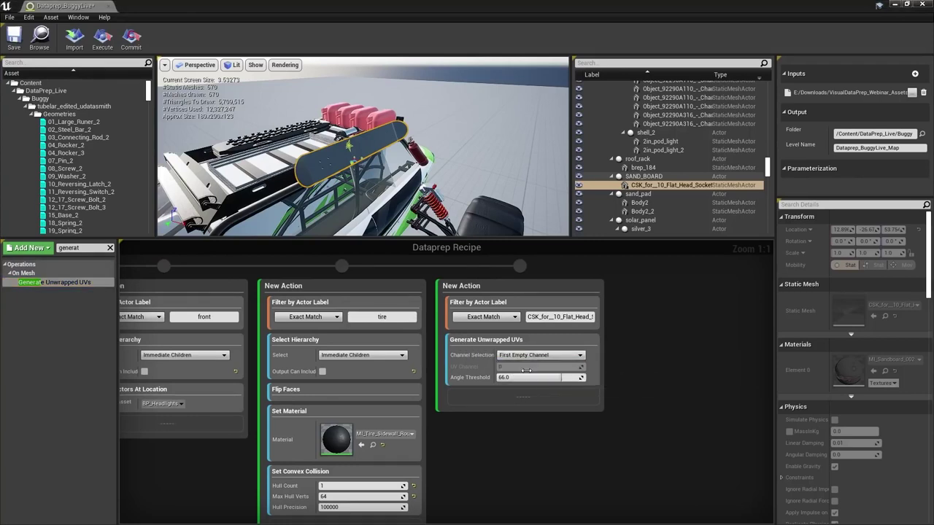
drag(525, 370, 510, 368)
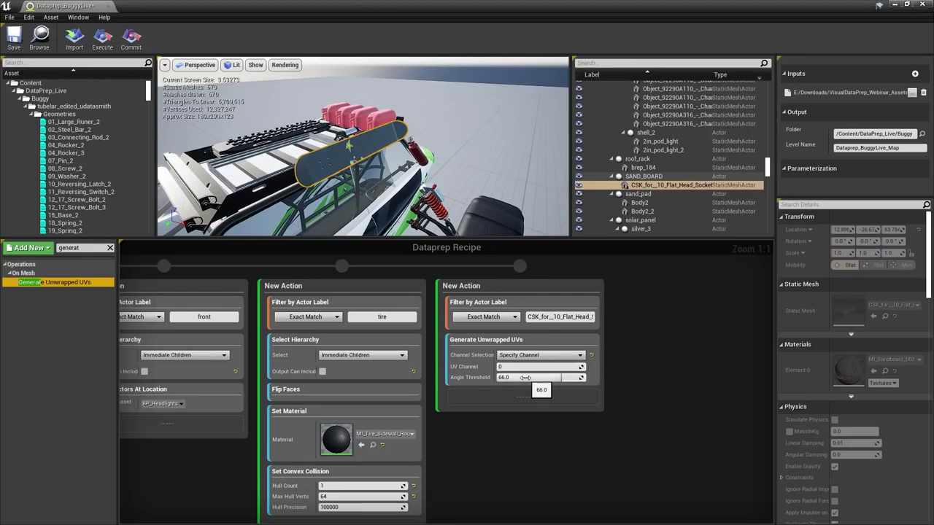
click(540, 378)
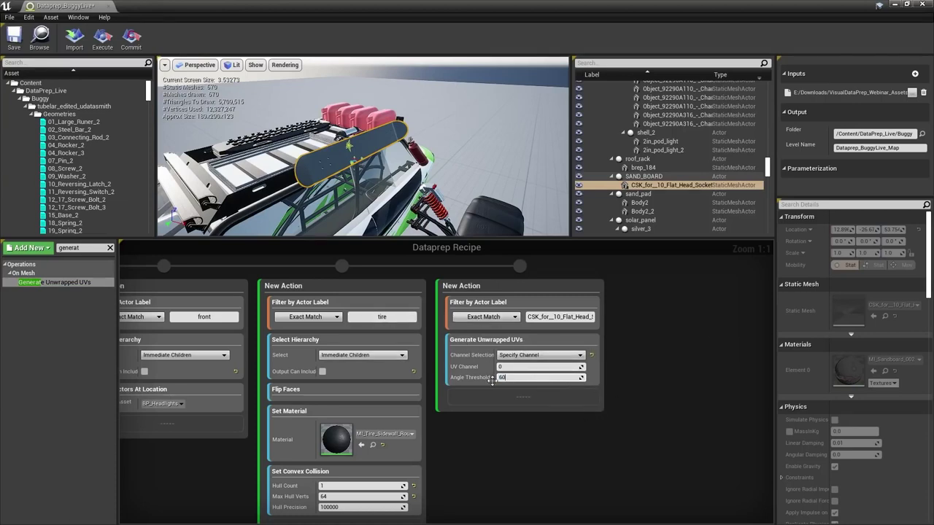
key(Return)
click(690, 327)
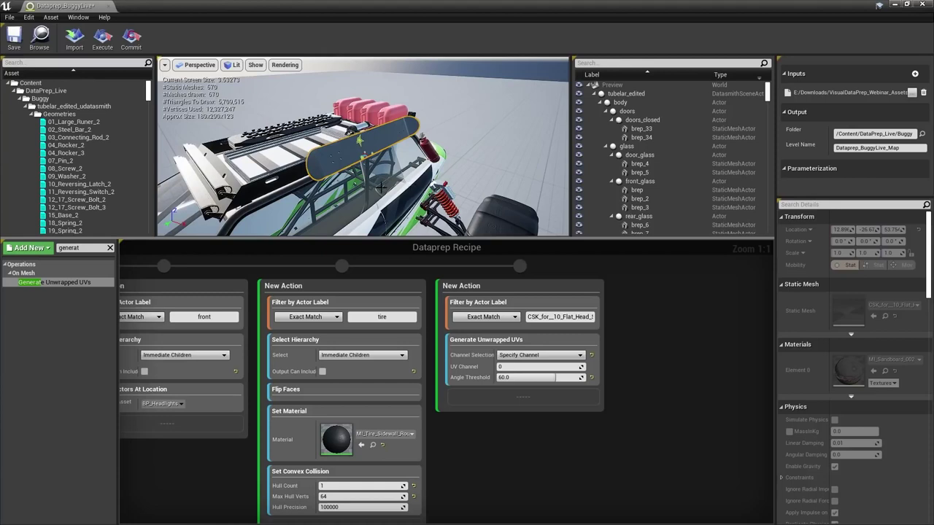
Add another action that filters by metadata, with Exact Match on the value "body" for the key "type"
scroll(380, 187, down, 5)
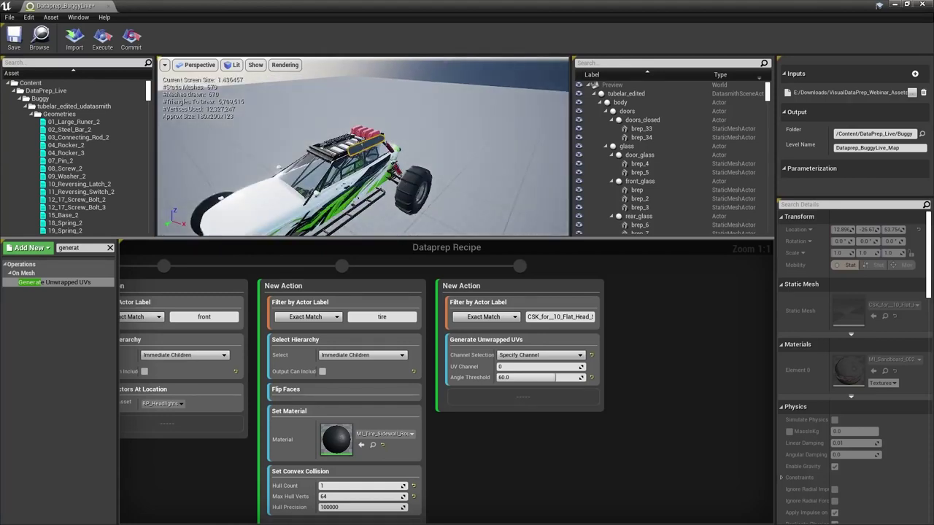
mouse_move(408, 164)
mouse_down()
mouse_move(299, 163)
mouse_move(299, 204)
mouse_move(292, 175)
mouse_move(307, 164)
mouse_move(409, 168)
mouse_up()
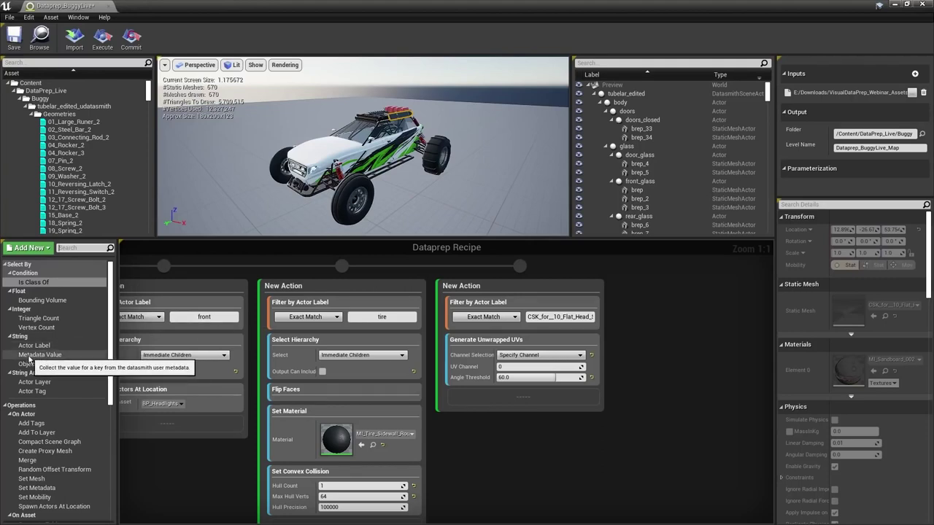
drag(36, 355, 657, 312)
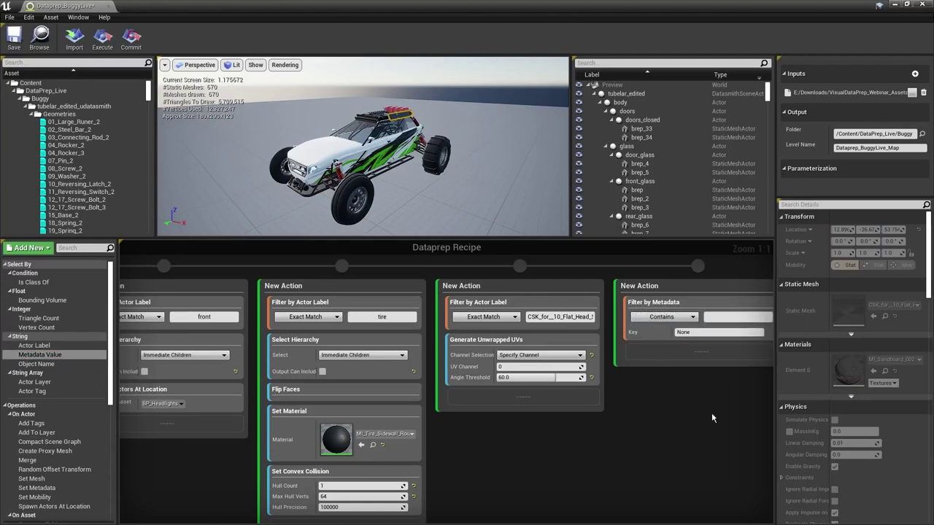
right_drag(714, 419, 593, 414)
click(551, 317)
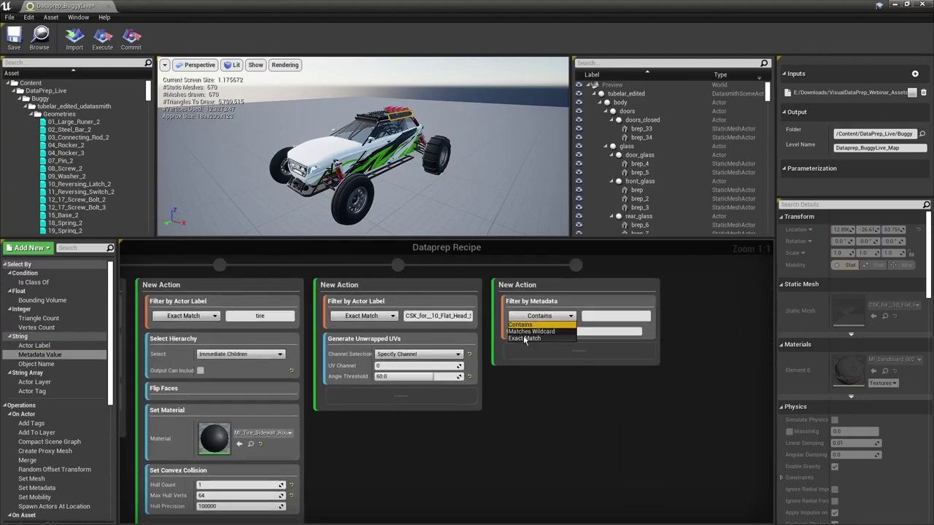
click(540, 336)
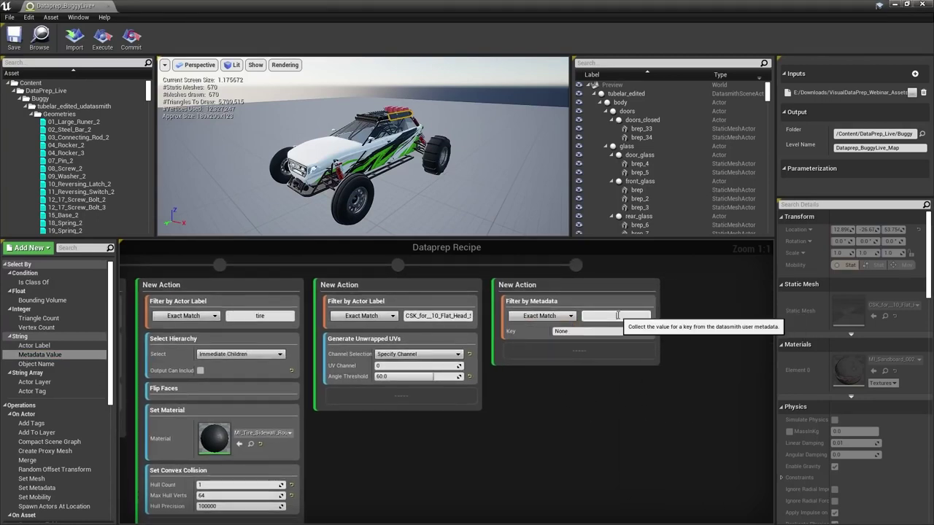
click(618, 315)
text(body)
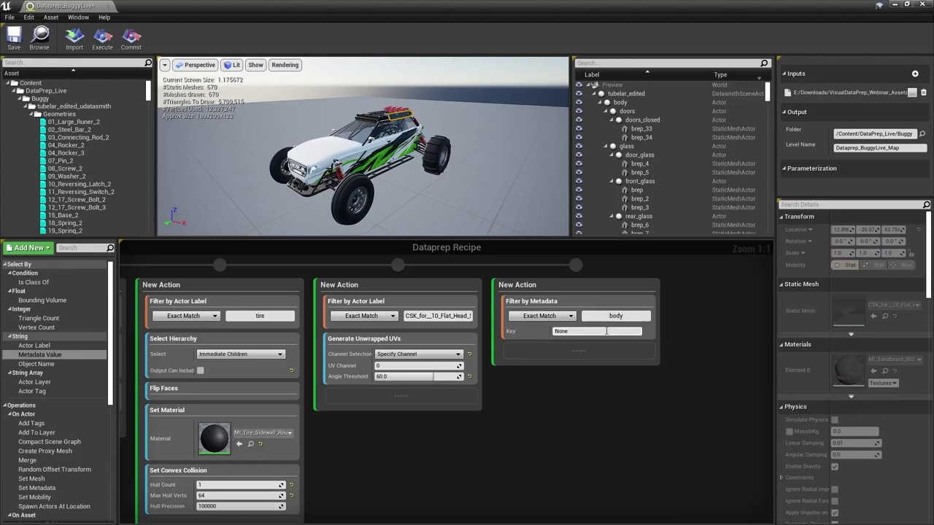
double_click(628, 316)
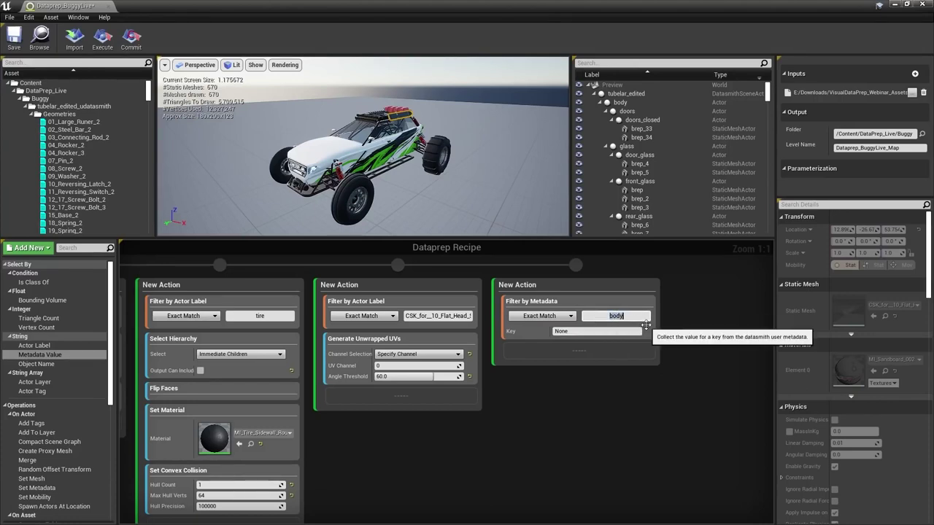
key(Tab)
text(type)
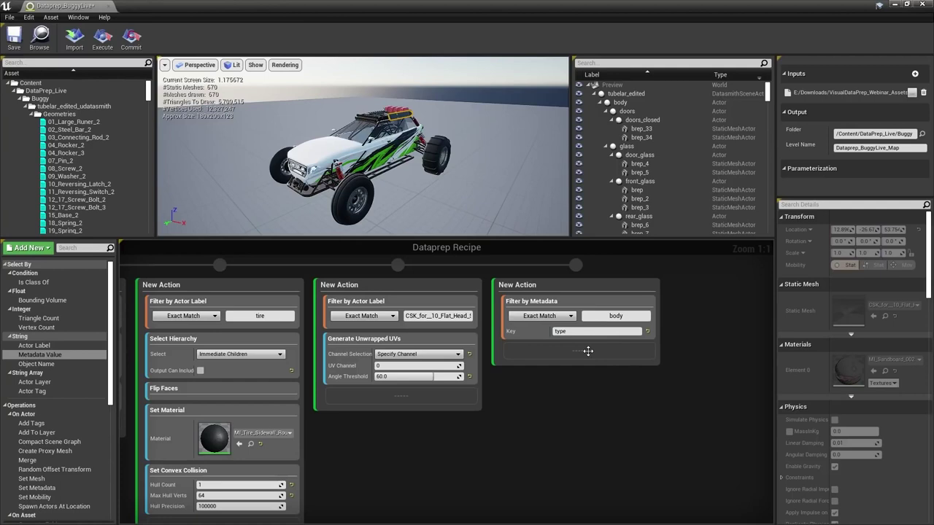
Add an Add Tags operation to the metadata action with one tag named carBody
text(add)
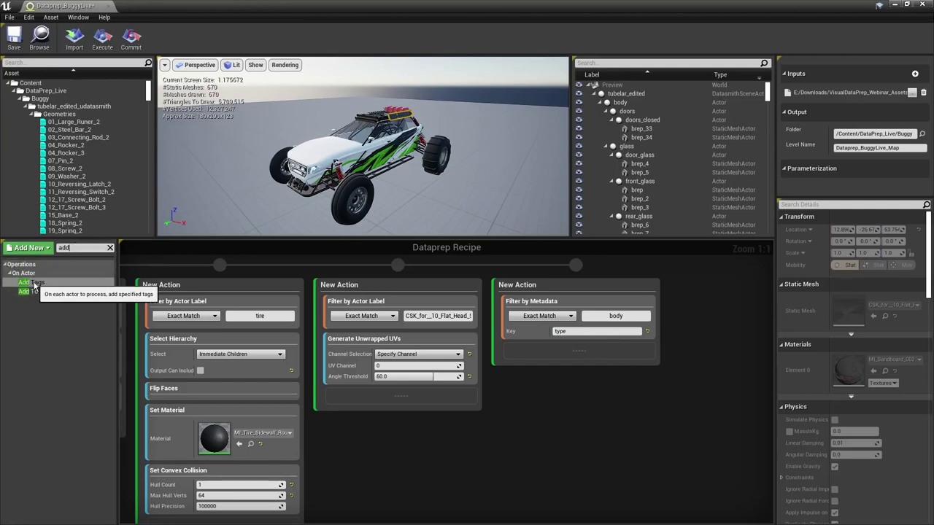
drag(35, 286, 565, 355)
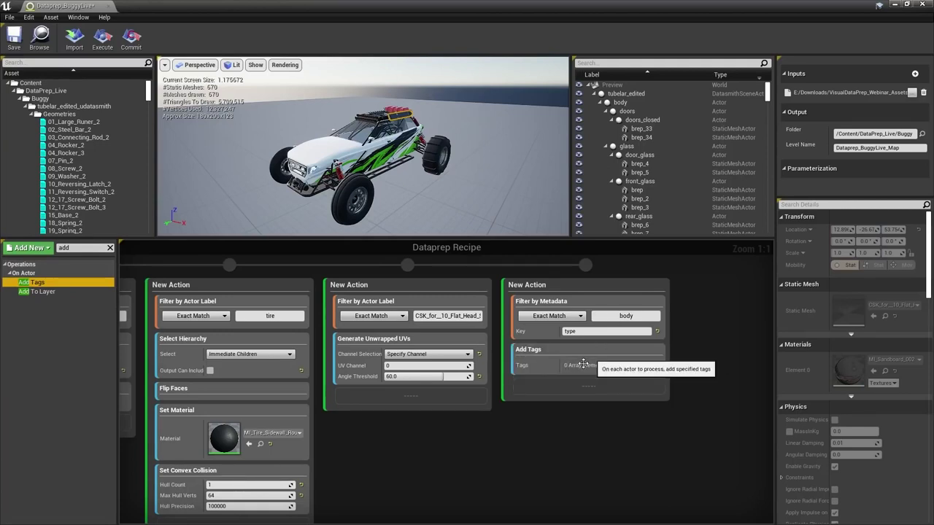
click(637, 365)
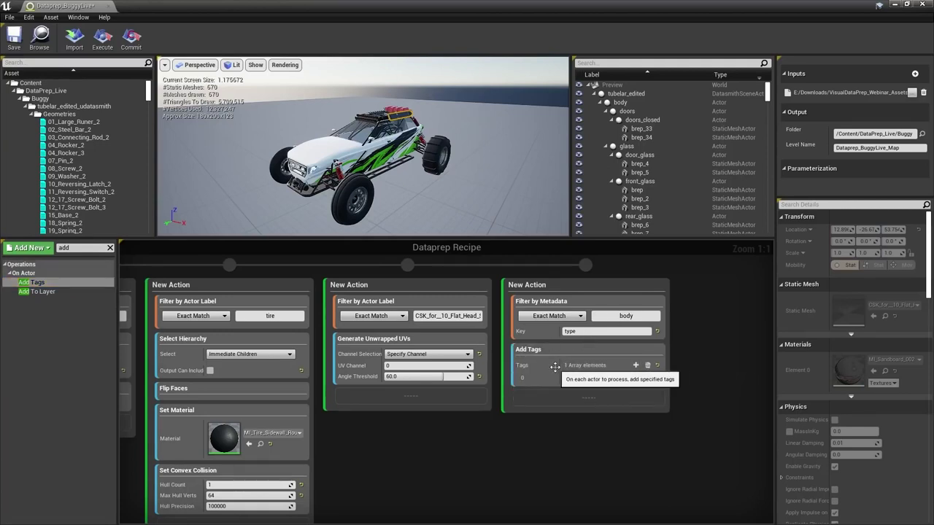
click(581, 378)
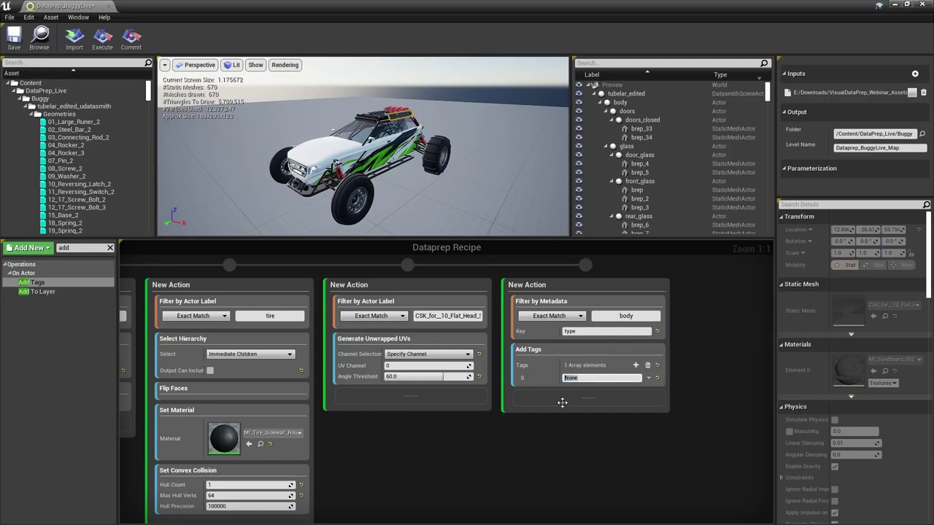
text(carBody)
key(Return)
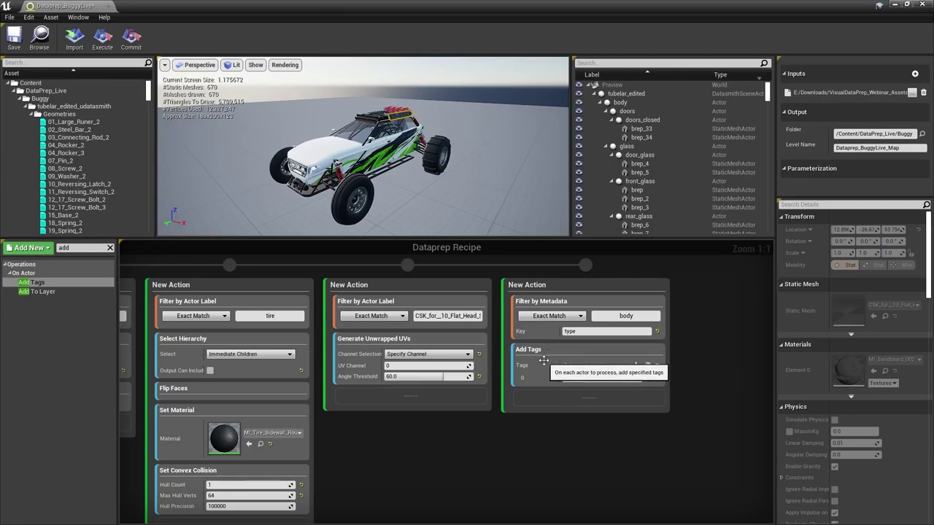
Add an action filtering by metadata with Exact Match on "frame" for the key "type", and copy the carBody Add Tags operation into it
click(616, 371)
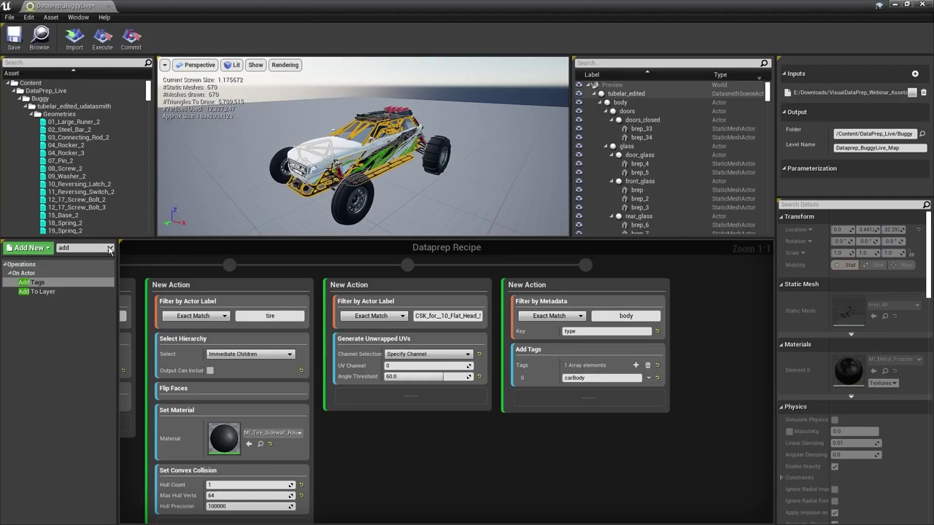
click(108, 249)
drag(44, 360, 729, 298)
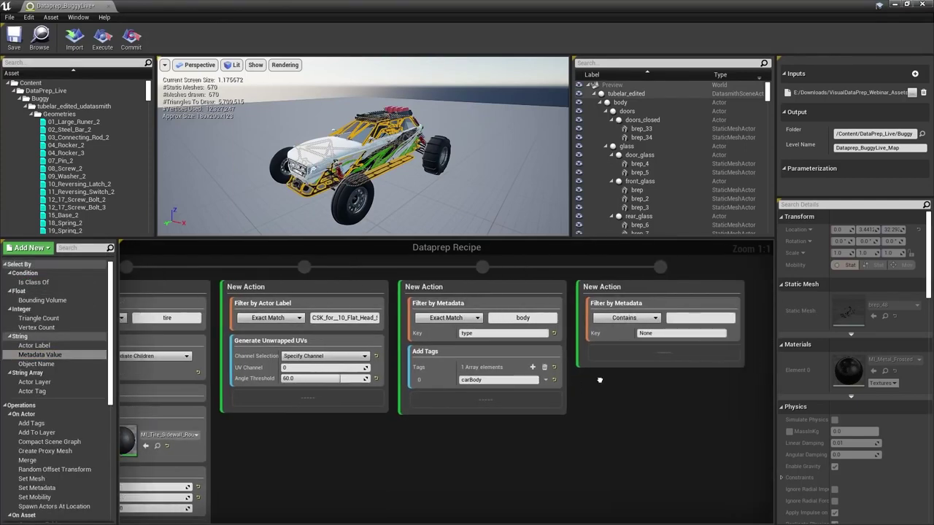
click(687, 314)
text(fra)
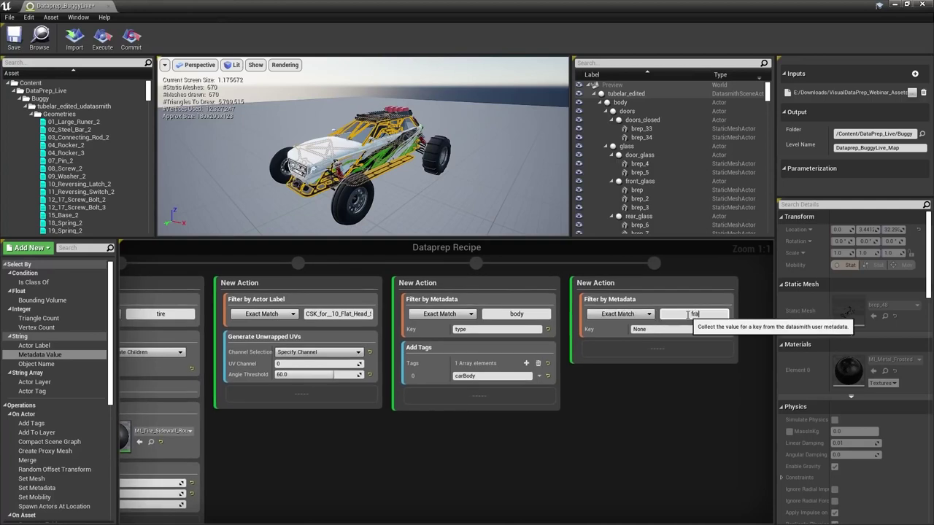
text(me)
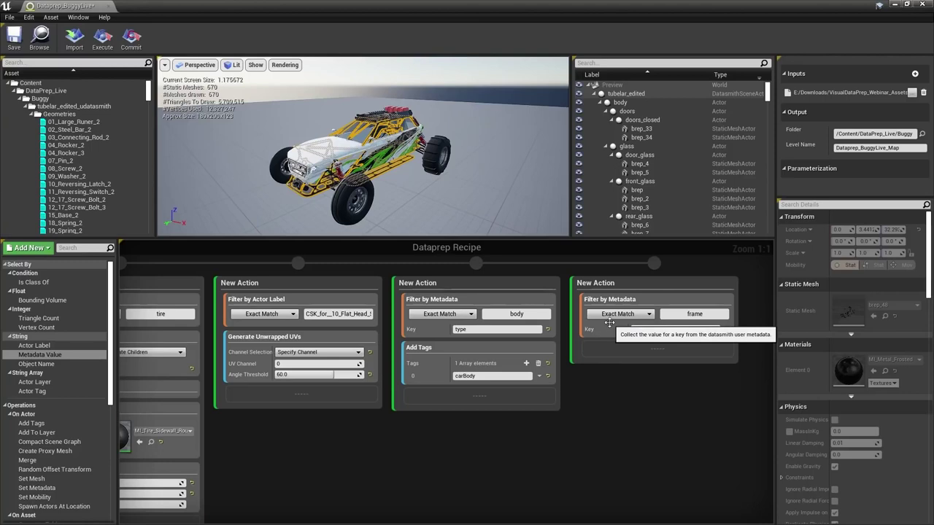
drag(447, 351, 661, 351)
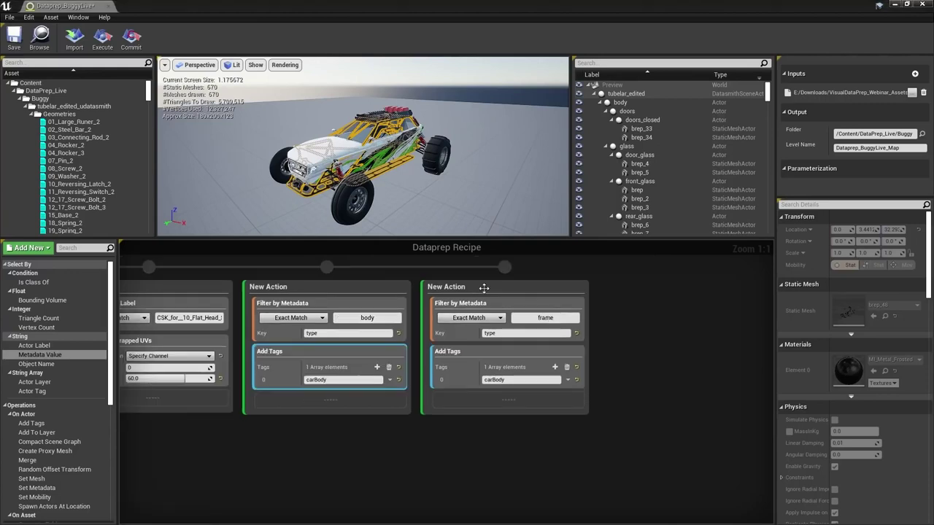
Duplicate the frame action and set the copy's metadata filter value to "suspension"
drag(484, 288, 631, 286)
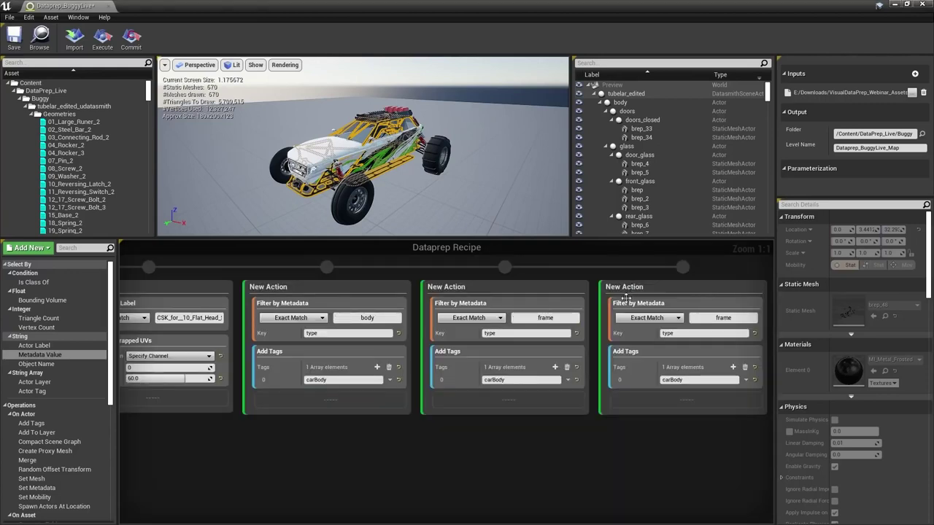
click(693, 319)
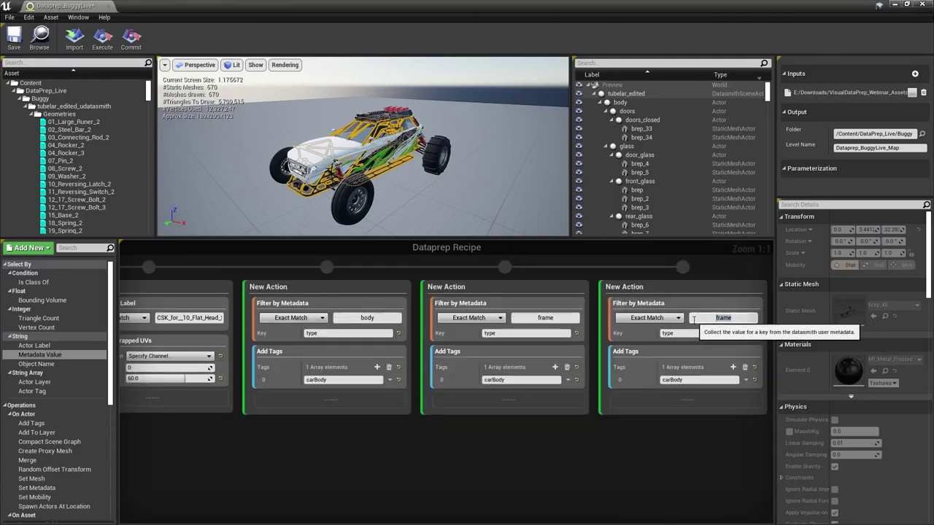
text(suspension)
key(Return)
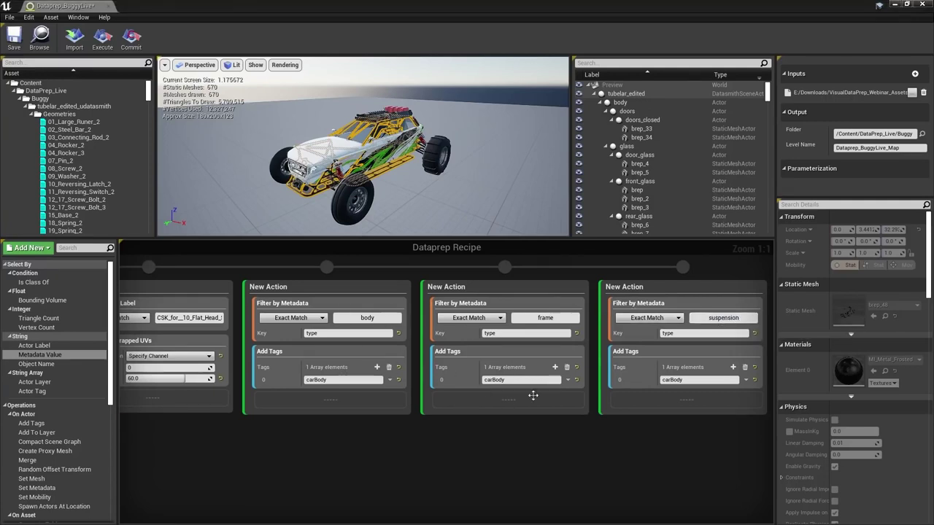
Add another action after the suspension one that filters by actor tag, with Exact Match on "carBody"
right_drag(686, 446, 517, 444)
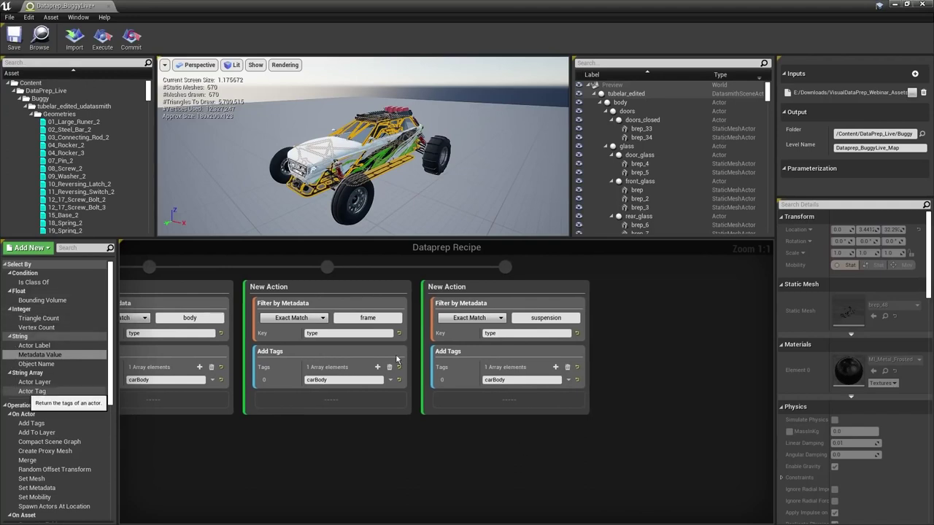
drag(32, 391, 637, 315)
click(722, 319)
text(carBody)
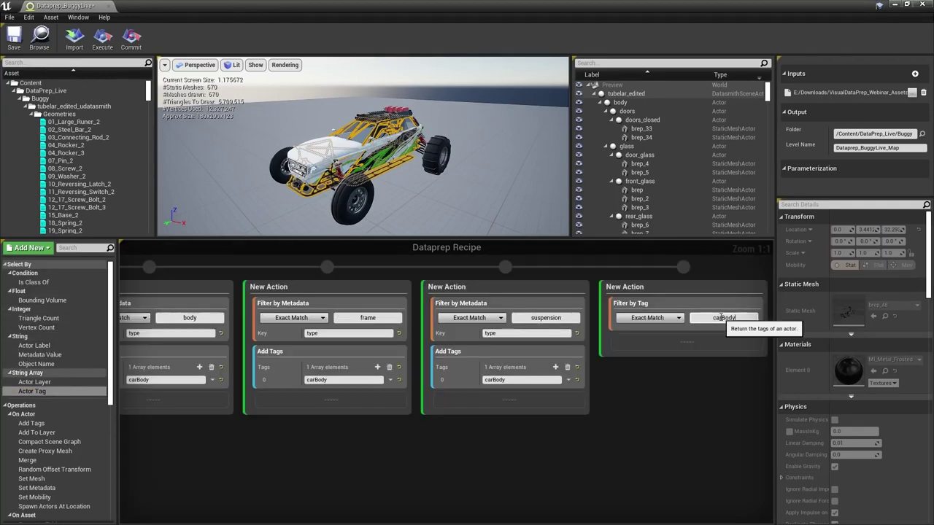
Add a Merge operation to the tag action with the new actor label SM_carBody and the pivot point at zero
drag(29, 460, 673, 355)
click(672, 355)
text(S)
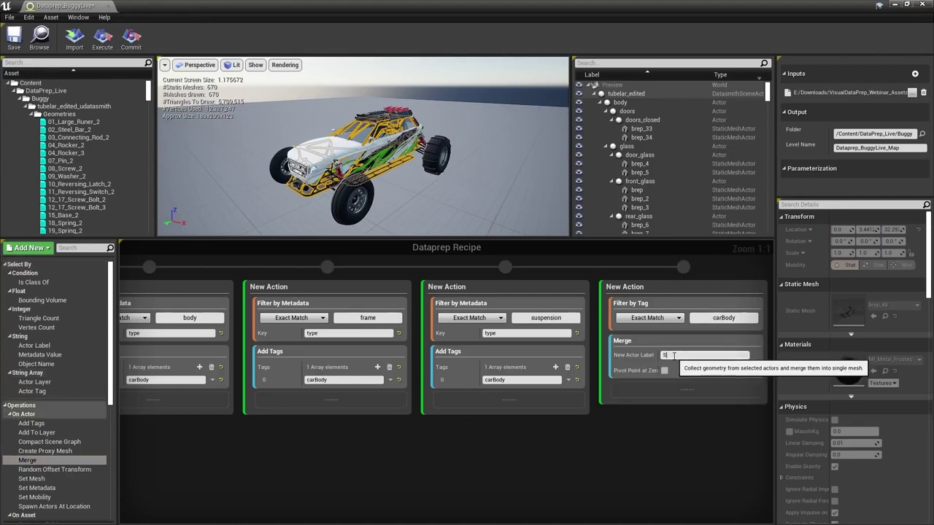
text(M_carBody)
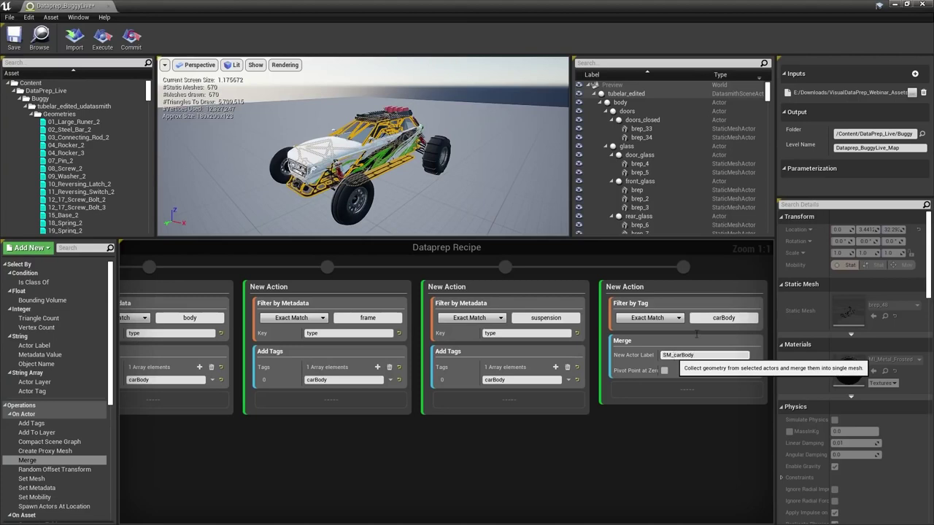
key(Return)
click(664, 370)
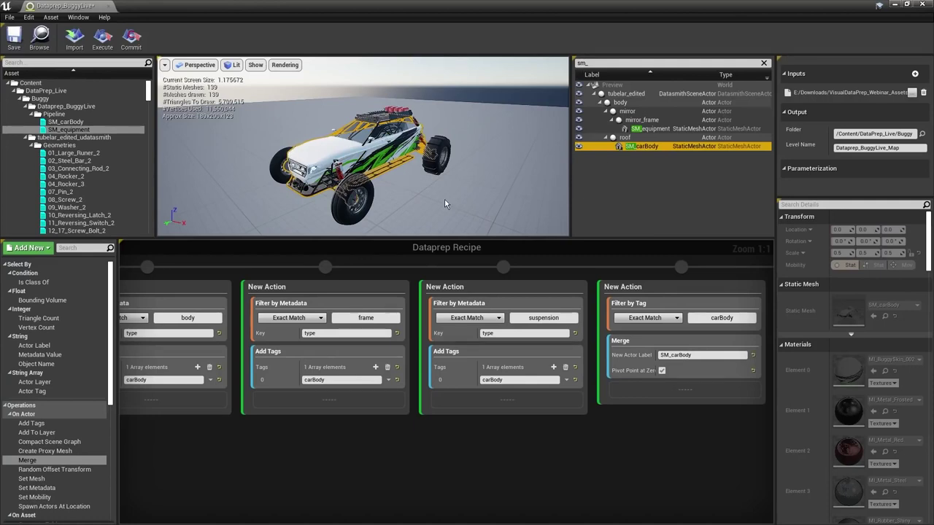
Add an action after the equipment one that filters by actor label, with Exact Match on "tubelar_edited"
right_drag(522, 352, 343, 349)
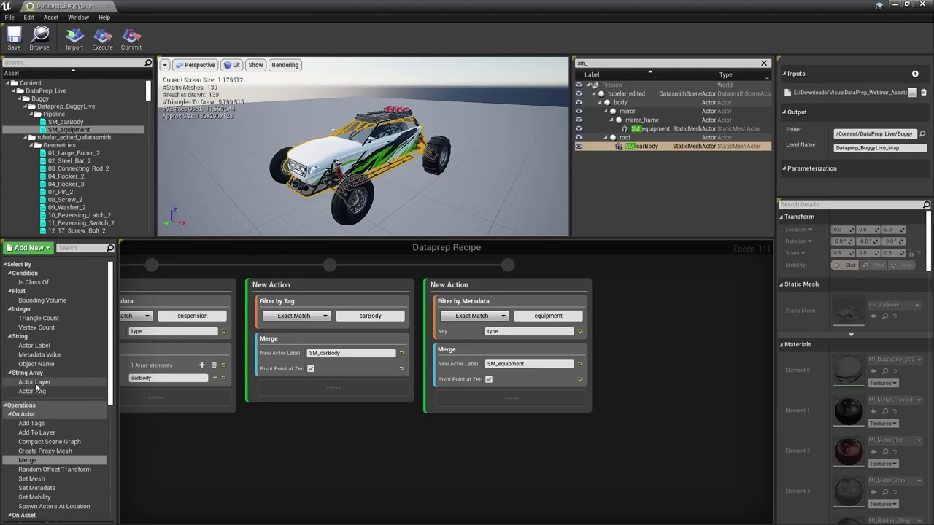
drag(34, 348, 627, 296)
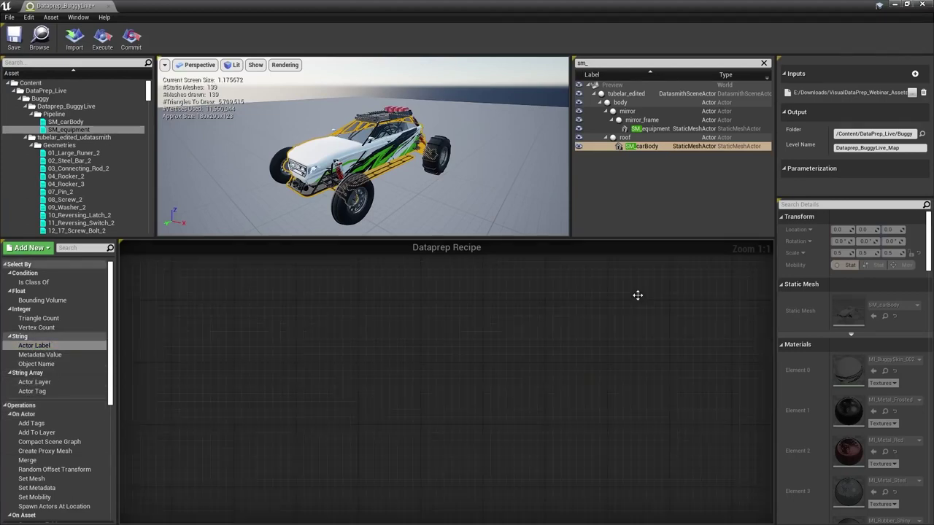
click(721, 316)
text(tubelar_)
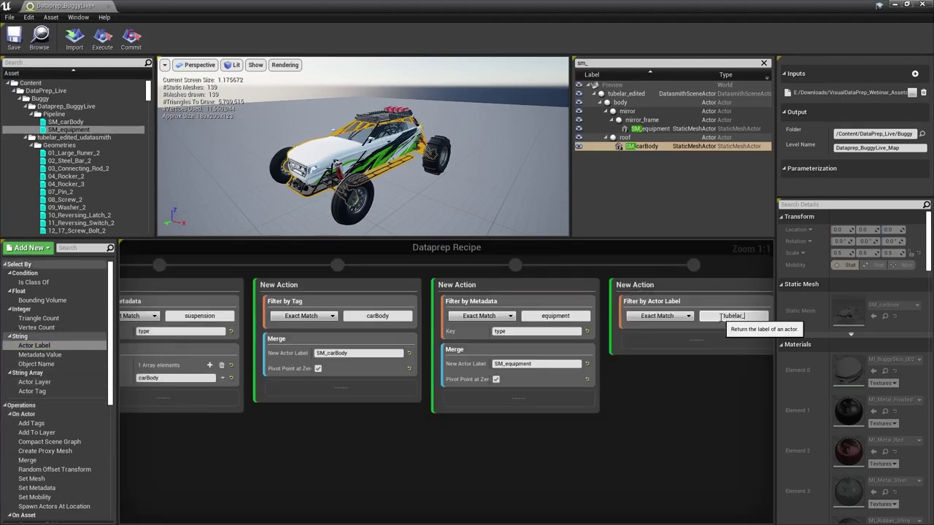
text(editedite)
key(Return)
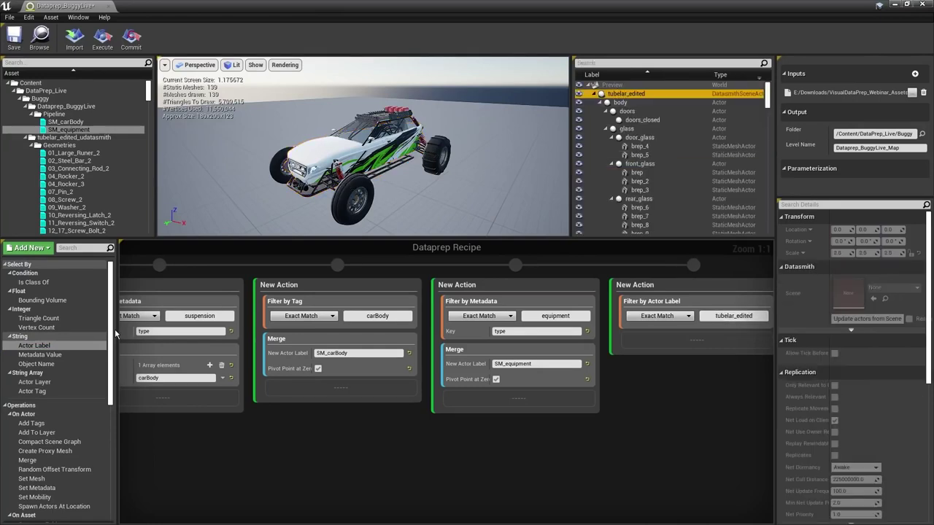
Add Select Hierarchy to the tubelar_edited action and make it select All Descendants
drag(111, 337, 110, 465)
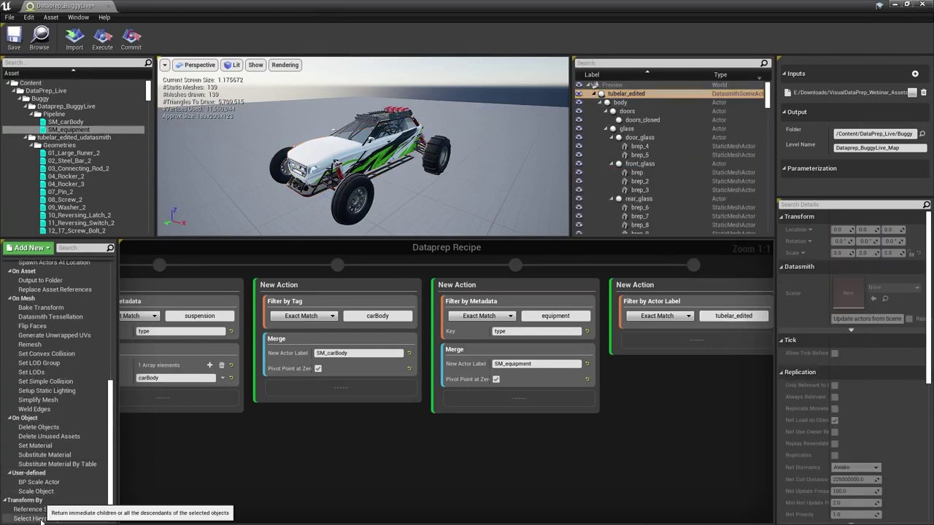
drag(37, 519, 657, 353)
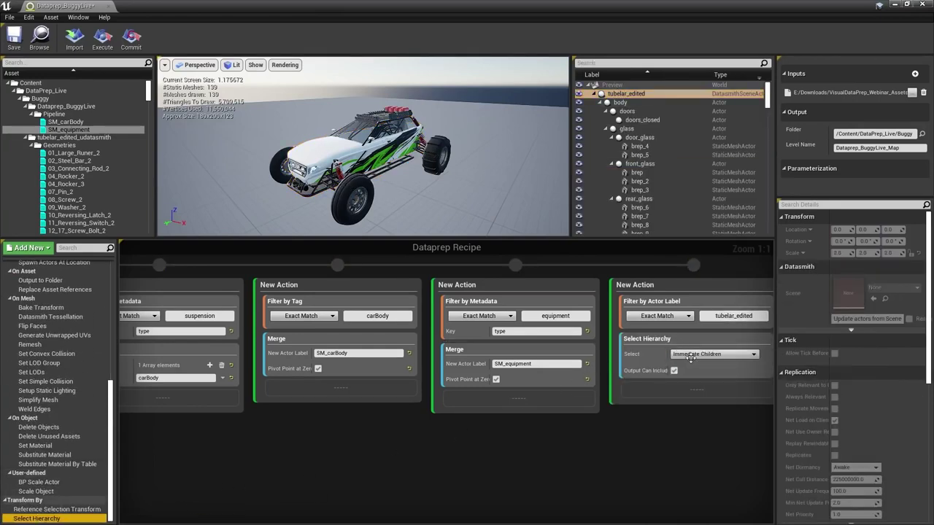
click(695, 354)
click(692, 369)
Add a Set LODs operation to the tubelar_edited action with four reduction settings entries
click(28, 374)
drag(27, 374, 698, 396)
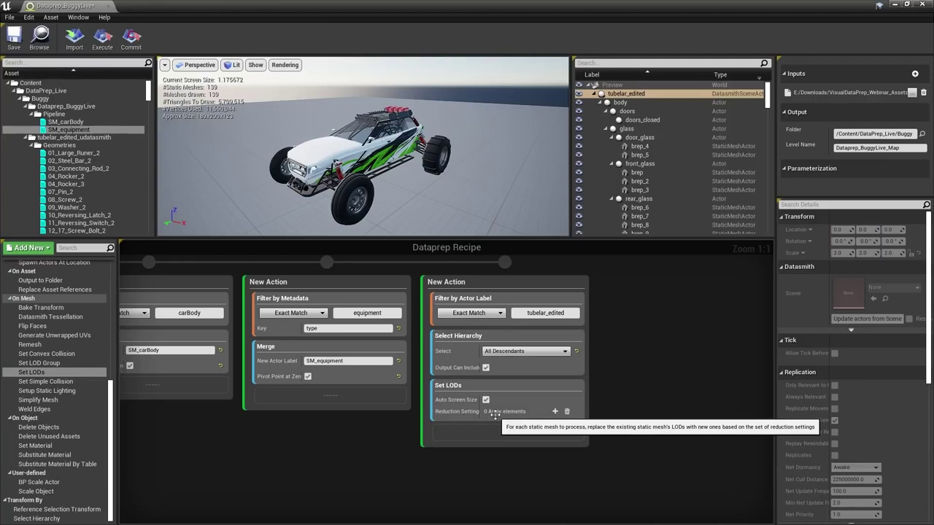
click(554, 411)
click(555, 411)
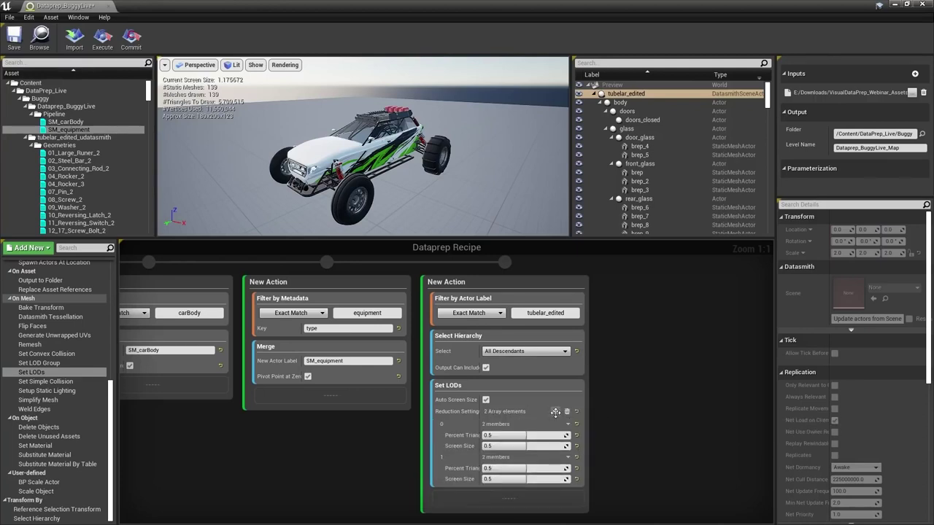
click(554, 411)
click(554, 411)
right_drag(652, 456, 652, 385)
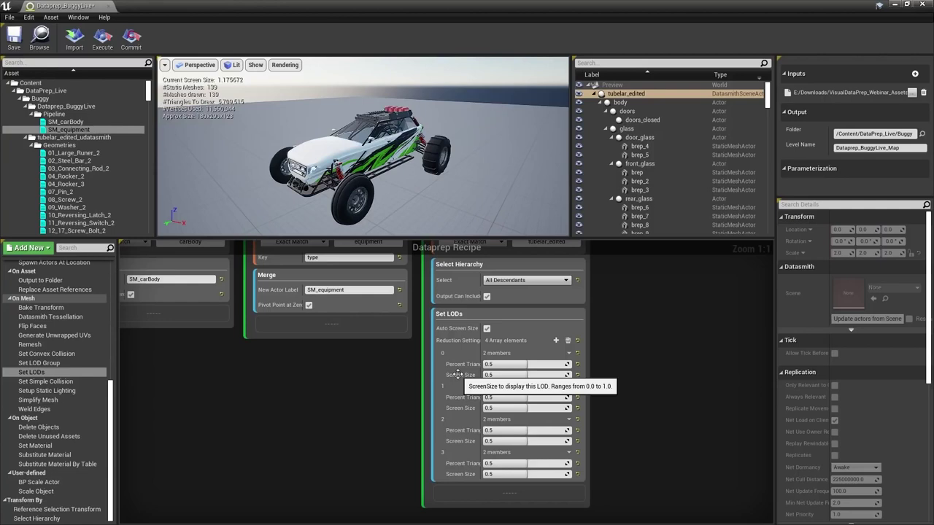
Set reduction entry 0 to 1.0 percent triangles and 0.75 screen size, and entry 1 to 0.75 percent triangles
click(534, 363)
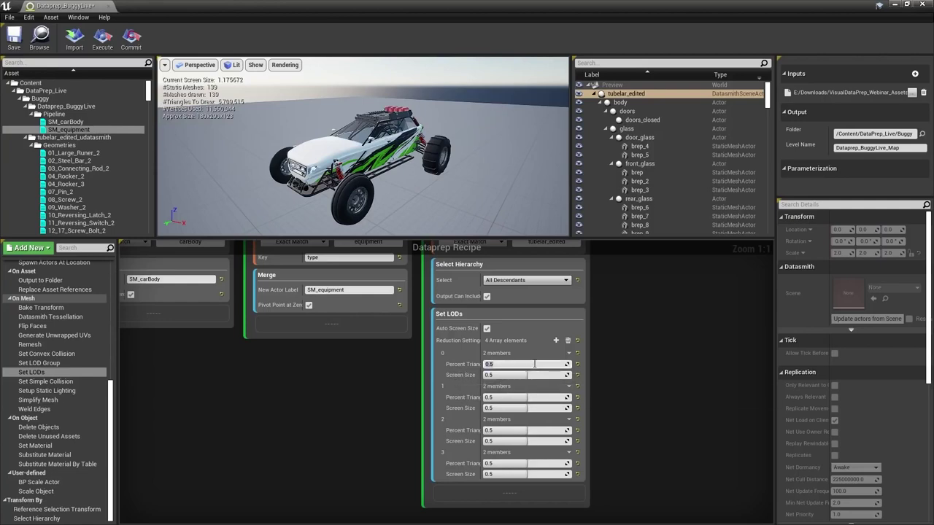
text(1)
key(Return)
click(522, 374)
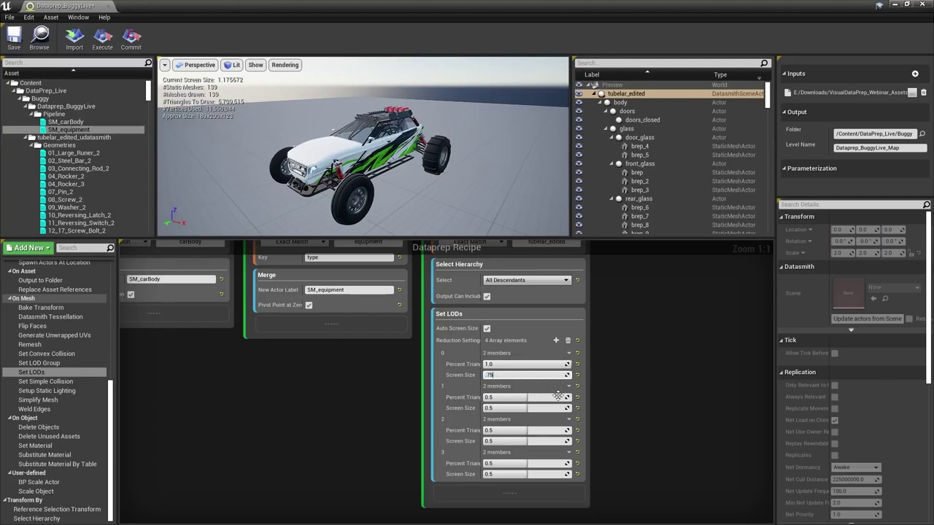
key(Return)
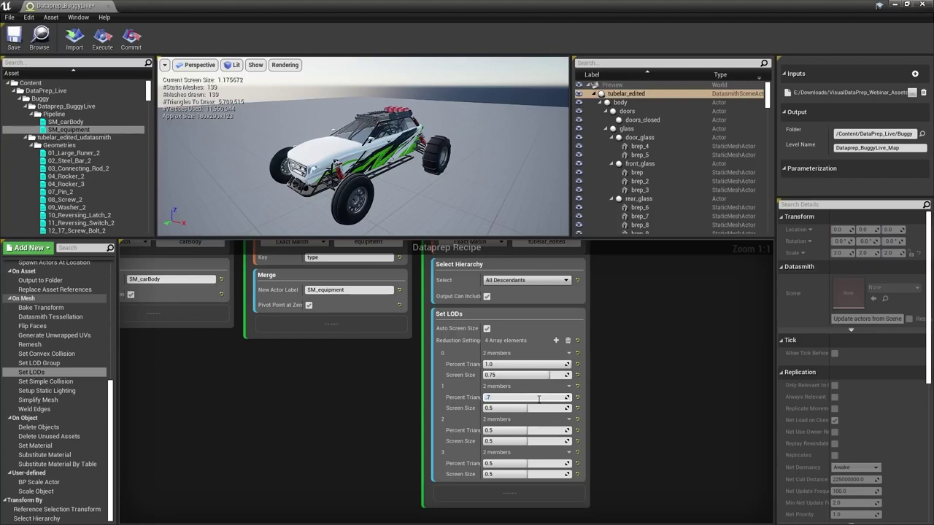
text(5)
key(Return)
click(542, 408)
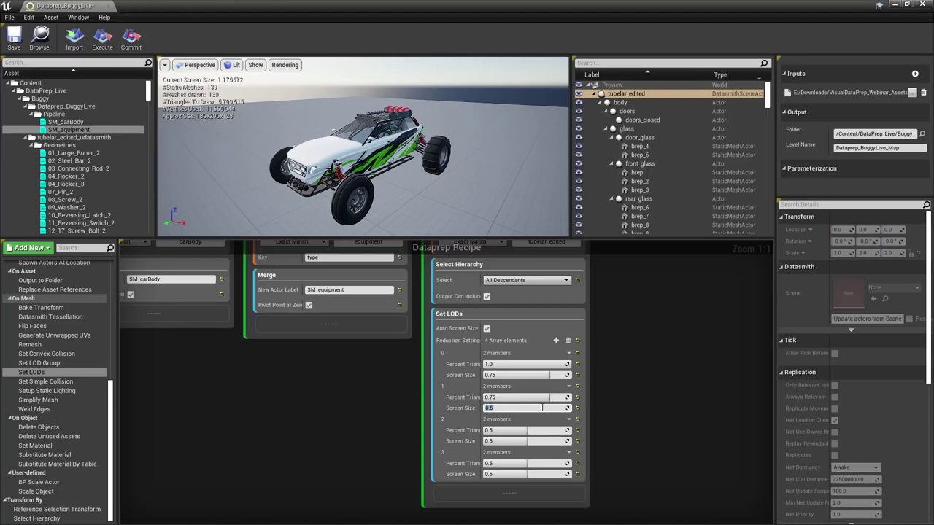
key(Tab)
Set reduction entry 2 to 0.5 percent triangles and 0.25 screen size, and entry 3 to 0.1 for both values
text(.5)
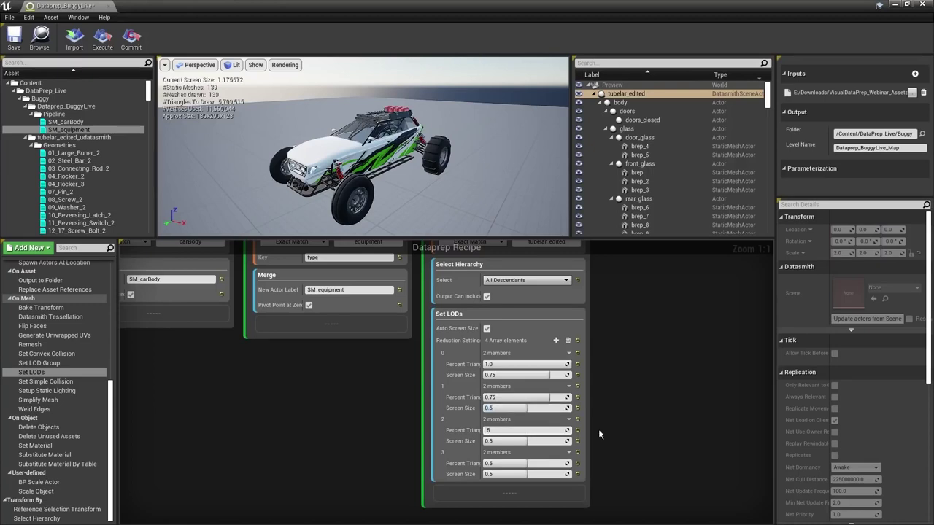
key(Tab)
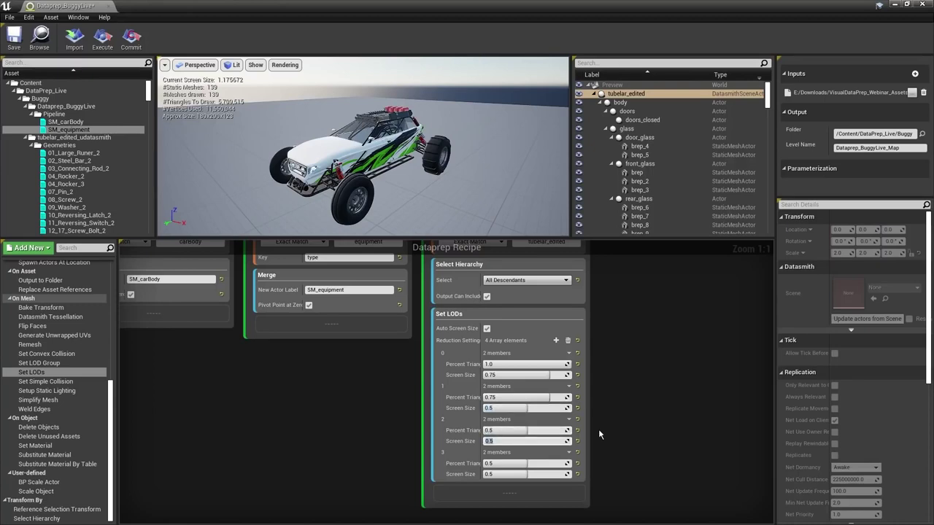
text(.25)
key(Return)
click(496, 464)
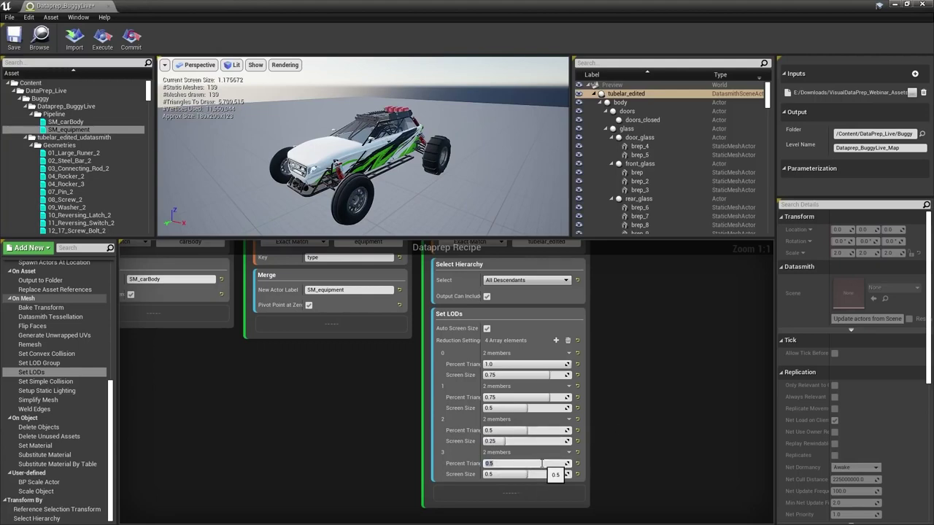
text(0.1)
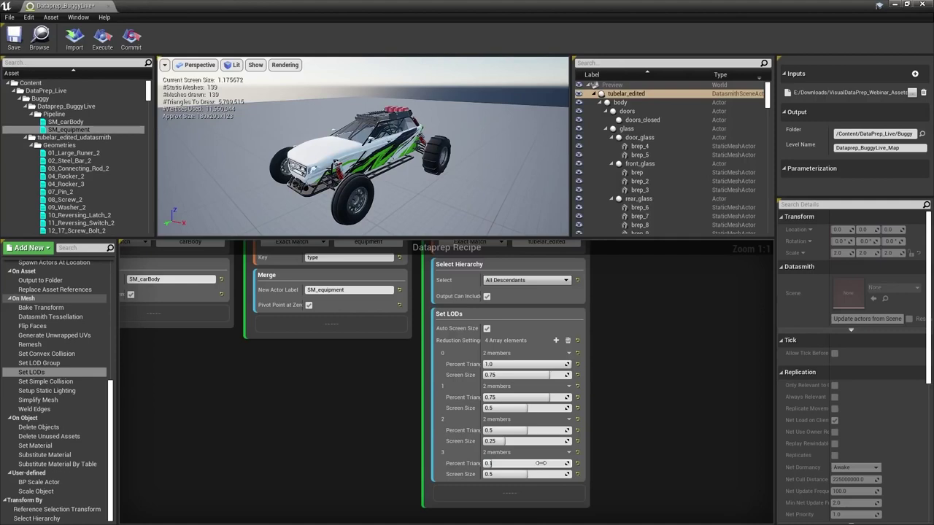
click(536, 474)
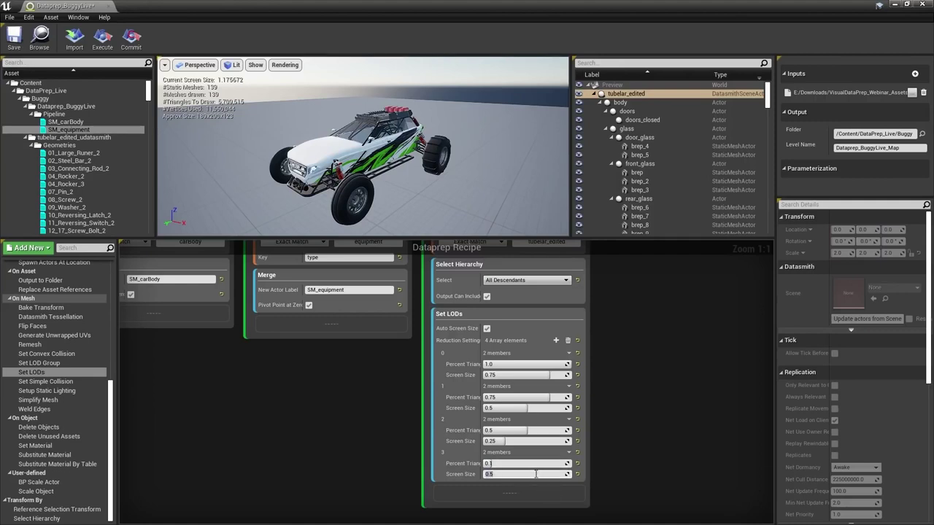
text(0.1)
Execute the recipe with the new LOD settings and switch the preview viewport to Mesh LOD Coloration
right_drag(615, 321, 617, 340)
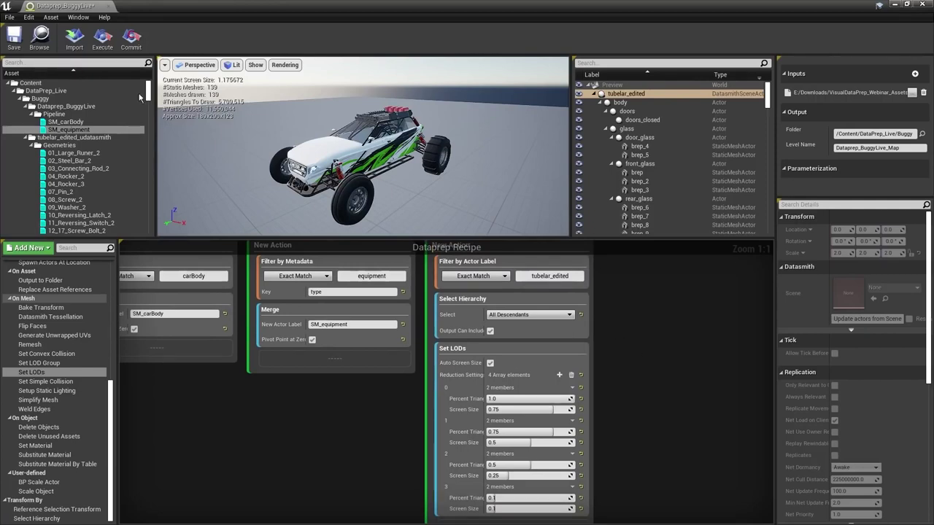
click(102, 37)
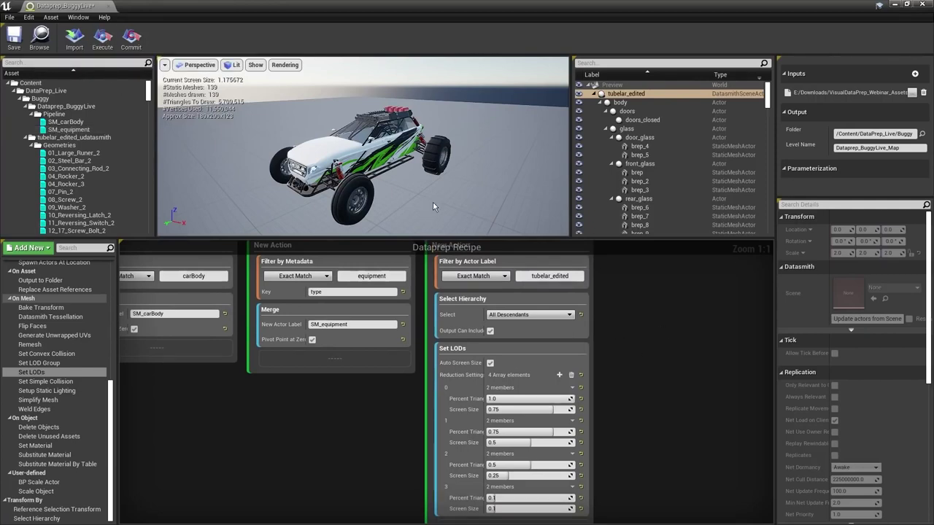
click(232, 65)
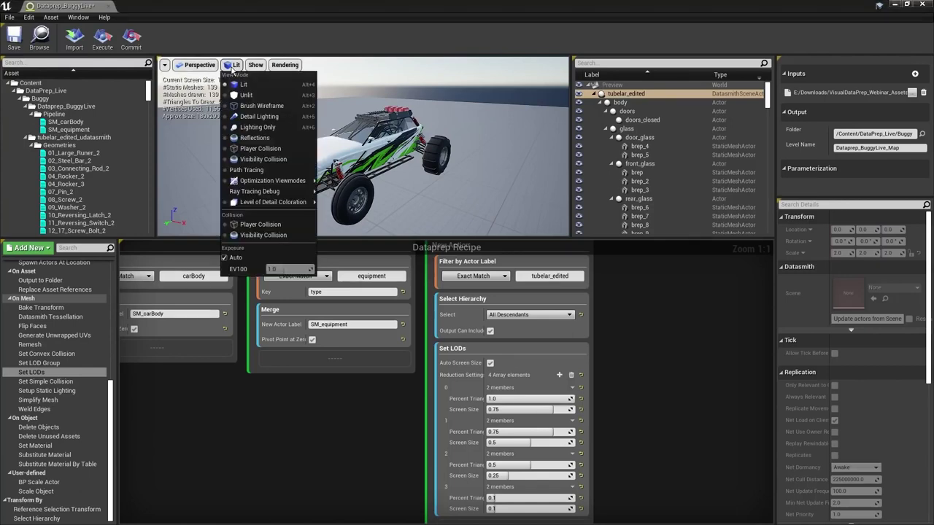
mouse_move(269, 205)
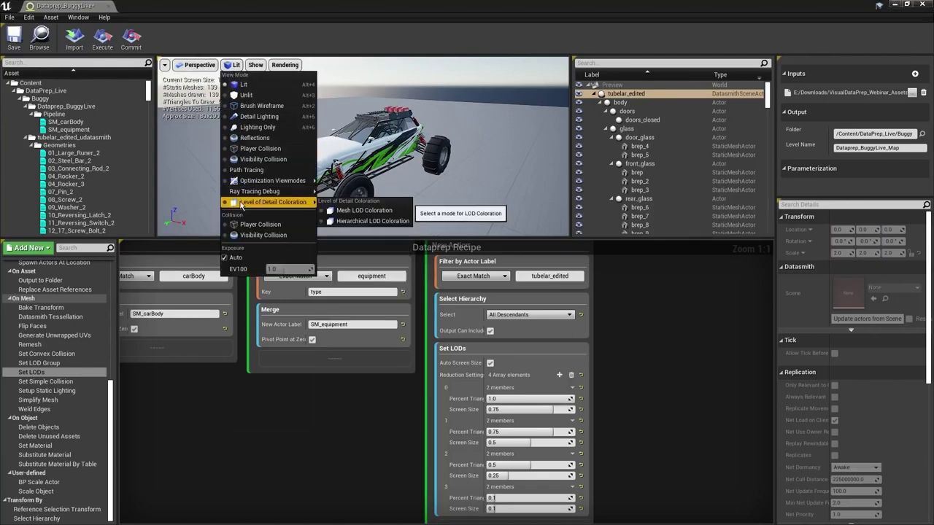
click(354, 211)
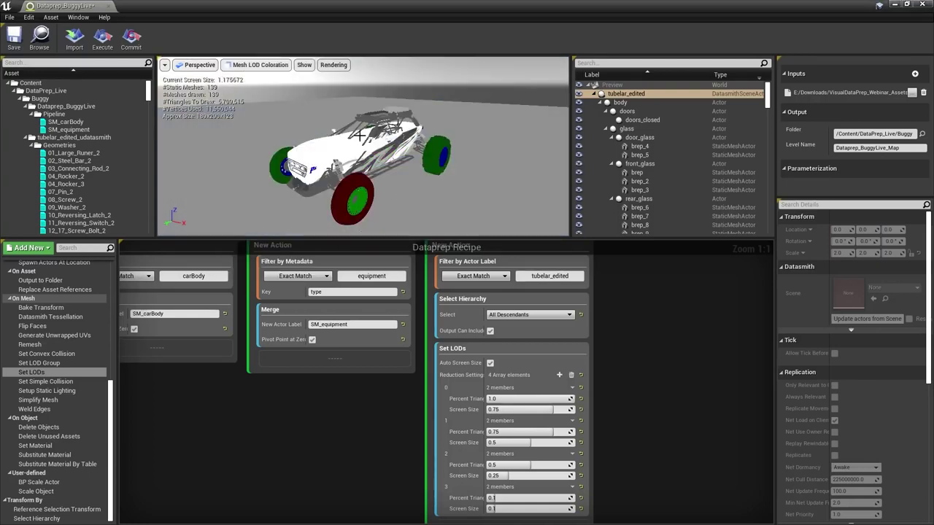
Examine how the buggy's mesh LODs switch at different viewing distances in the preview
drag(410, 180, 434, 166)
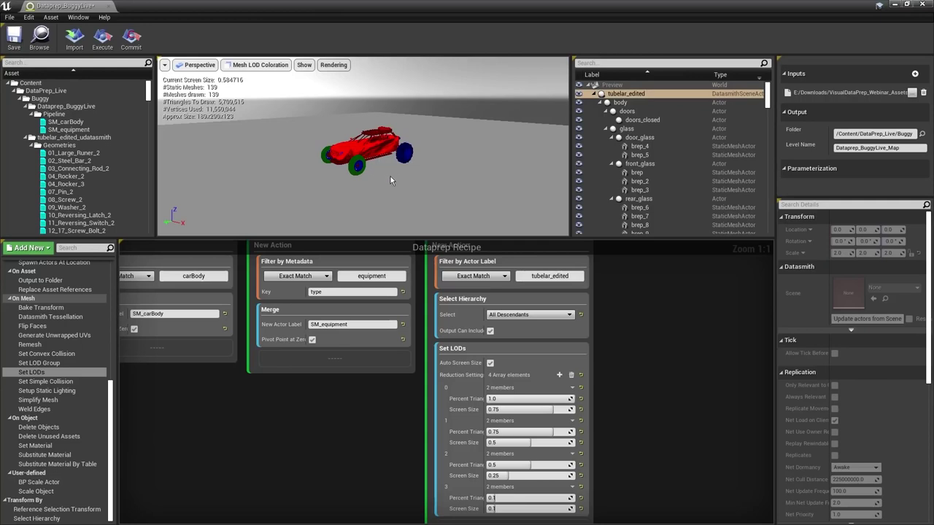
drag(391, 180, 390, 193)
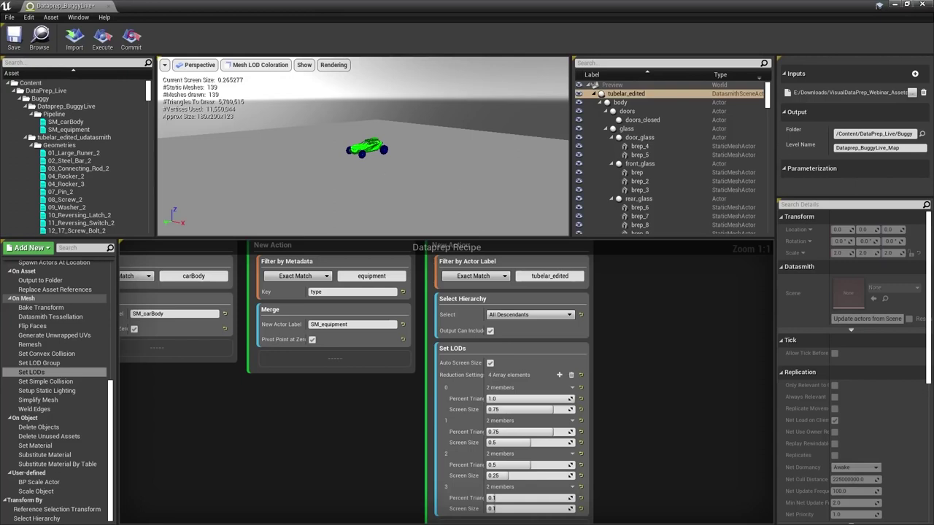
scroll(363, 146, down, 5)
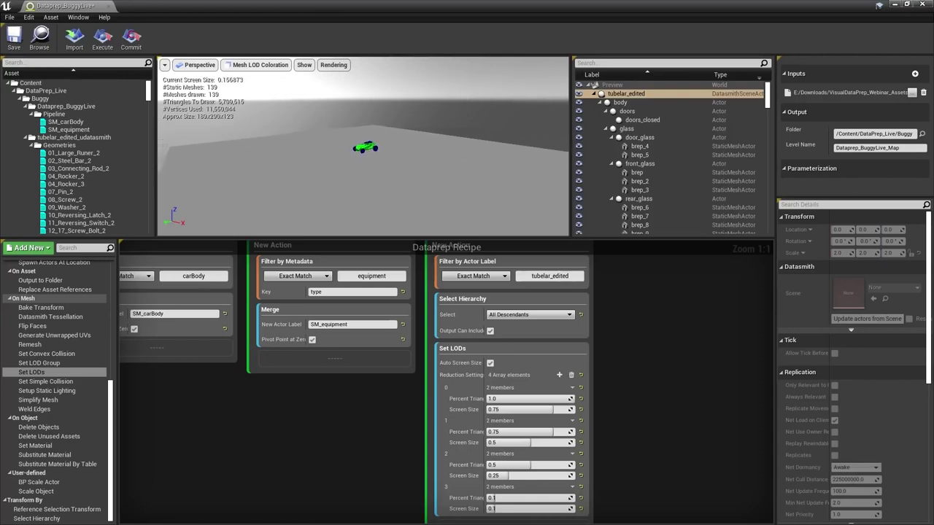
scroll(362, 146, down, 2)
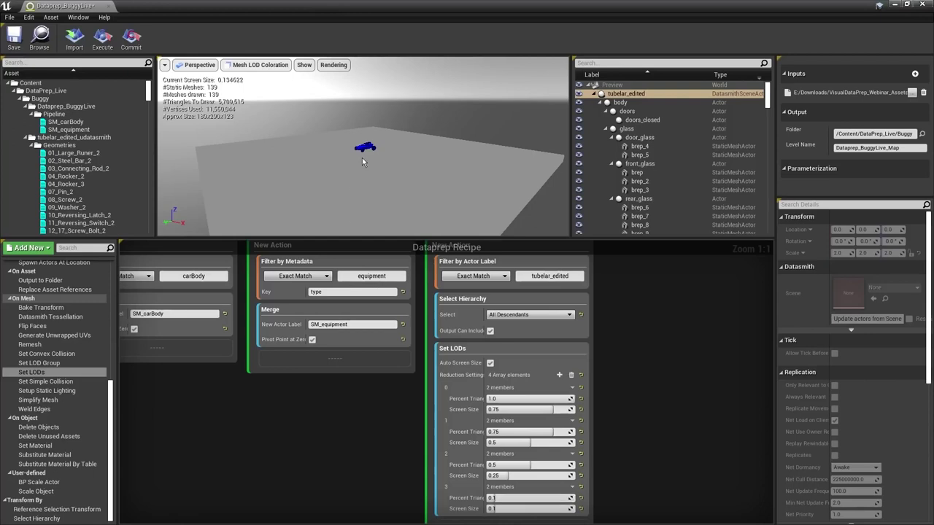
scroll(363, 146, up, 3)
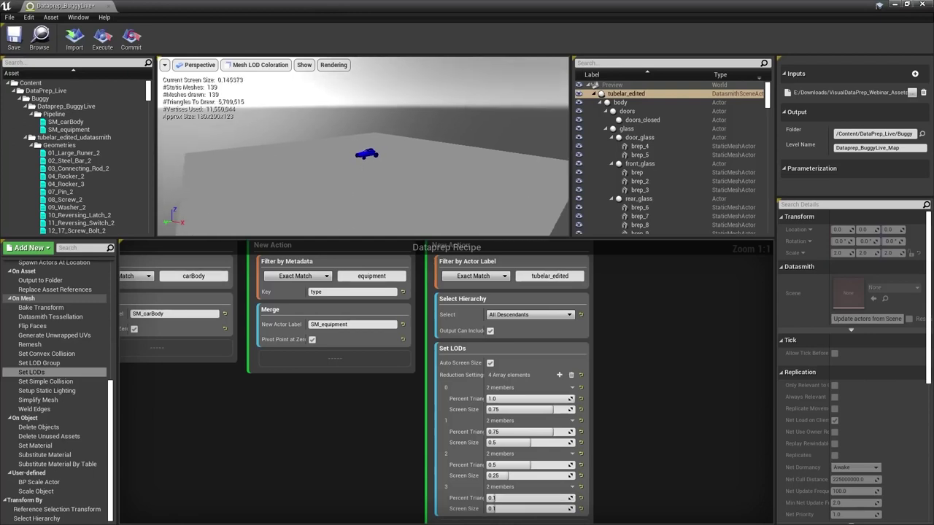
scroll(363, 149, up, 5)
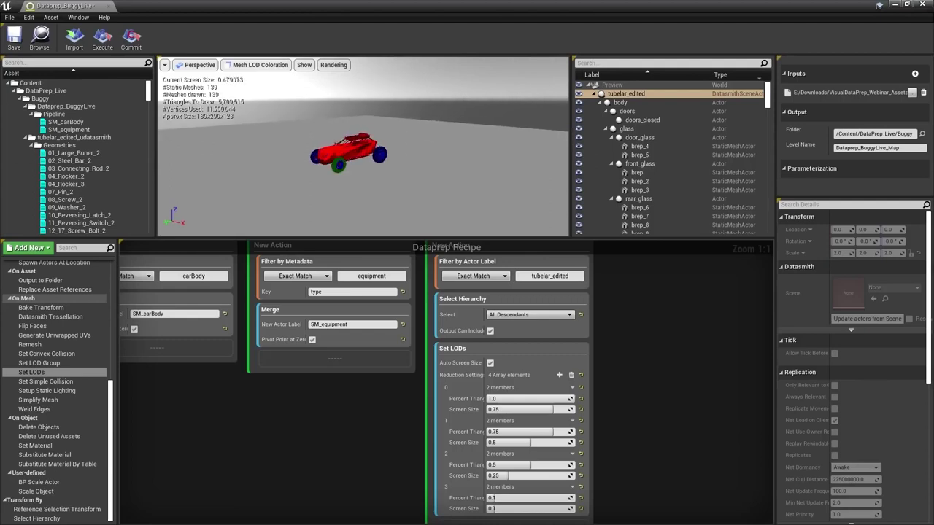
scroll(363, 150, up, 1)
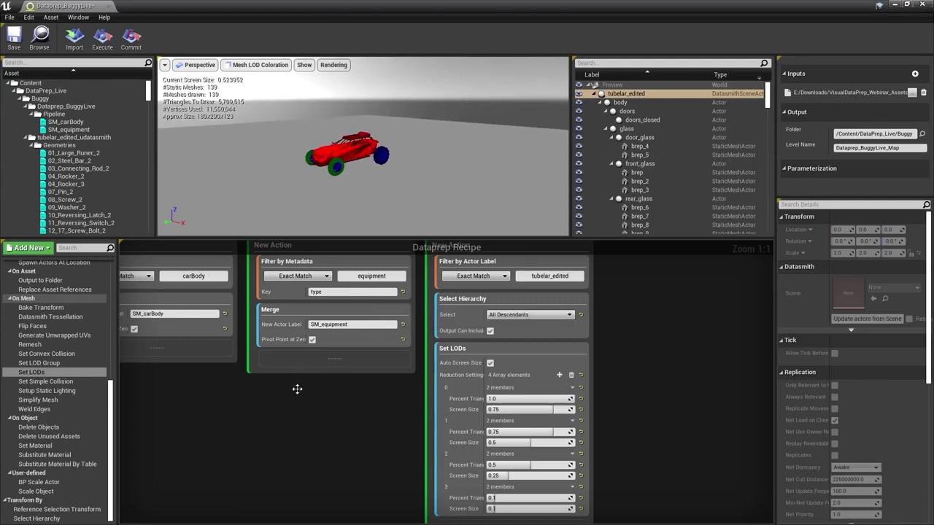
right_drag(249, 409, 352, 449)
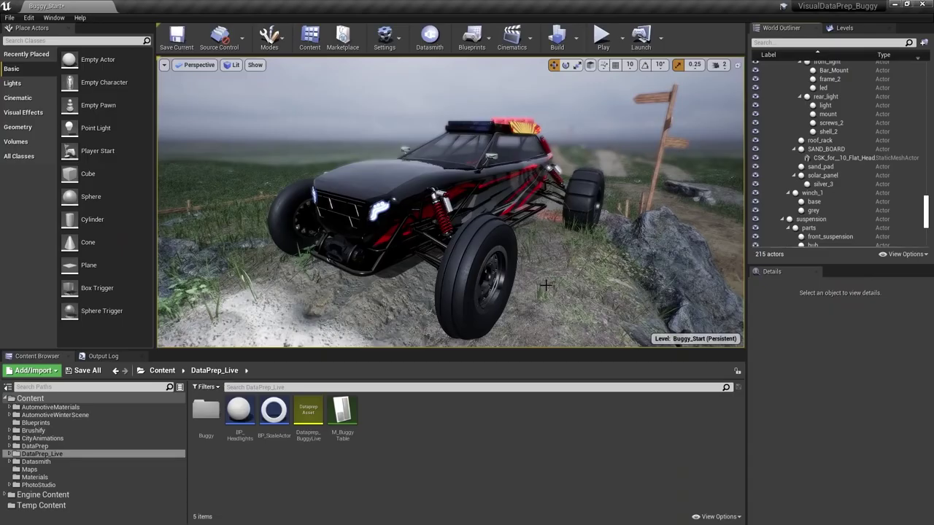
Inspect the buggy's separate parts in the Buggy_Start level: car body, front-left wheel, sand board mesh and merged equipment
right_drag(546, 285, 434, 292)
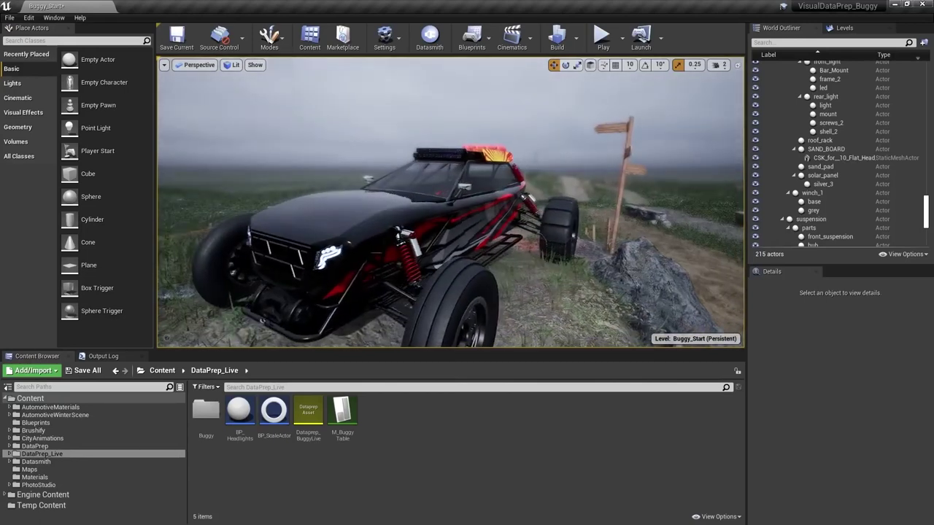
click(418, 197)
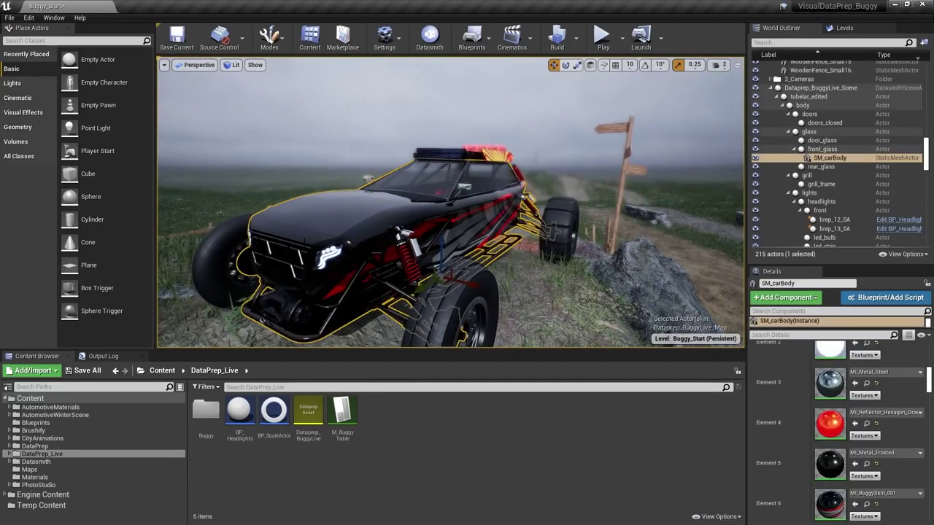
click(454, 288)
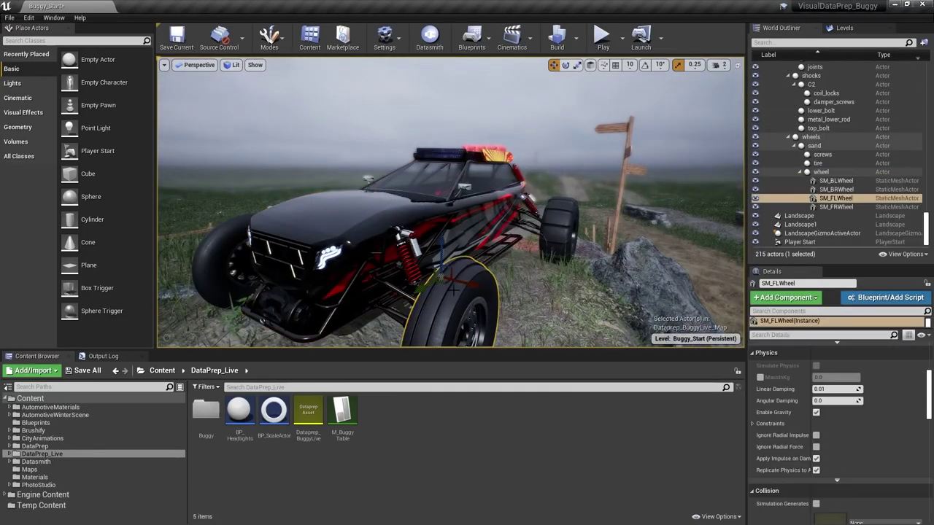
click(494, 154)
alt+drag(360, 209, 569, 225)
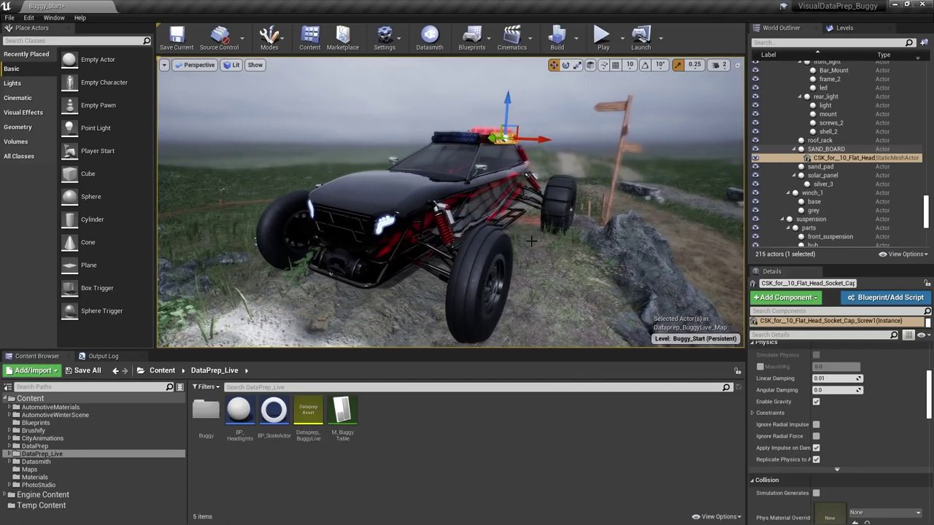
click(496, 137)
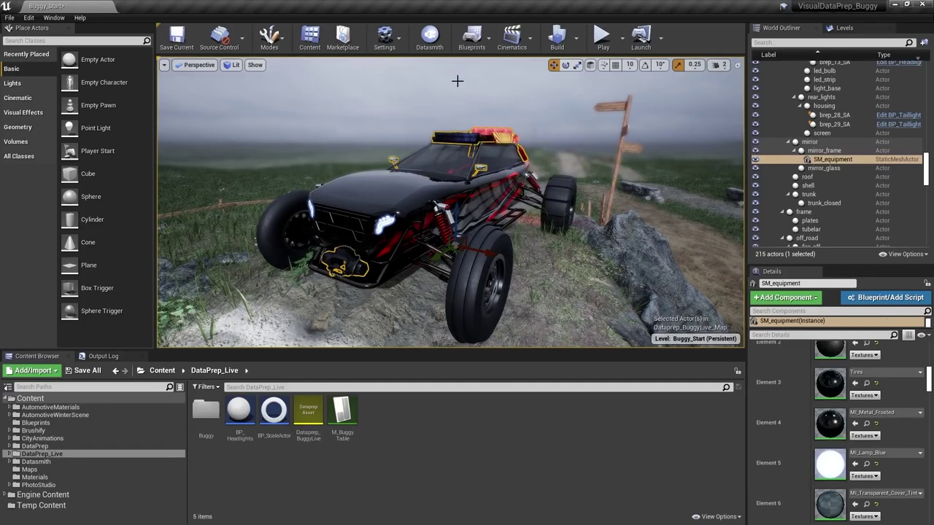
key(Escape)
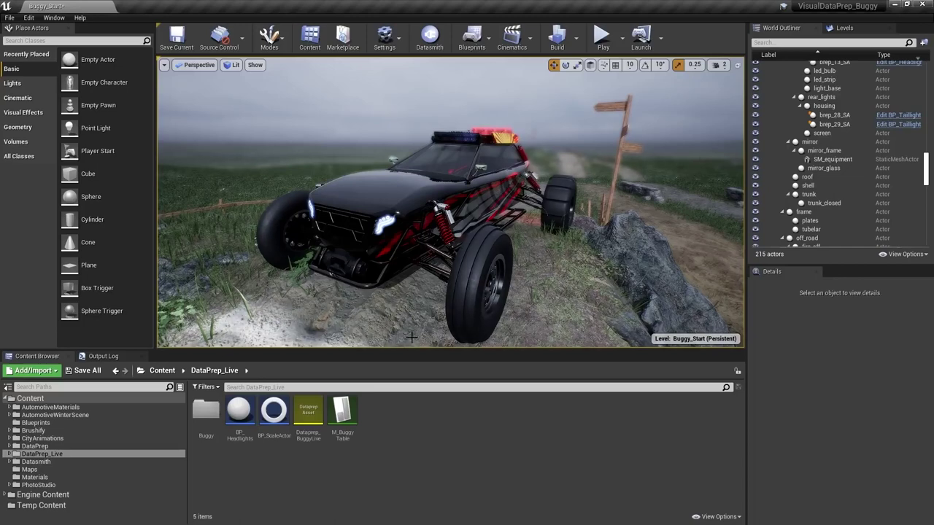
Create an instance of the Dataprep_BuggyLive asset
right_click(308, 410)
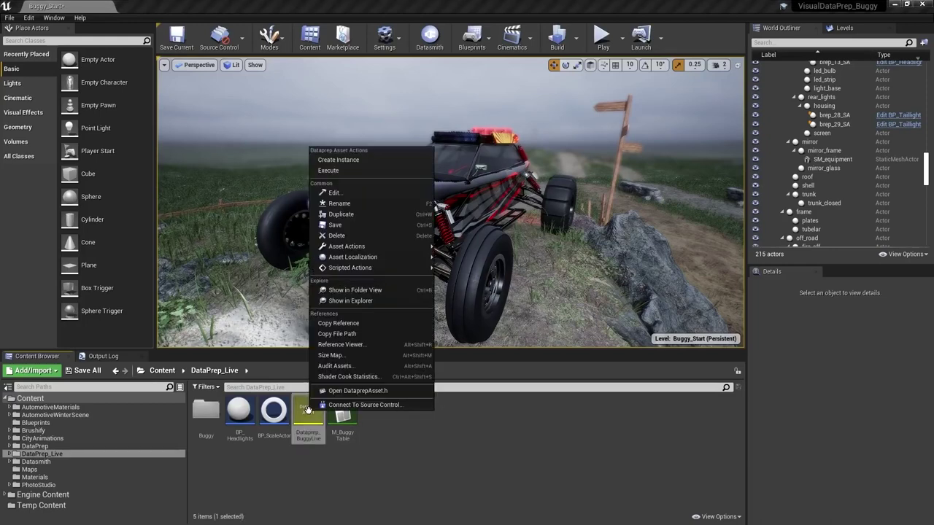
click(338, 160)
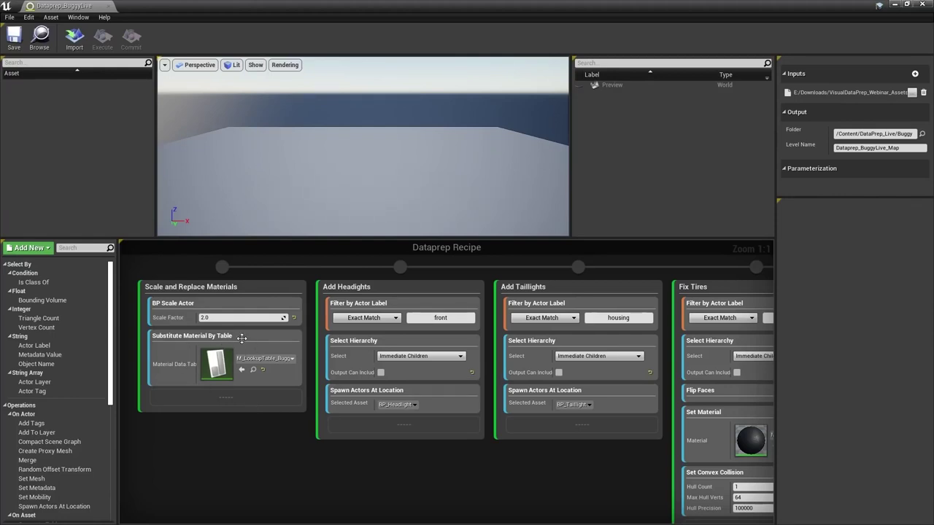
In the Dataprep_BuggyLive recipe, link the Substitute Material By Table operation's material data table to a new MaterialDataTable parameter
right_click(171, 364)
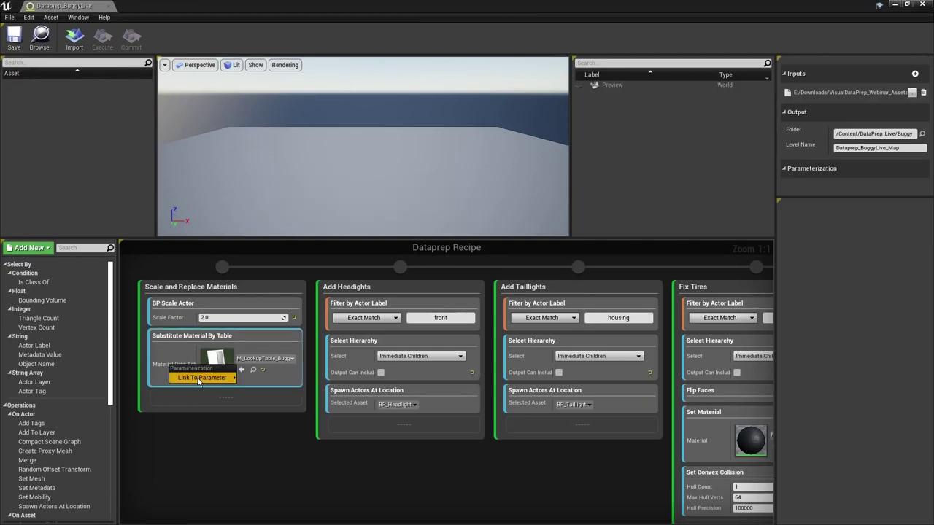
mouse_move(199, 380)
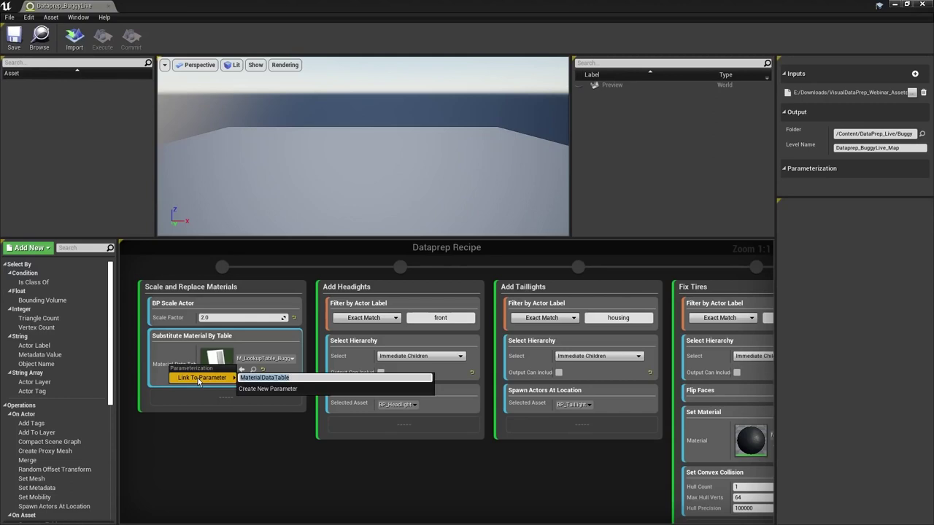
click(296, 378)
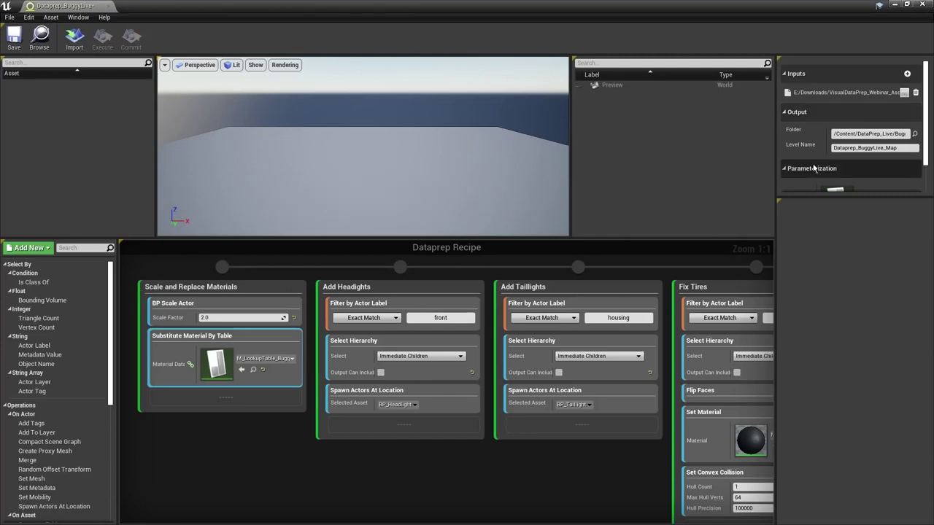
scroll(802, 153, down, 2)
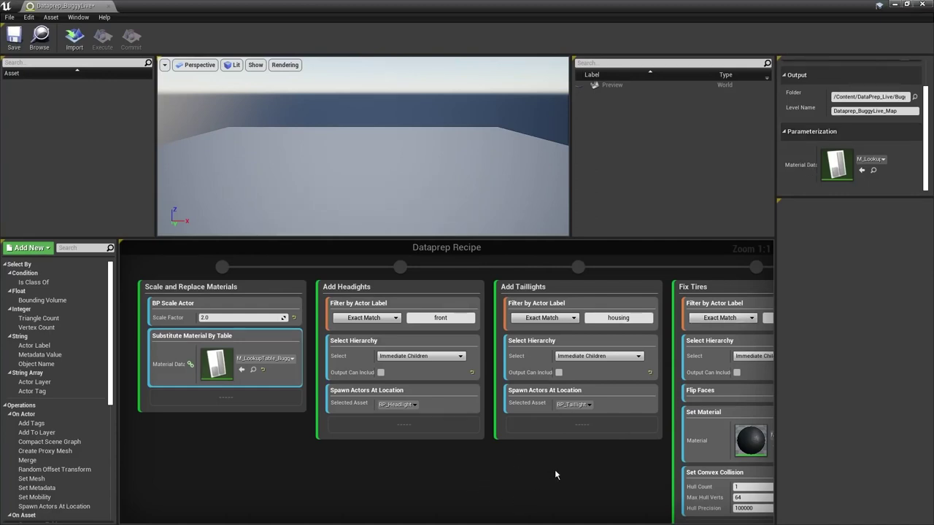
Link the actor label filter value in the Generate LODs action to a new parameter named RootActorName
right_drag(558, 476, 269, 457)
right_drag(612, 438, 692, 445)
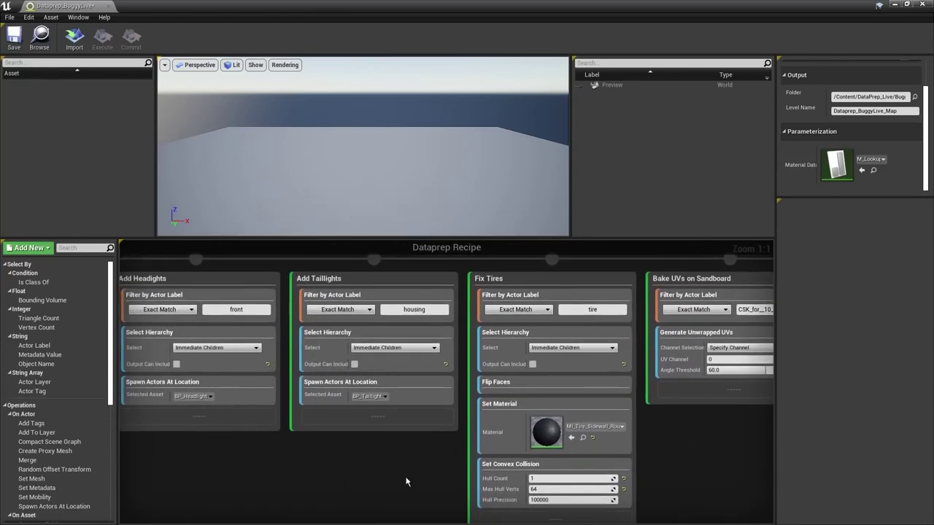
right_drag(286, 457, 298, 420)
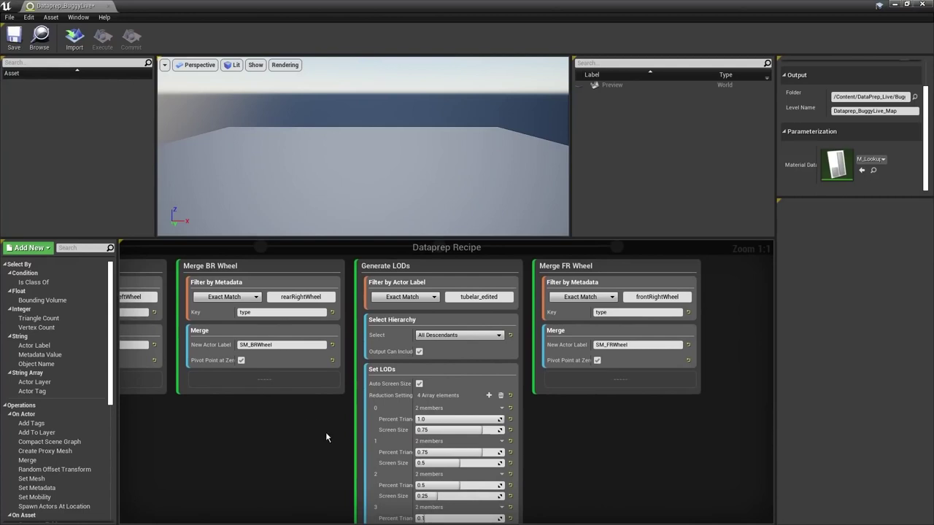
click(459, 297)
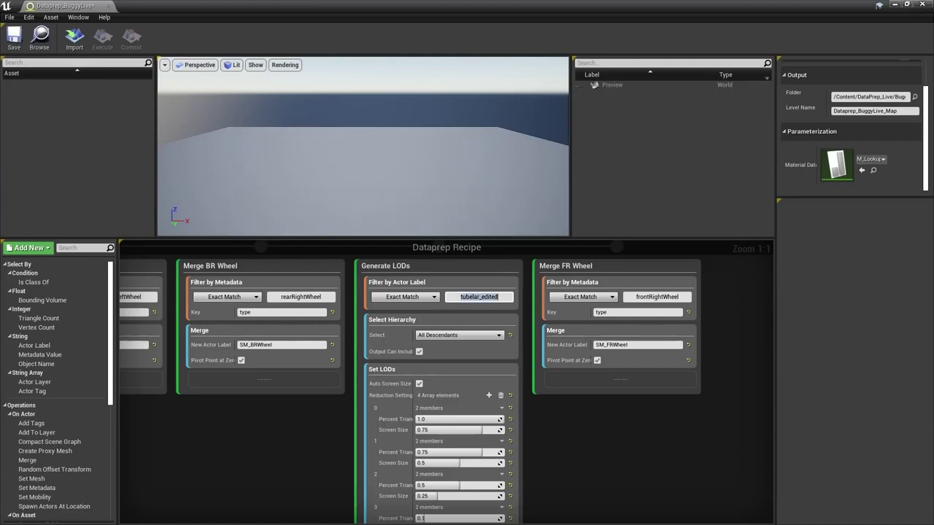
right_click(458, 298)
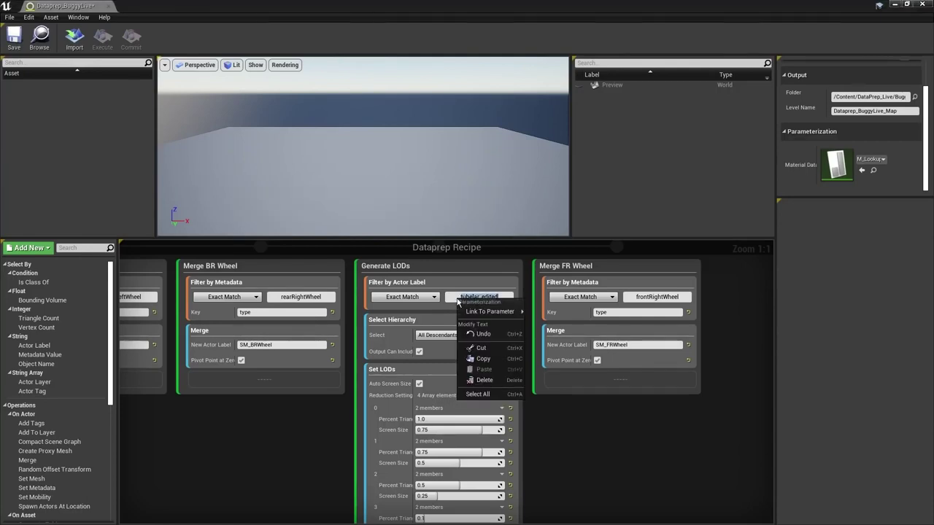
mouse_move(490, 311)
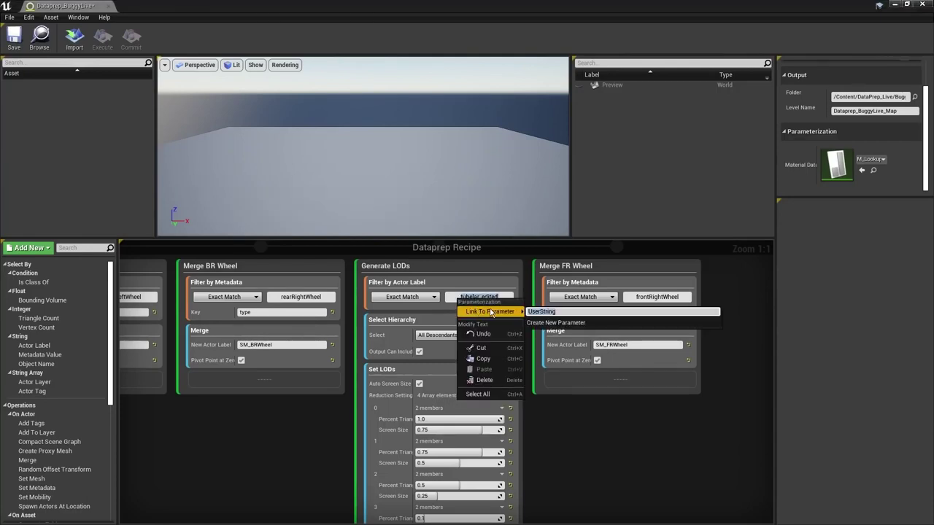
text(Root)
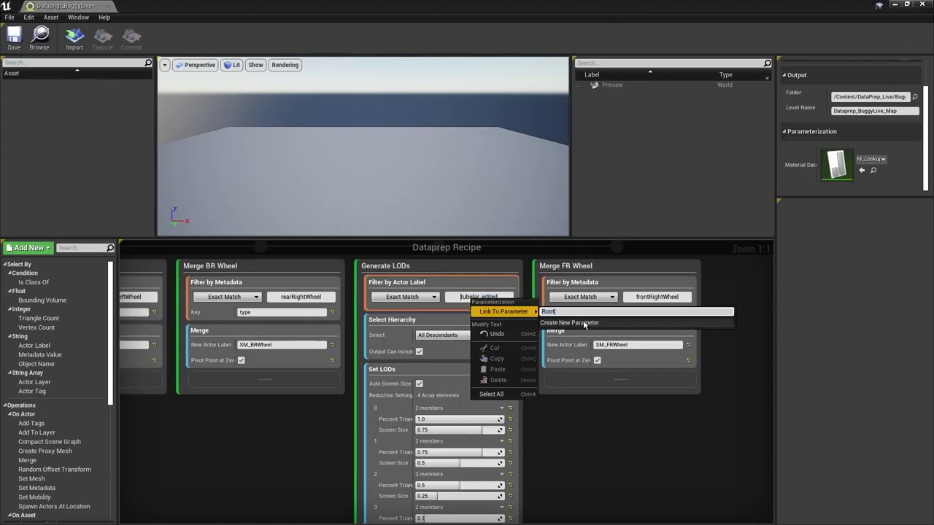
text(ActorName)
click(585, 323)
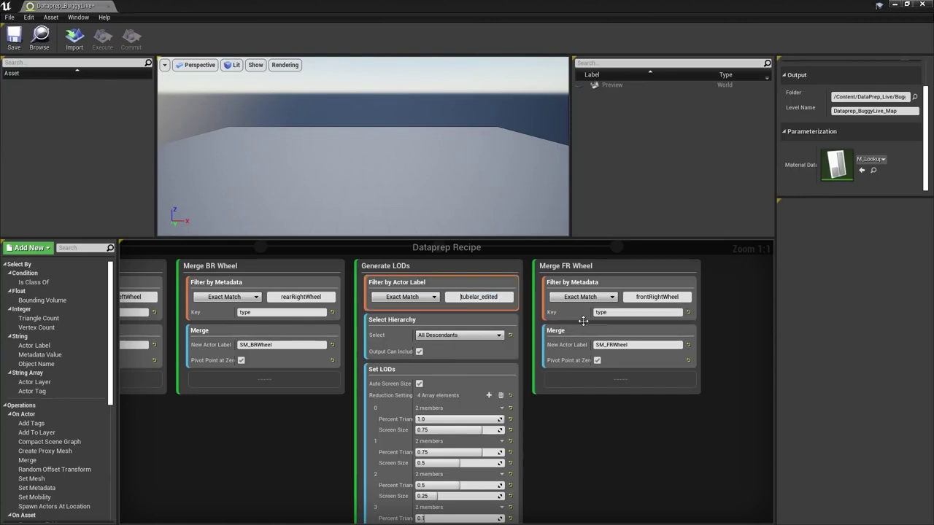
Link the BP Scale Actor operation's Scale Factor to a new parameter
right_drag(682, 457, 712, 424)
right_drag(339, 430, 430, 453)
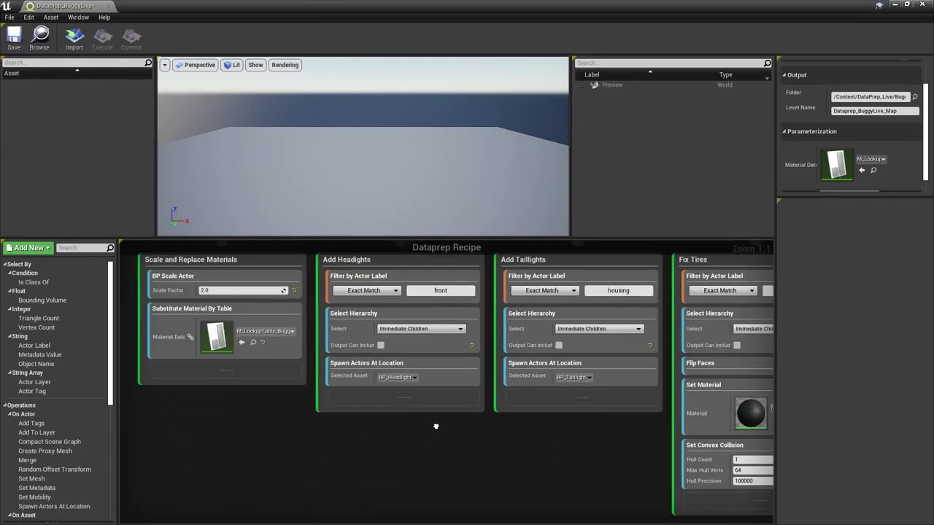
click(190, 306)
click(210, 317)
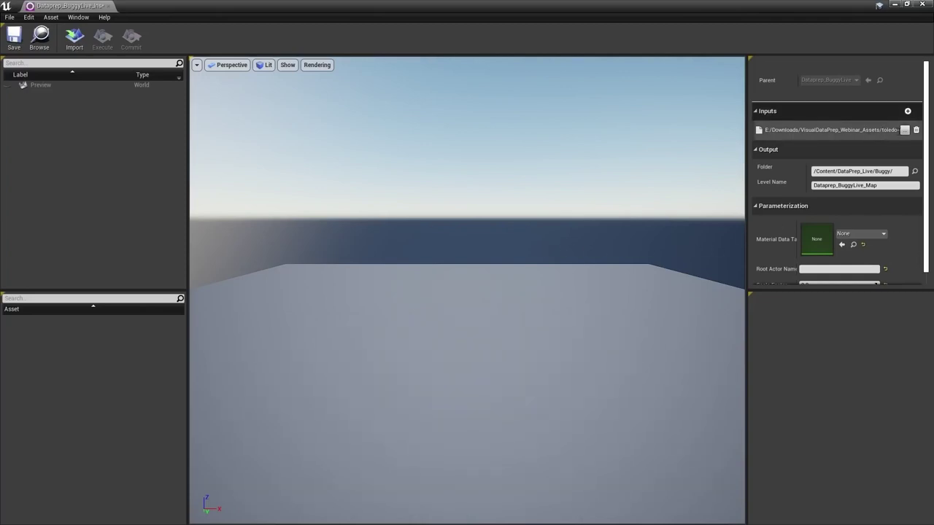
Replace the Dataprep instance's input file with tubelar_edited_002.udatasmith
drag(880, 136, 906, 137)
click(905, 131)
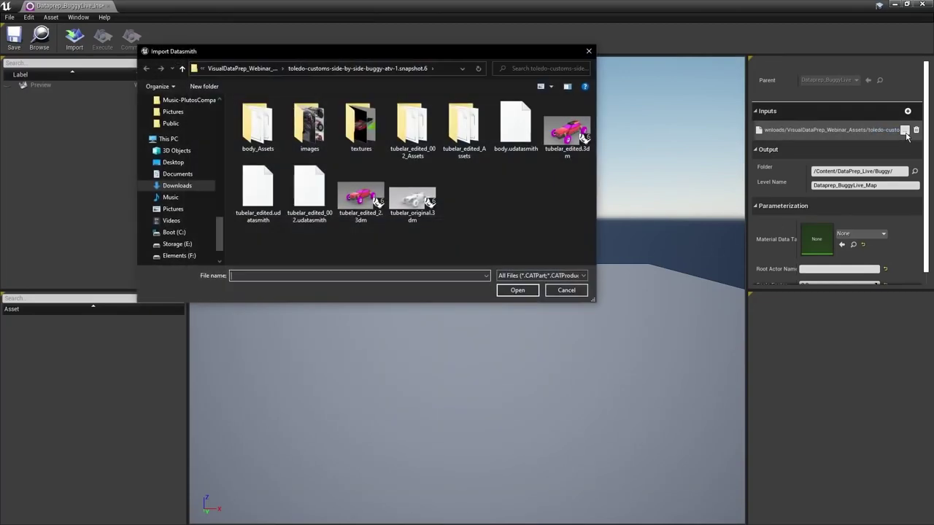
double_click(312, 188)
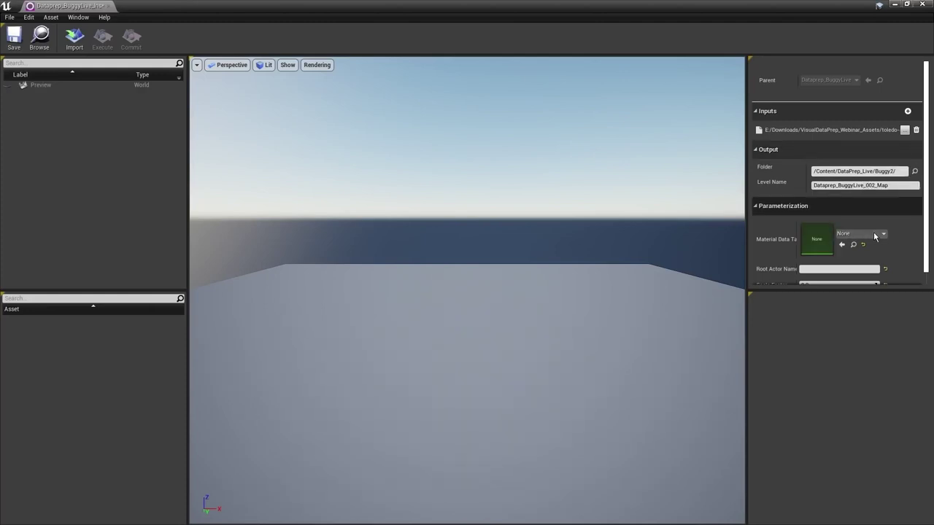
Assign M_LookupTable_Buggy_002 as the instance's material data table parameter
scroll(875, 237, down, 1)
click(866, 221)
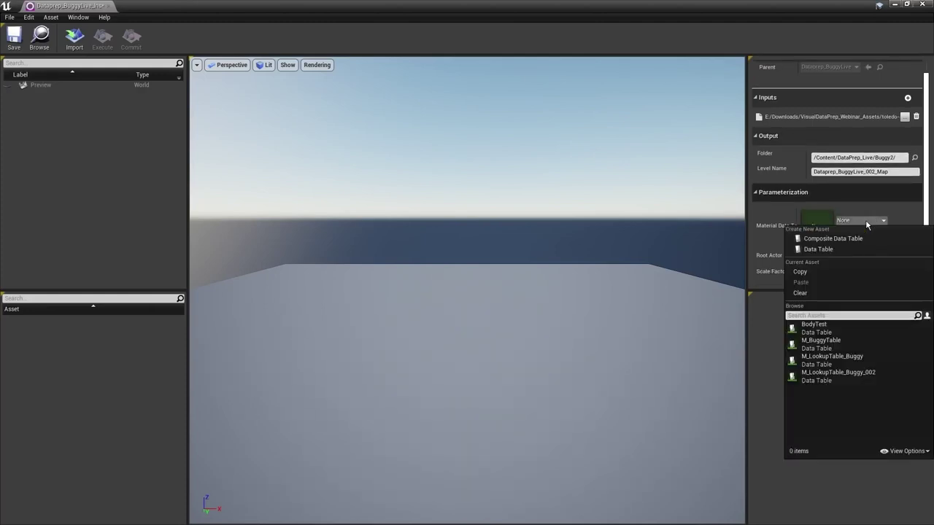
click(820, 375)
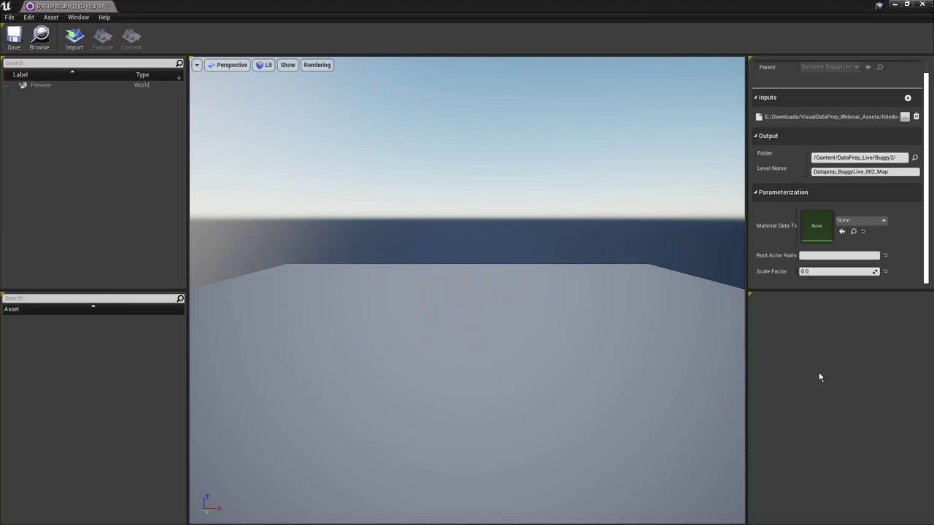
Set the instance's root actor name parameter to tubelar_edited_002 and its scale factor to 1
click(817, 255)
text(tubel)
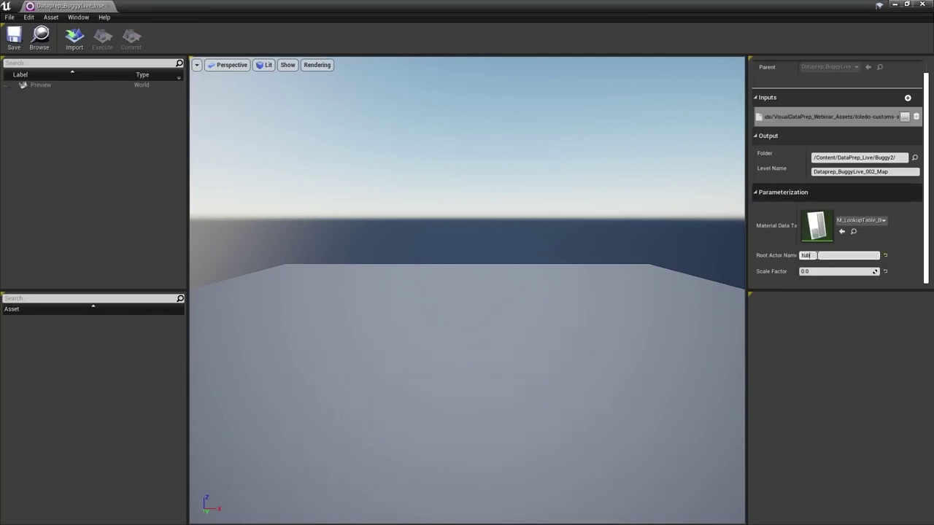
text(ar_edited_002)
click(819, 272)
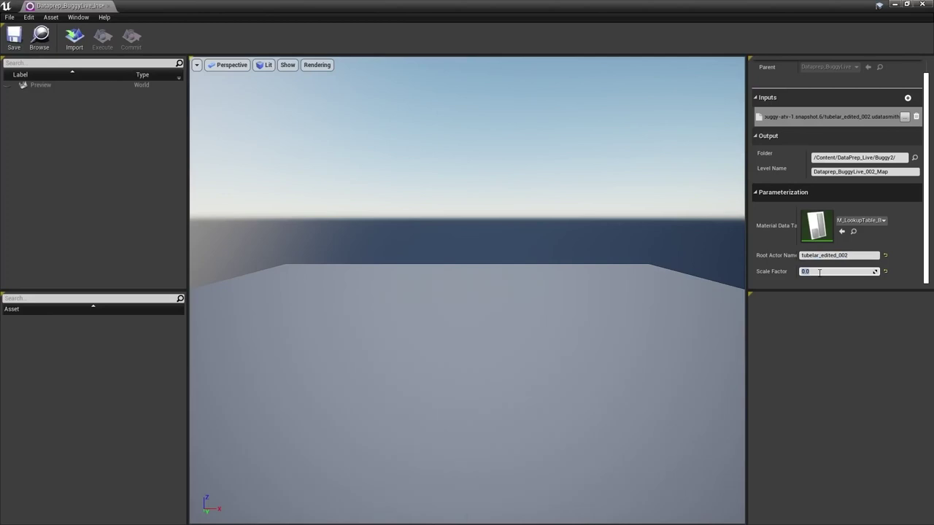
text(1)
key(Return)
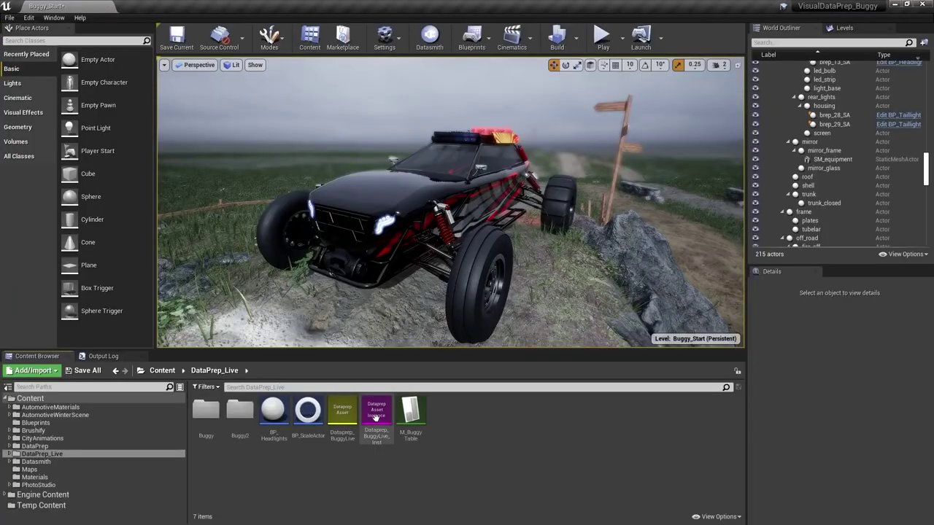
Execute the Dataprep_BuggyLive instance asset directly from the DataPrep_Live folder
right_click(375, 413)
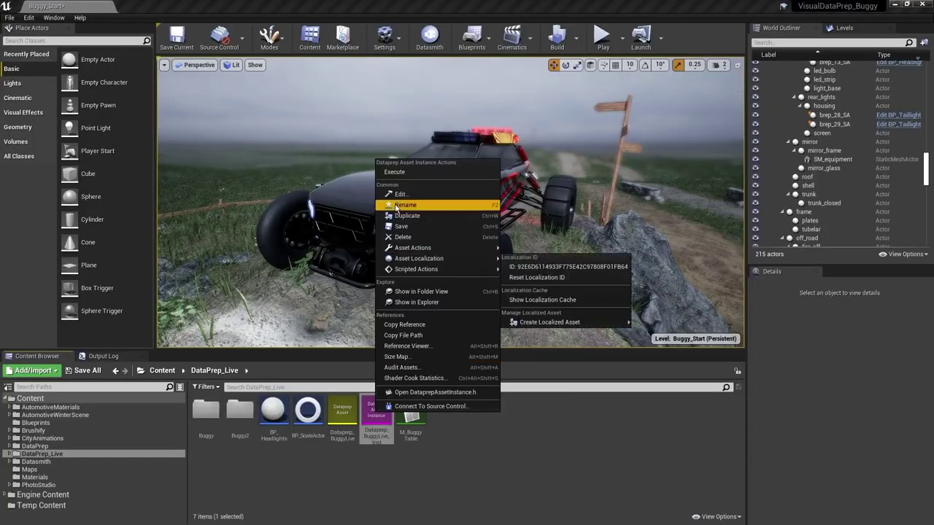
click(400, 173)
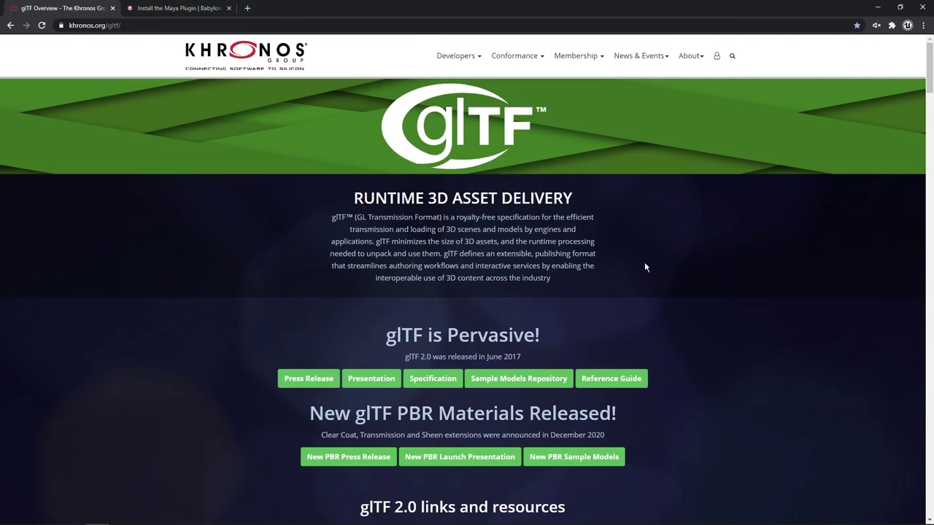
In the browser, review the Babylon.js Maya plugin installation page and the exporter's GitHub releases
click(177, 9)
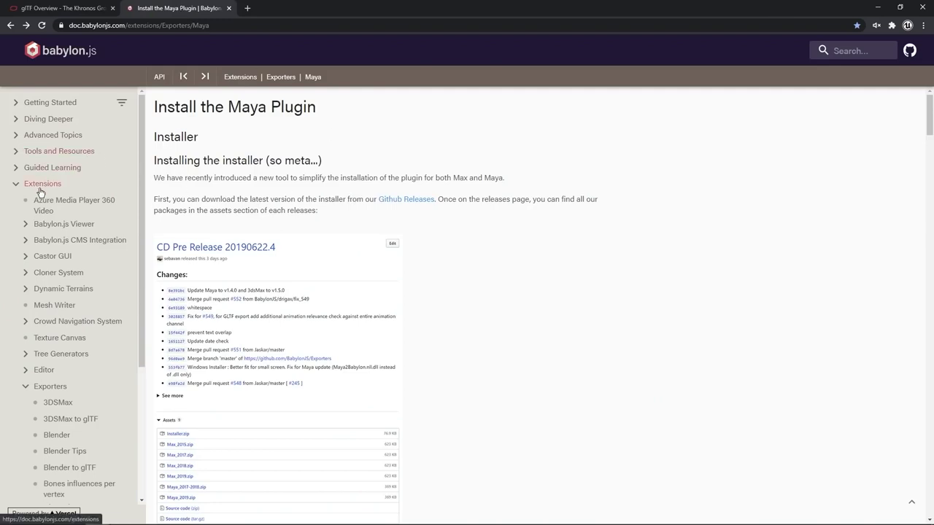
scroll(59, 392, down, 2)
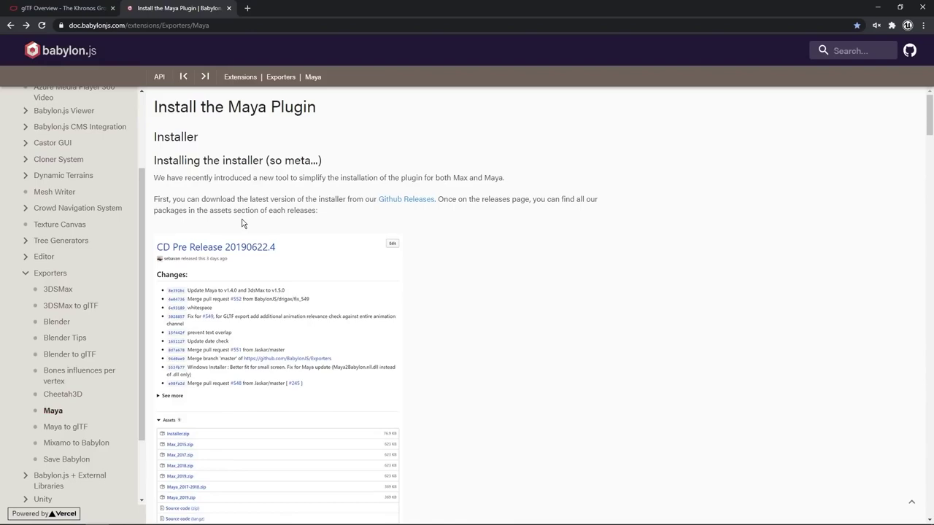
click(388, 200)
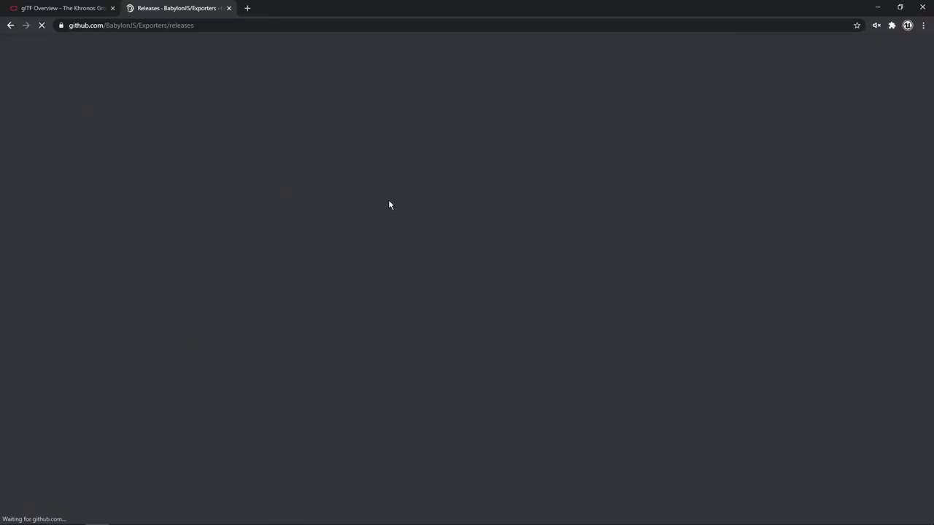
scroll(221, 323, down, 2)
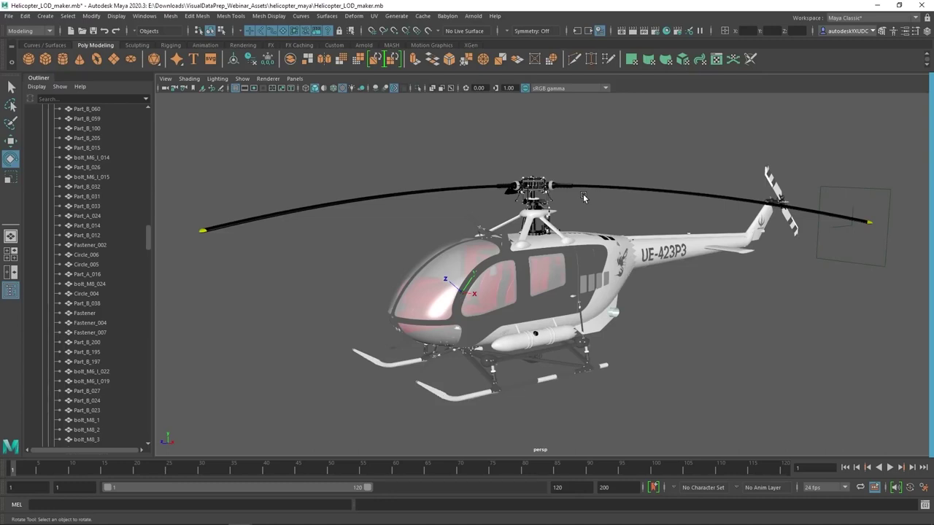
In Maya, group the helicopter's main rotor and blade parts and name the group rotor_blades
drag(406, 157, 579, 196)
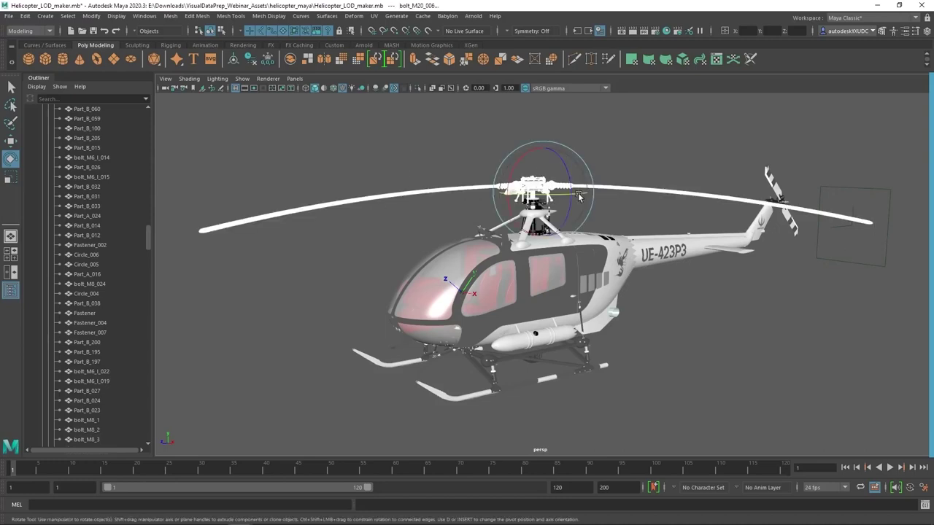
key(ctrl+z)
key(f)
key(w)
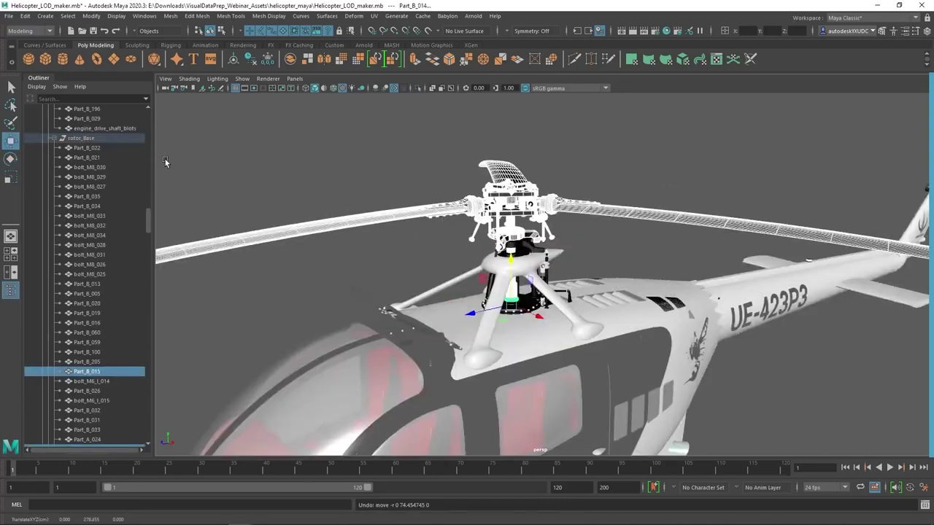
click(24, 16)
click(51, 204)
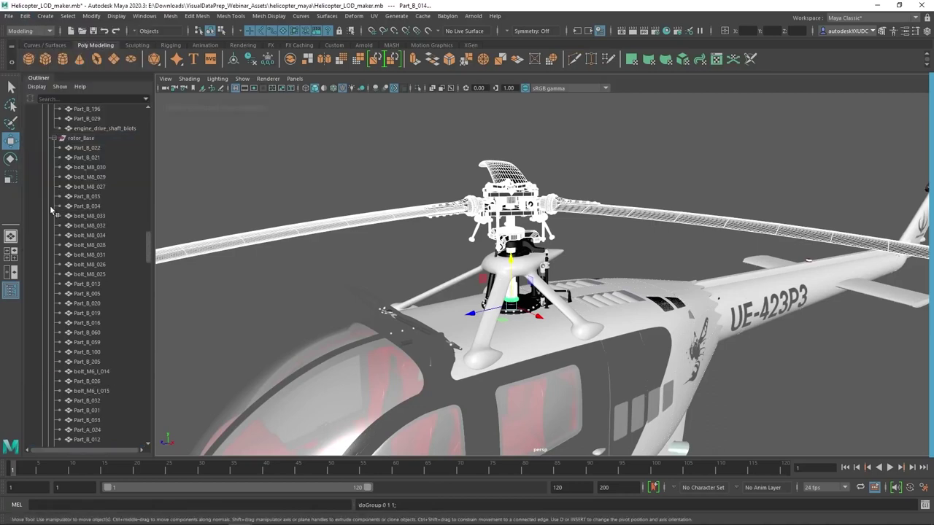
double_click(77, 158)
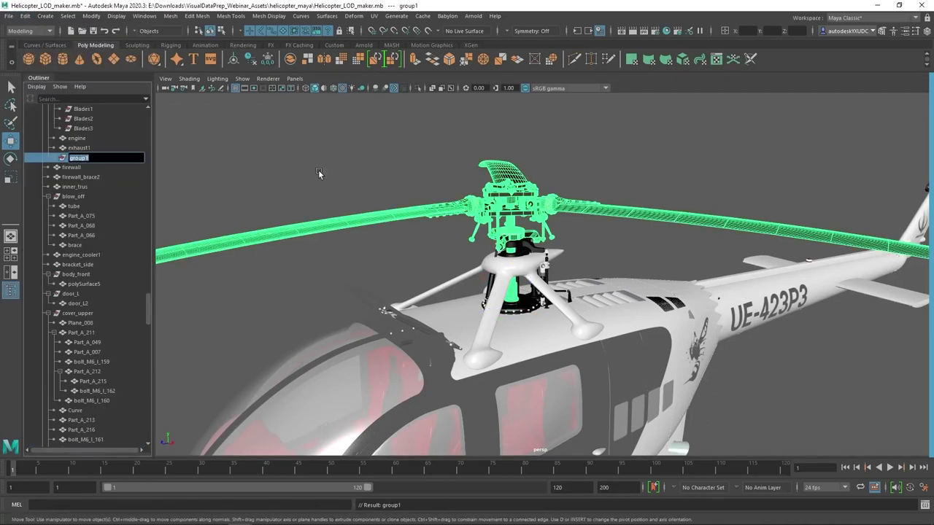
text(rotor_blades)
key(Return)
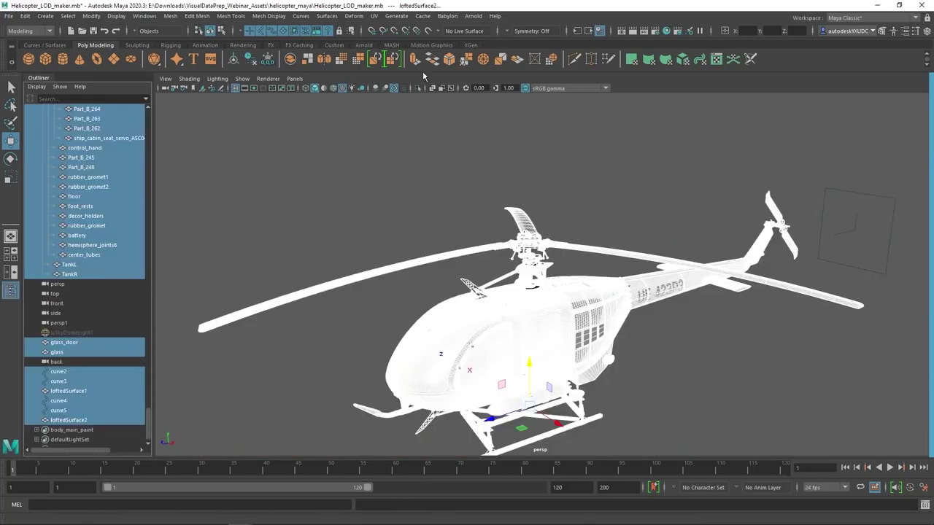
Export the selected helicopter parts with the Babylon File Exporter in gltf format as helicopter.gltf
click(447, 16)
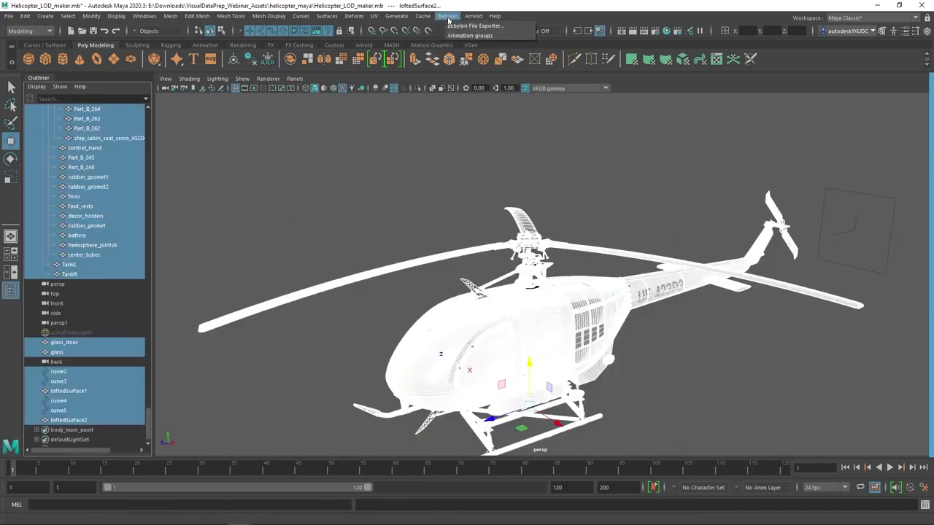
click(481, 31)
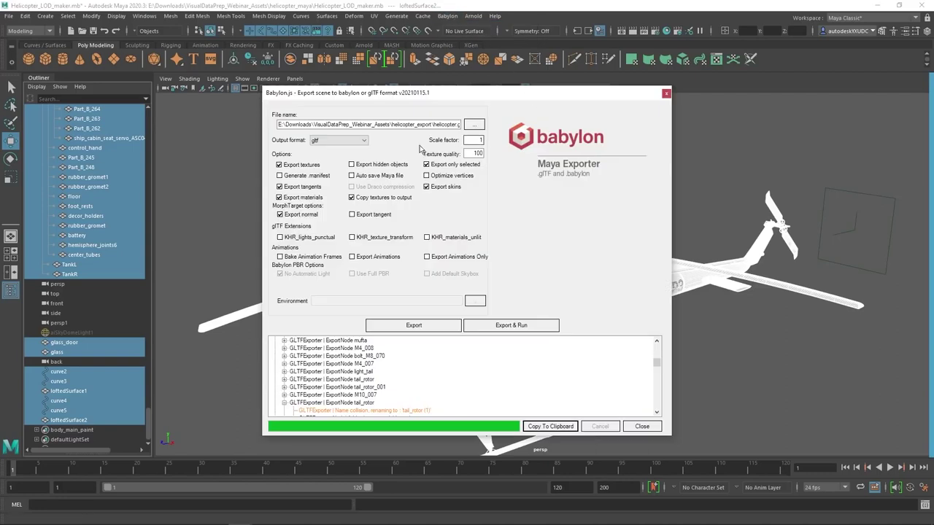
click(318, 142)
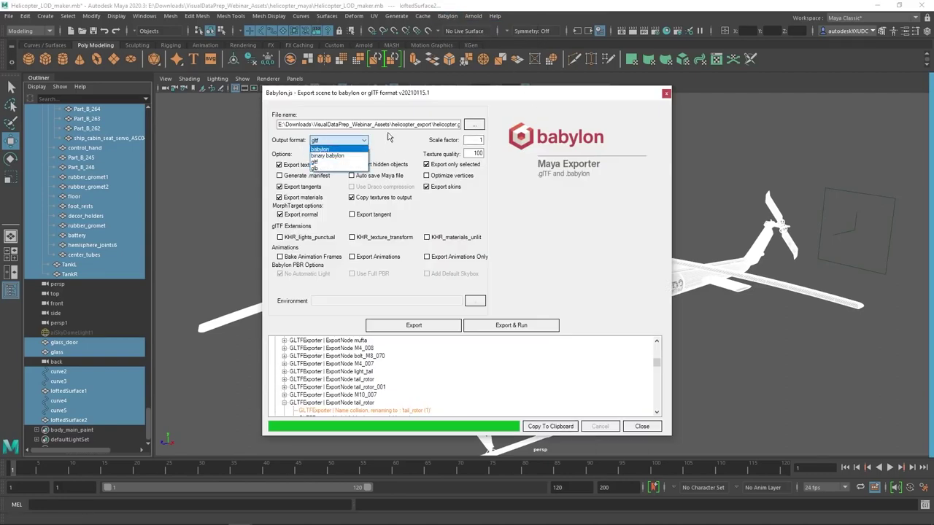
click(384, 132)
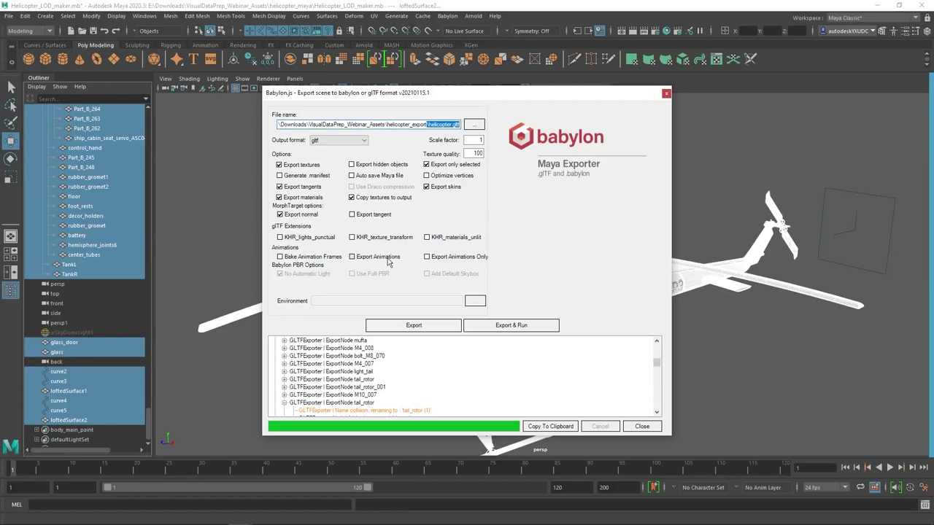
click(427, 333)
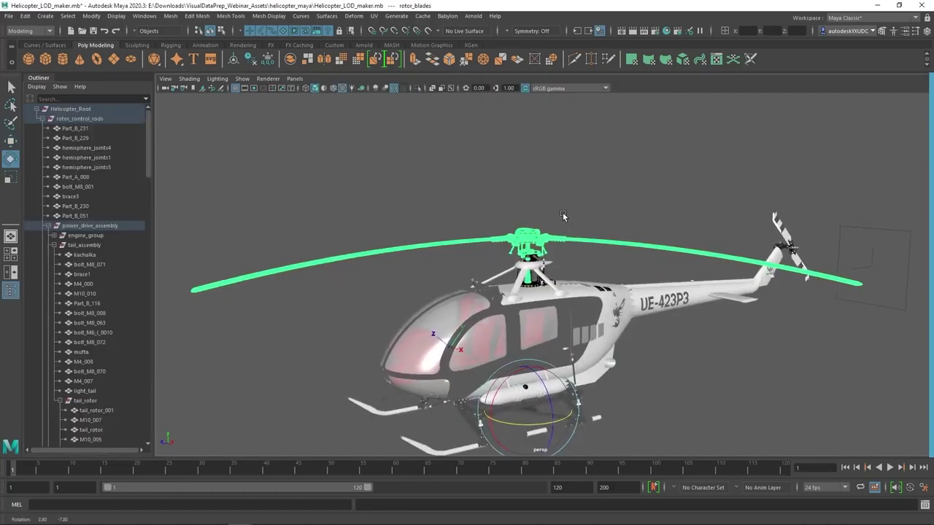
Try rotating the rotor_blades group about its vertical axis, and undo the rotation
alt+drag(563, 216, 558, 325)
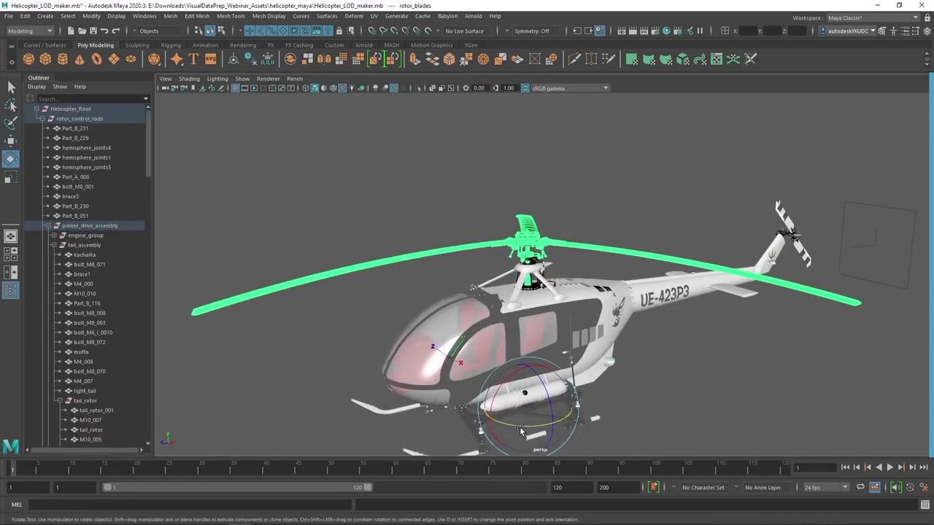
drag(515, 429, 487, 419)
key(ctrl+z)
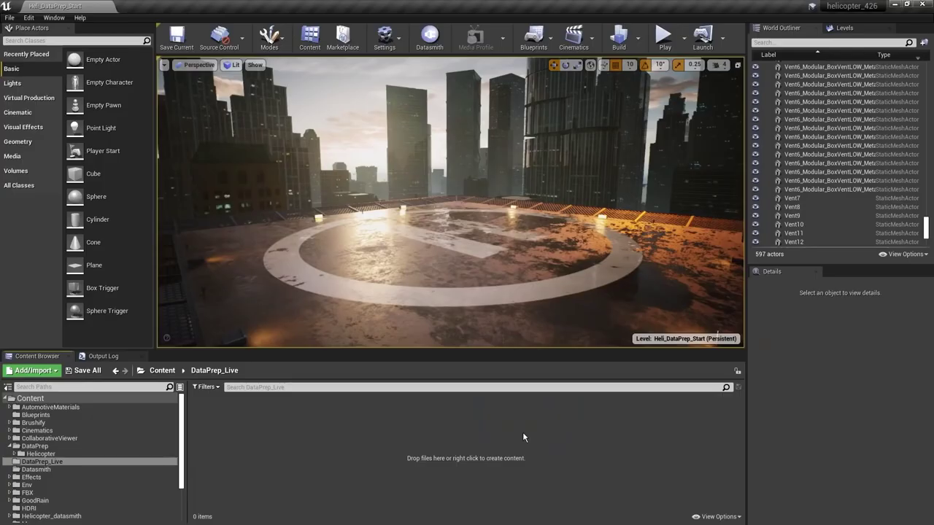
In the Unreal helicopter project, create a Dataprep asset named Helicopter_DataPrep in the DataPrep_Live folder
right_click(365, 430)
mouse_move(384, 292)
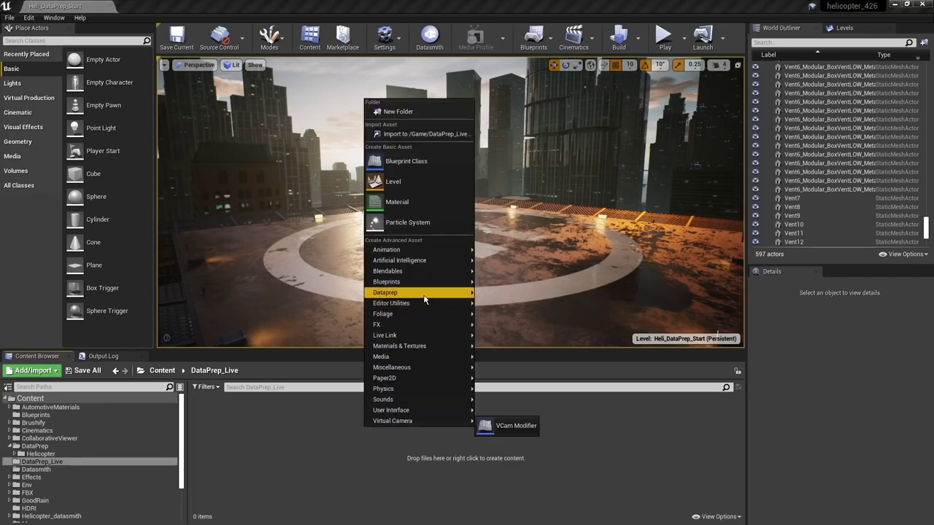
click(507, 297)
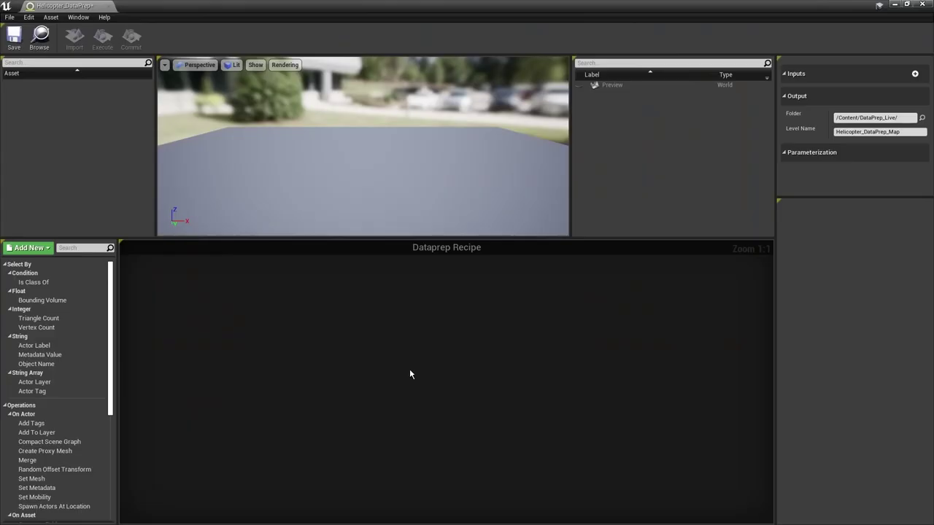
Add helicopter.gltf as a Datasmith file input of the Helicopter_DataPrep asset and import it into the preview
click(914, 74)
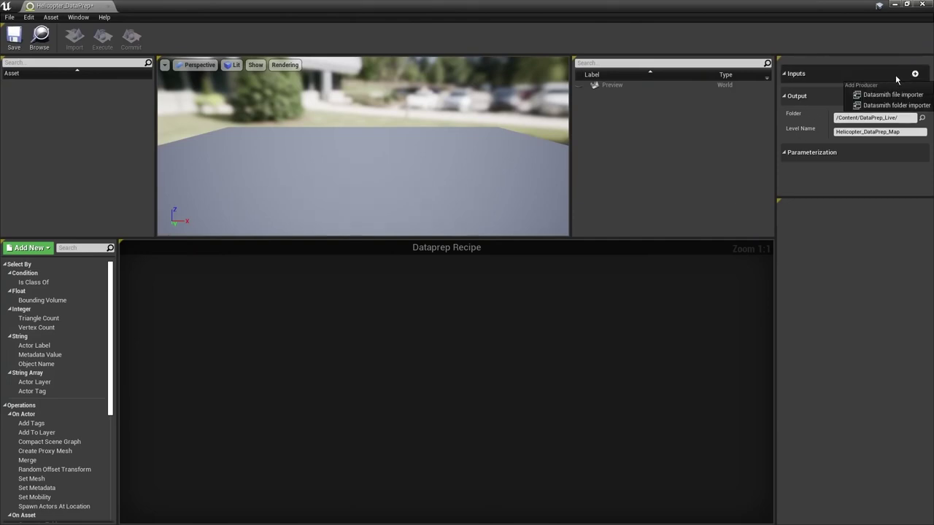
click(877, 95)
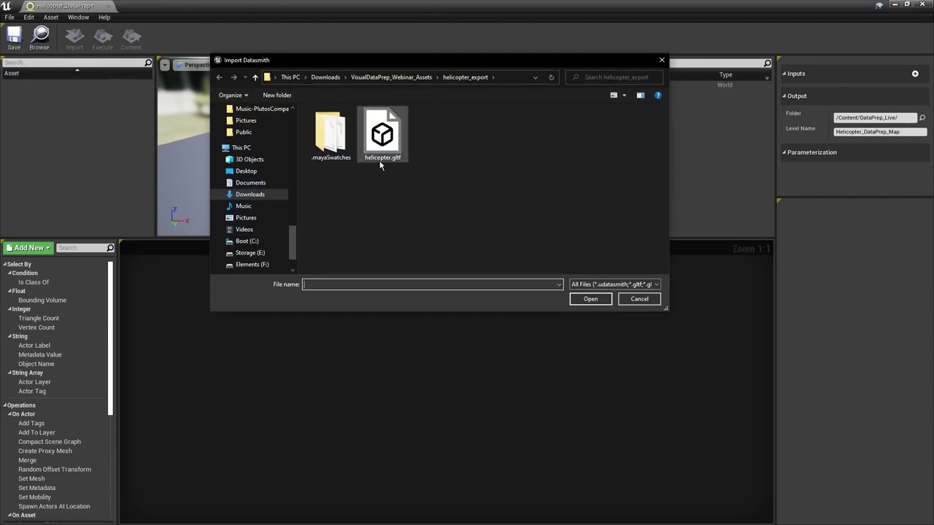
click(381, 137)
double_click(381, 136)
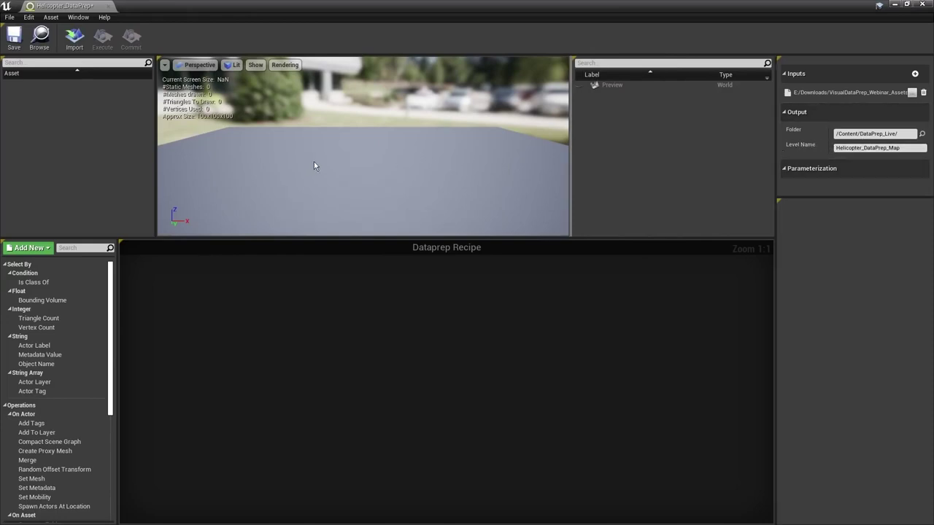
click(75, 40)
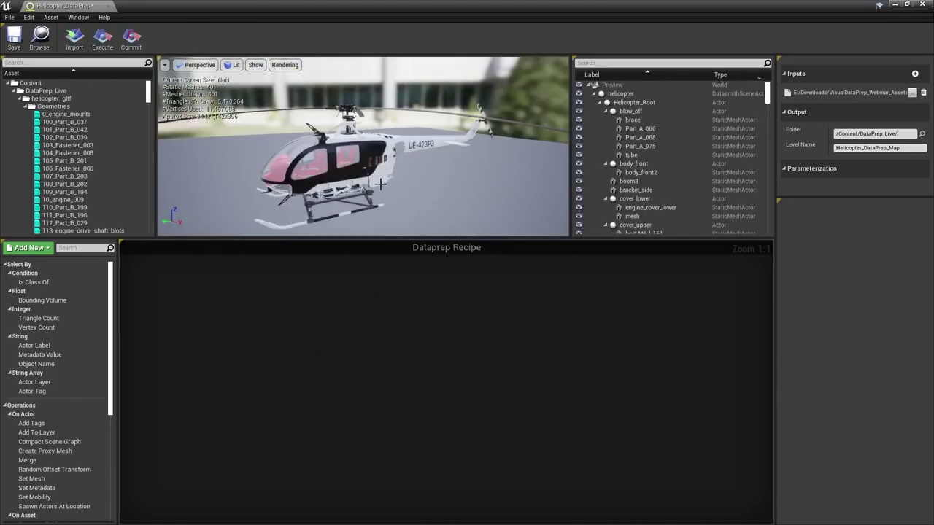
drag(394, 173, 406, 215)
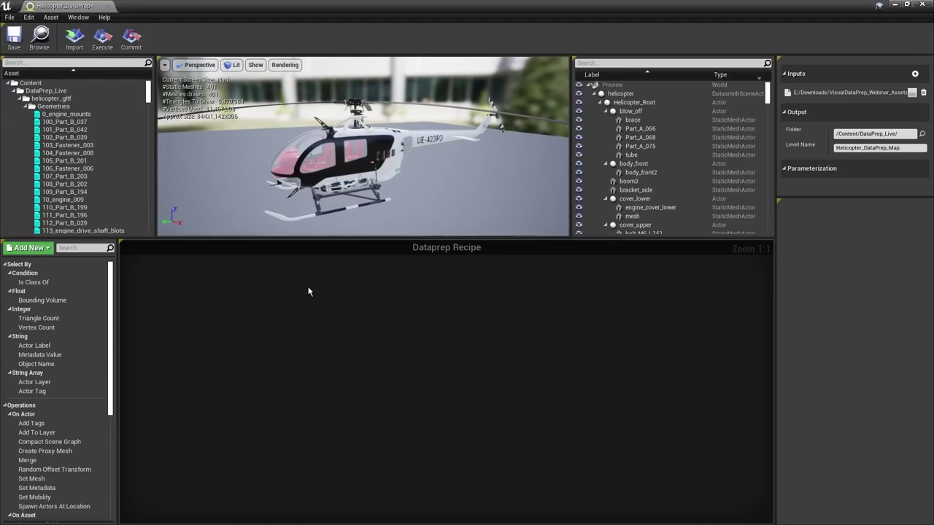
Add a Substitute Material By Table action using the M_Table_Helicopter data table to the empty recipe and save the Dataprep asset
click(92, 248)
text(material)
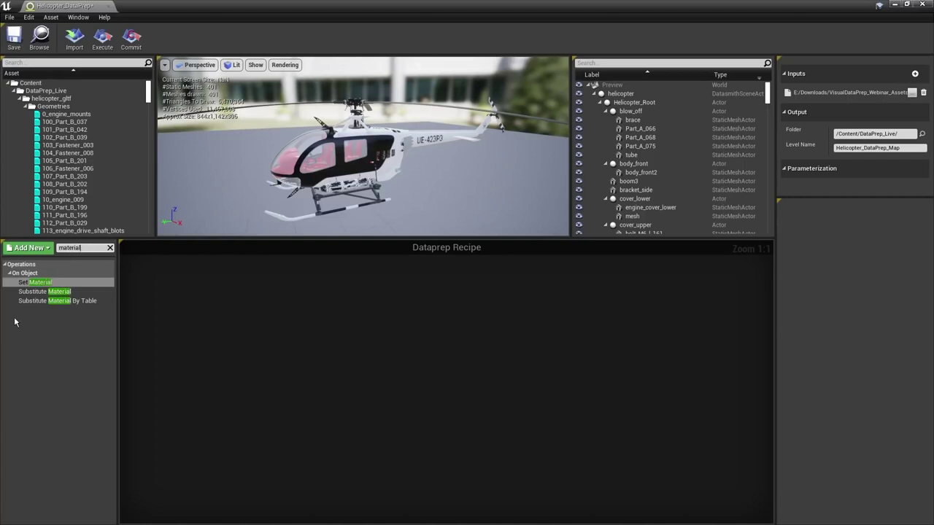
drag(33, 300, 206, 307)
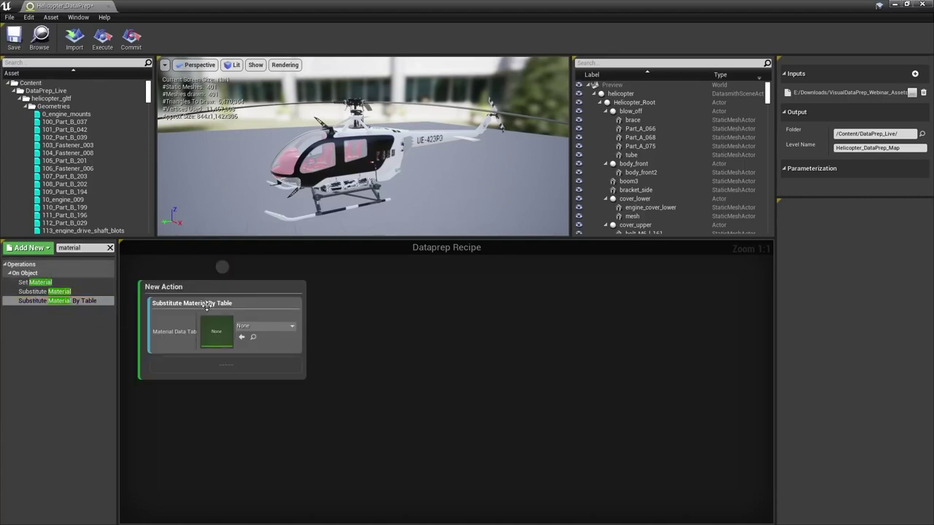
click(265, 326)
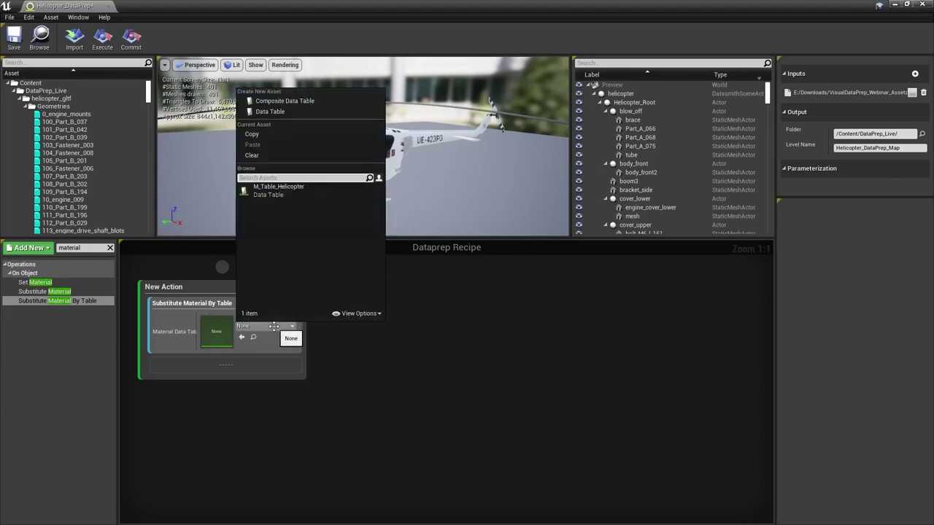
click(274, 188)
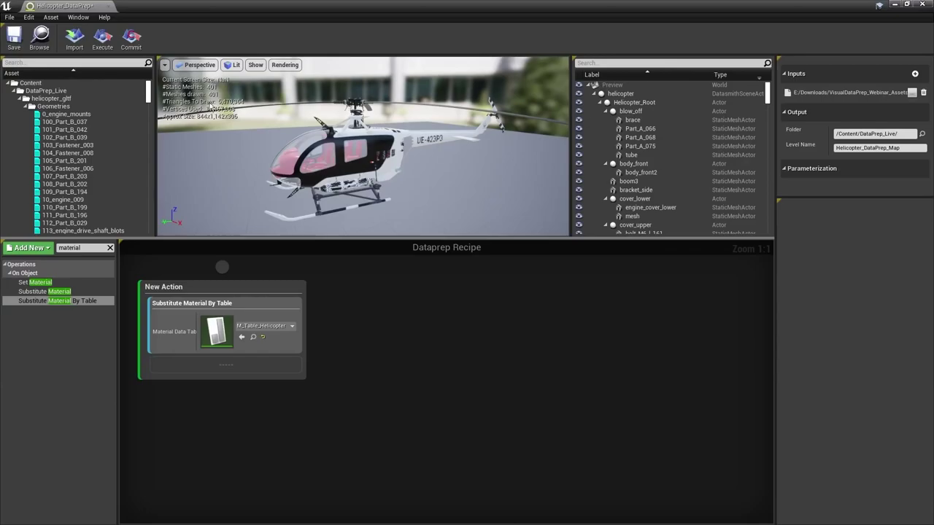
click(14, 36)
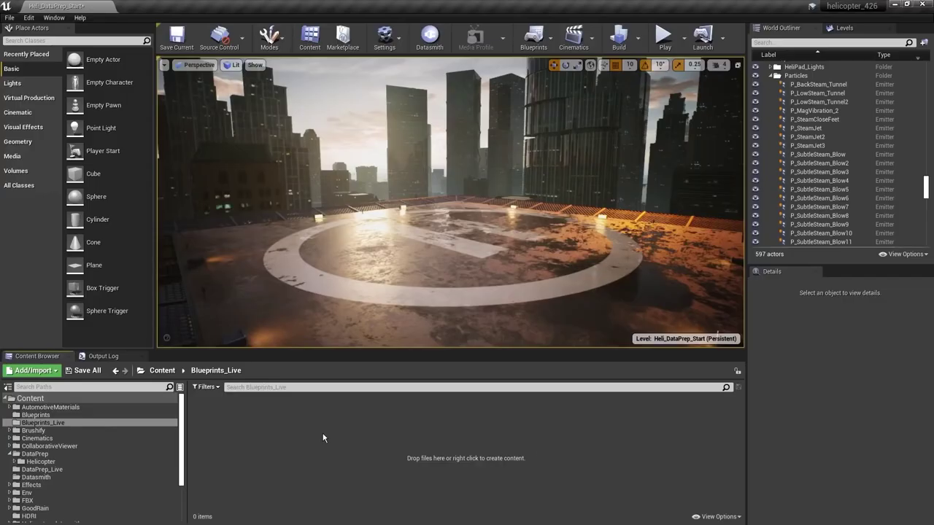
Create an Actor Blueprint named BP_RotorBlades in the Blueprints_Live folder and open it for editing
right_click(323, 437)
click(354, 173)
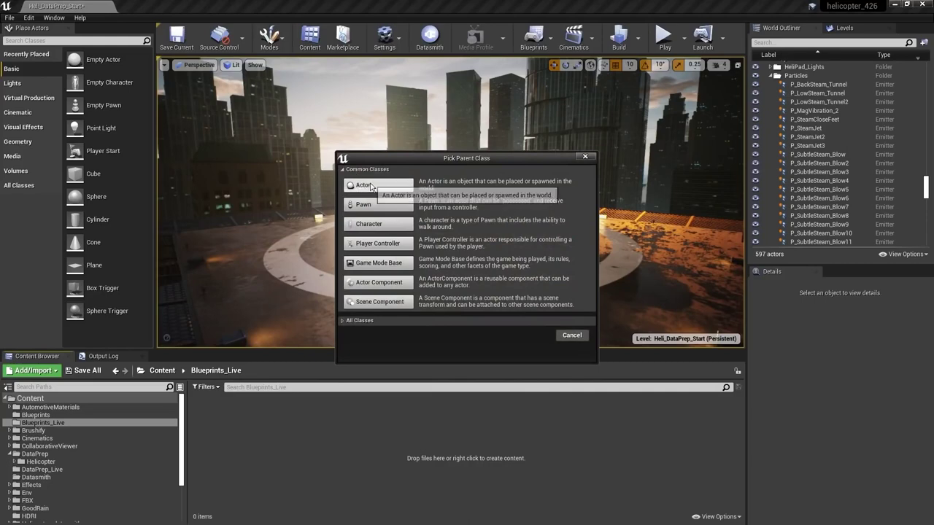
click(370, 186)
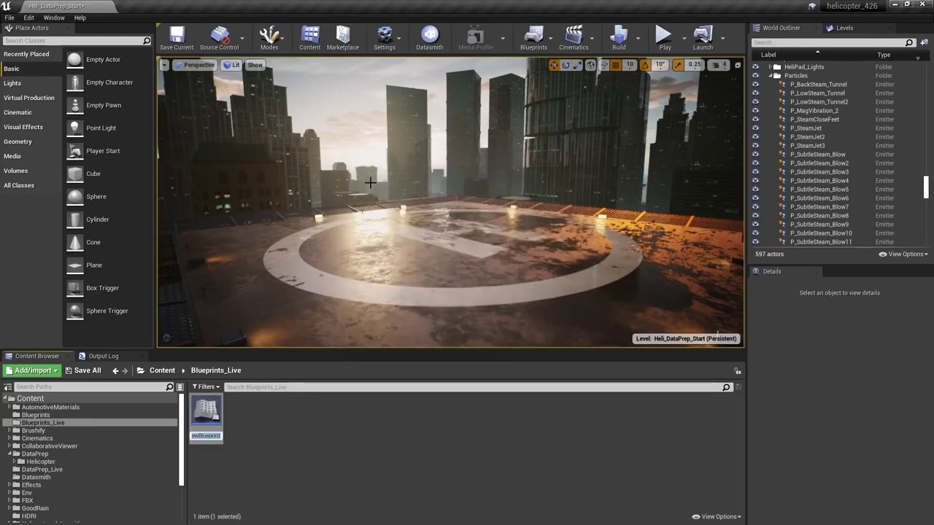
text(BP_)
text(RotorBlades)
key(Return)
key(Return)
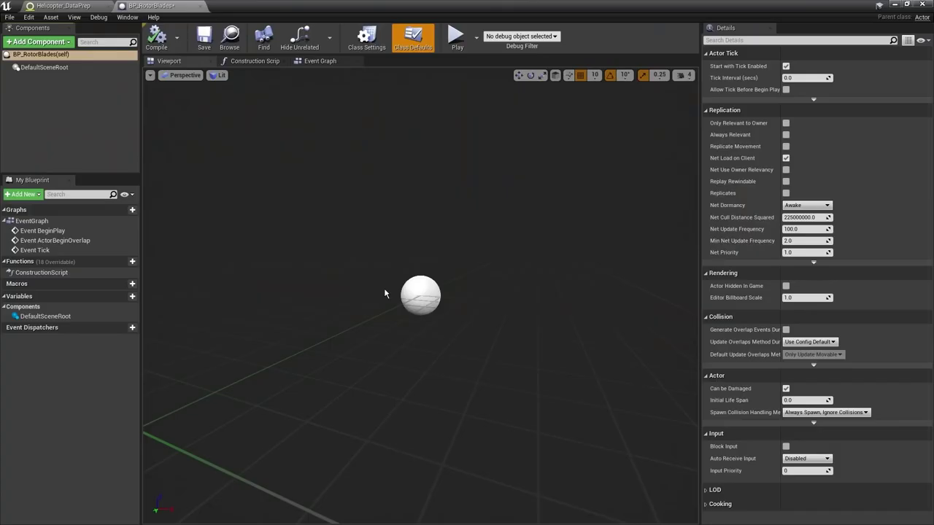
Add a Static Mesh component under the default scene root of BP_RotorBlades, keeping its default name
click(44, 45)
text(static)
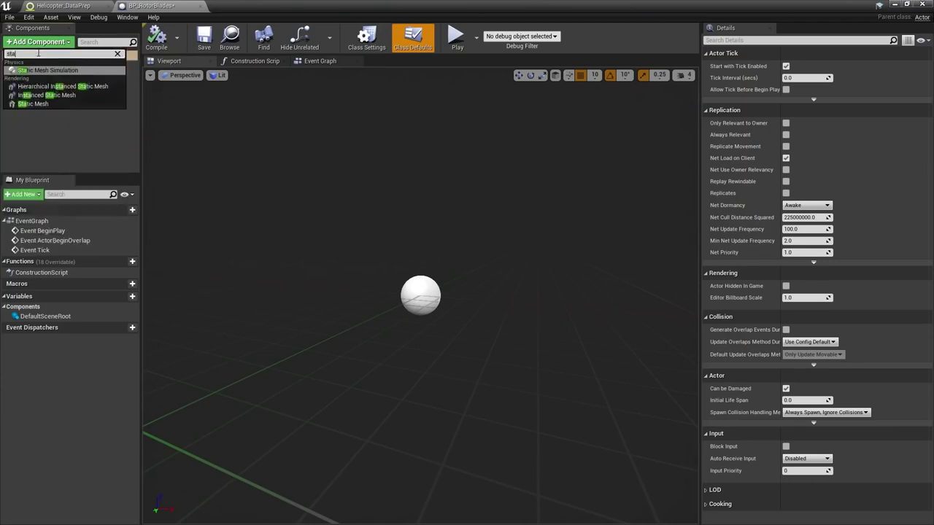
click(43, 105)
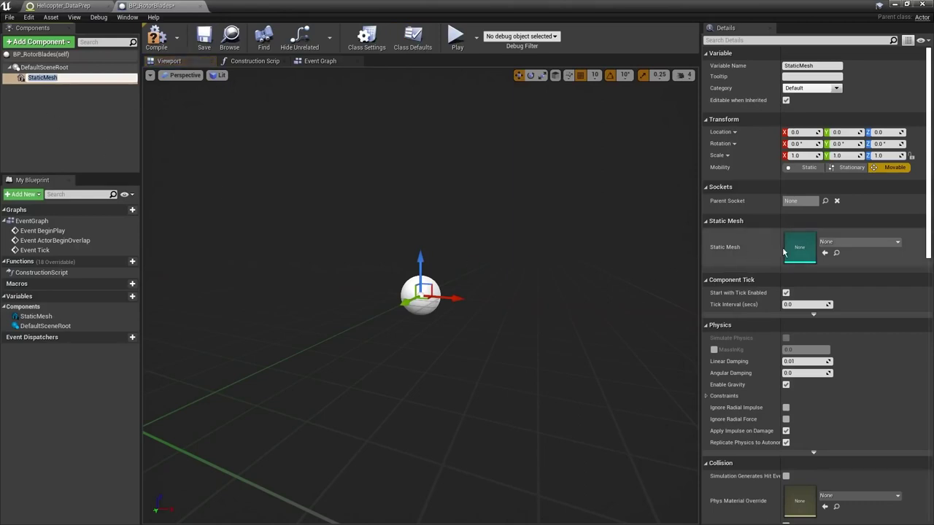
key(Return)
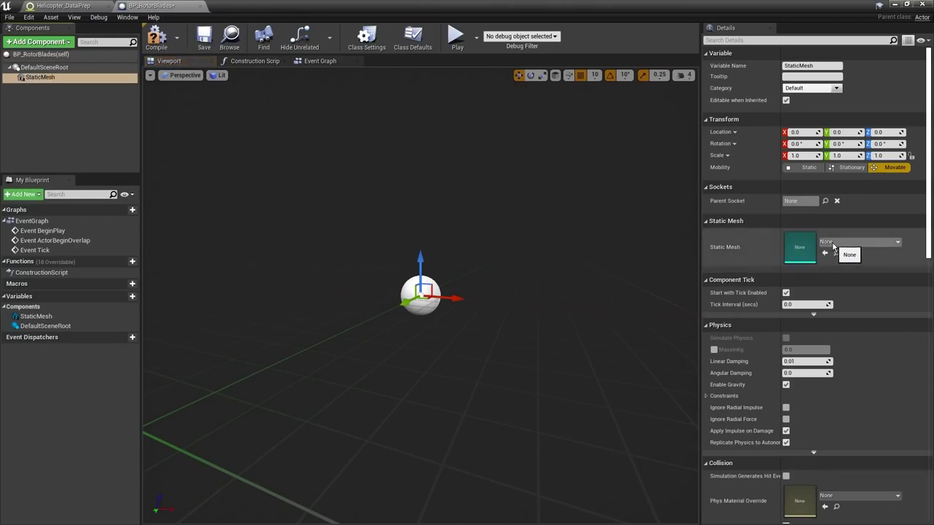
Try assigning the 0_Part_B_231 mesh to the static mesh component, and clear the assignment
click(875, 242)
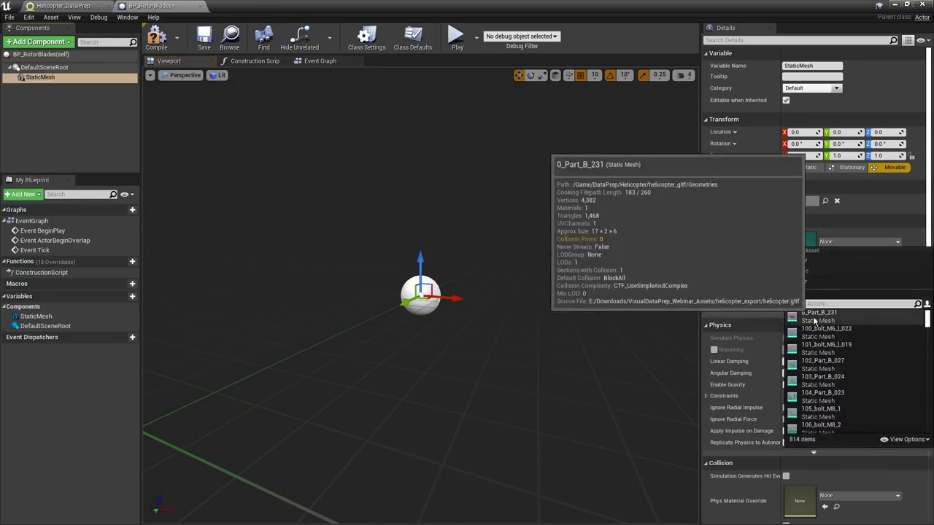
click(817, 315)
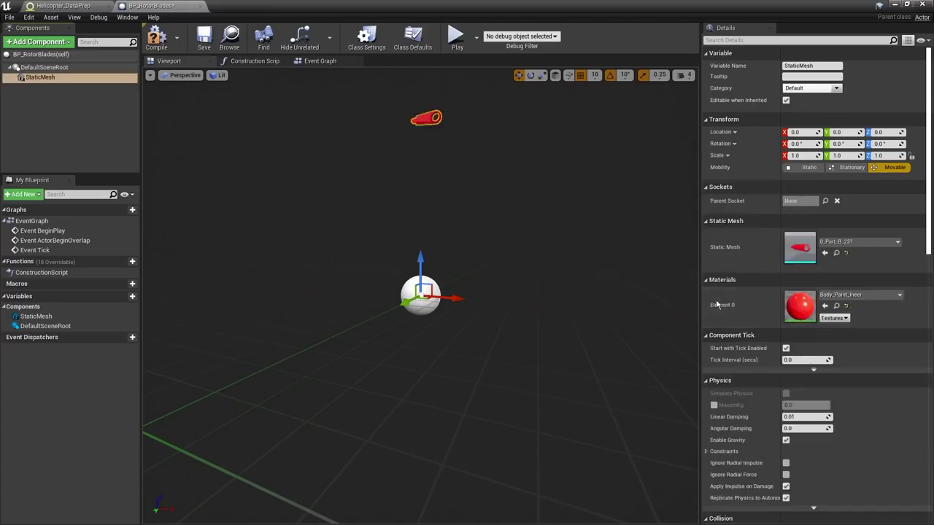
click(816, 264)
click(814, 296)
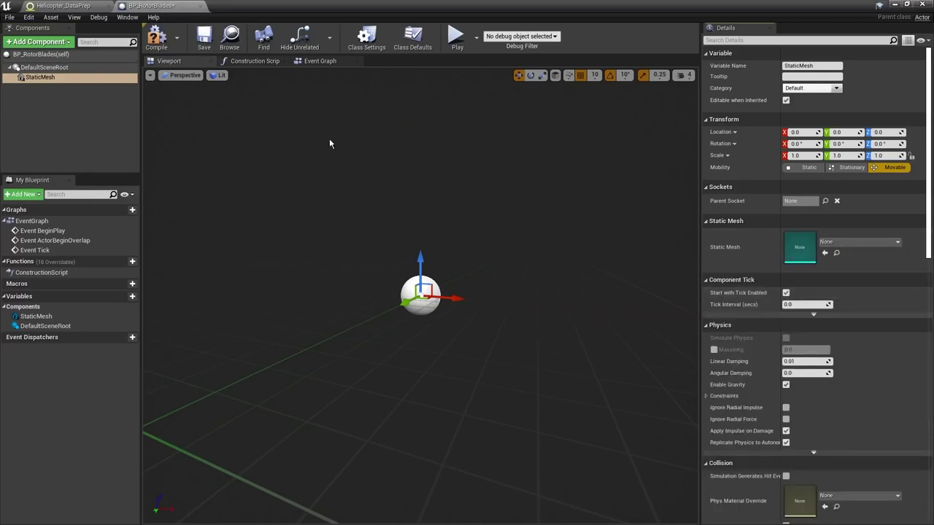
In the event graph, add a Timeline node whose Play input is driven by Event Tick
click(312, 63)
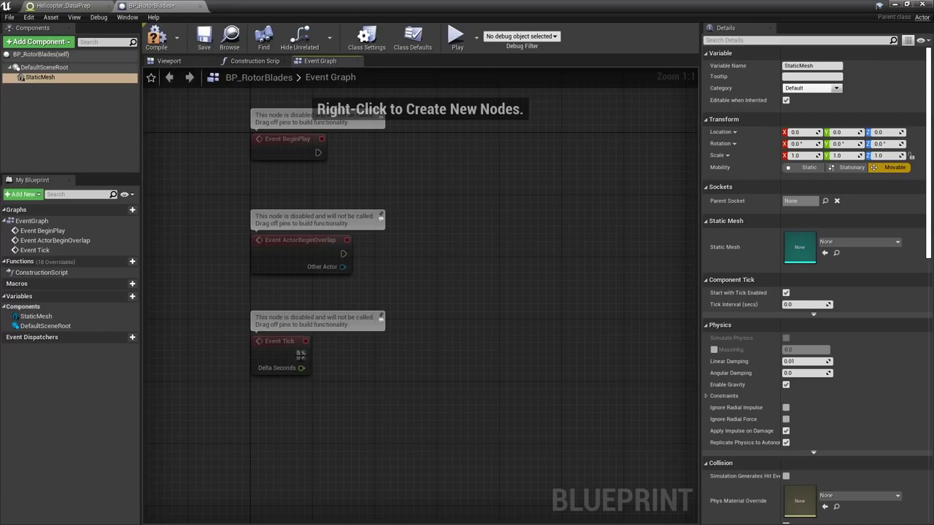
drag(300, 354, 460, 331)
text(timeline)
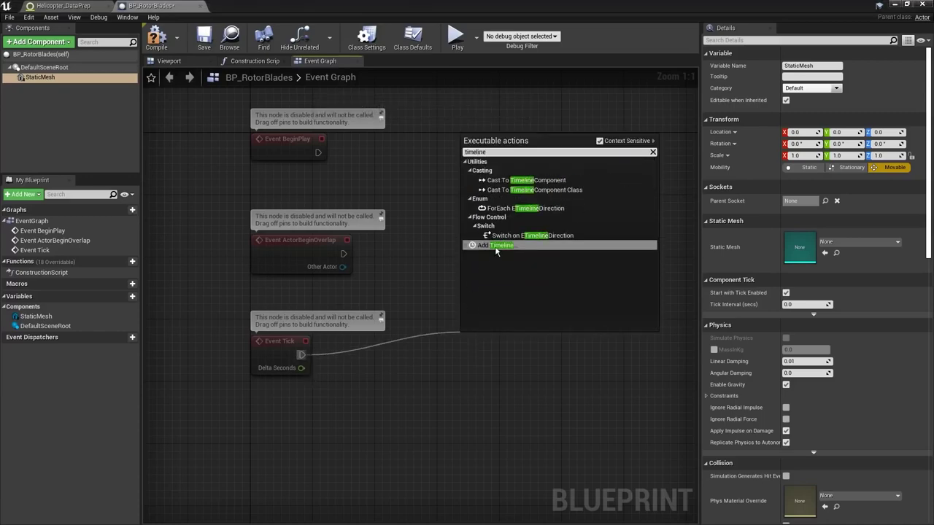
key(Return)
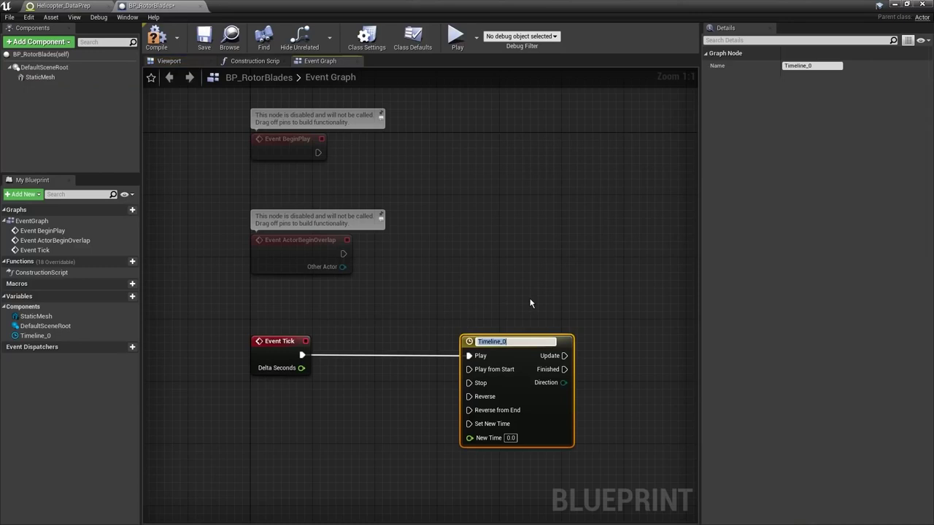
right_drag(547, 303, 478, 264)
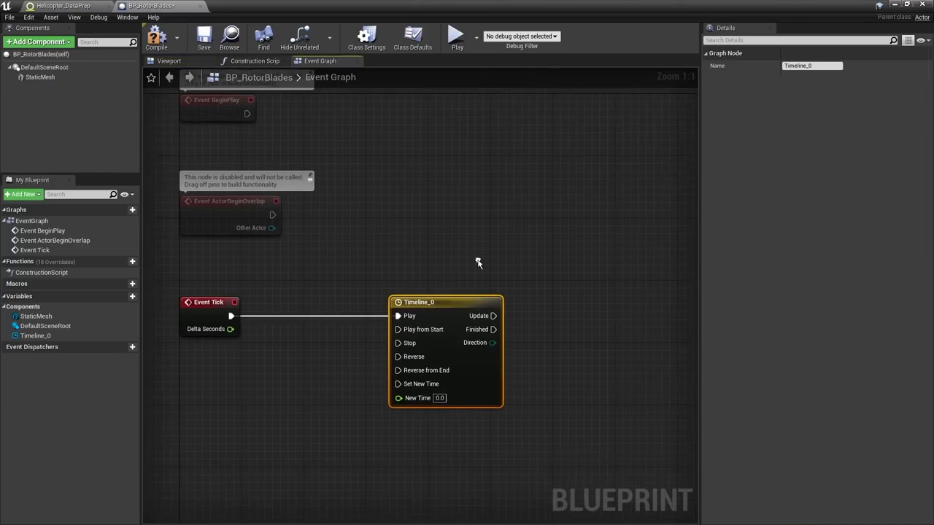
Add a float track named Blade Rotation to the timeline and set the timeline length to 10
double_click(438, 304)
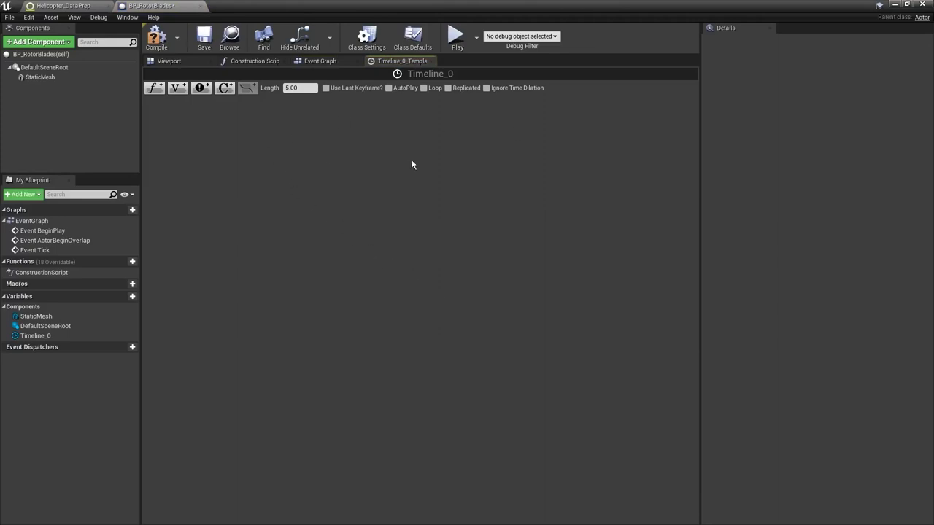
click(159, 89)
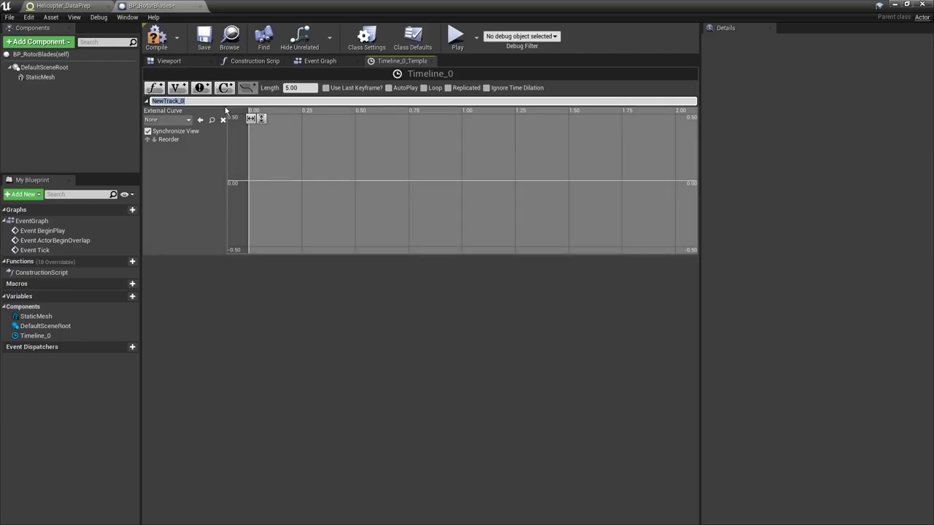
text(Blade Rotation)
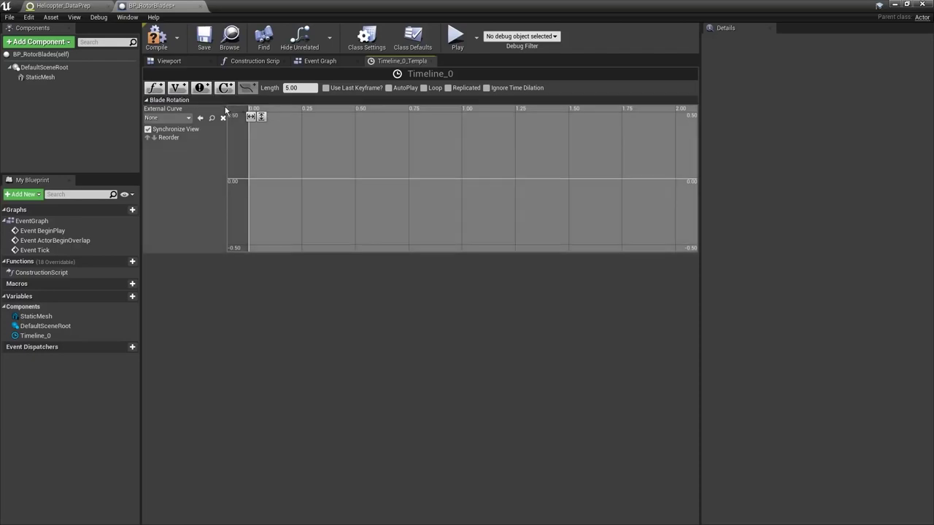
click(300, 88)
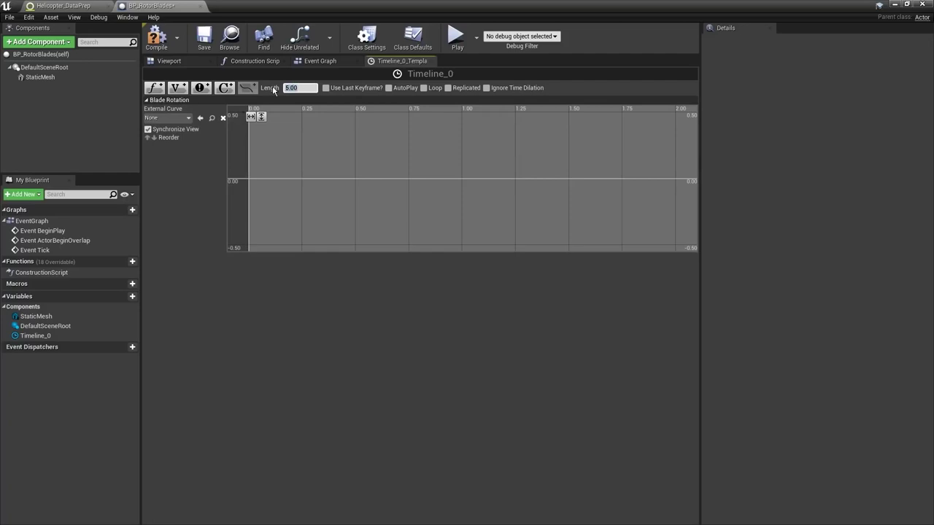
text(10)
key(Return)
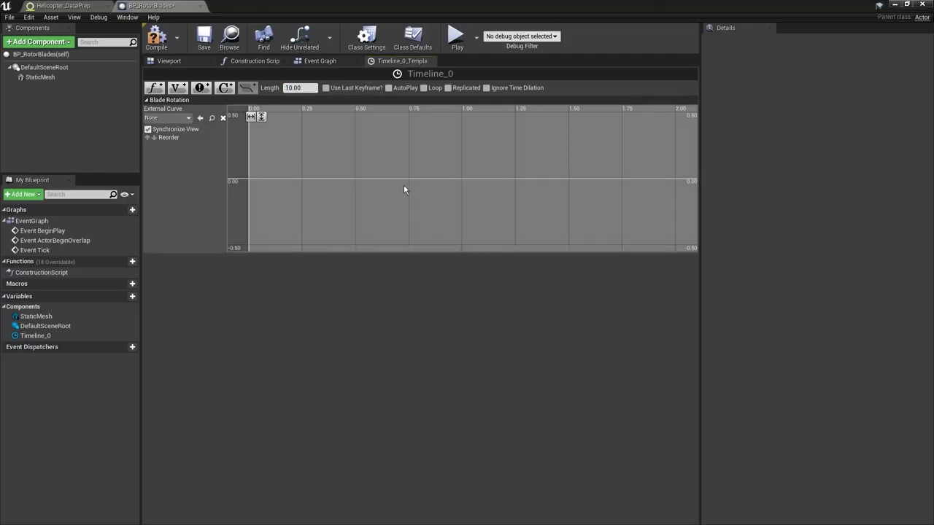
Add a key at each end of the visible Blade Rotation curve and set the first key's time to 0
click(261, 116)
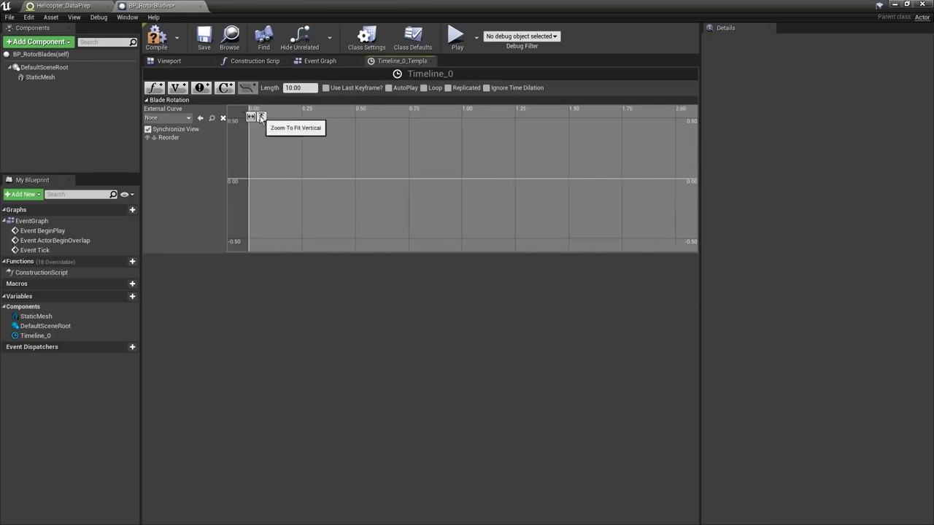
shift+click(251, 181)
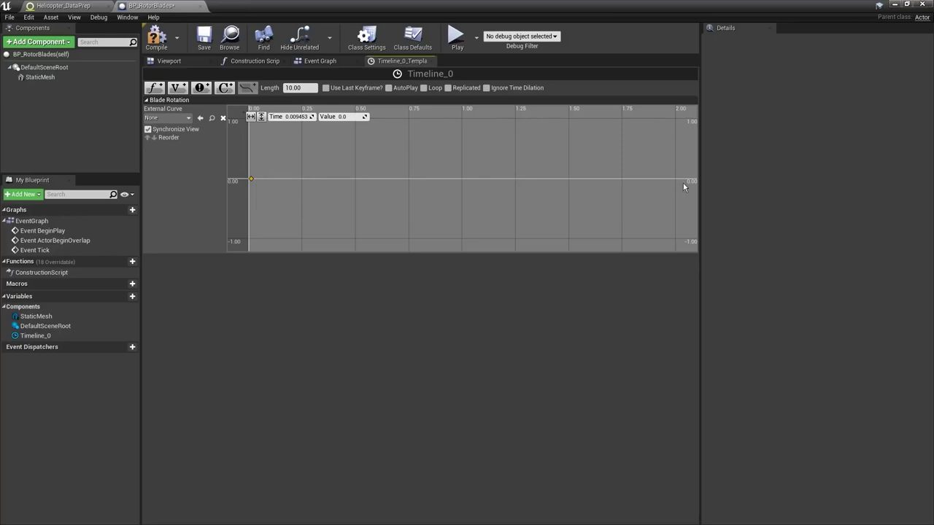
shift+click(691, 181)
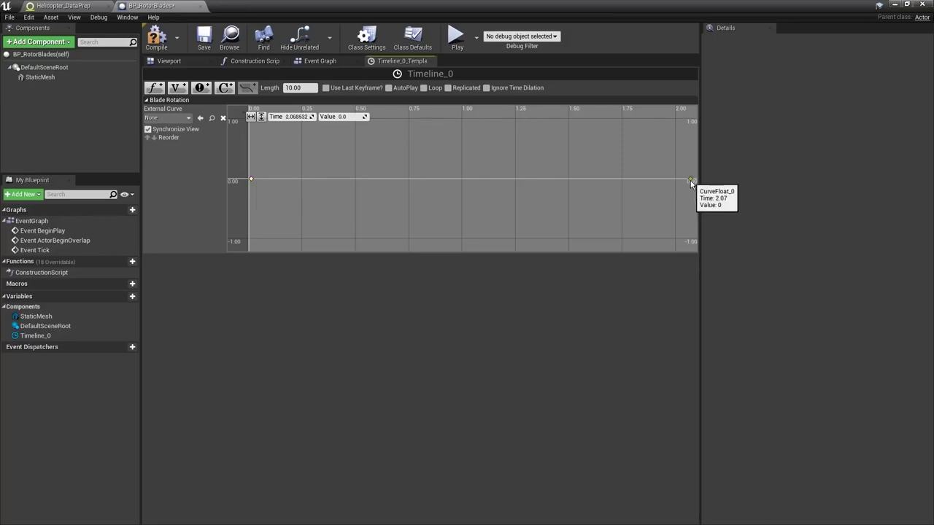
click(251, 180)
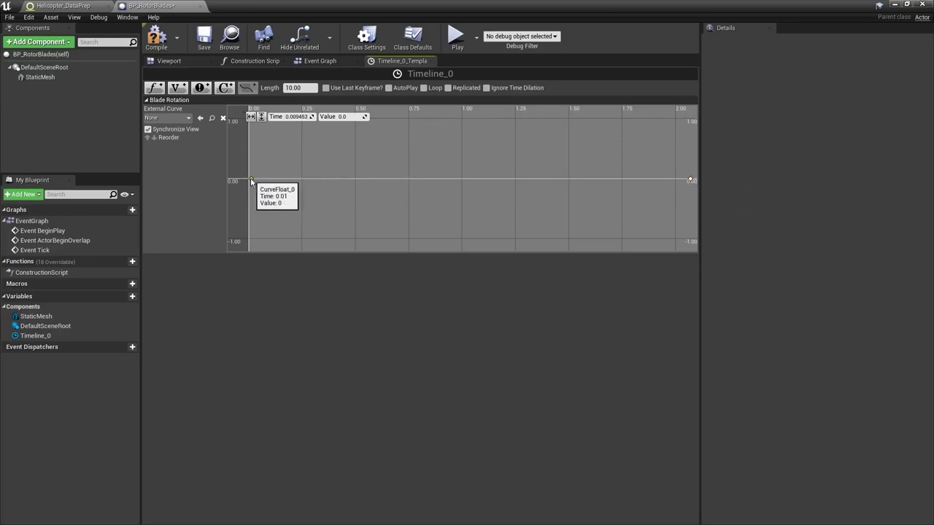
click(295, 116)
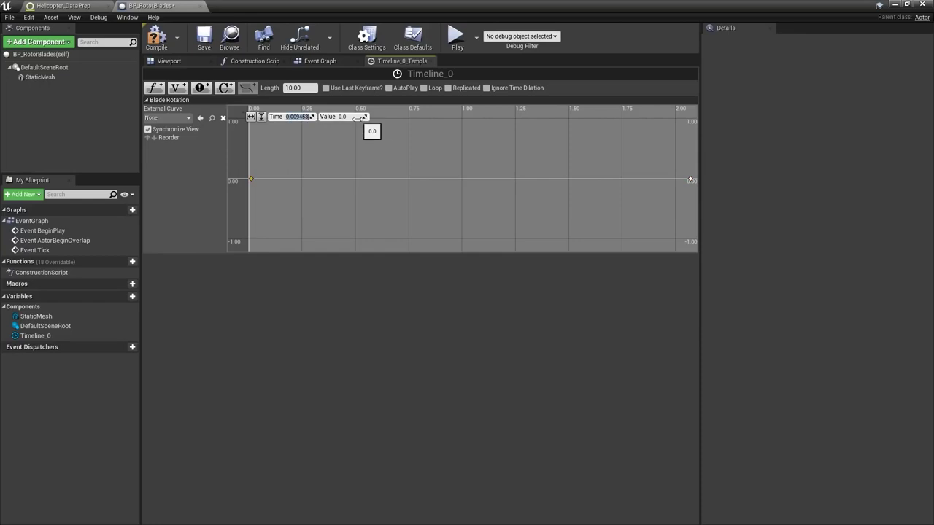
text(0)
key(Tab)
Set the last Blade Rotation key to time 10 and value 360, and fit the whole curve in view
click(690, 181)
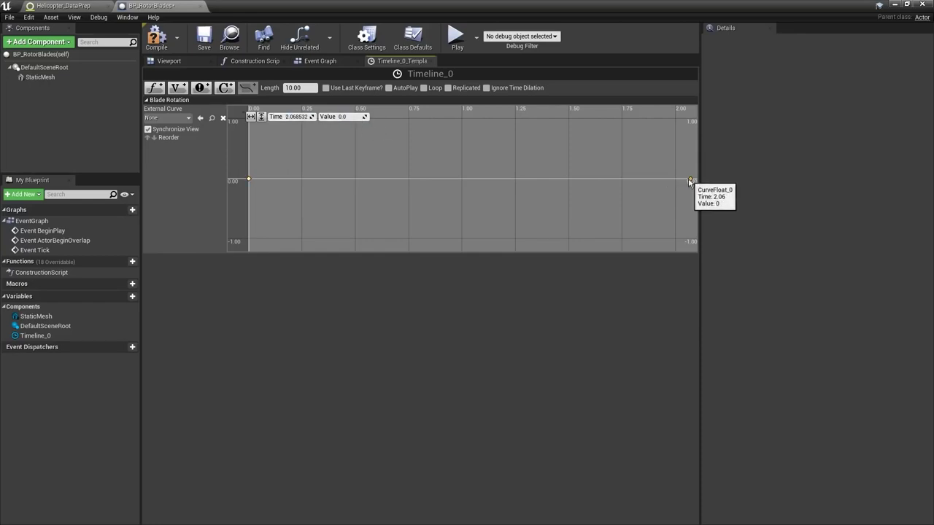
click(295, 116)
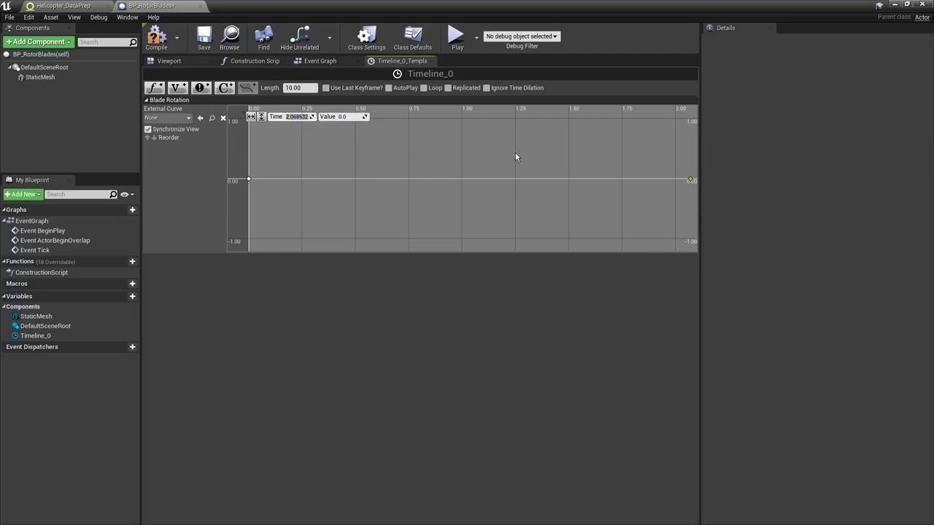
text(10)
key(Tab)
text(3)
key(Return)
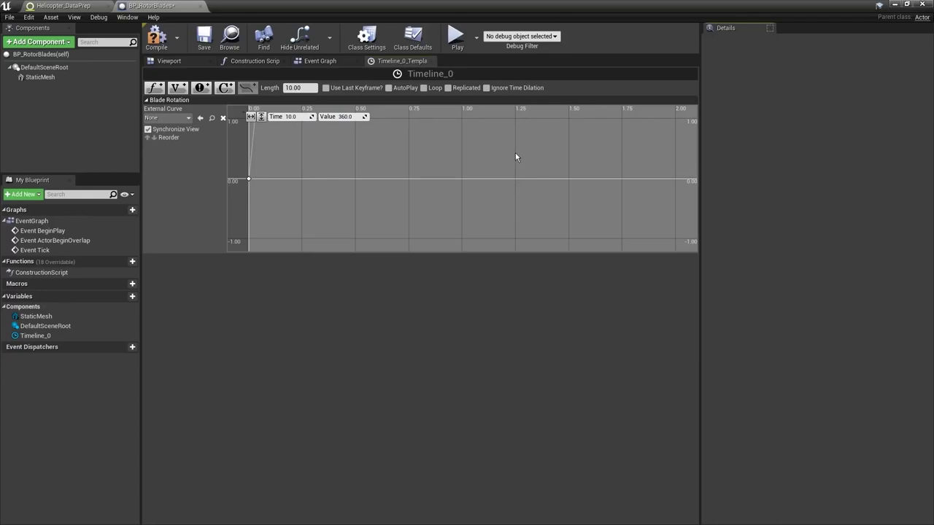
click(251, 117)
click(260, 117)
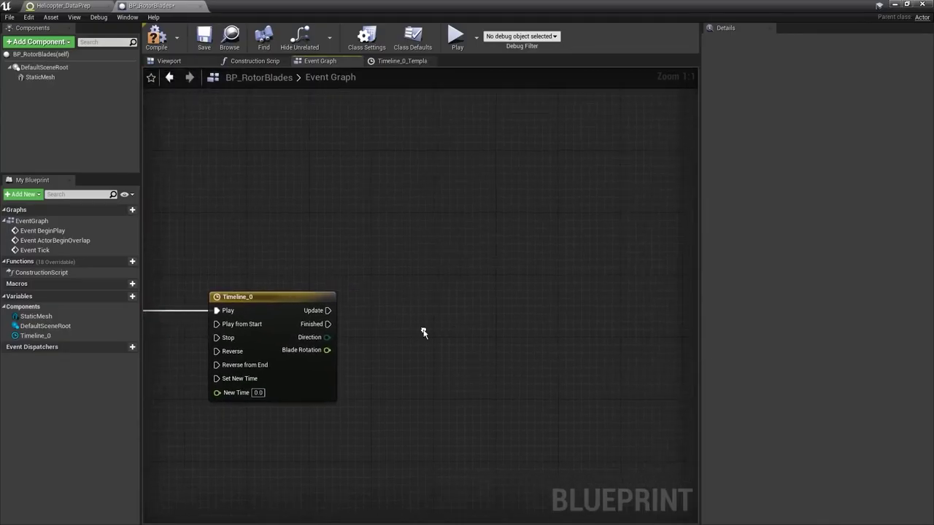
Place a reference to the static mesh component in the event graph beside the timeline, and rename the component Blades
click(30, 78)
drag(30, 78, 403, 302)
click(42, 78)
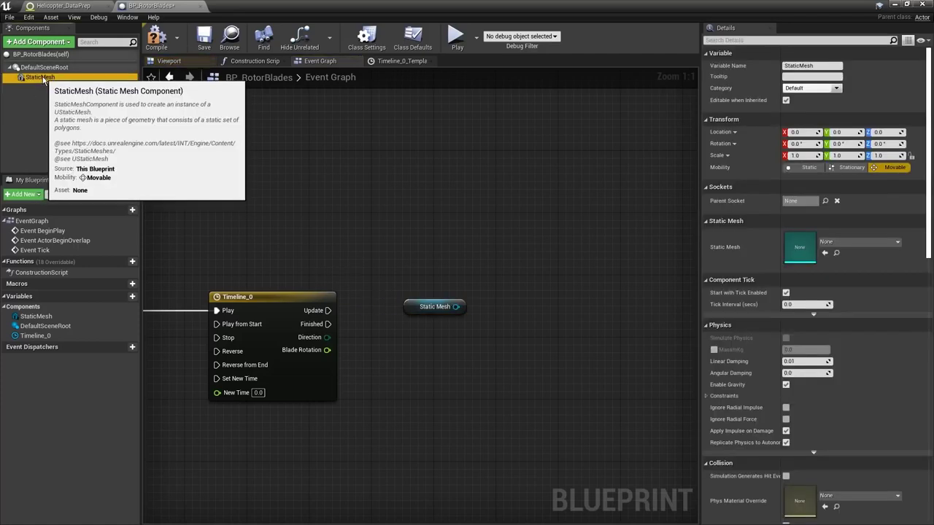
click(43, 78)
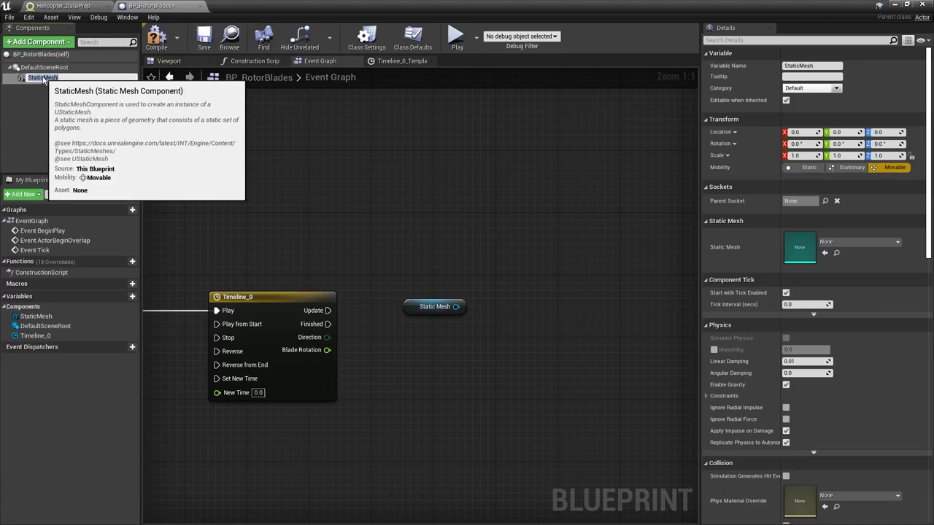
text(Blades)
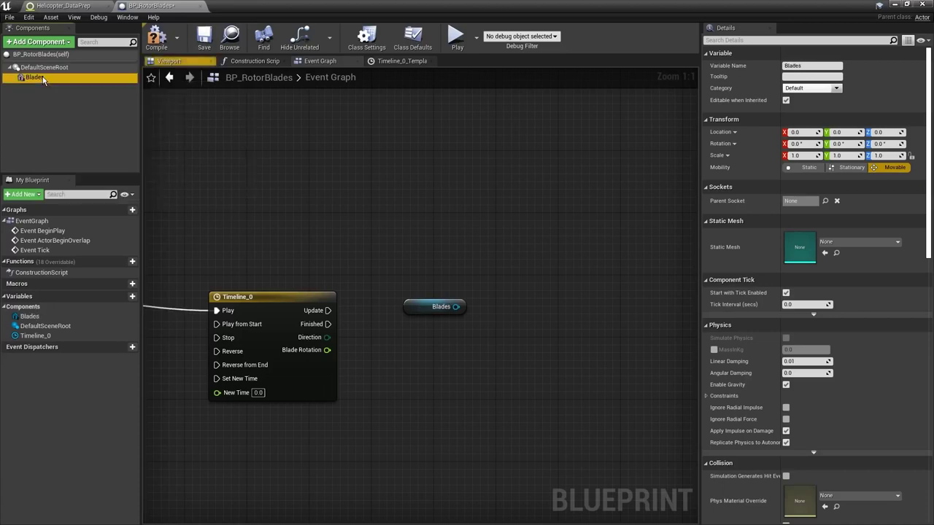
Add a SetRelativeRotation node targeting the Blades reference and run it from the timeline's Update output
key(Return)
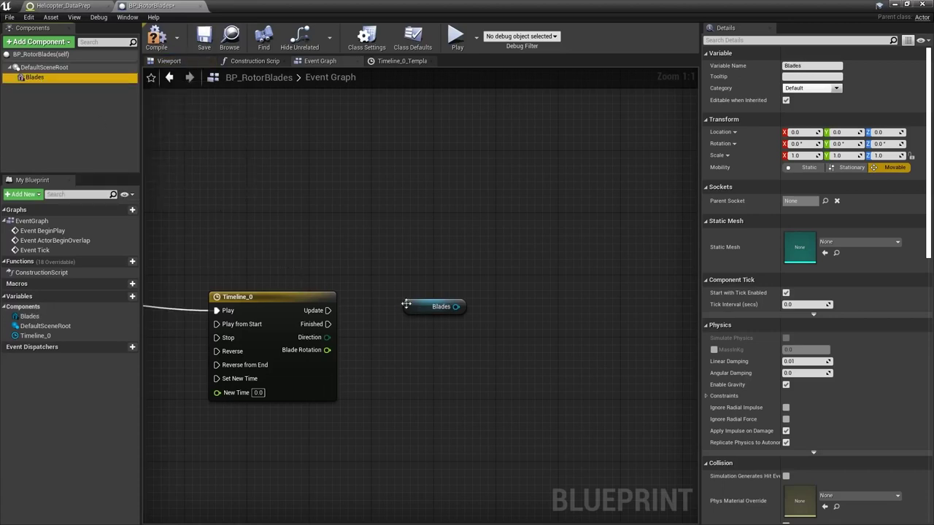
drag(405, 304, 565, 302)
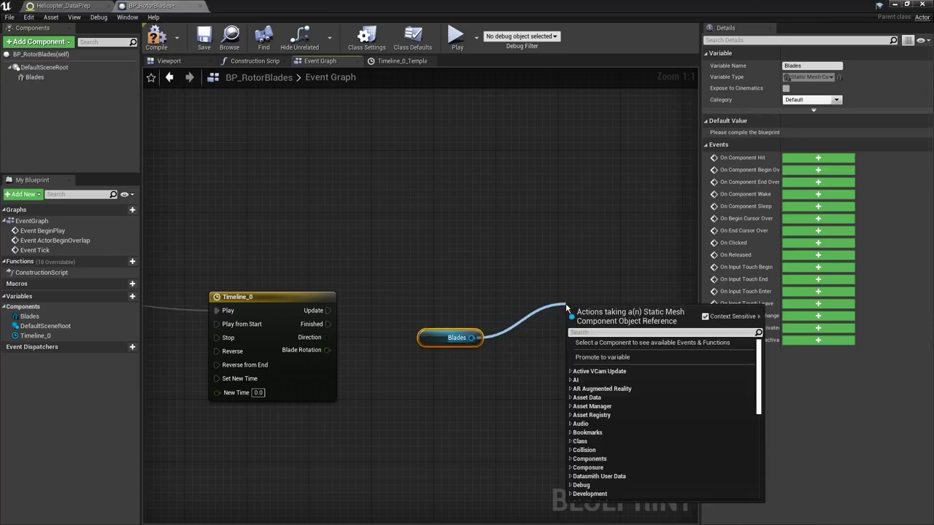
text(setrelativ)
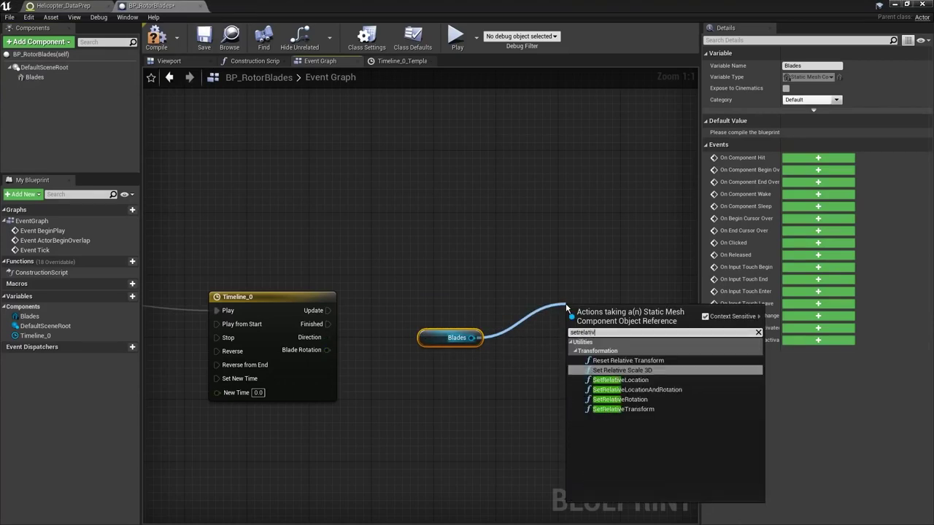
text(e)
key(Down)
key(Down)
key(Down)
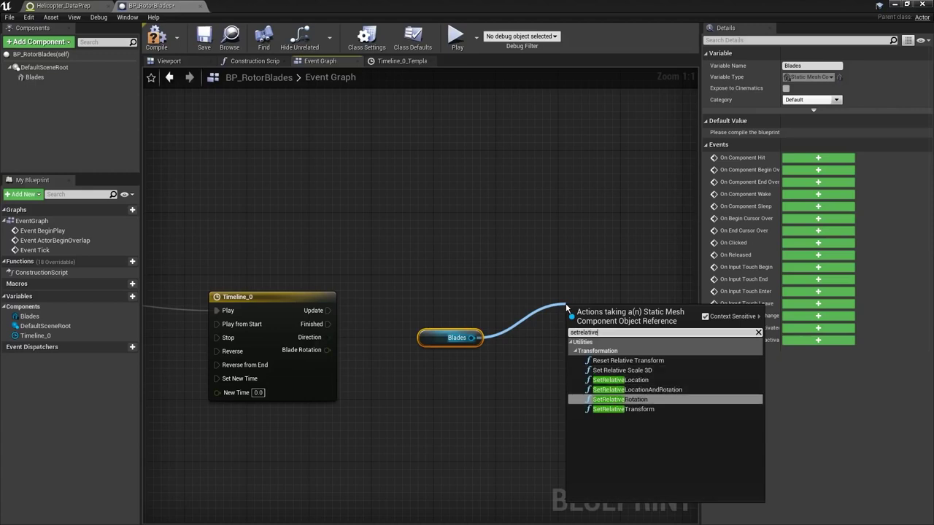
key(Return)
drag(328, 310, 574, 334)
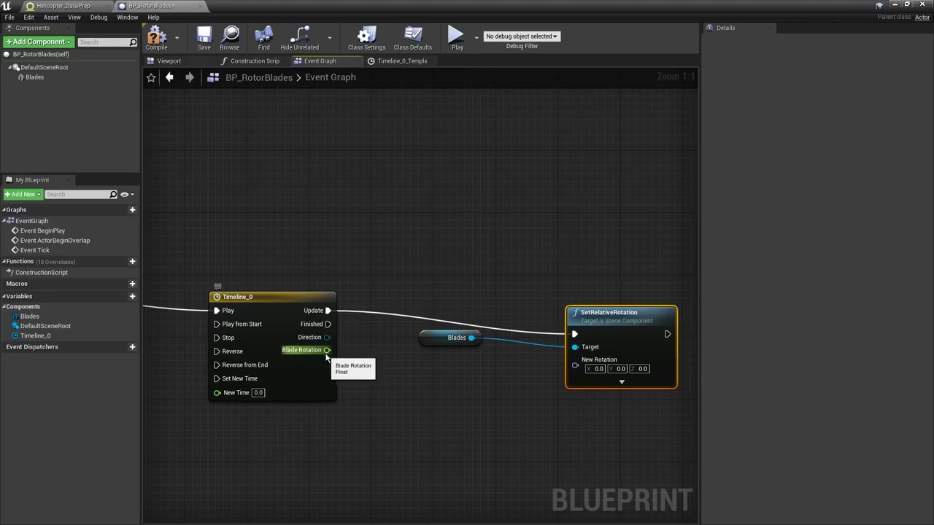
drag(326, 354, 419, 376)
drag(590, 373, 470, 383)
click(457, 402)
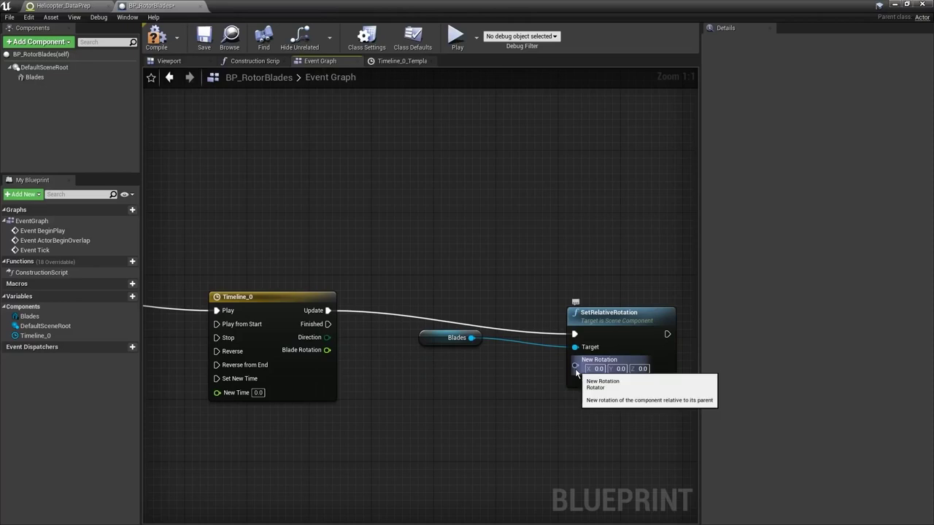
Add a Make Rotator node with Blade Rotation feeding only Z (Yaw), and connect its return value to New Rotation
drag(327, 350, 420, 394)
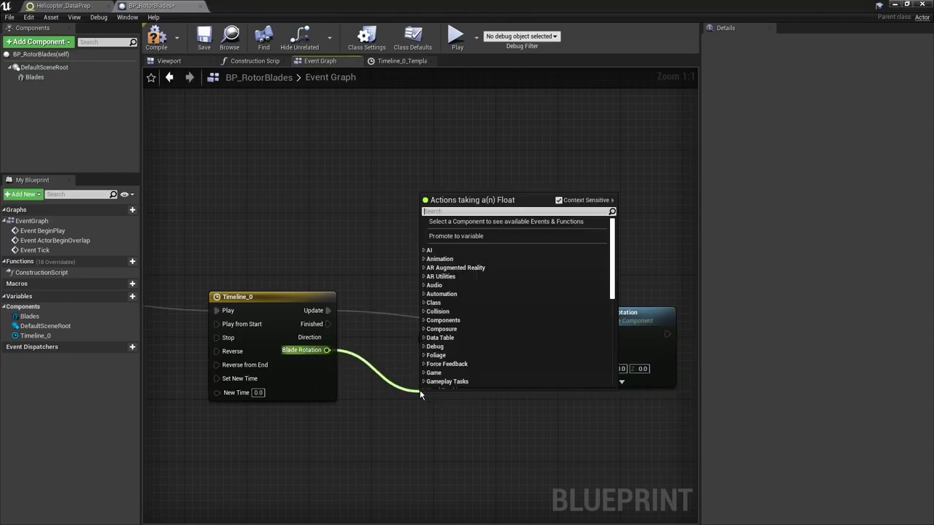
text(makerotat)
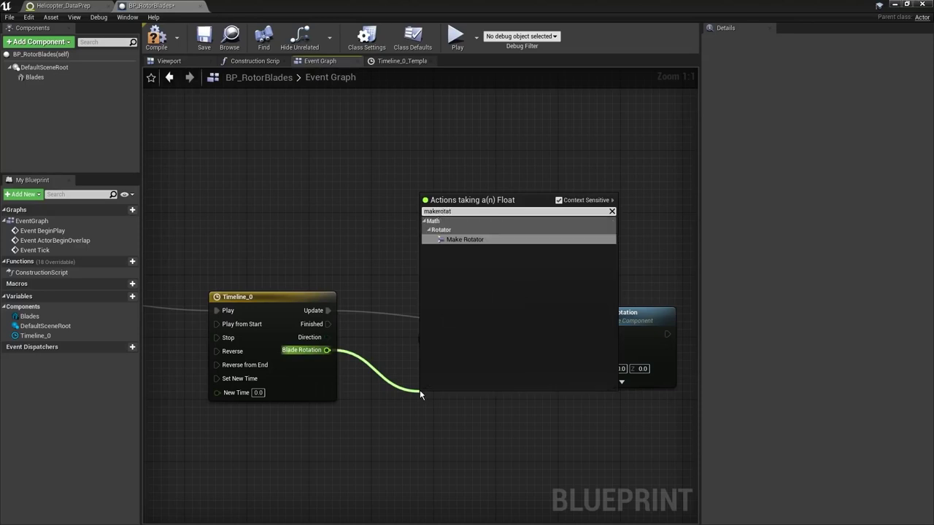
key(Return)
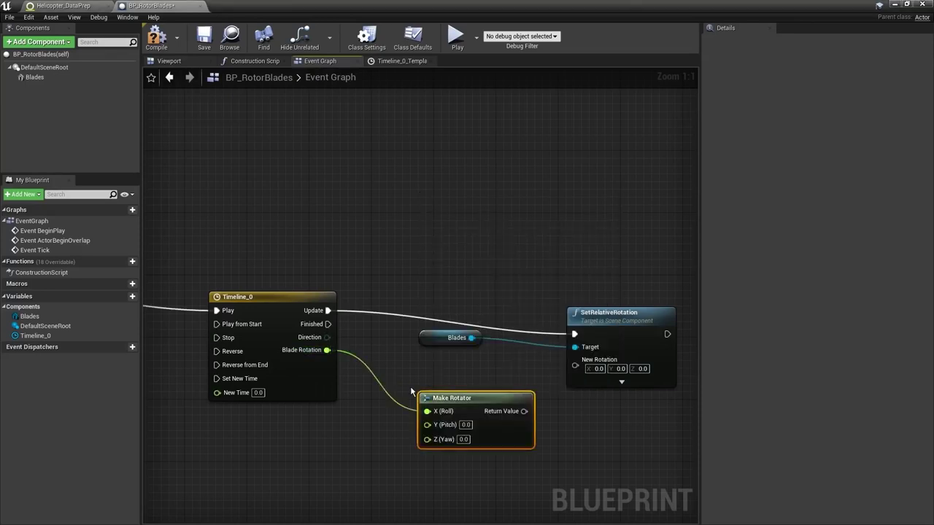
drag(327, 350, 426, 441)
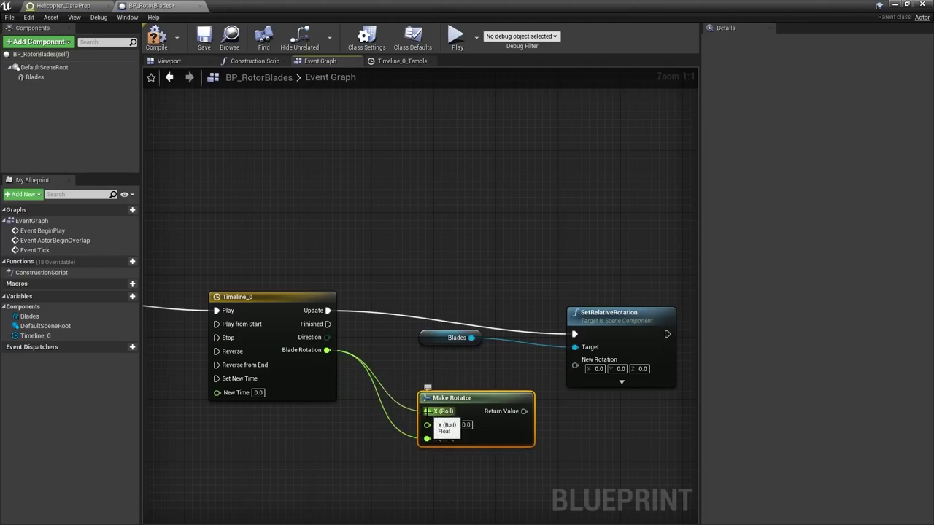
drag(467, 398, 444, 406)
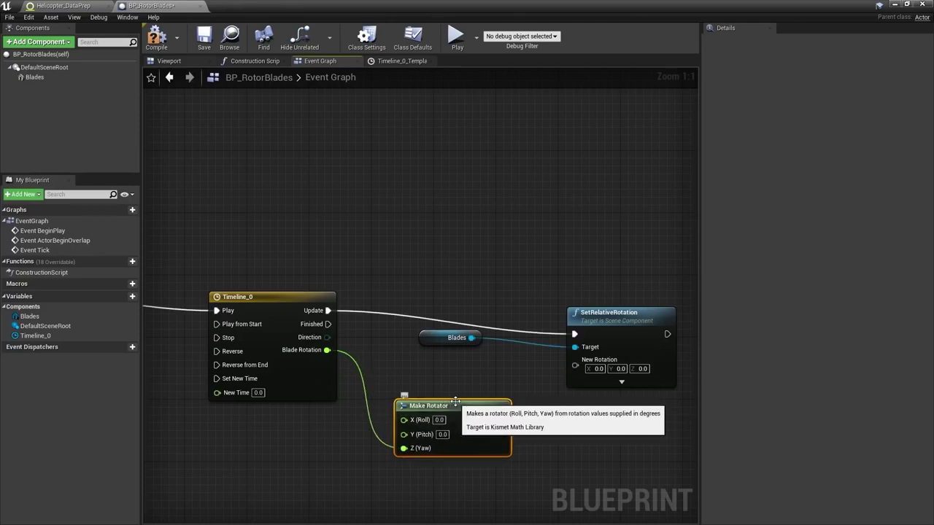
drag(501, 419, 574, 369)
drag(480, 401, 472, 393)
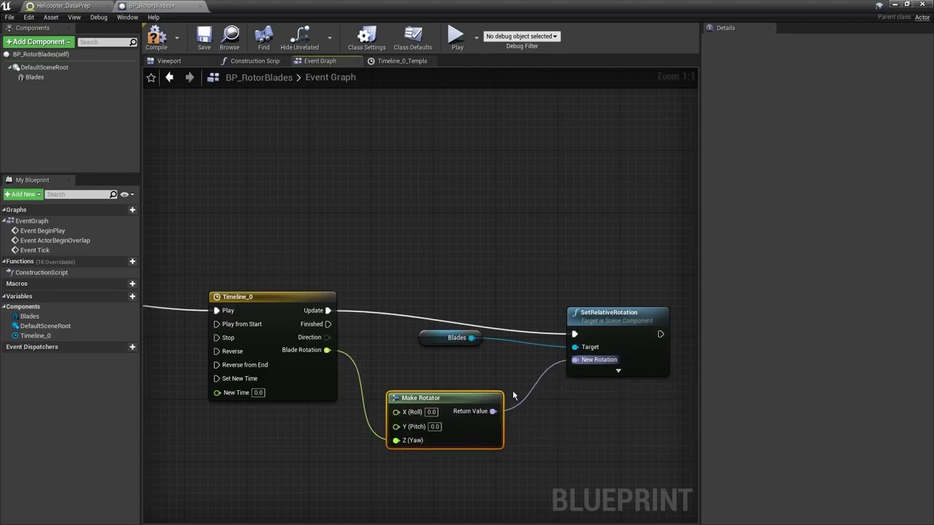
Create an instance-editable Float variable named Speed
click(126, 298)
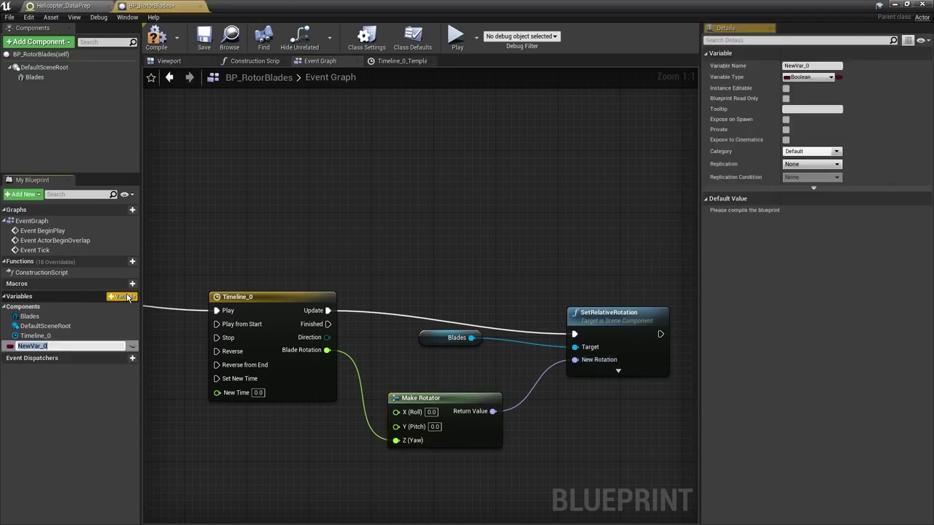
text(Speed)
key(Return)
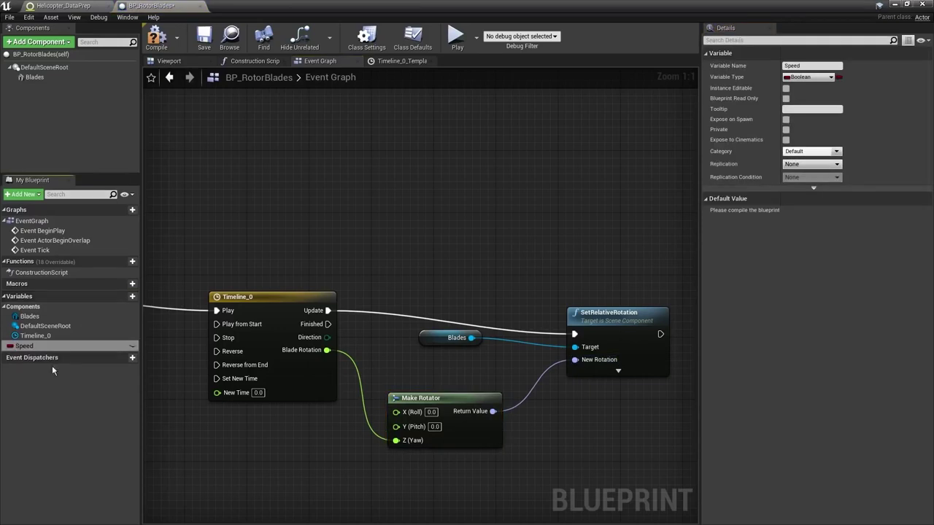
click(133, 346)
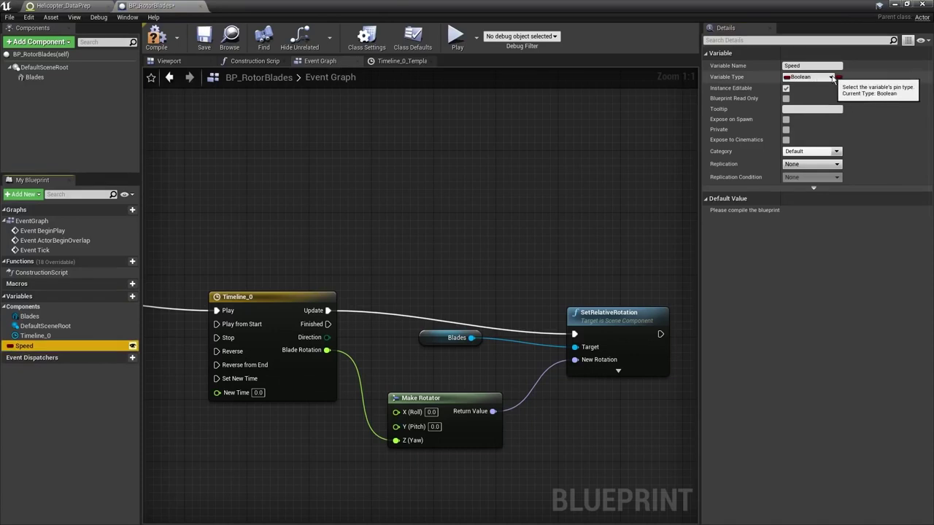
click(810, 76)
click(709, 139)
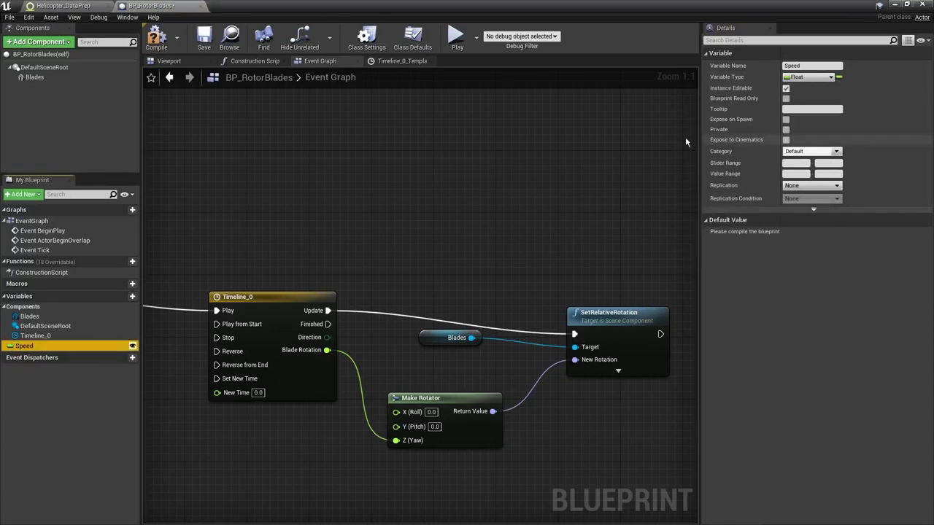
Multiply the Make Rotator result by a Get Speed node using ScaleRotator, and feed the product into New Rotation
drag(24, 349, 461, 471)
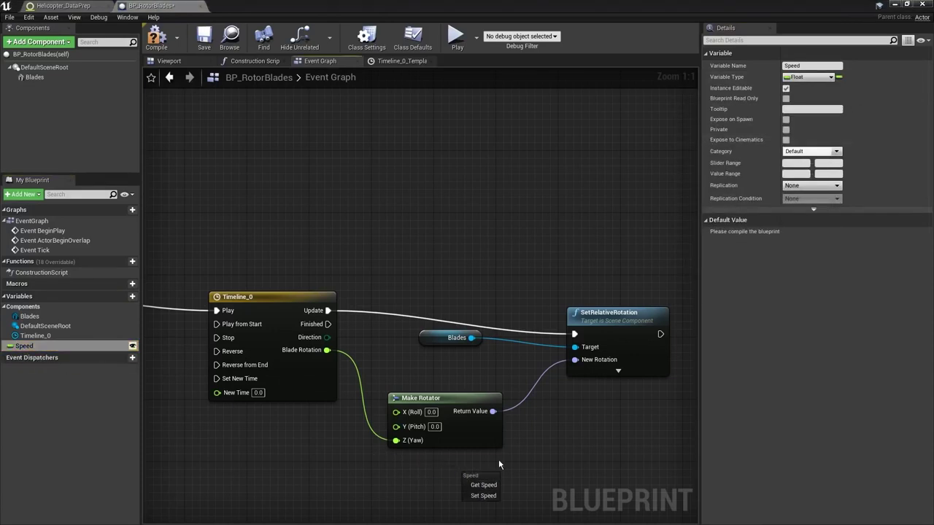
click(484, 485)
right_drag(493, 411, 356, 365)
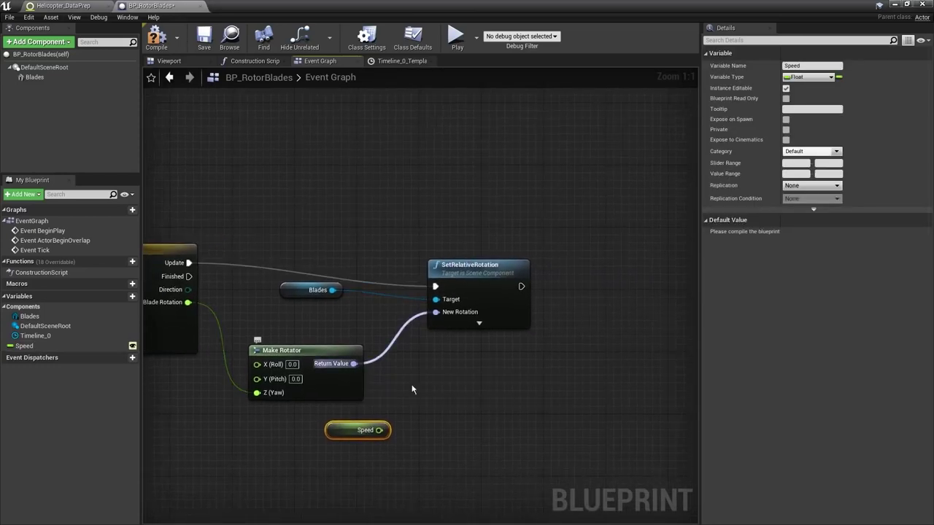
drag(353, 363, 418, 387)
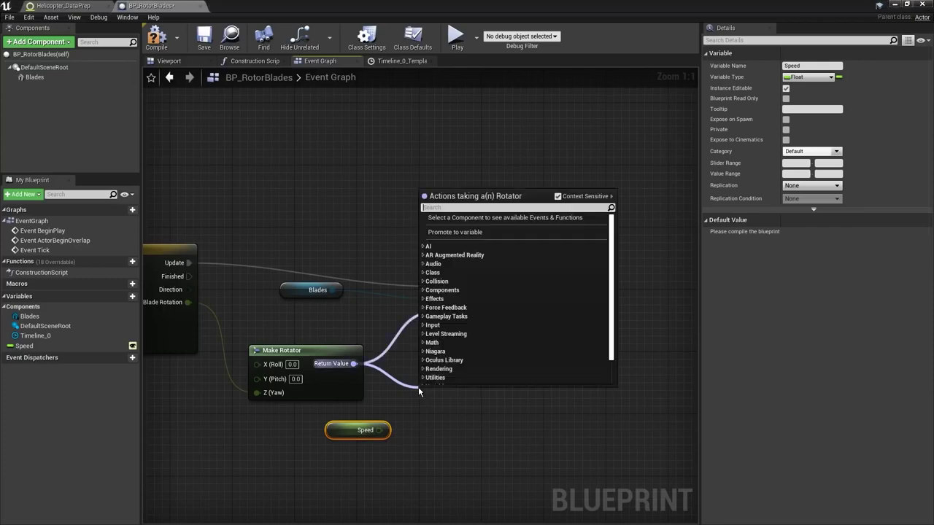
text(multi)
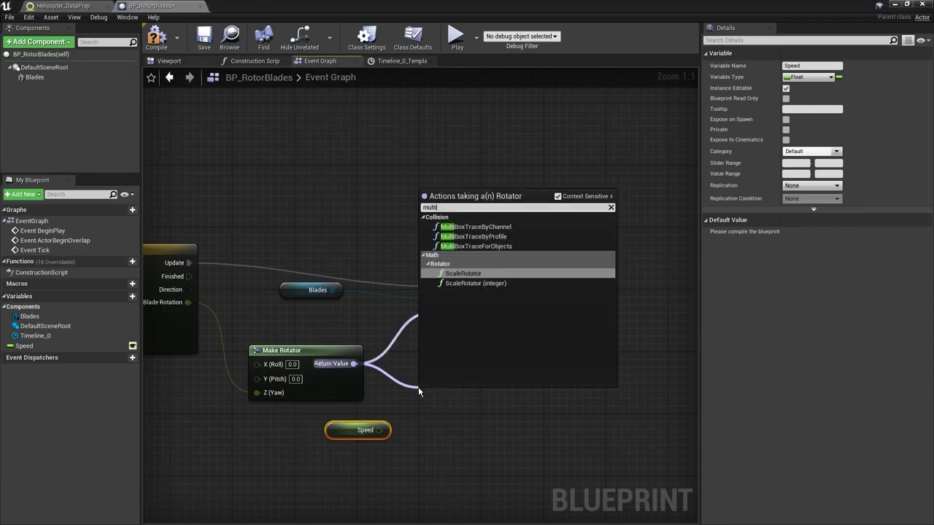
key(Return)
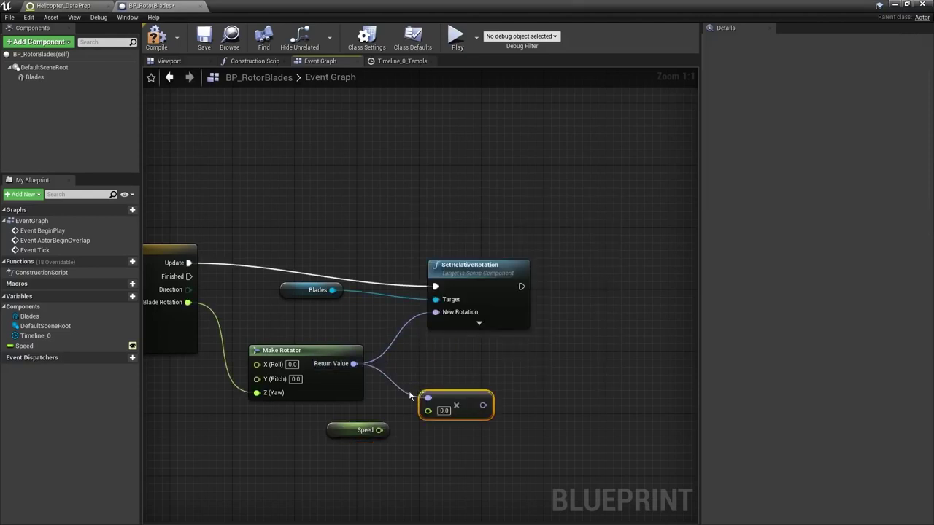
drag(378, 430, 435, 312)
drag(438, 264, 468, 256)
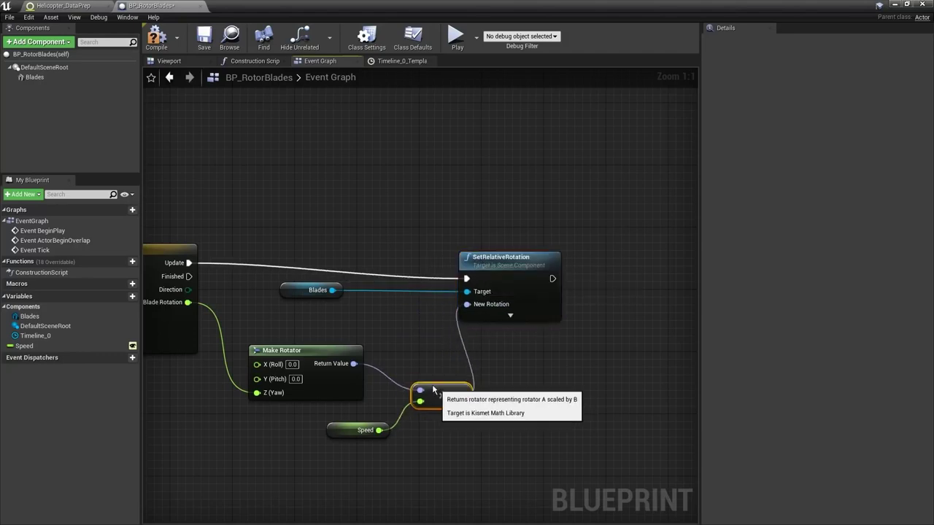
Move the timeline and its connected nodes closer to Event Tick, and save the Blueprint
scroll(371, 325, down, 1)
right_drag(370, 326, 568, 343)
scroll(535, 341, down, 1)
drag(617, 247, 375, 430)
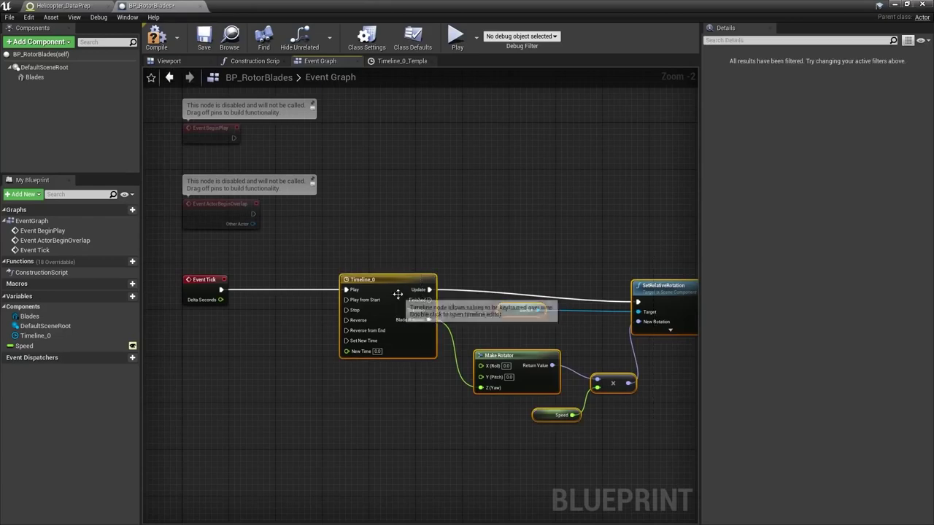
drag(398, 294, 315, 279)
click(360, 272)
right_drag(361, 272, 397, 239)
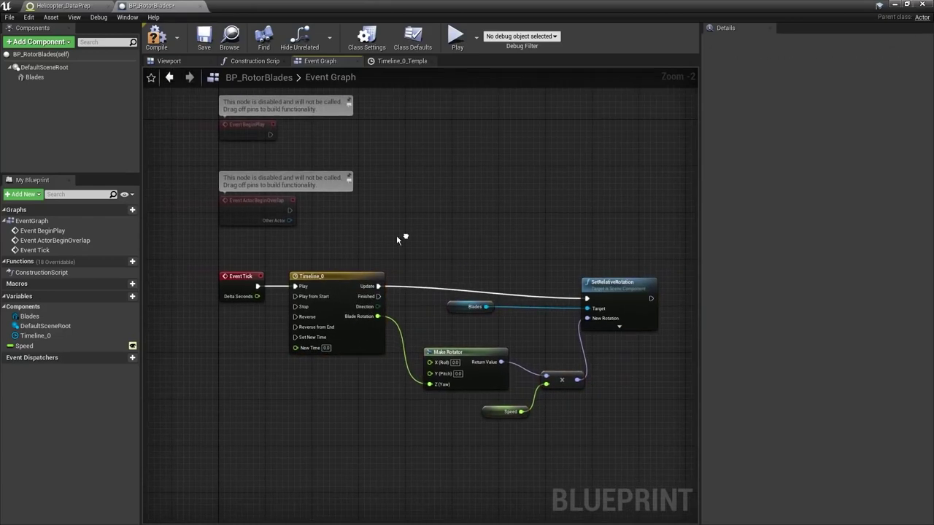
click(204, 36)
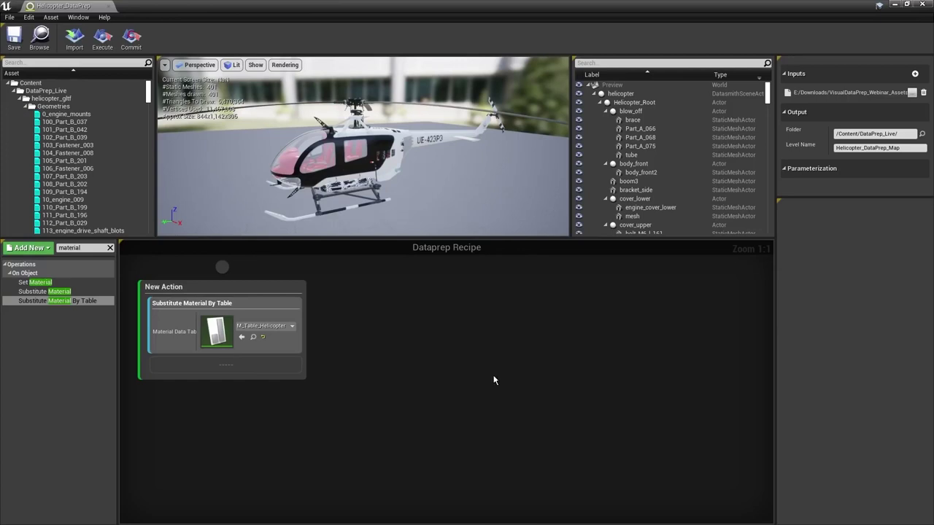
Add a new action to the Dataprep recipe that filters by Actor Label with Exact Match on rotor_blades
click(110, 248)
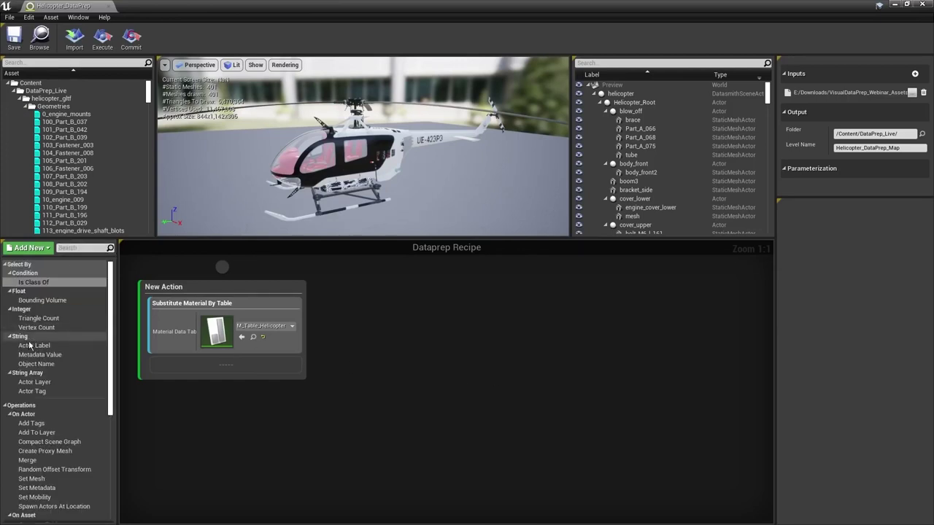
drag(26, 349, 395, 307)
click(368, 318)
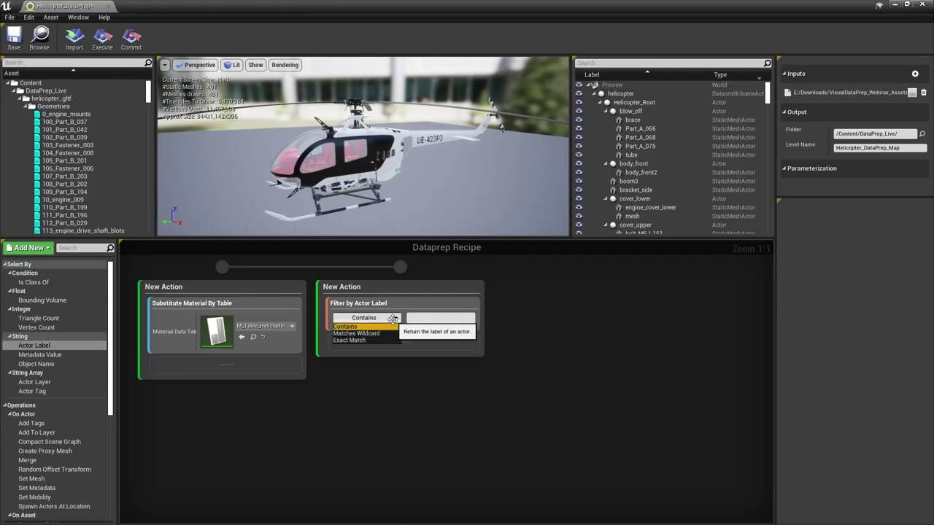
click(362, 340)
click(428, 318)
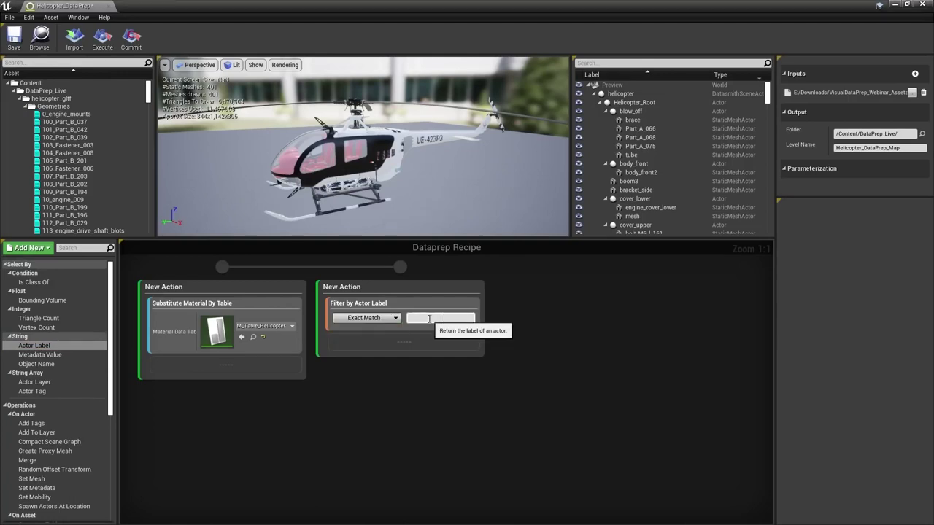
text(rotor_blades)
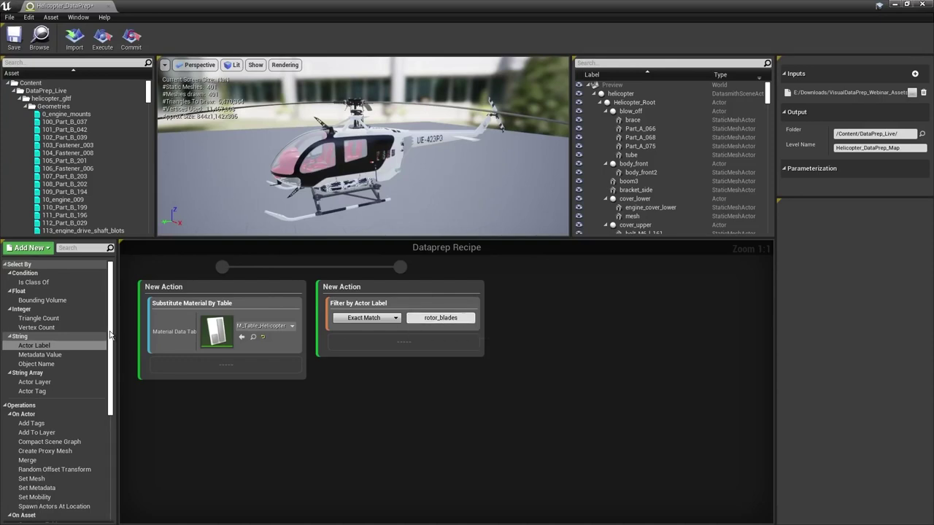
Add a Select Hierarchy transform below the rotor_blades filter and set it to All Descendants
scroll(110, 438, down, 8)
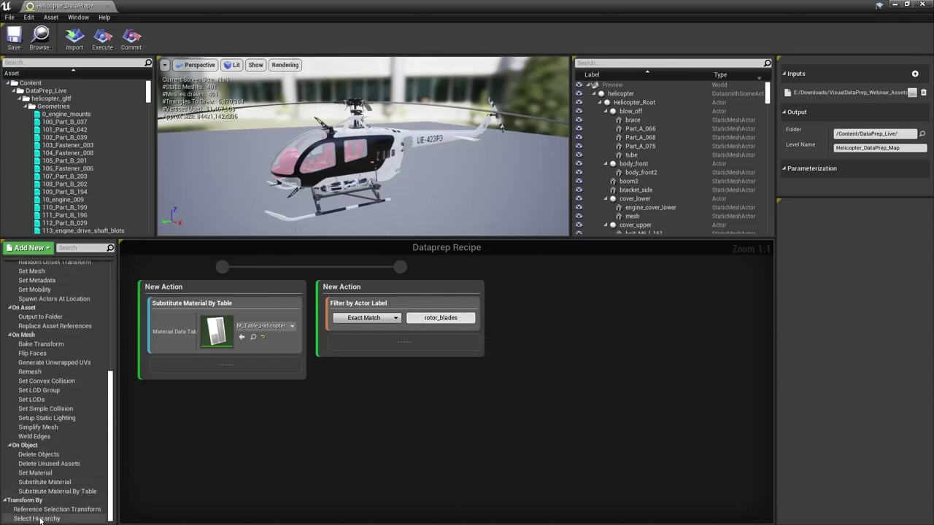
drag(38, 519, 424, 362)
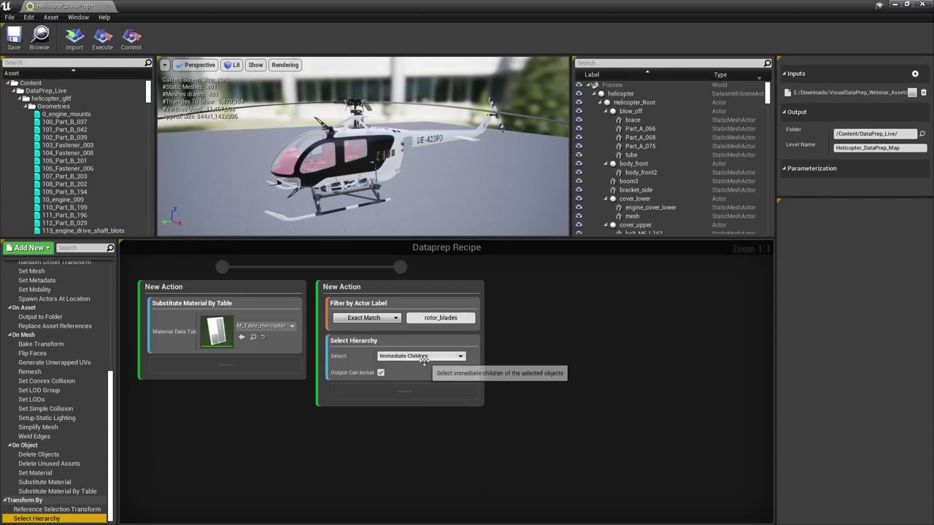
click(424, 358)
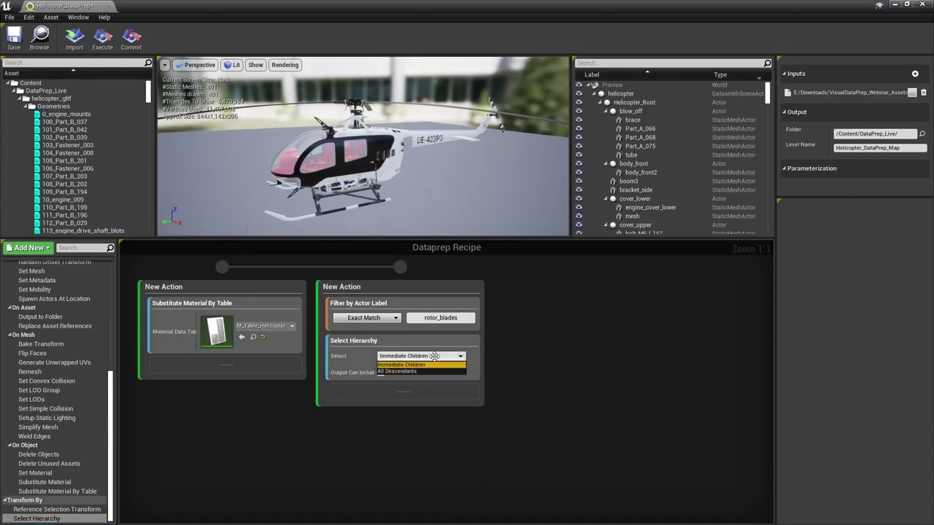
click(399, 371)
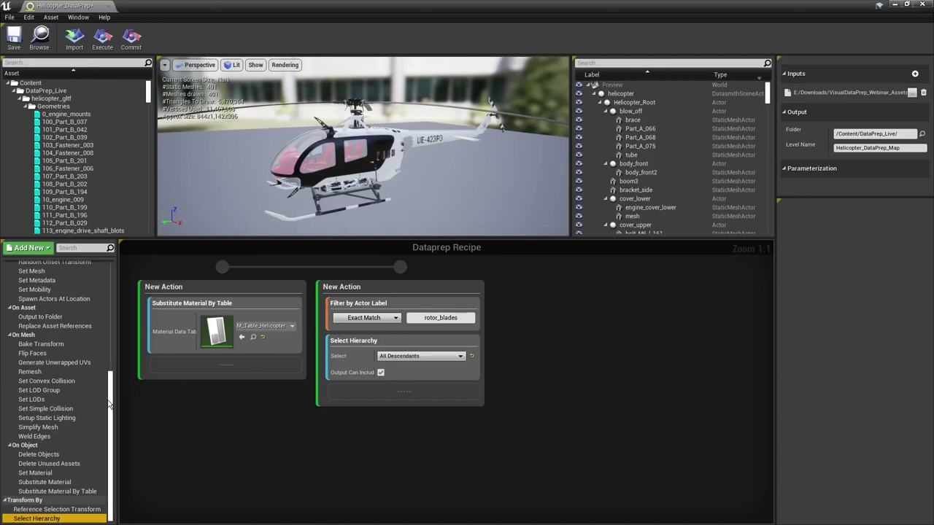
Add a Merge operation below Select Hierarchy, label the new actor SM_rotorBlades, and enable Pivot Point at Zero
scroll(109, 404, up, 5)
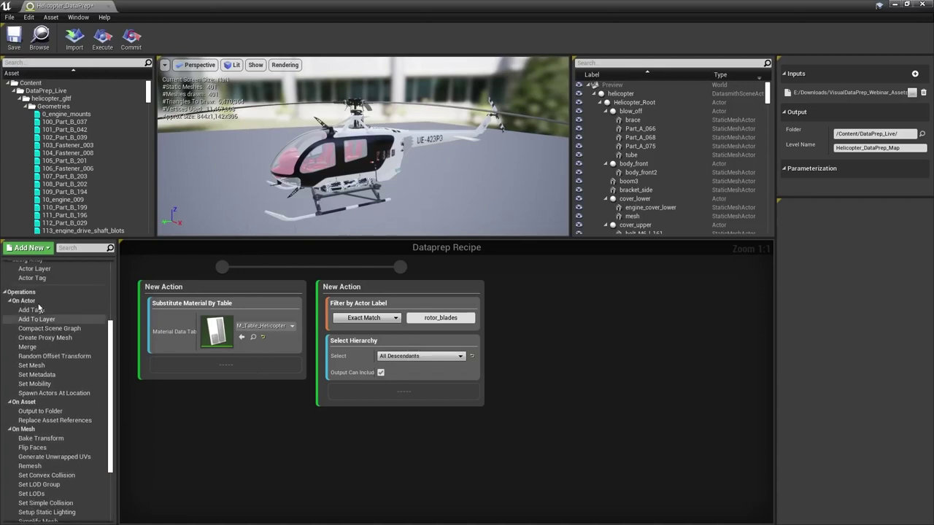
drag(28, 347, 408, 394)
click(413, 404)
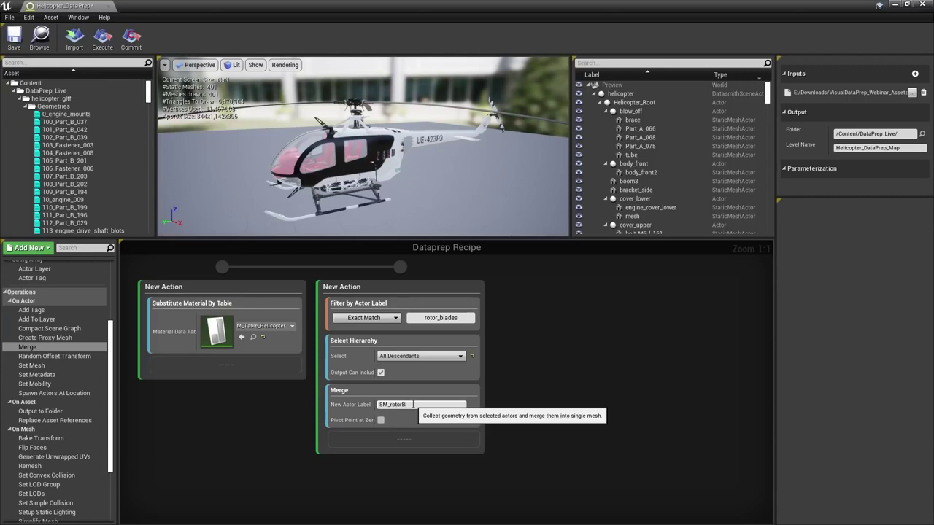
text(SM_rotorBlades)
key(Return)
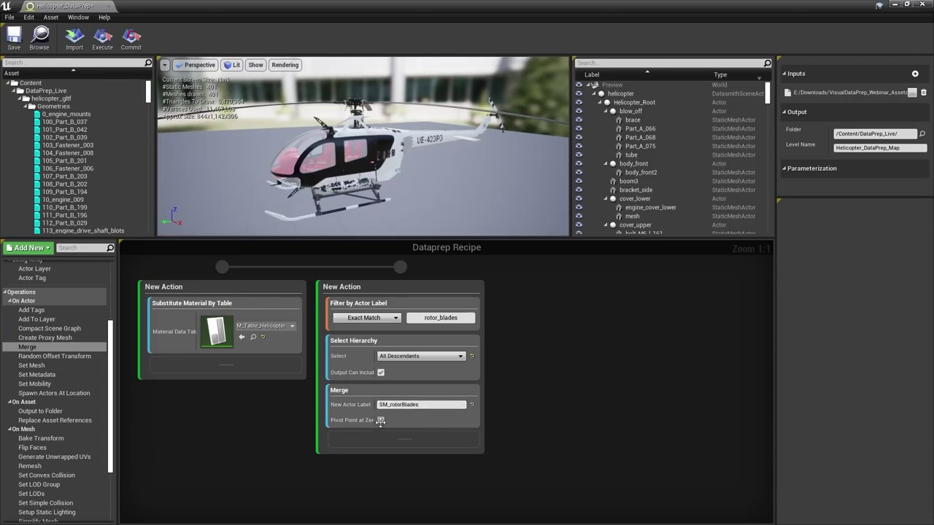
click(380, 421)
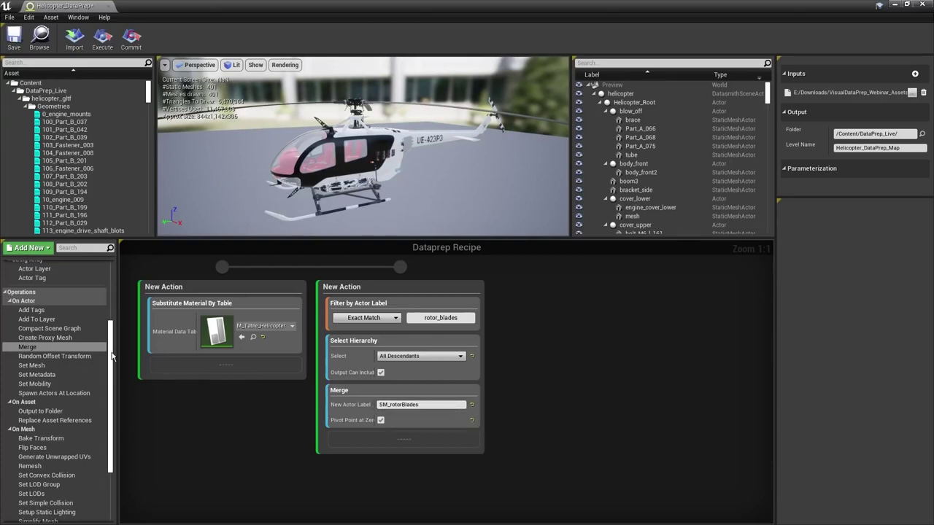
Add a third action to the recipe that filters by Actor Label with Exact Match on SM_rotorBlades
drag(113, 356, 111, 292)
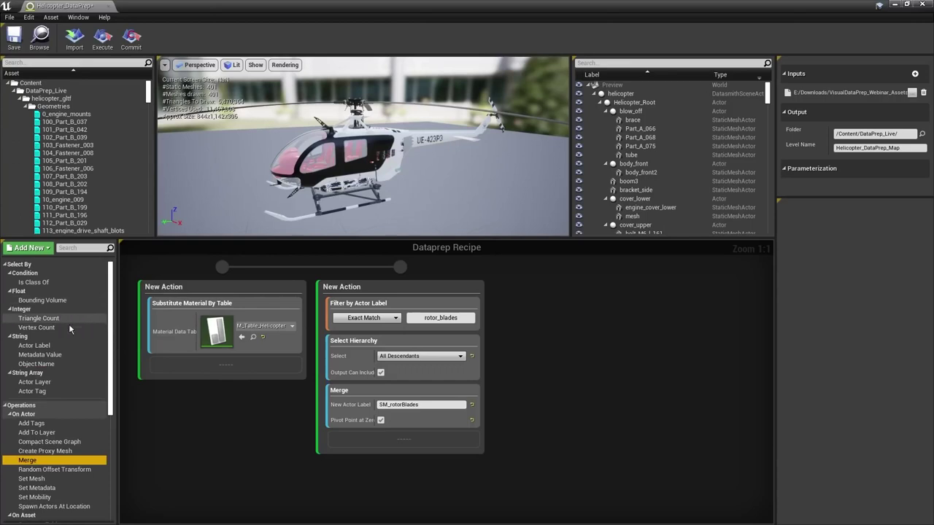
drag(37, 345, 531, 302)
click(401, 404)
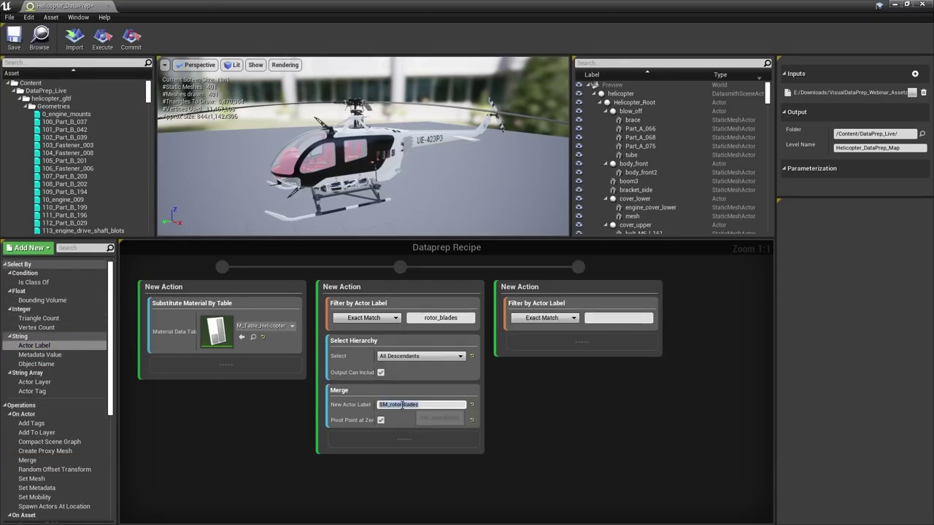
key(ctrl+c)
click(617, 318)
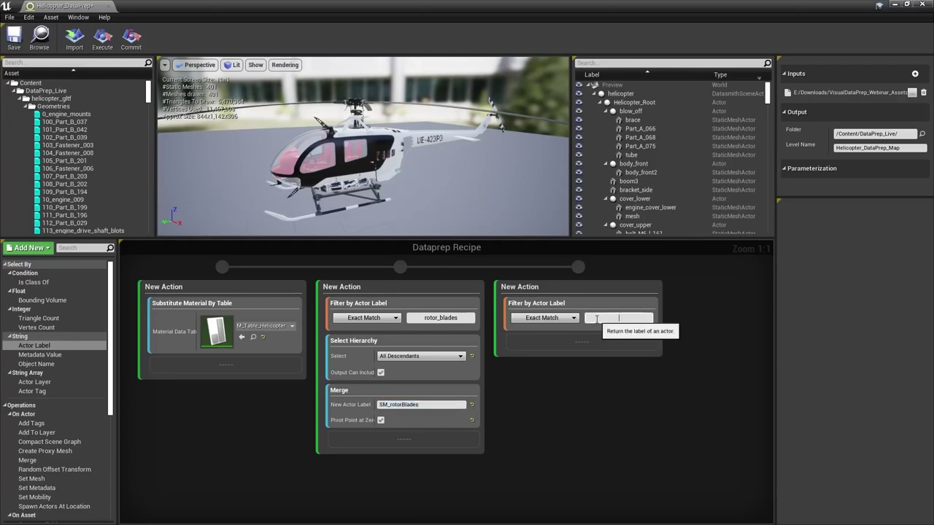
key(ctrl+v)
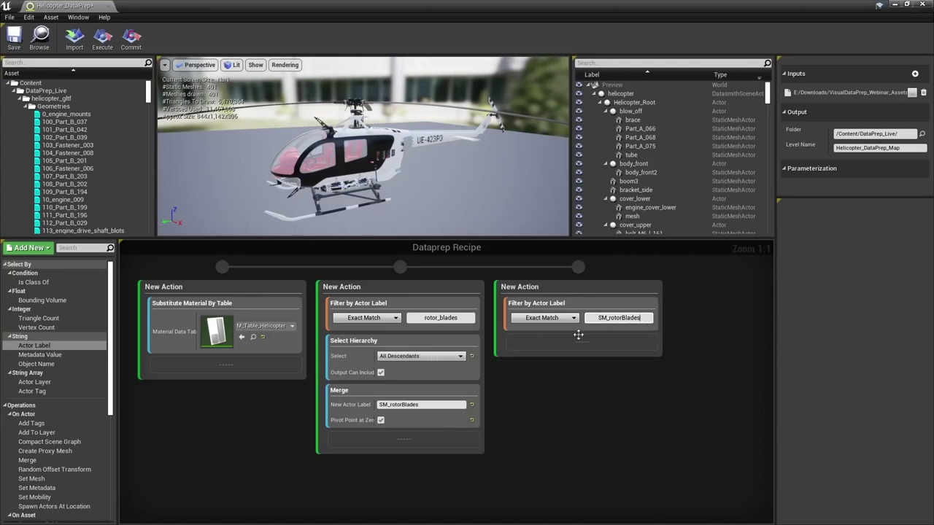
Add a Spawn Actors At Location operation below the SM_rotorBlades filter and select BP_RotorBlades as its asset
click(109, 346)
scroll(66, 394, down, 3)
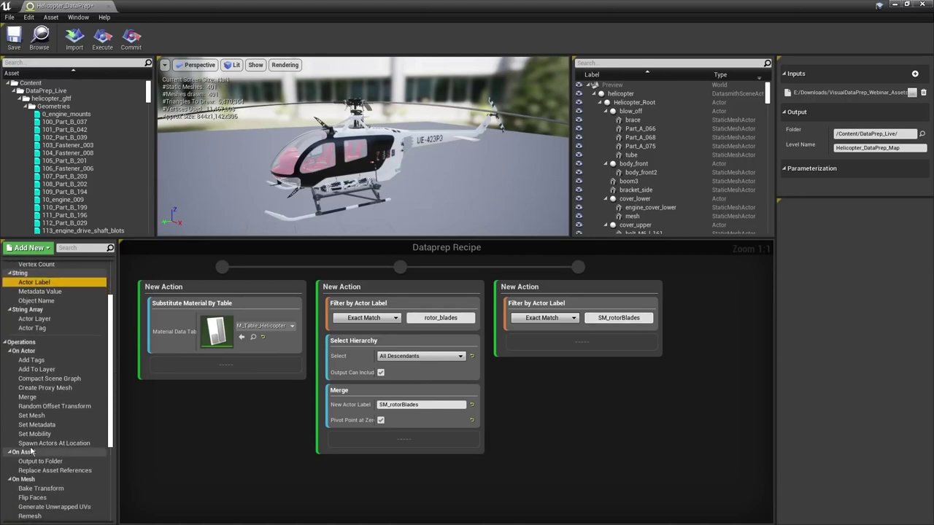
drag(69, 443, 526, 348)
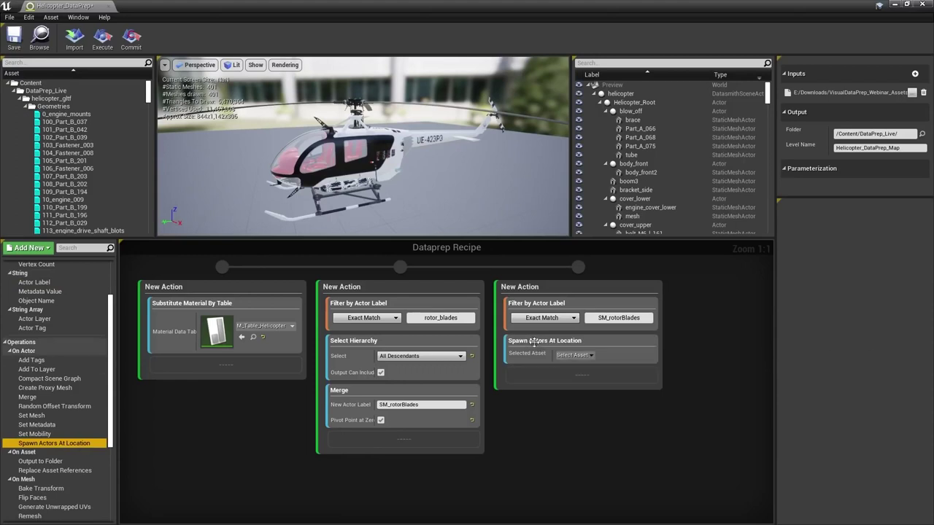
click(595, 356)
text(b)
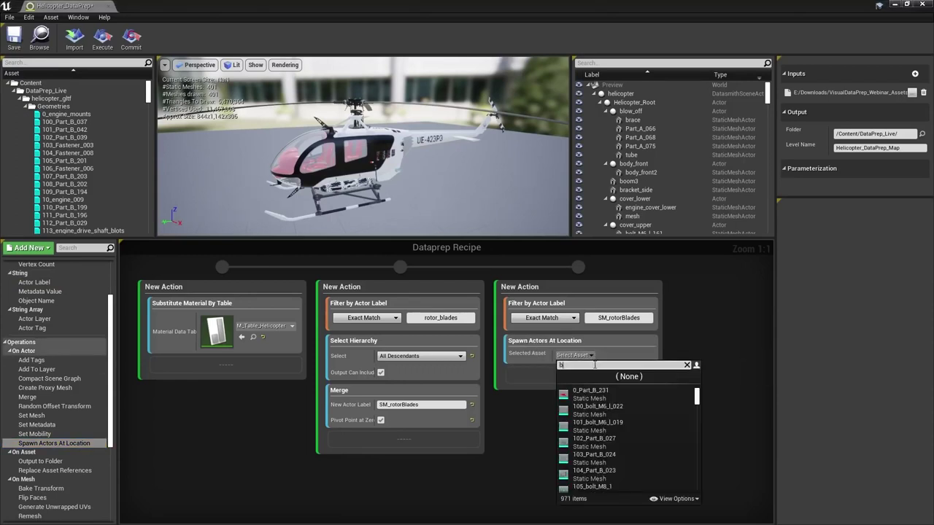
text(p_)
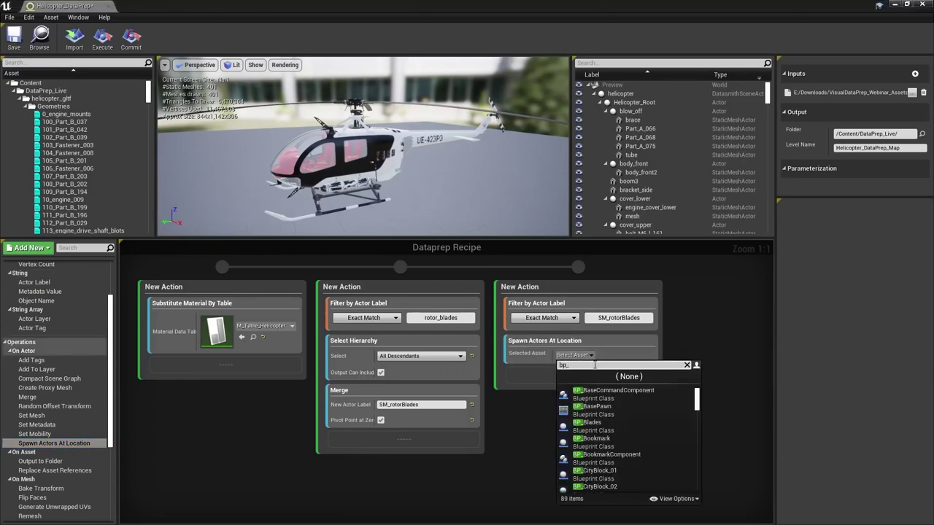
text(bl)
key(BackSpace)
key(BackSpace)
text(rotor)
click(603, 394)
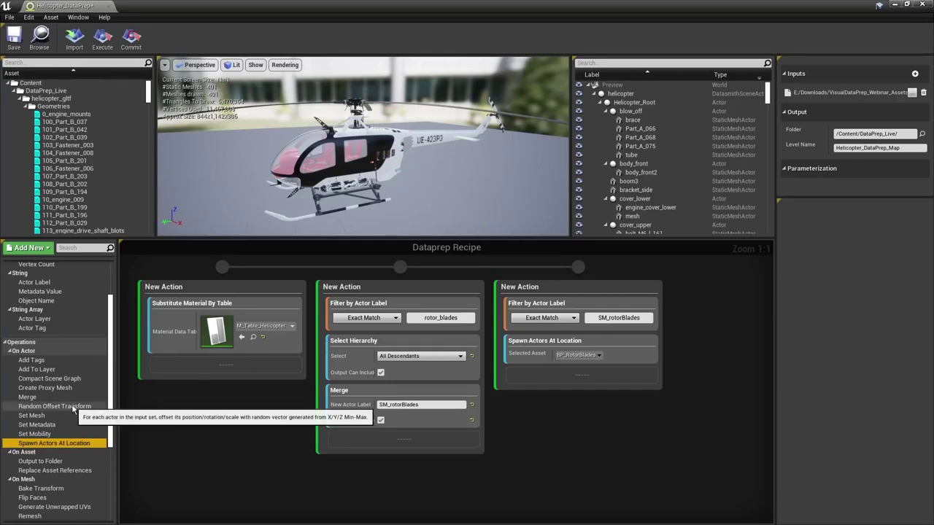
Add a Set Mesh operation below Spawn Actors At Location and assign SM_rotorBlades as its static mesh
click(37, 416)
drag(37, 416, 546, 372)
click(617, 396)
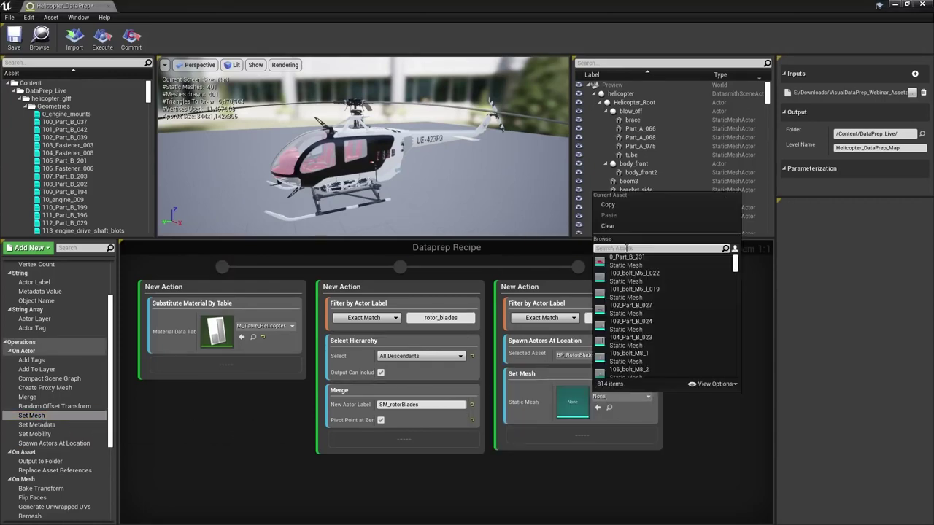
text(SM_)
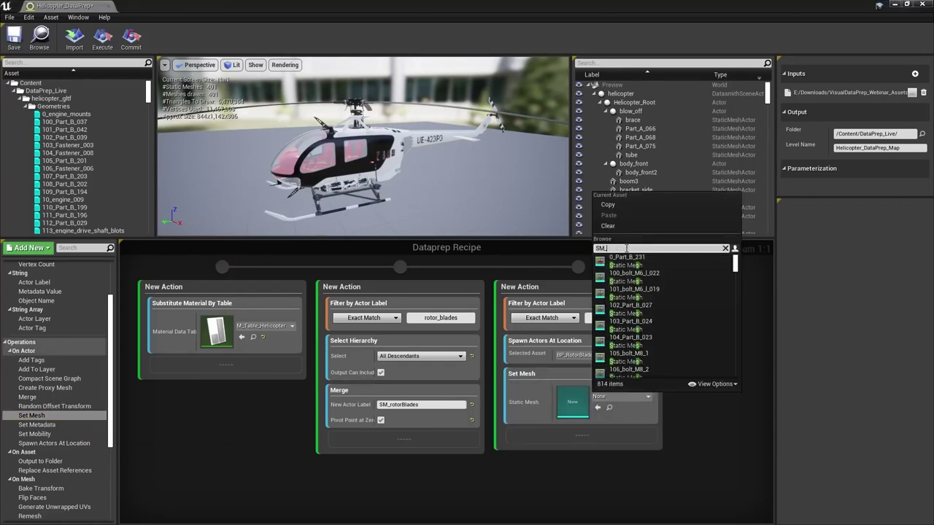
text(rotorBlades)
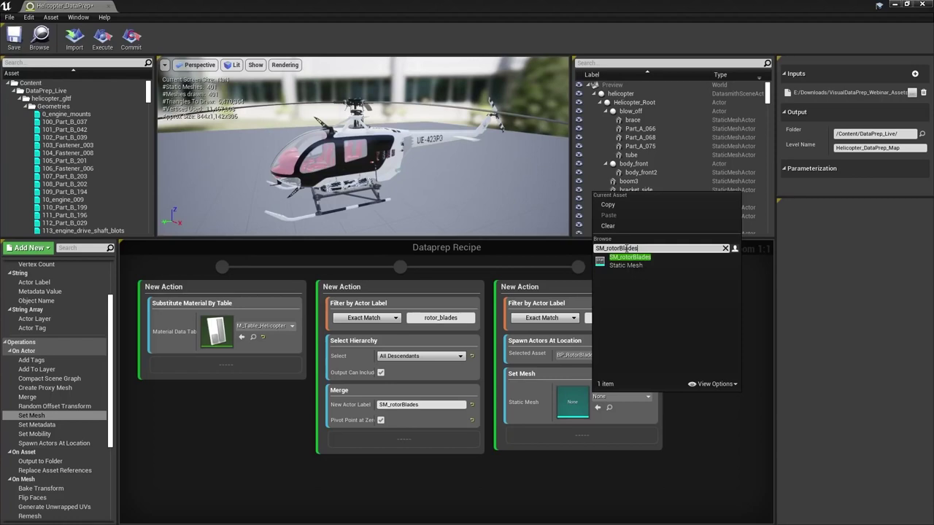
mouse_move(629, 265)
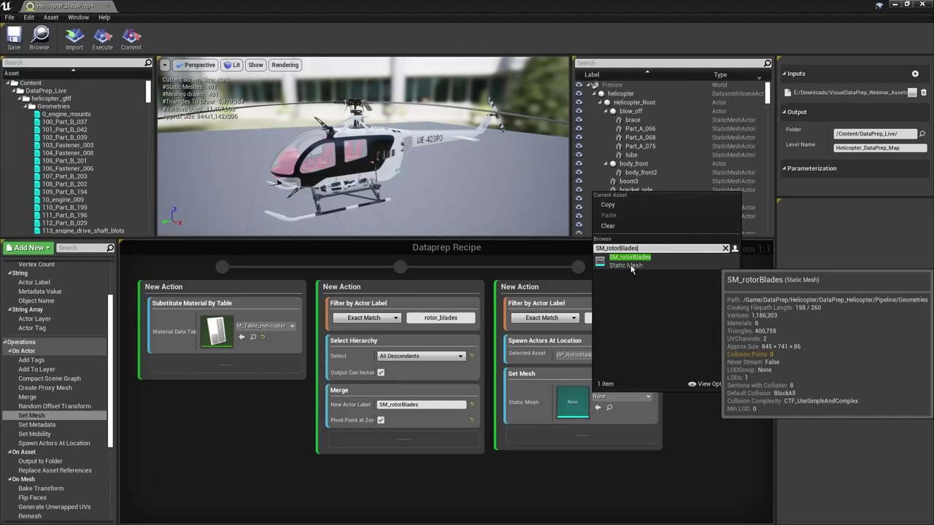
click(467, 390)
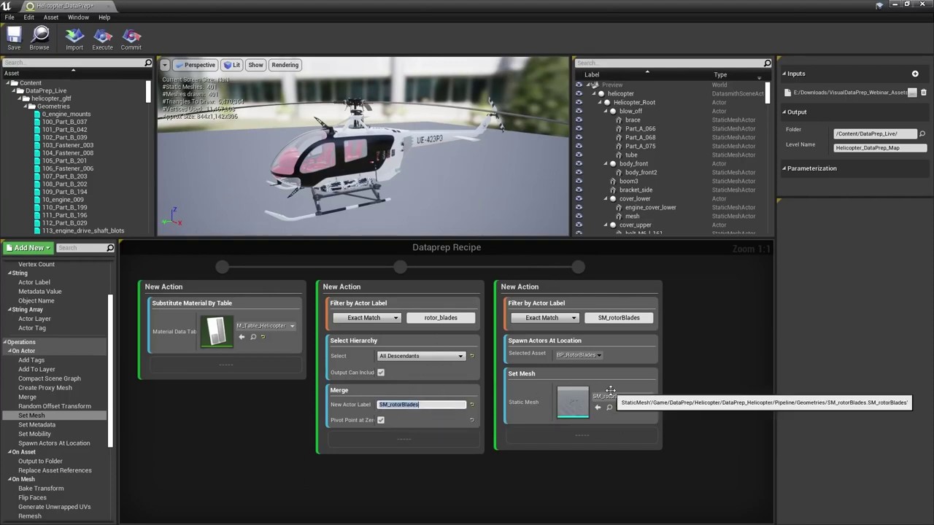
Copy the SM_rotorBlades label filter into a fourth action and add a Delete Objects operation to it
right_drag(704, 361, 630, 362)
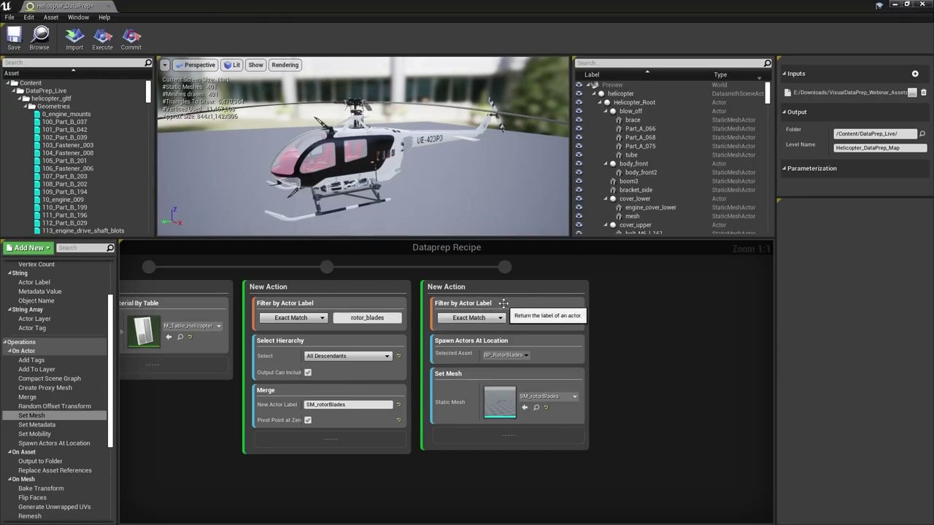
drag(467, 303, 649, 307)
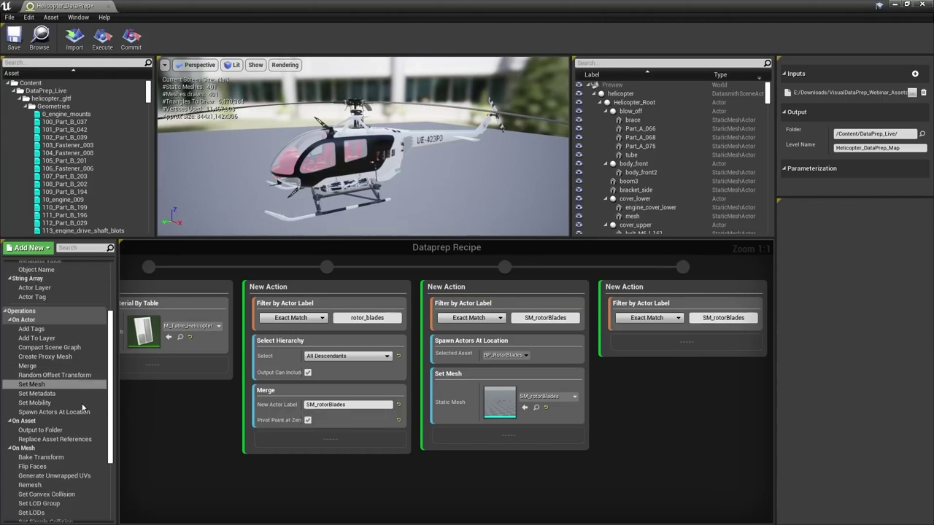
scroll(83, 409, down, 3)
scroll(73, 413, down, 2)
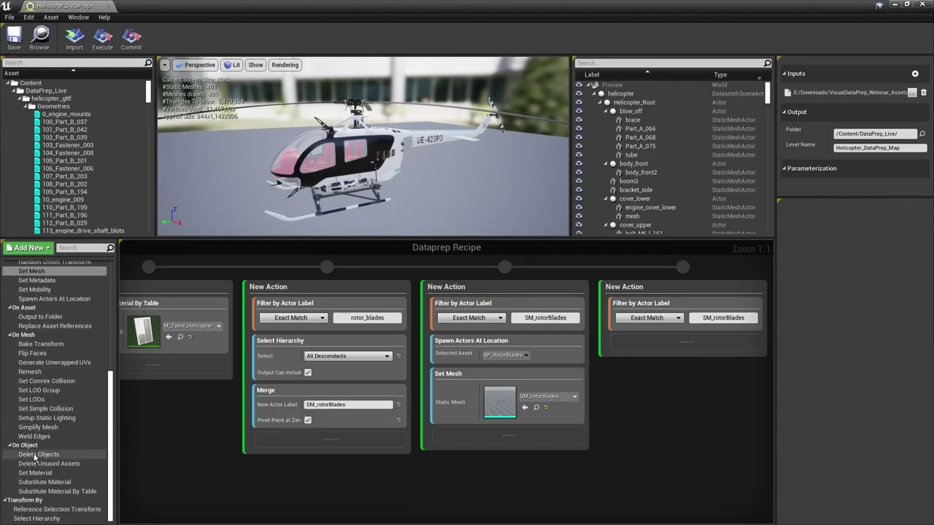
drag(33, 456, 661, 349)
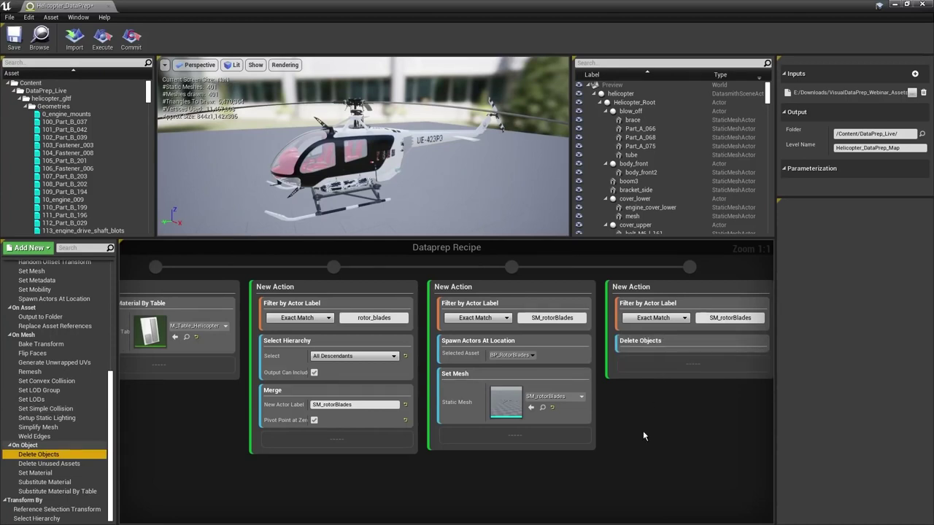
Execute the Dataprep recipe and select the spawned SM_rotorBlades_SA actor under rotor_blades to check it
click(102, 43)
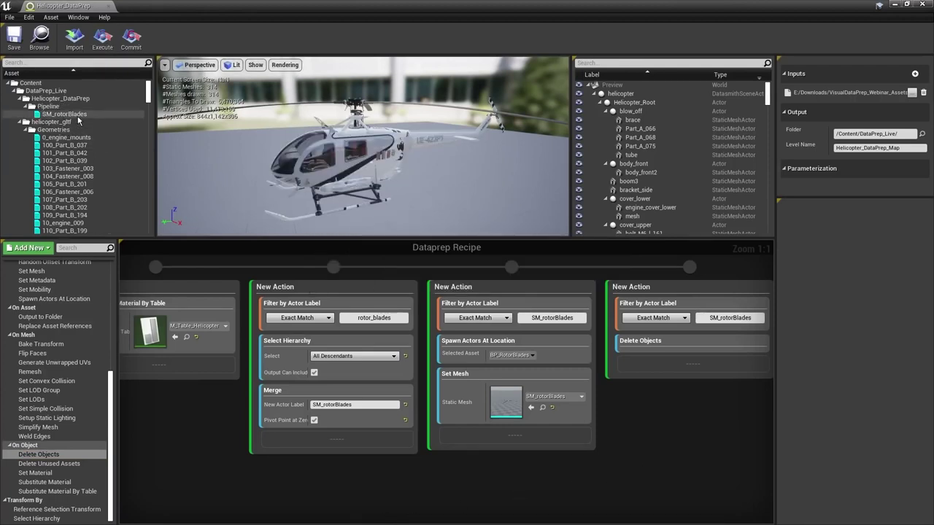
scroll(769, 105, down, 5)
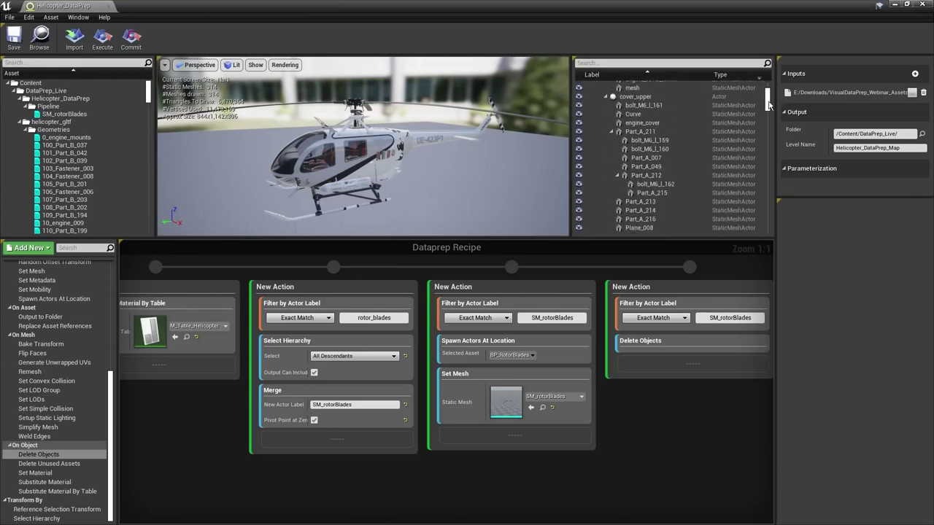
drag(769, 105, 767, 197)
click(641, 137)
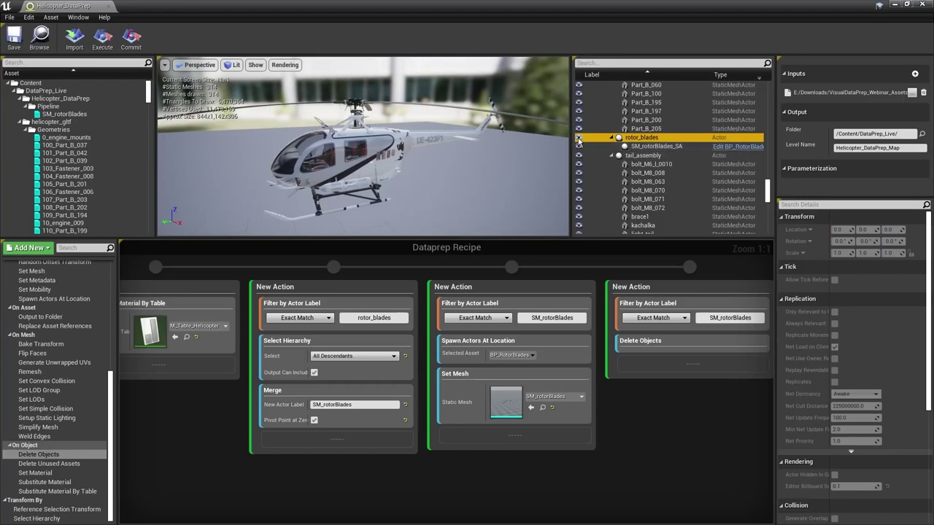
click(645, 149)
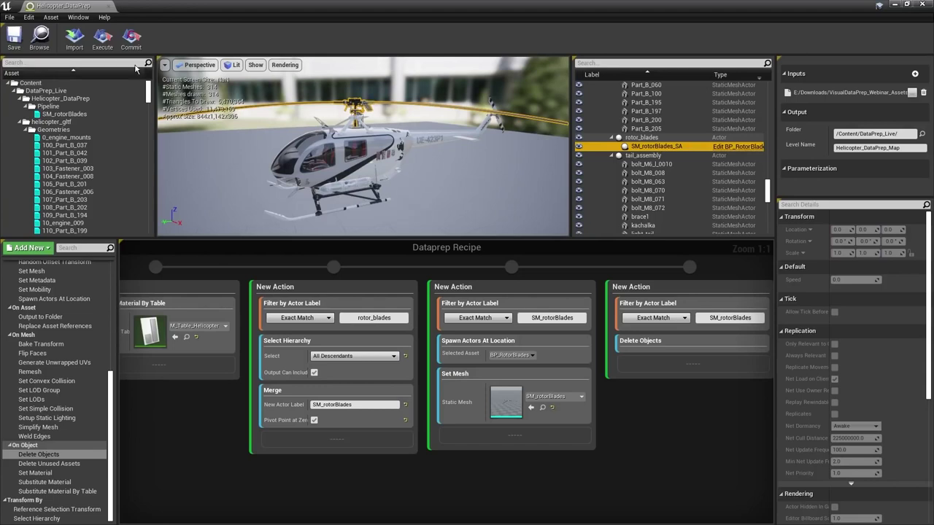
Commit the Dataprep result to the level and set the SM_rotorBlades_SA actor's Speed to 5.0
click(132, 41)
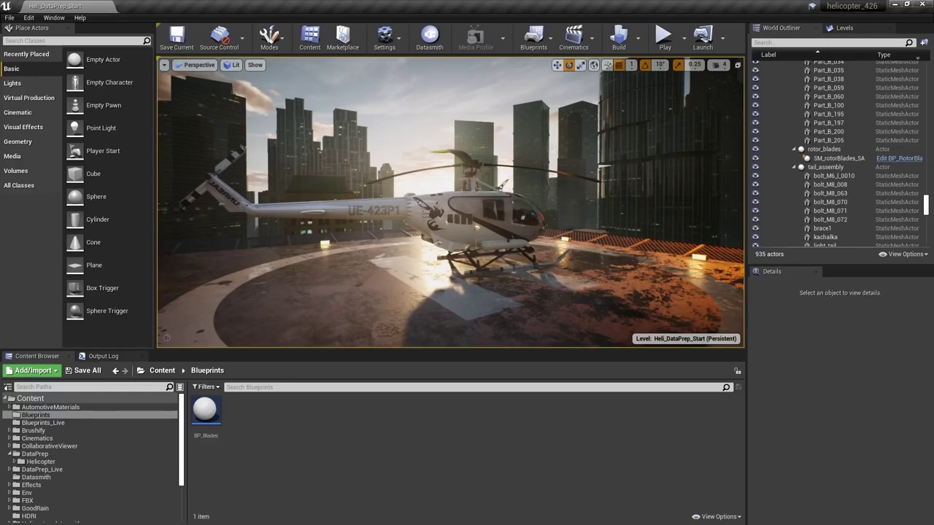
click(471, 163)
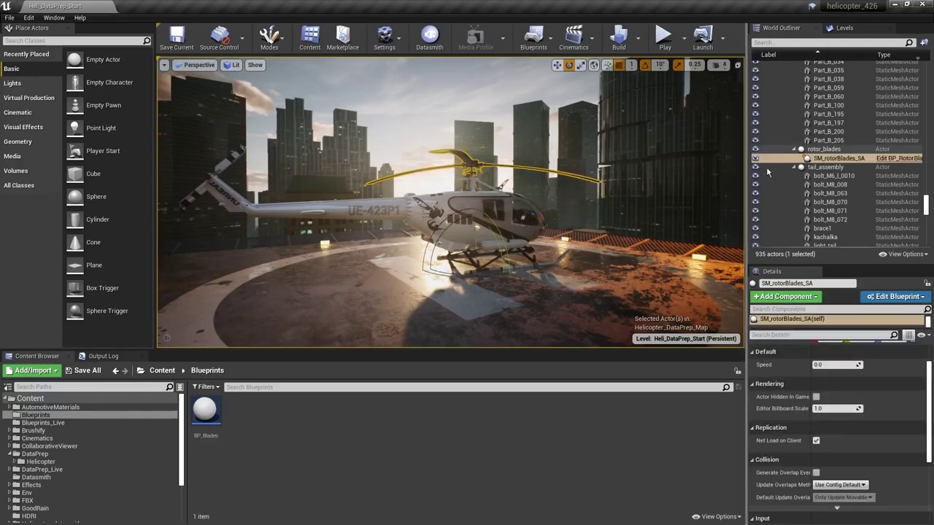
click(815, 159)
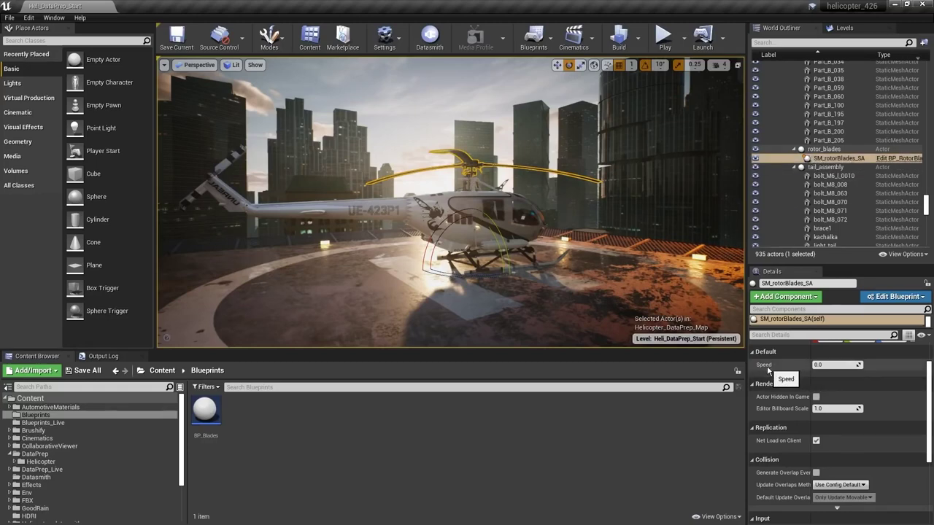
click(835, 364)
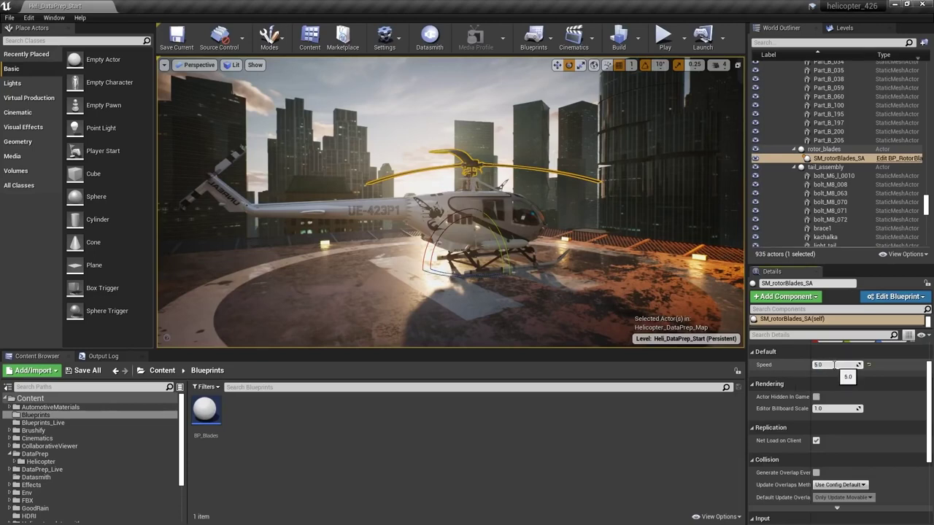
key(Return)
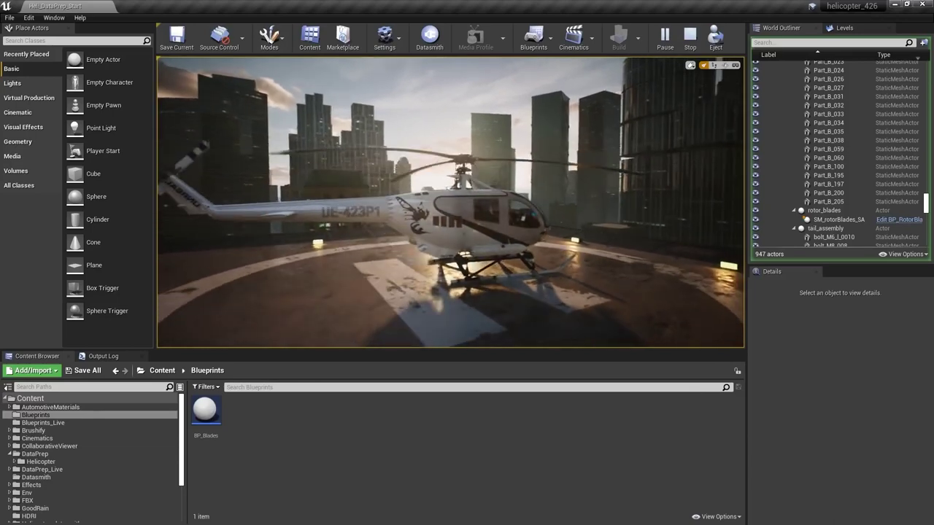
Preview the rotor blades' rotation in the playing level, release the mouse cursor, and stop the play session
click(560, 264)
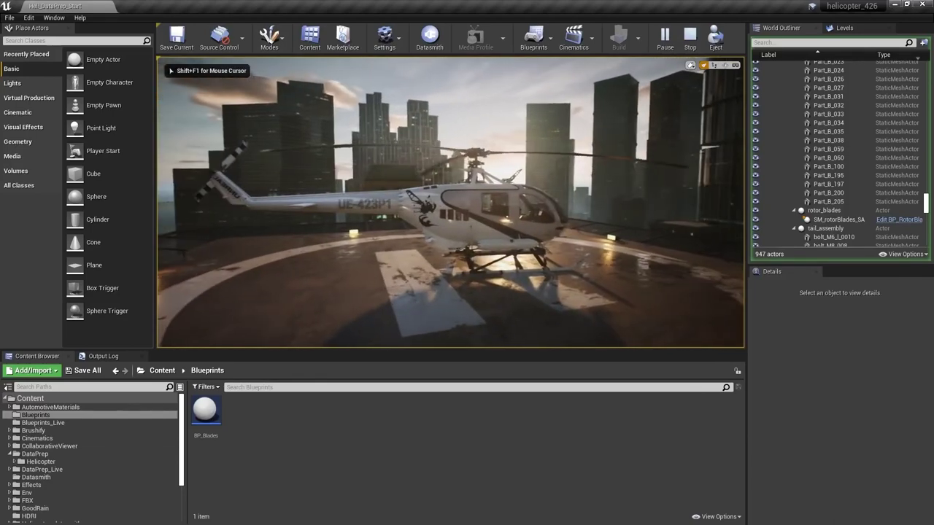
key(shift+F1)
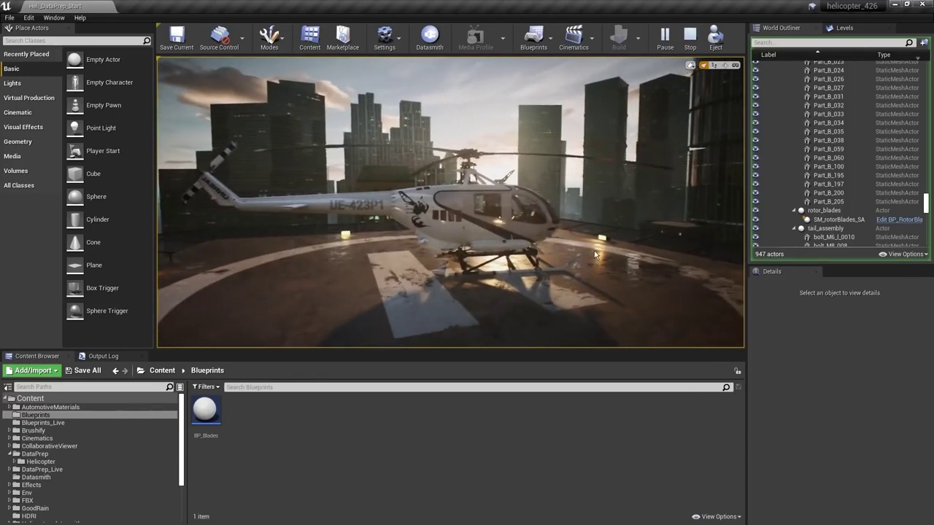
click(685, 40)
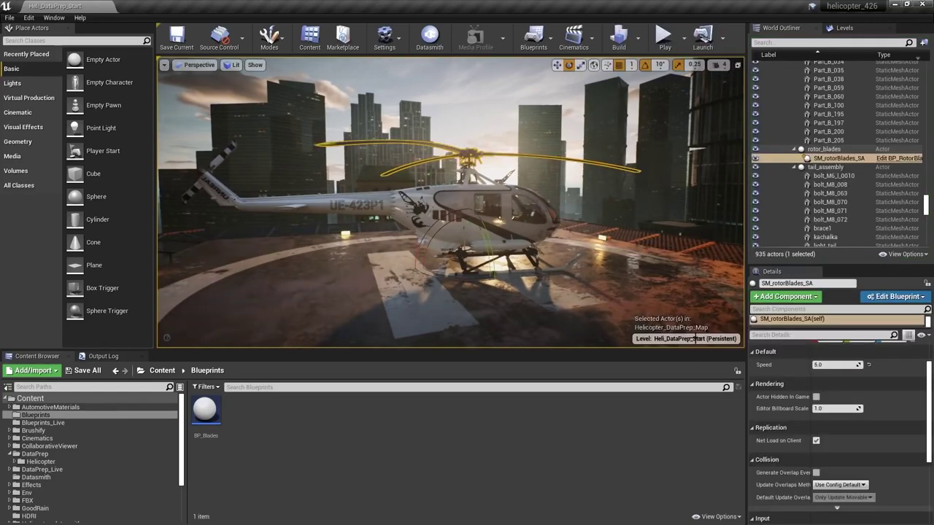
Set the SM_rotorBlades_SA actor's Speed to 30.0 and start playing the level in the viewport
click(835, 364)
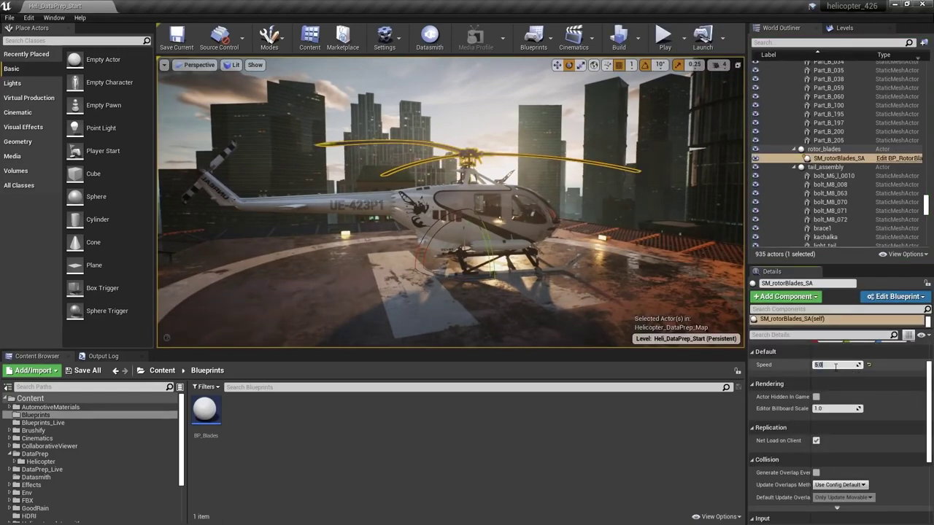
key(Return)
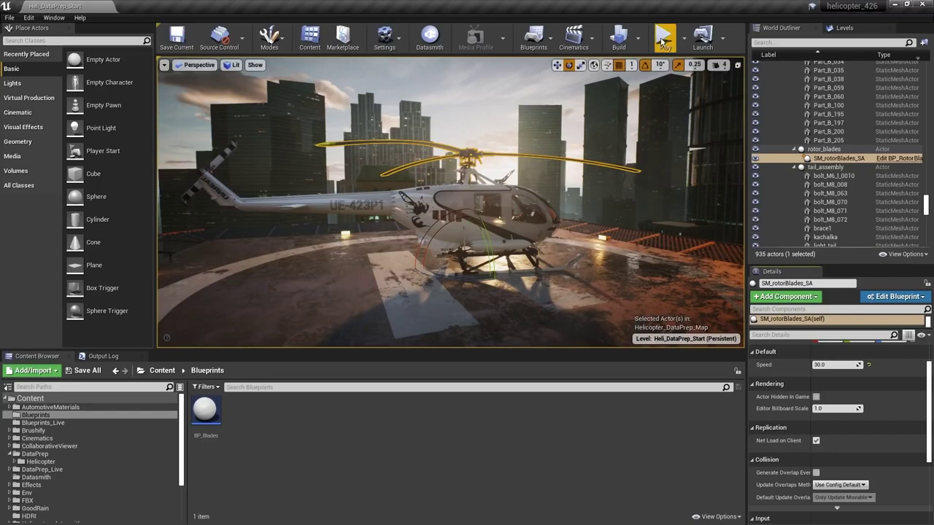
key(alt+p)
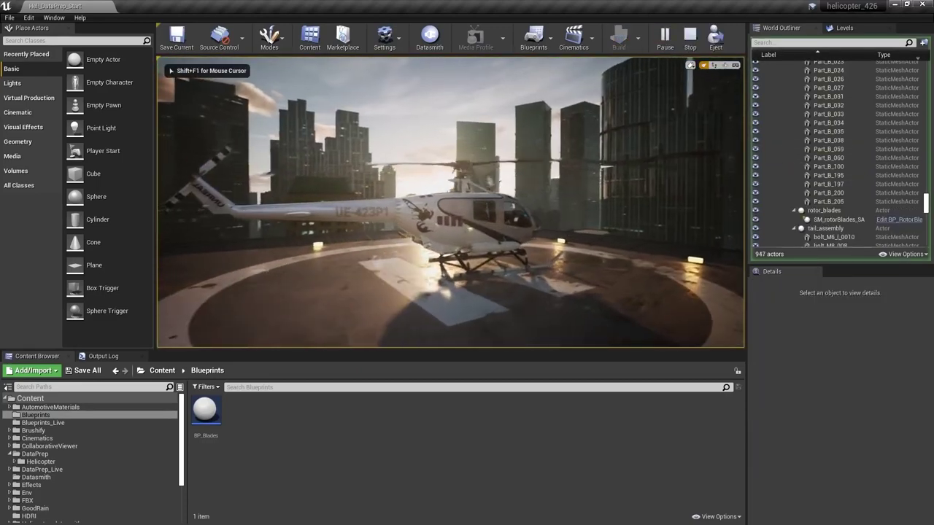
Move toward and away from the helicopter in the playing level to examine the rotor blades' rotation, and release the mouse cursor
key(shift+F1)
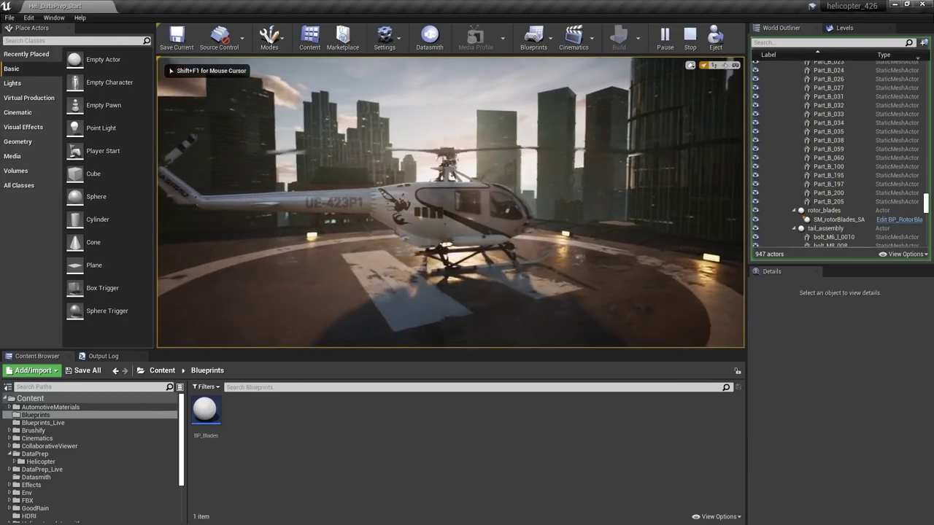
click(565, 228)
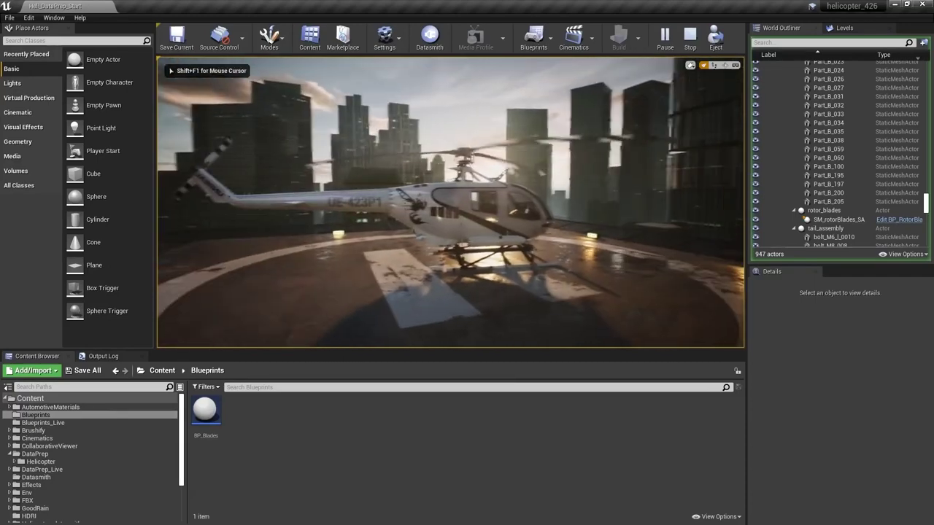
click(566, 229)
key(w)
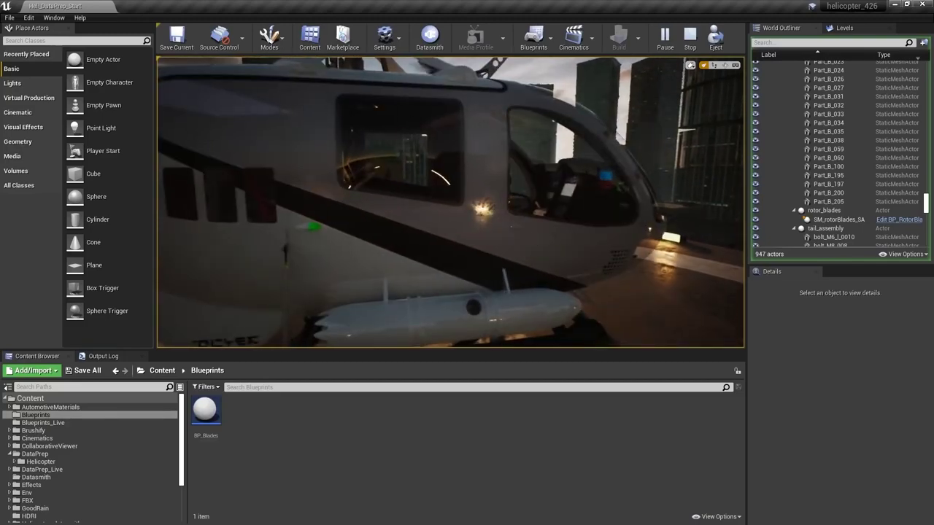
key(s)
key(s)
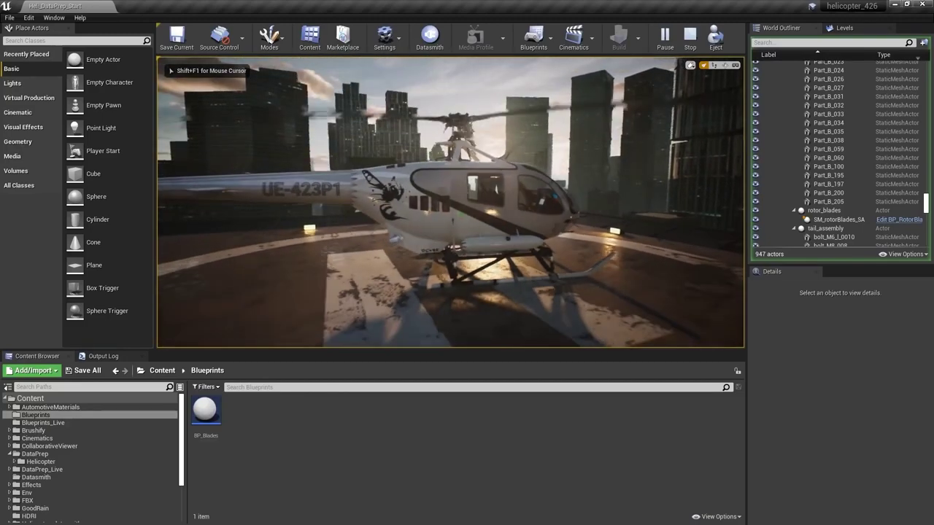
key(shift+F1)
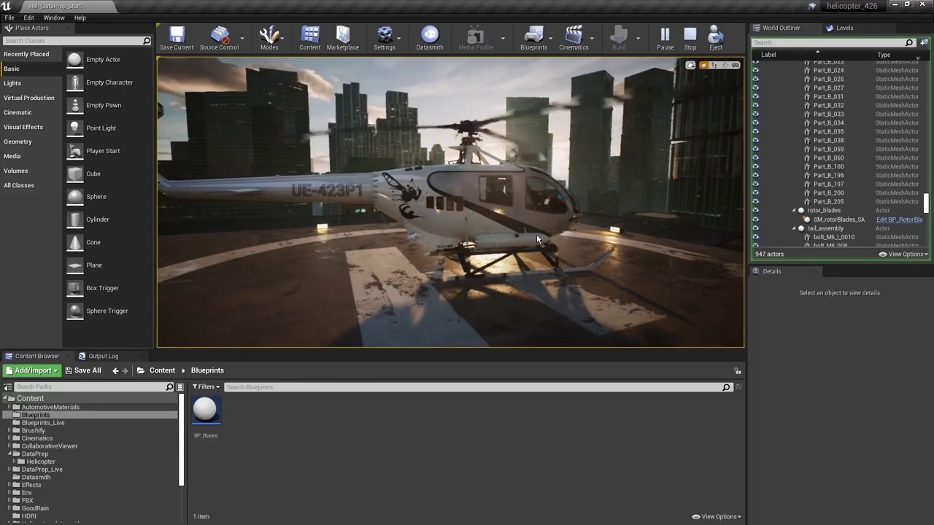
click(535, 233)
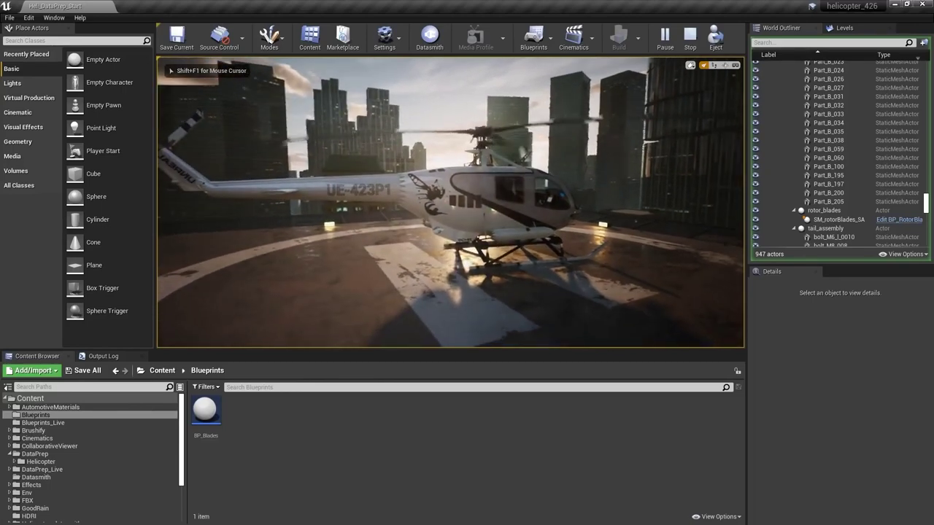
key(shift+F1)
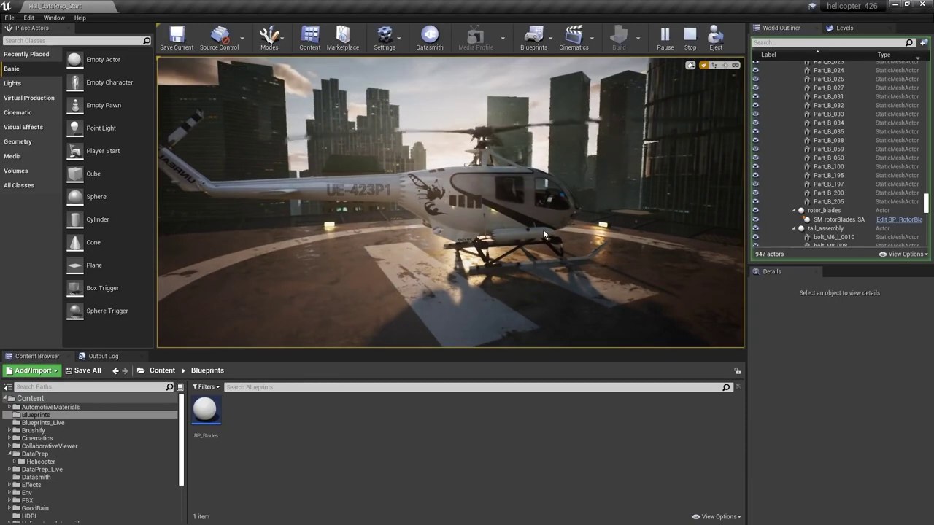